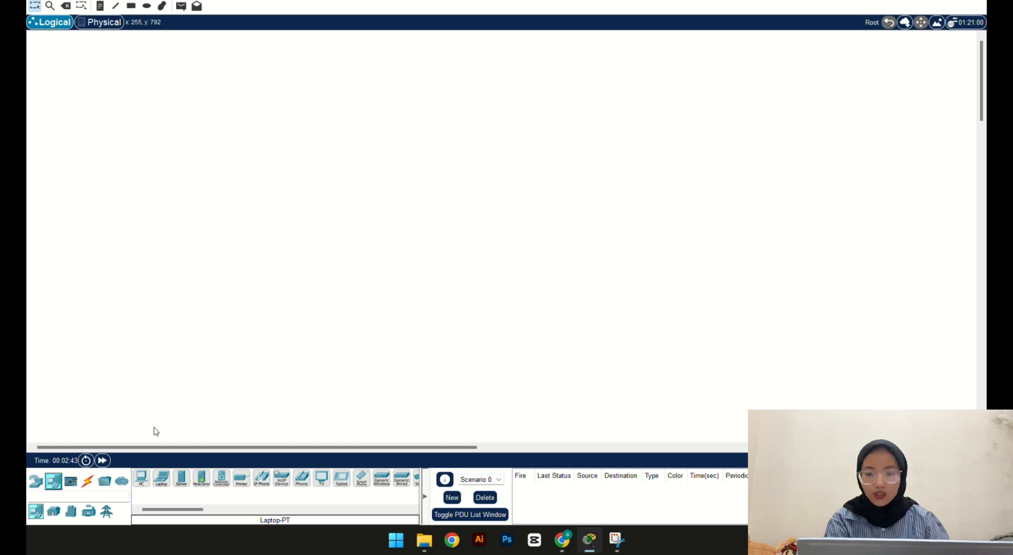
Step: Place two PCs side by side on the blank logical workspace, lining the second one up with the first
click(141, 478)
click(164, 198)
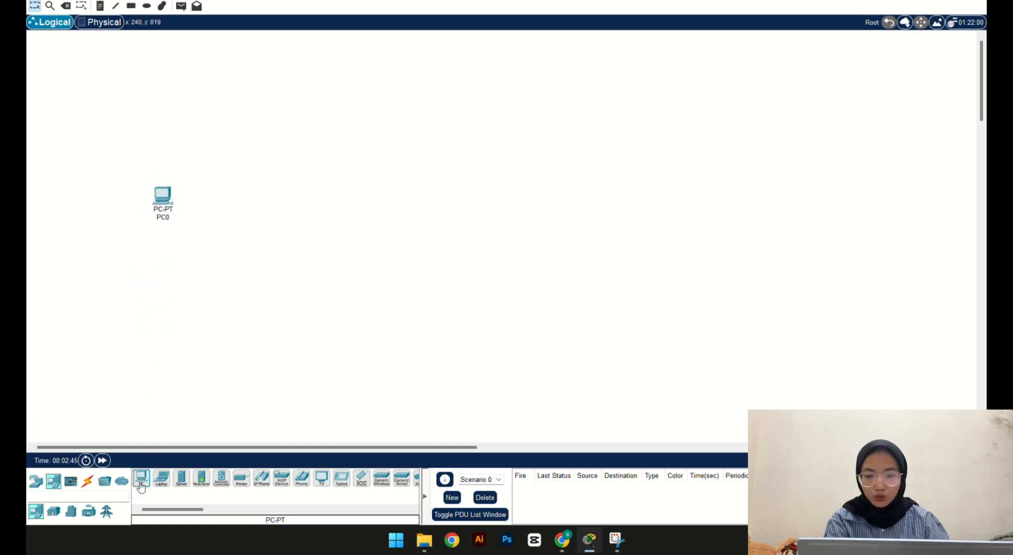
click(142, 478)
click(237, 247)
drag(236, 246, 235, 207)
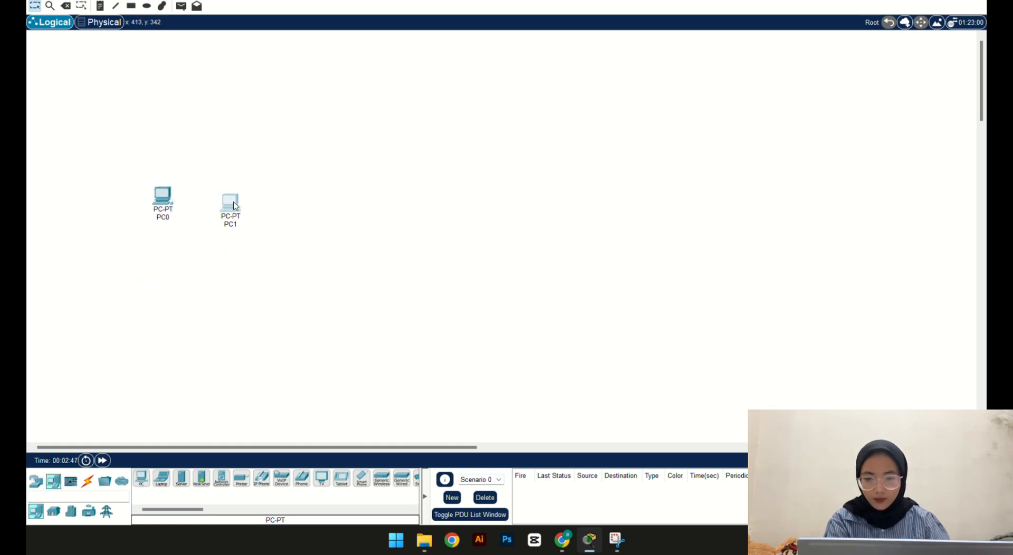
Step: Add two more PCs in a row beneath the first pair, and move PC1 and PC3 outward to widen the two-by-two layout
click(141, 478)
click(164, 288)
click(142, 479)
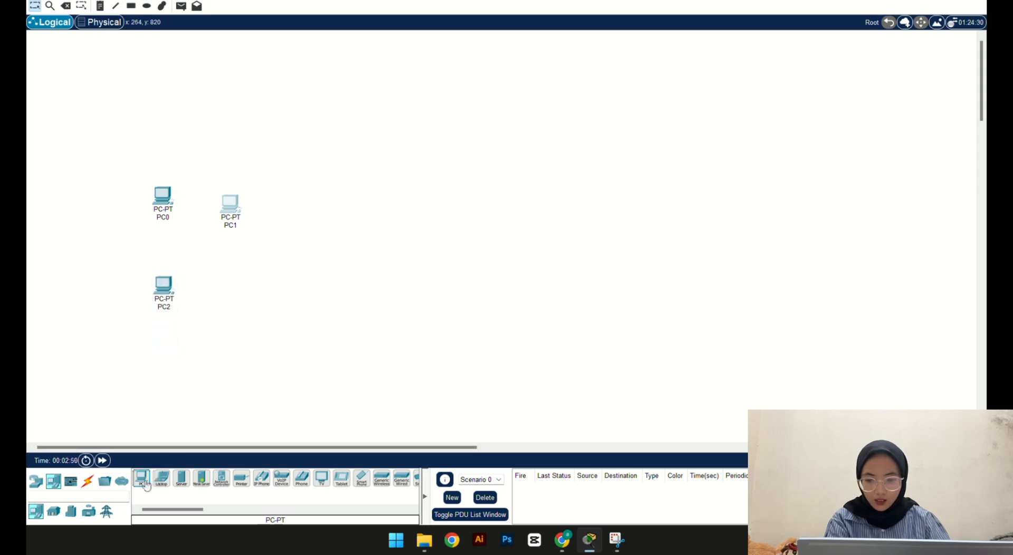
click(233, 291)
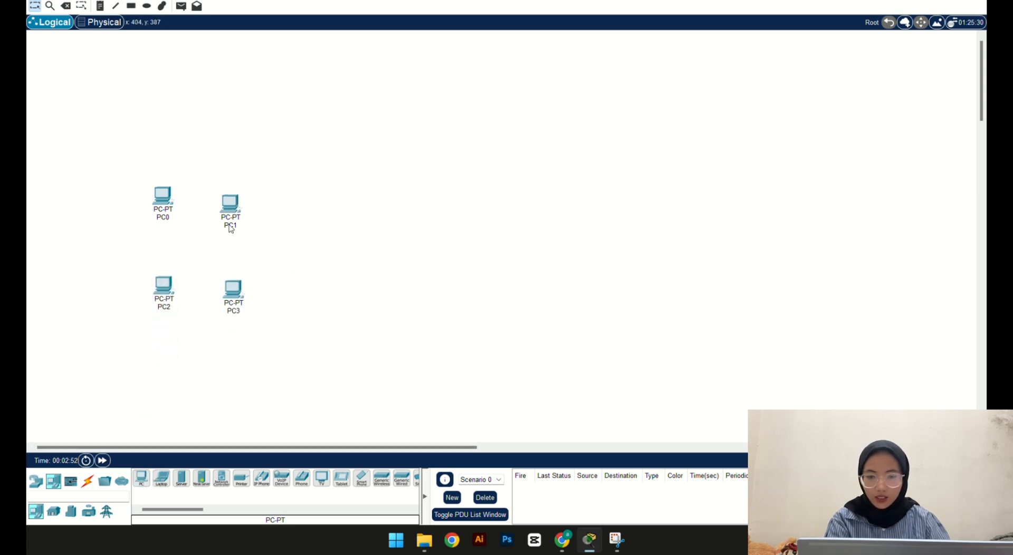
drag(230, 222, 253, 241)
drag(240, 290, 257, 283)
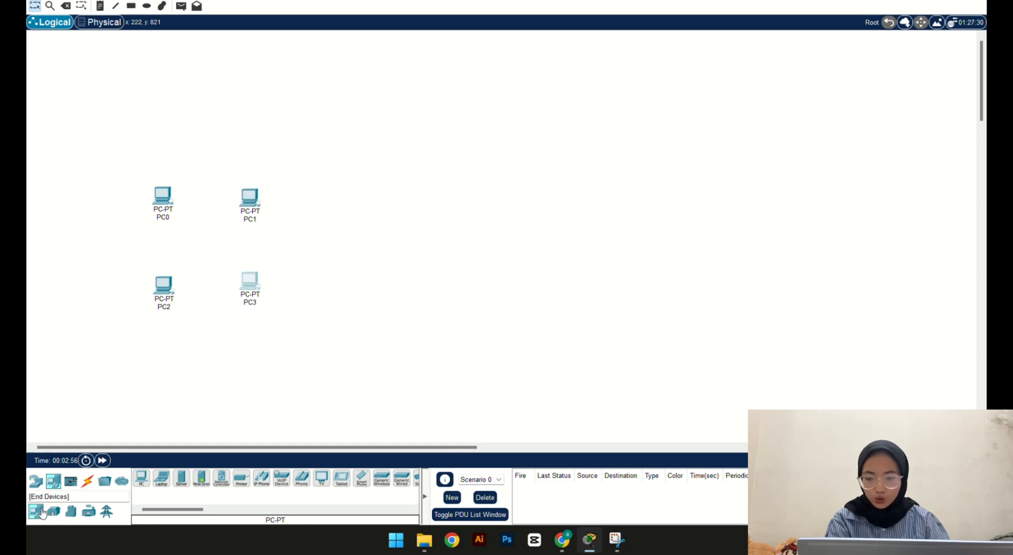
Step: Place a 2960 switch in the middle of the four PCs and shift PC2 and PC3 slightly outward
click(35, 482)
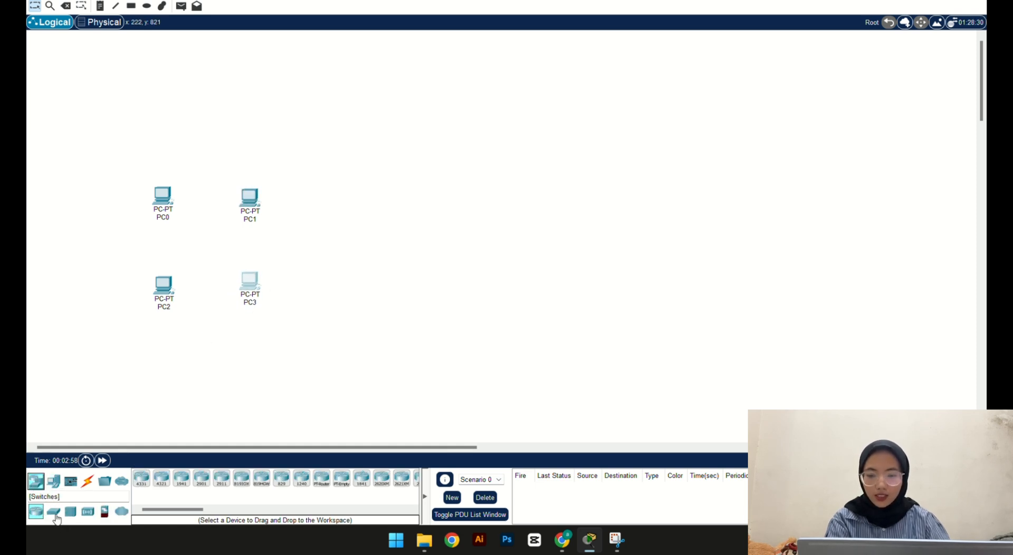
click(53, 512)
drag(141, 479, 210, 259)
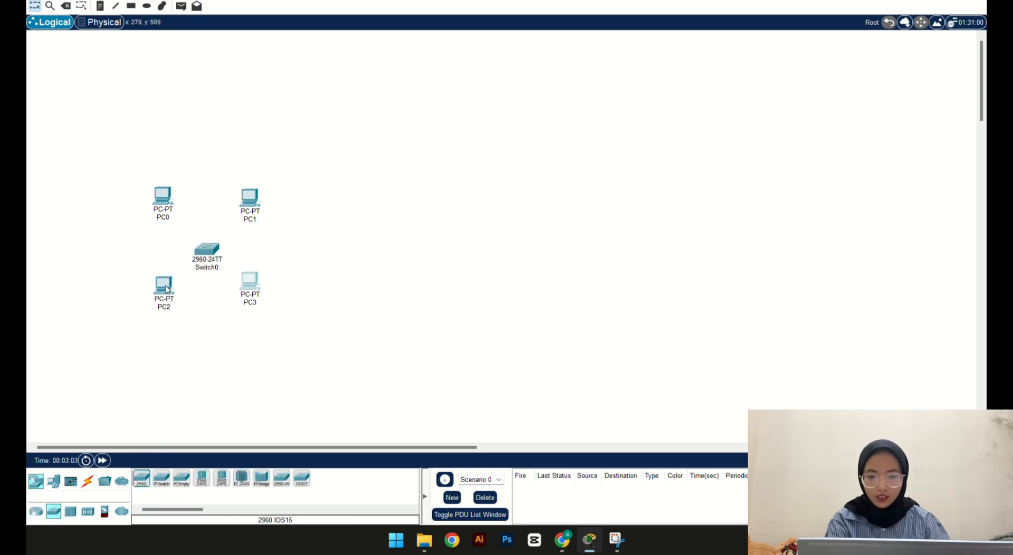
drag(166, 286, 157, 289)
drag(250, 284, 254, 288)
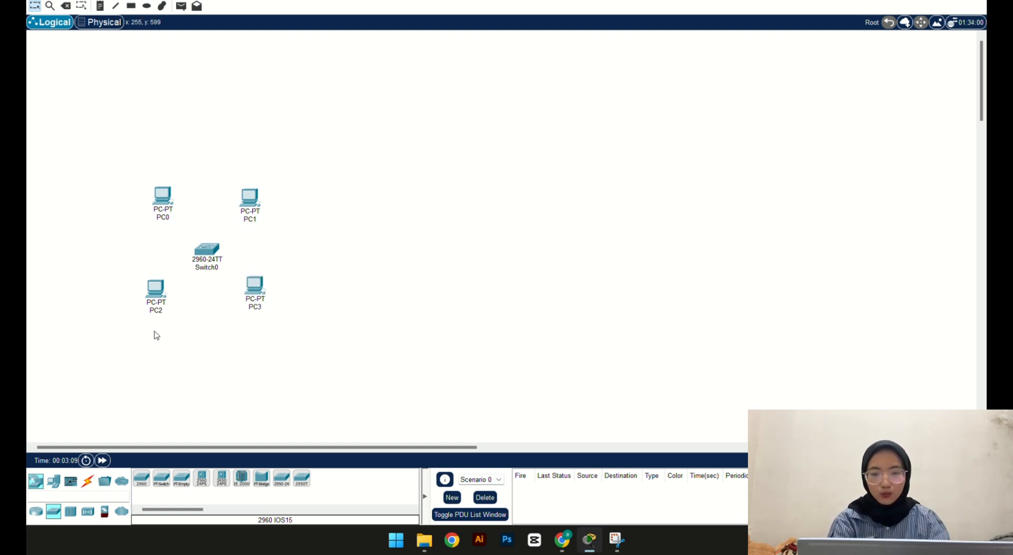
Step: Connect PC0's FastEthernet0 to the switch's FastEthernet0/1 with a copper straight-through cable
click(87, 481)
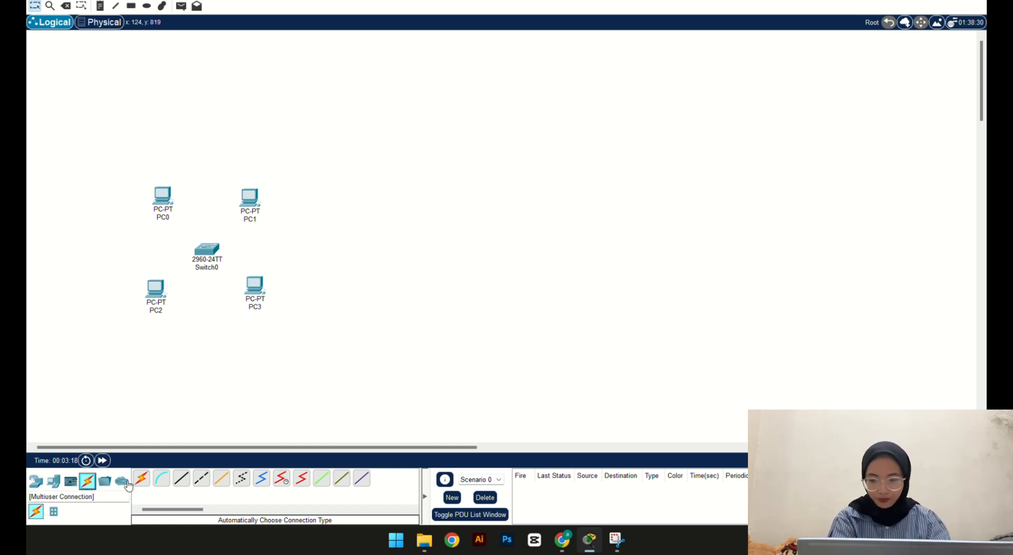
click(182, 483)
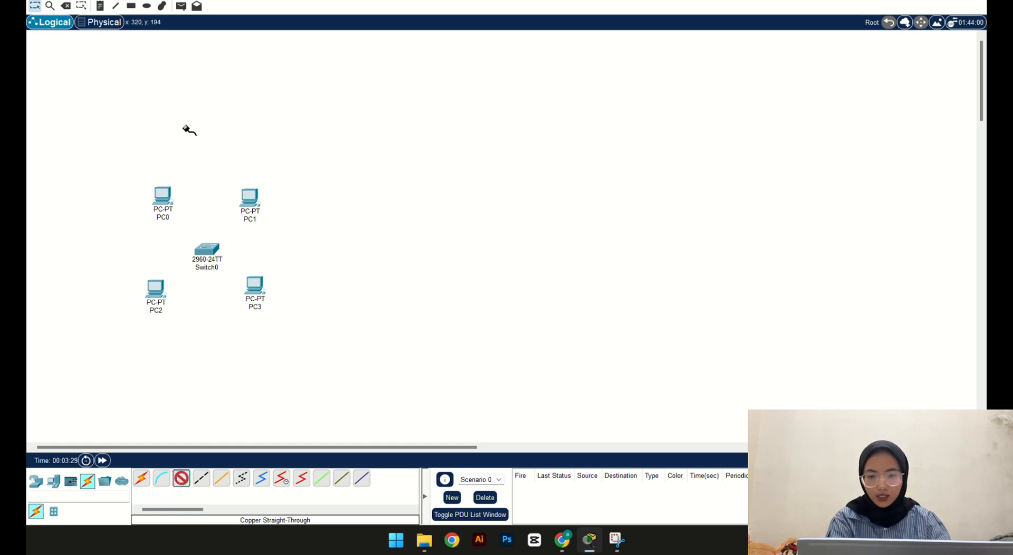
click(162, 196)
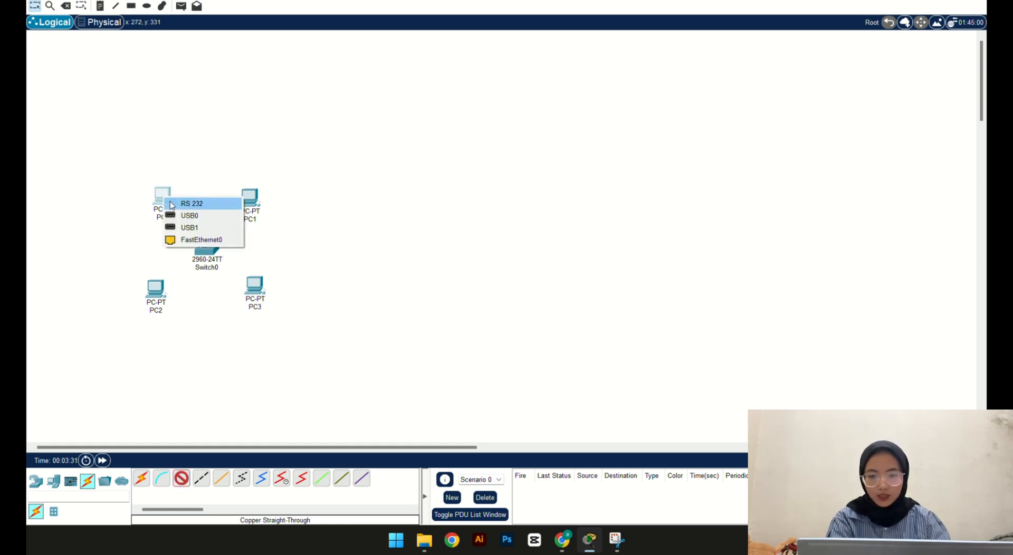
click(193, 241)
click(207, 249)
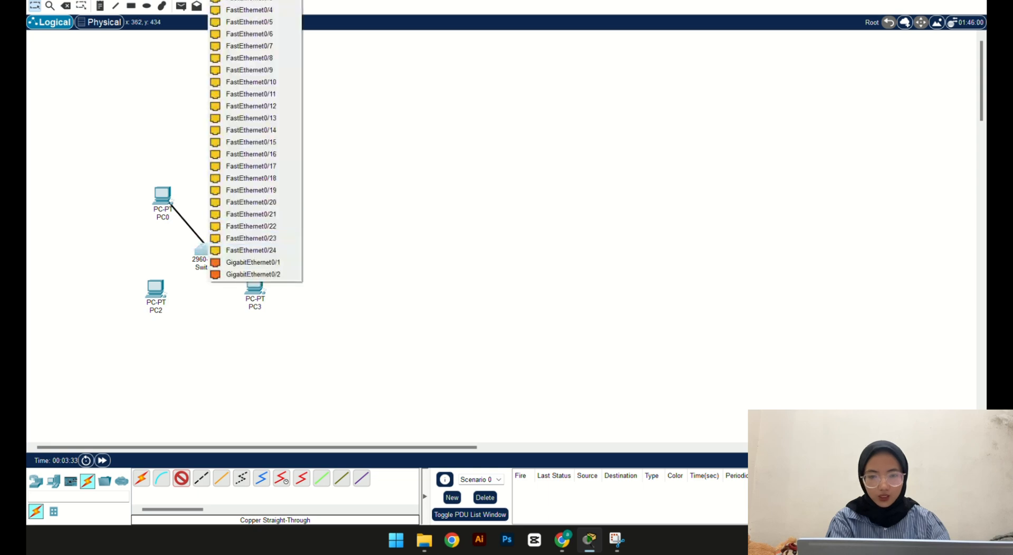
click(250, 1)
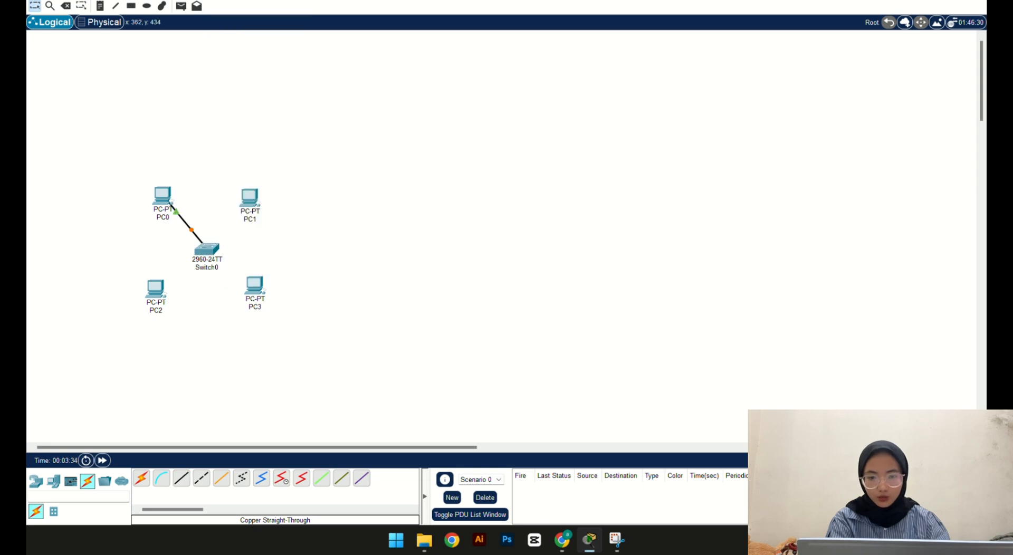
Step: Connect PC1's FastEthernet0 to the switch's FastEthernet0/2 with a copper straight-through cable
click(180, 481)
click(250, 199)
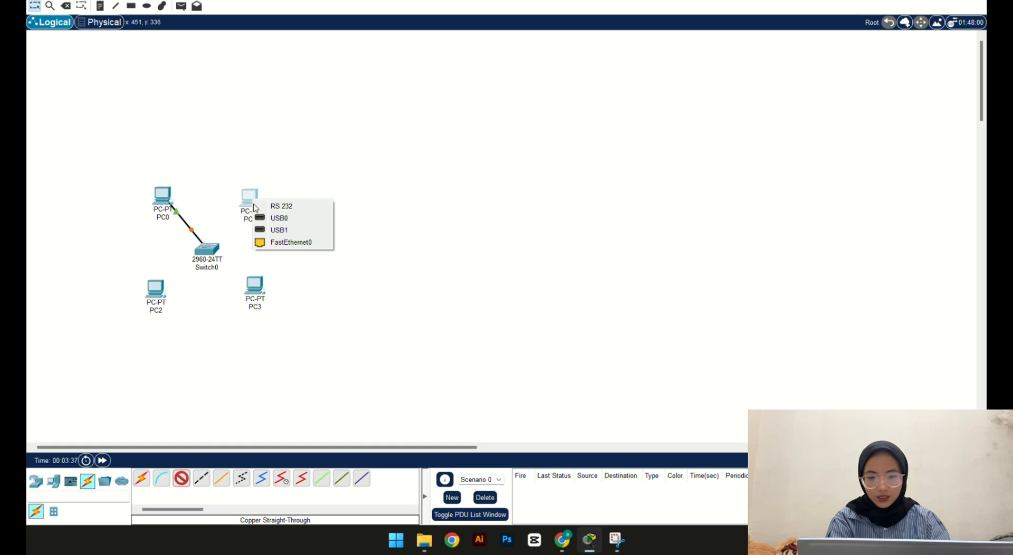
click(274, 245)
click(212, 257)
click(249, 2)
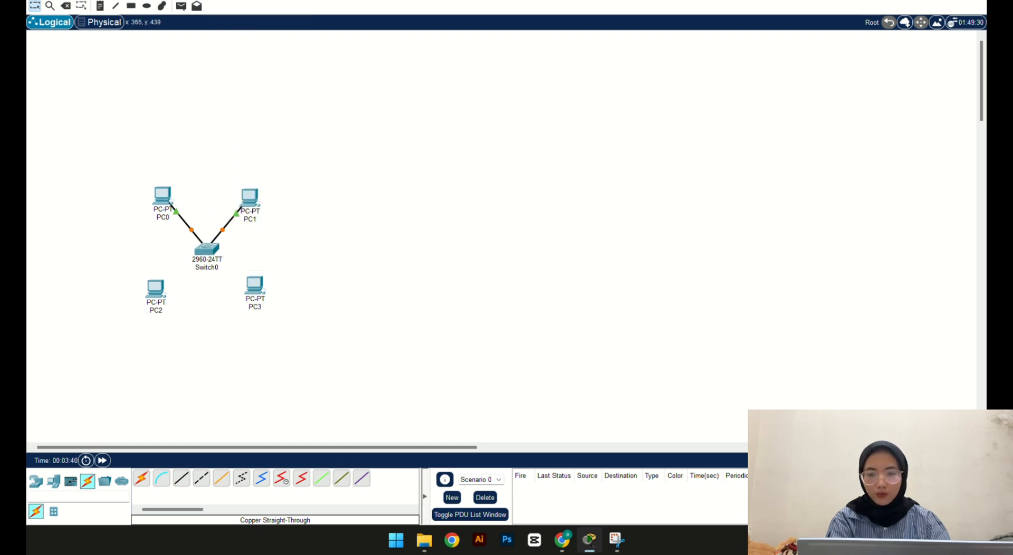
Step: Connect PC2's FastEthernet0 to the switch's FastEthernet0/3 with a copper straight-through cable
click(181, 478)
click(157, 294)
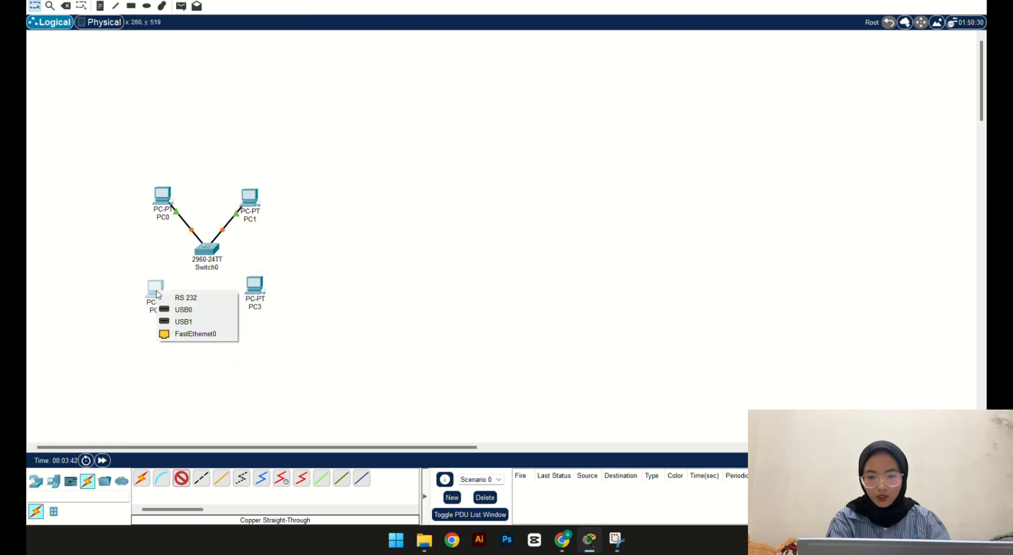
click(195, 335)
click(209, 253)
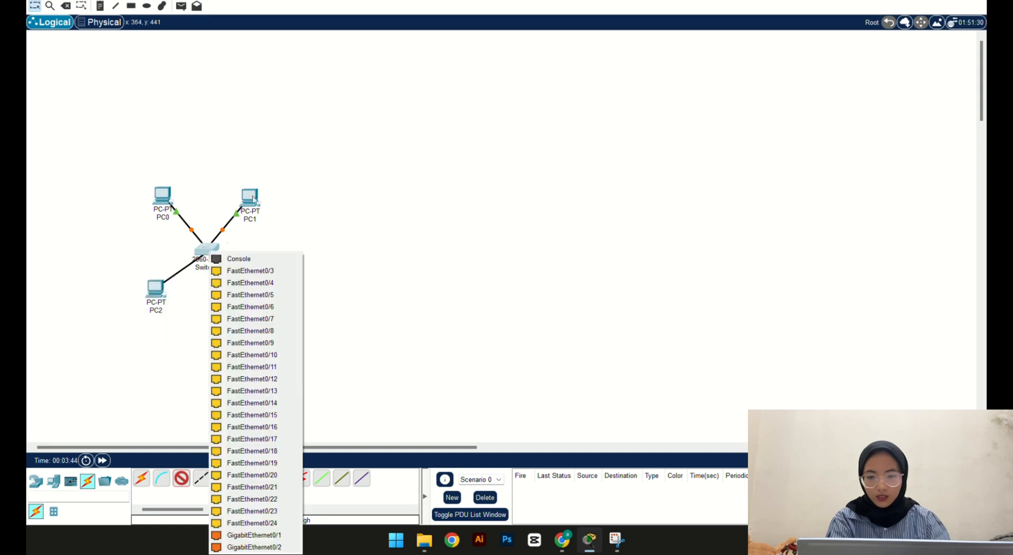
click(230, 284)
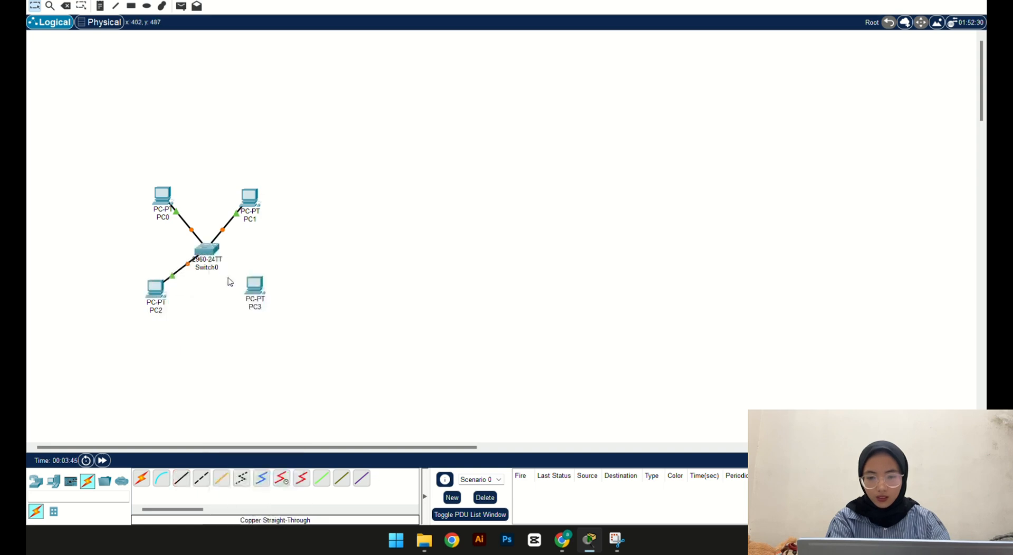
click(182, 480)
click(260, 291)
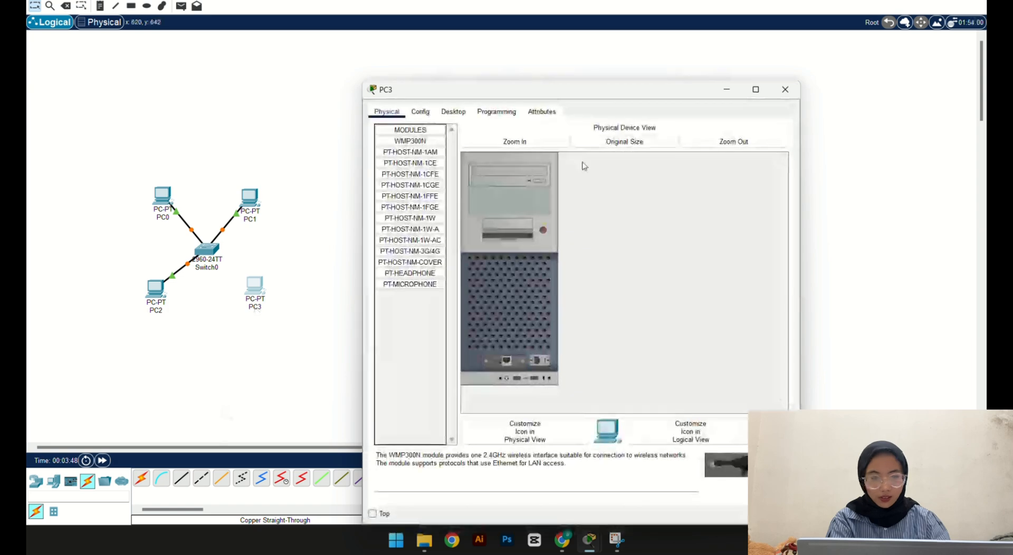
click(786, 90)
Step: Connect PC3's FastEthernet0 to the switch's FastEthernet0/4 with a copper straight-through cable
click(182, 478)
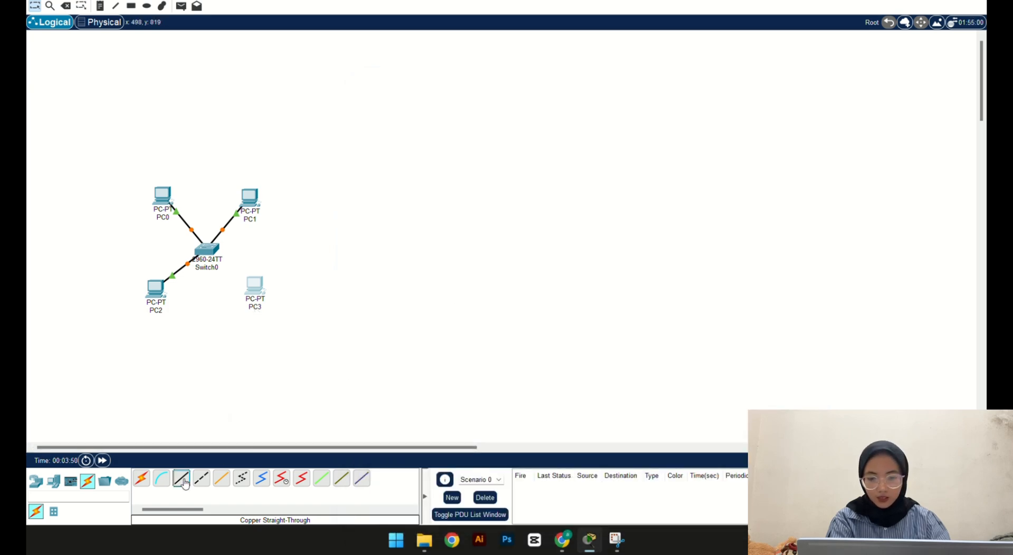
click(259, 283)
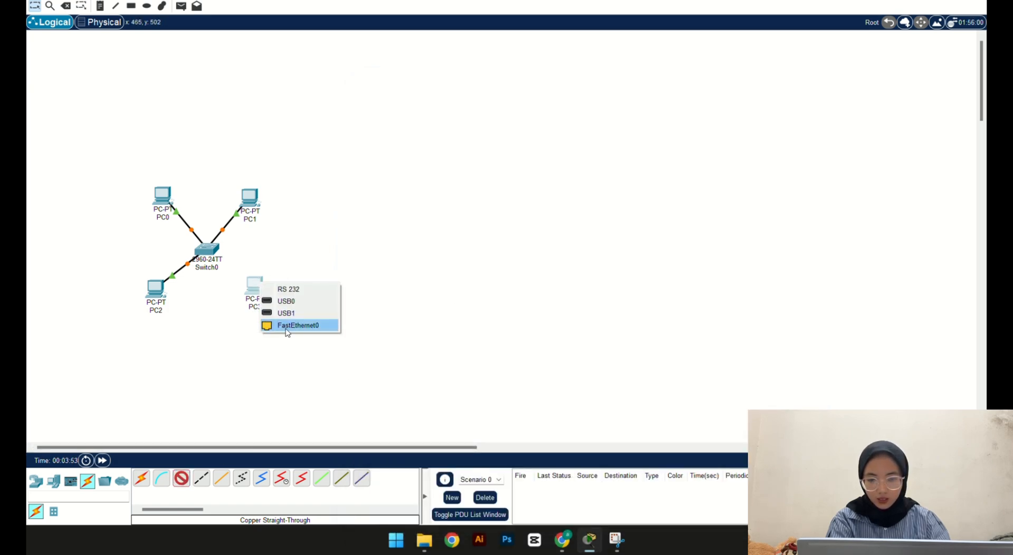
click(287, 326)
click(208, 249)
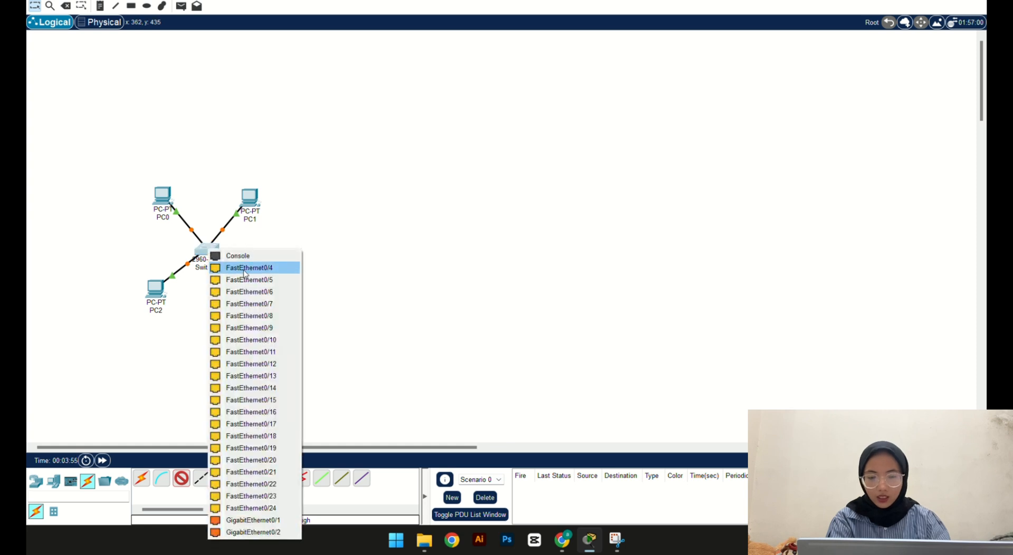
click(246, 268)
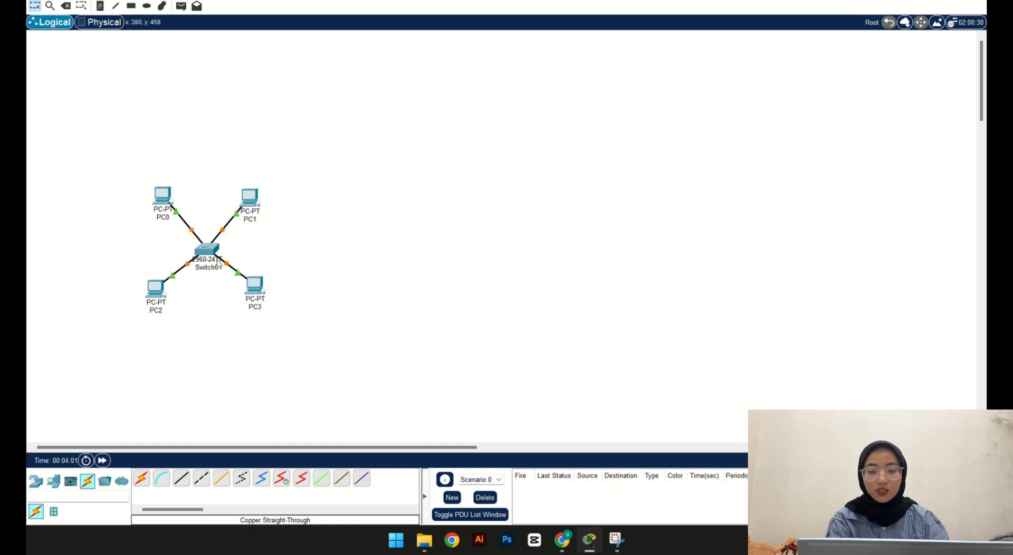
scroll(296, 165, down, 2)
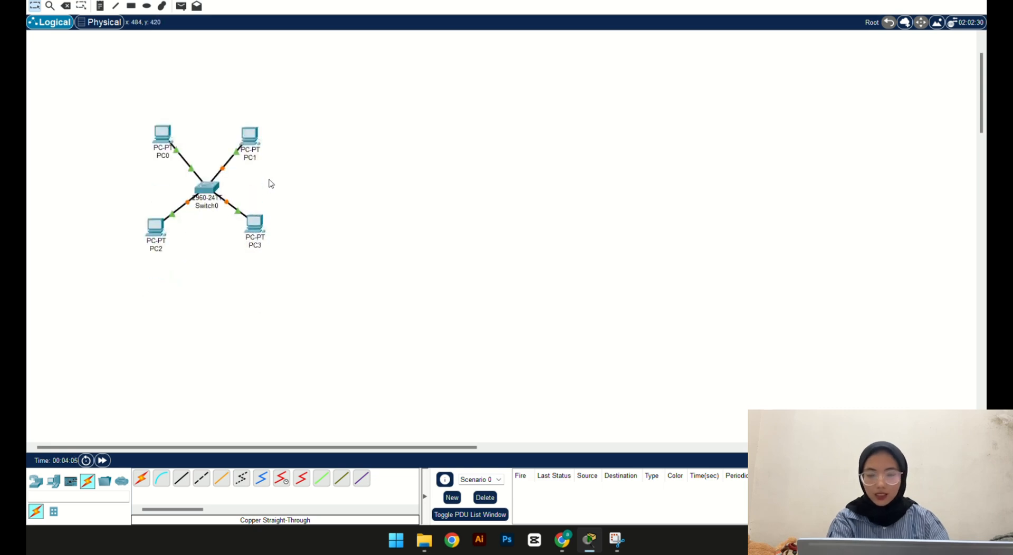
scroll(254, 194, up, 2)
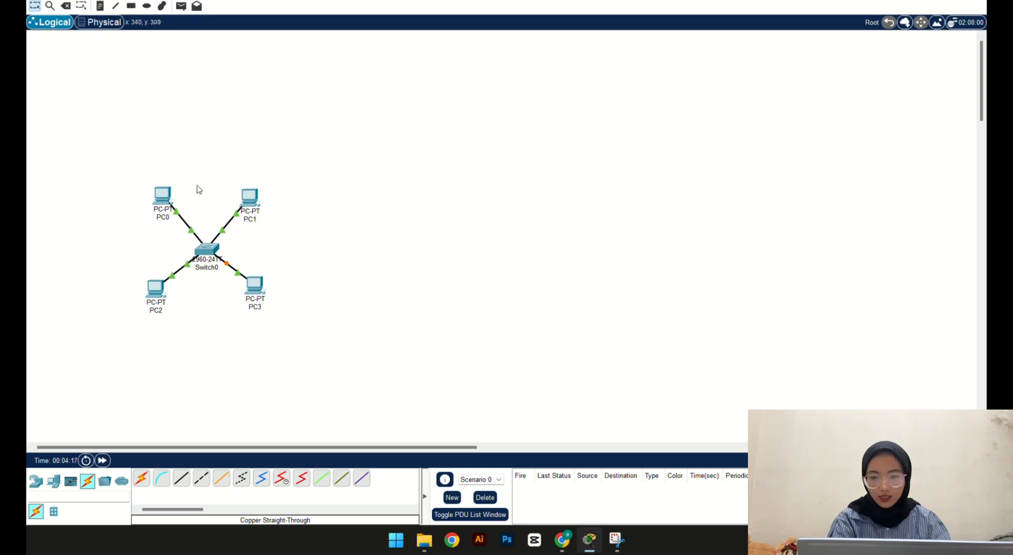
Step: Set PC0's static IPv4 address to 180.168.1.1 in its IP configuration
click(163, 197)
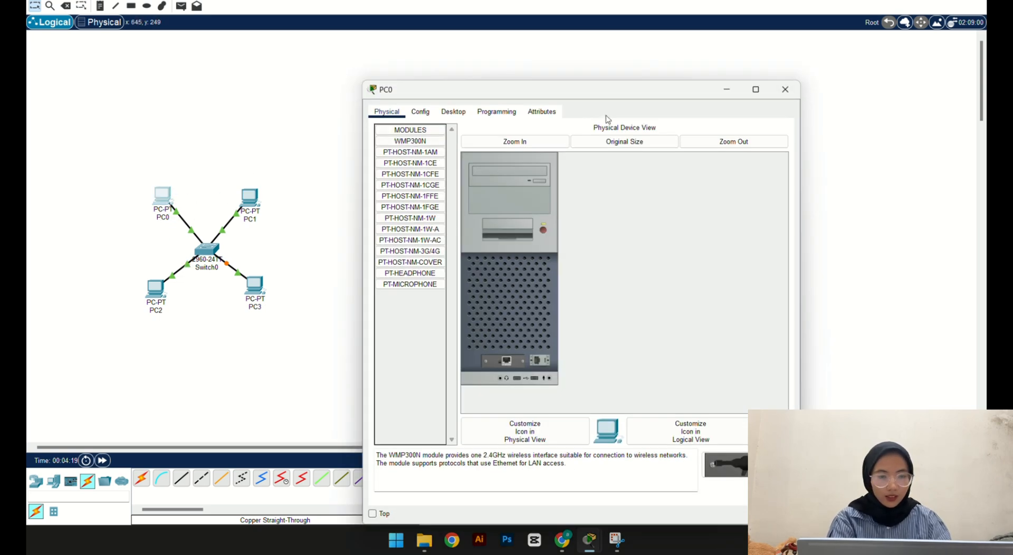
click(465, 112)
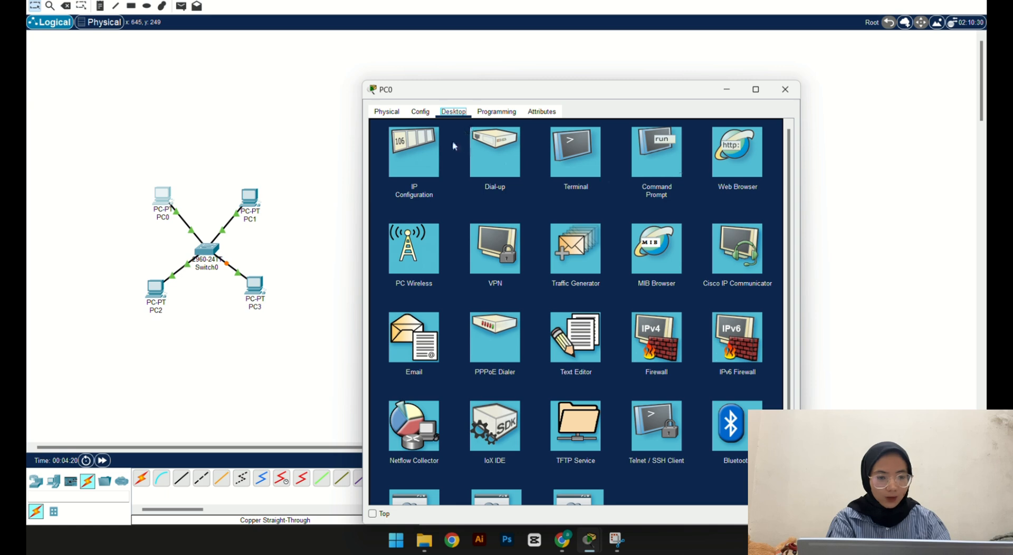
click(404, 165)
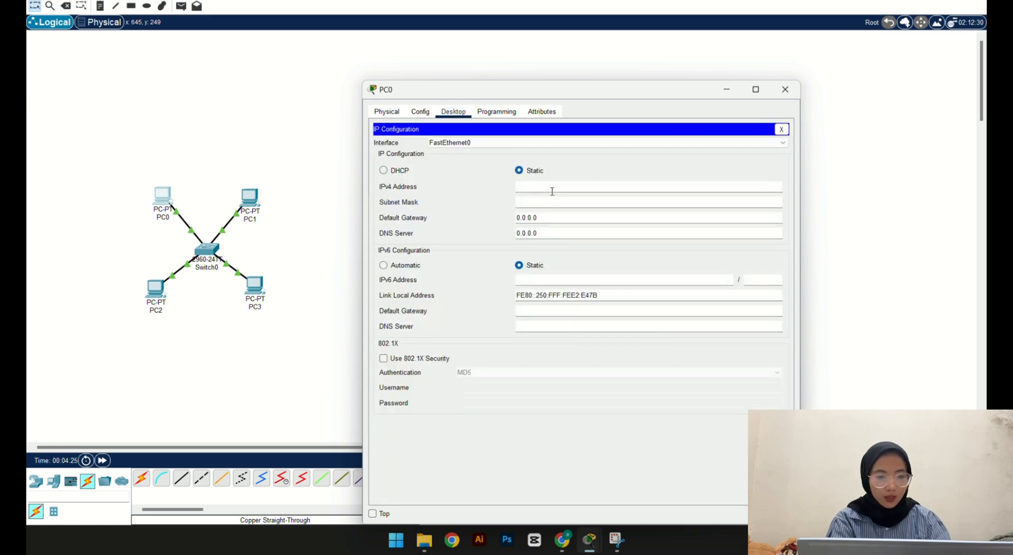
click(547, 188)
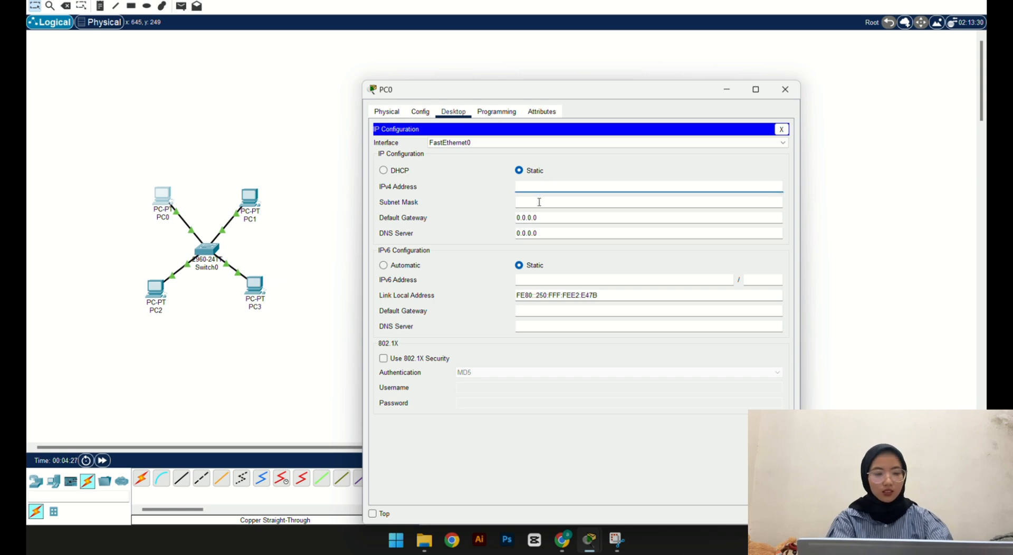
text(18)
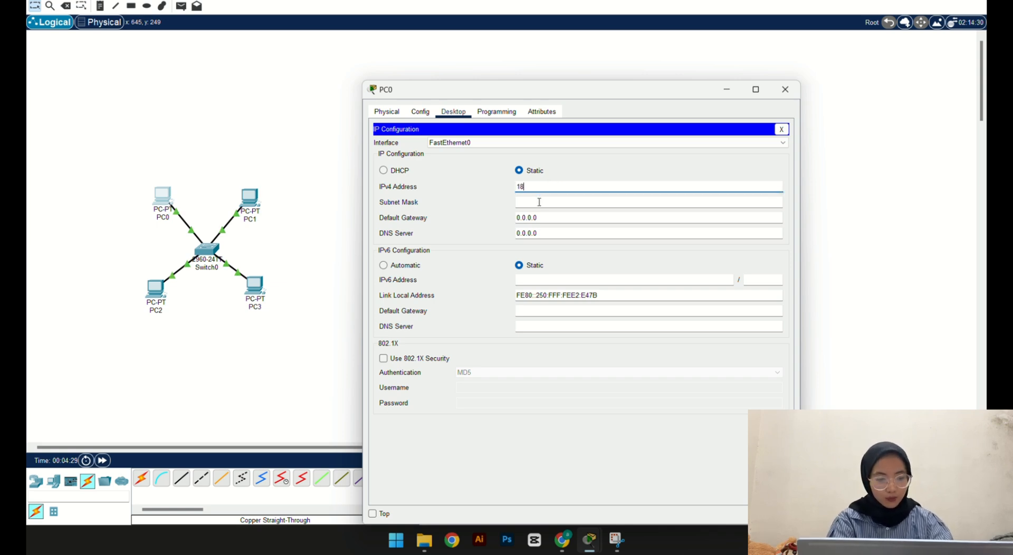
text(0)
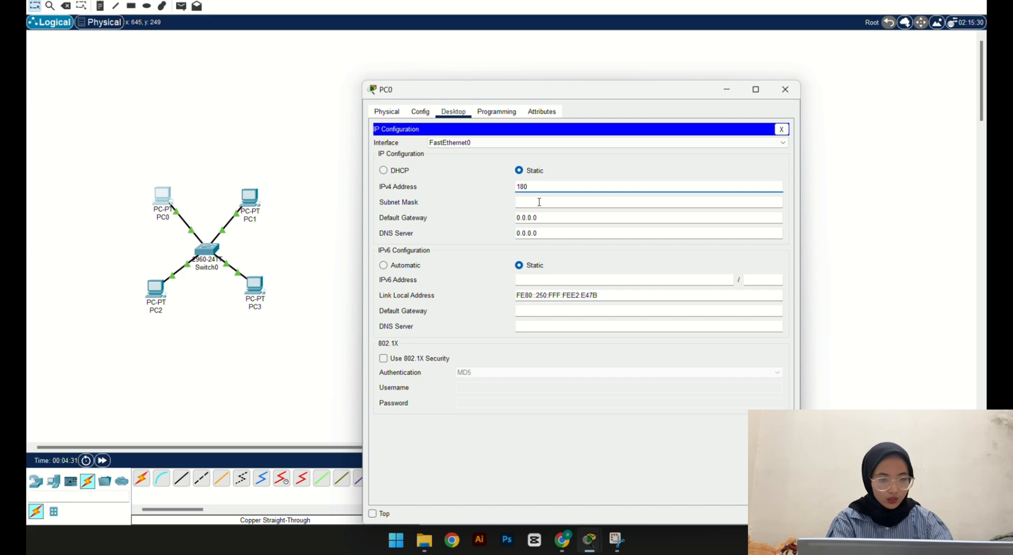
text(.168)
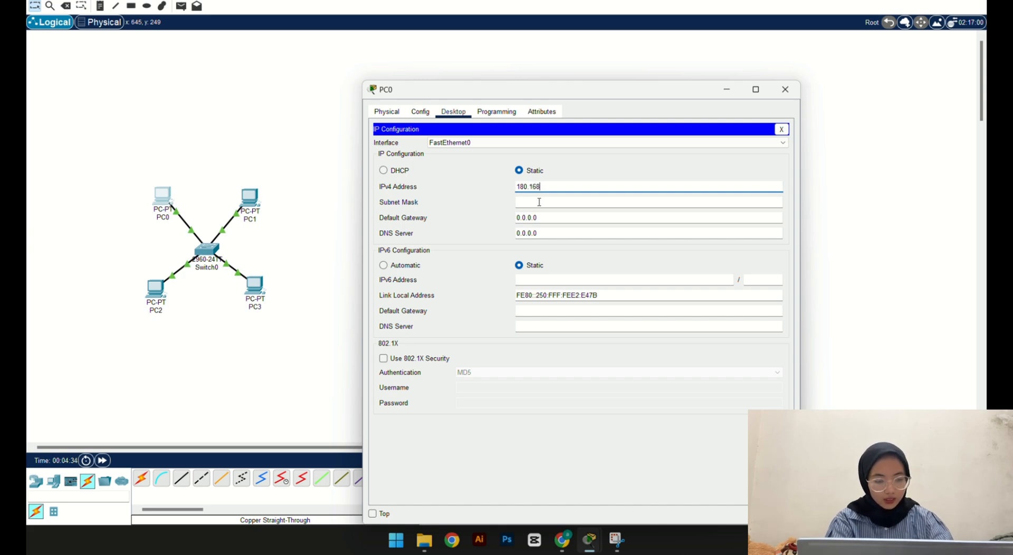
text(.1.1)
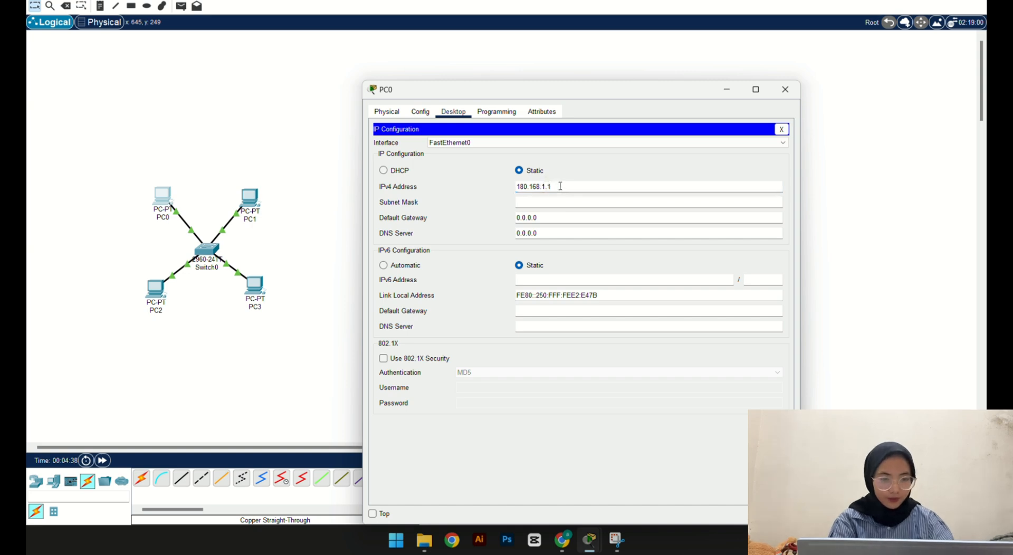
drag(560, 186, 495, 186)
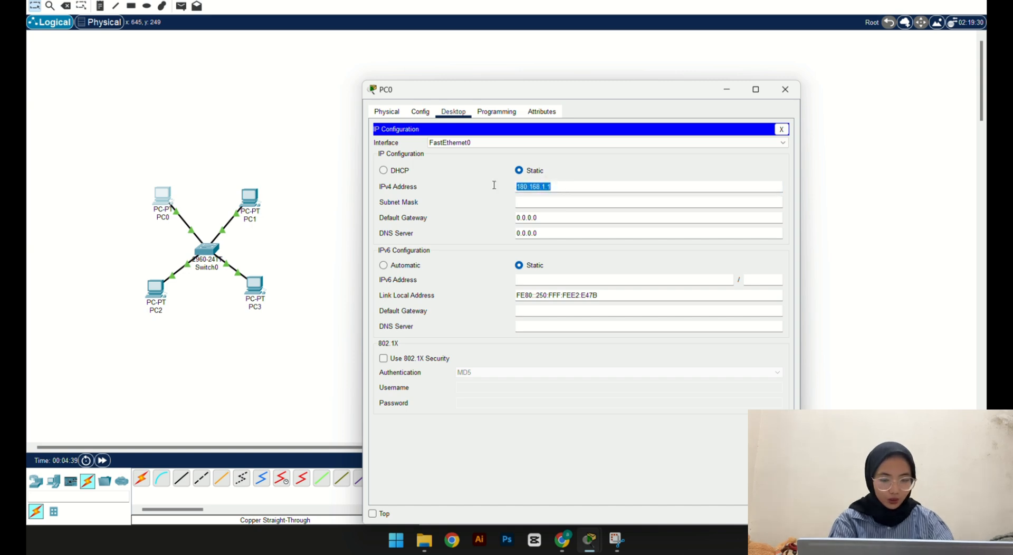
click(578, 186)
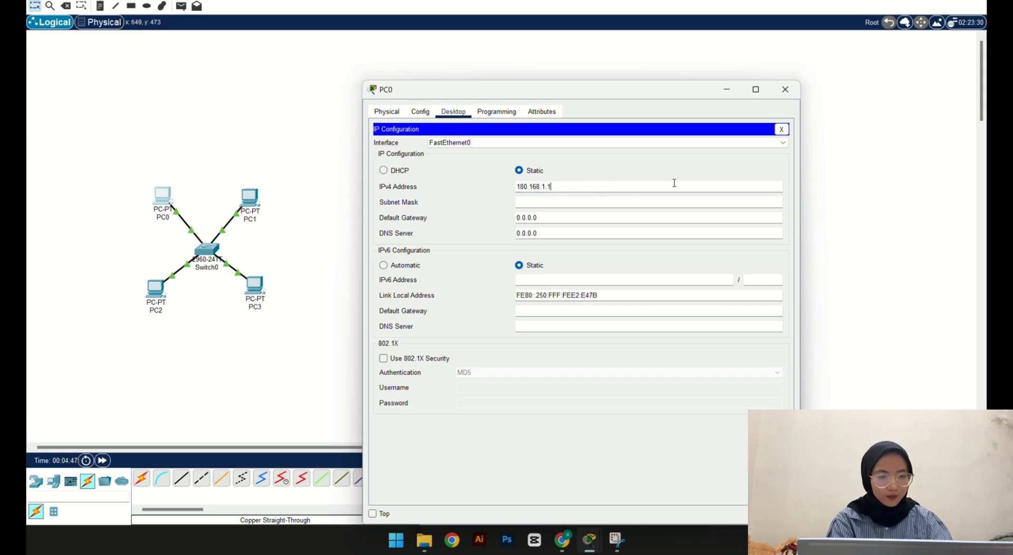
Step: Set PC1's static IPv4 address to 180.168.1.2 in its IP configuration
click(785, 91)
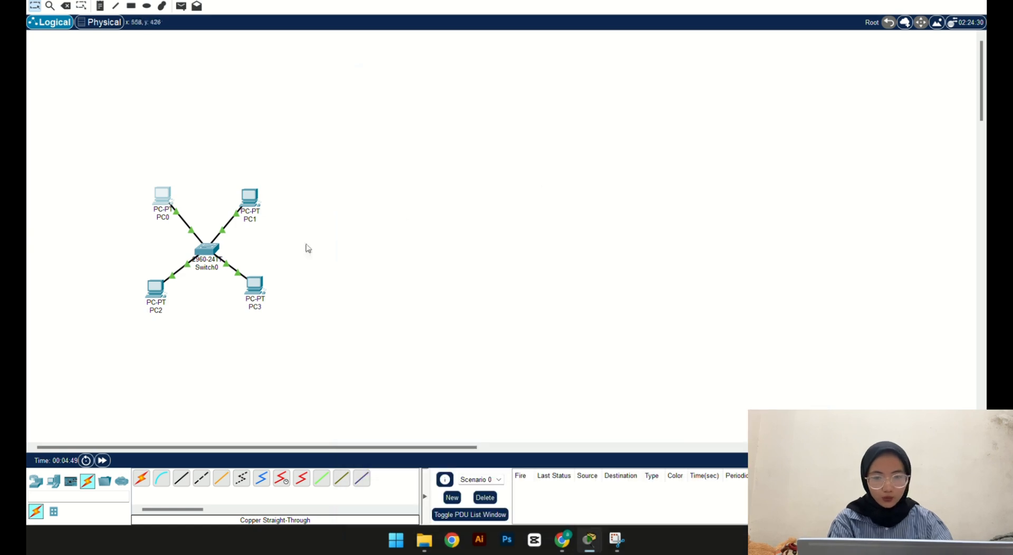
click(250, 199)
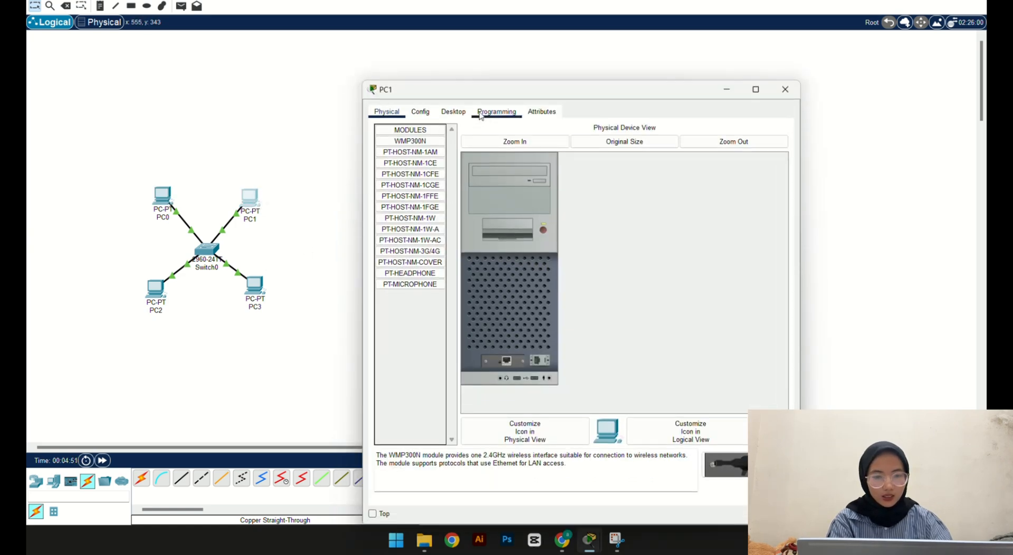
click(454, 112)
click(422, 168)
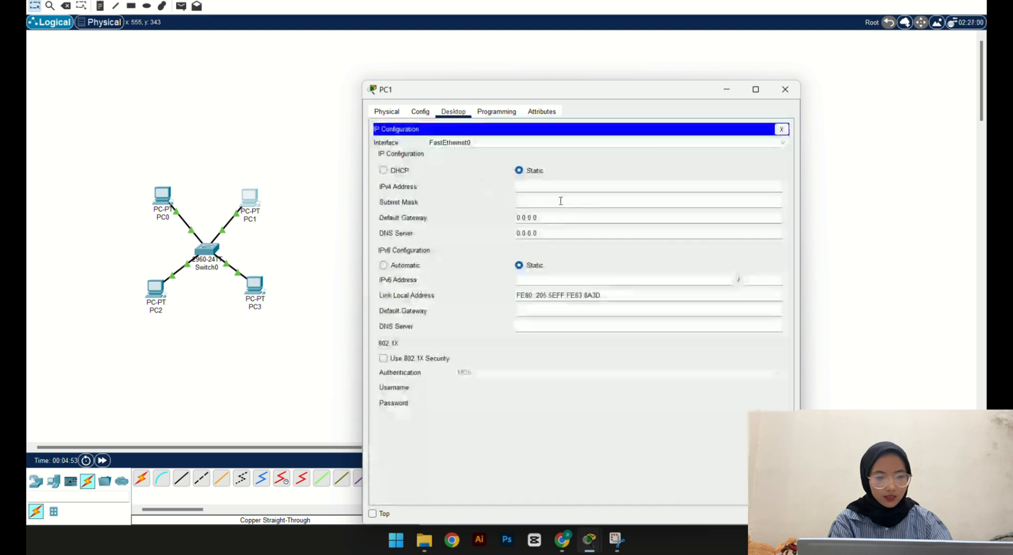
click(562, 187)
text(180.168.1.1)
key(BackSpace)
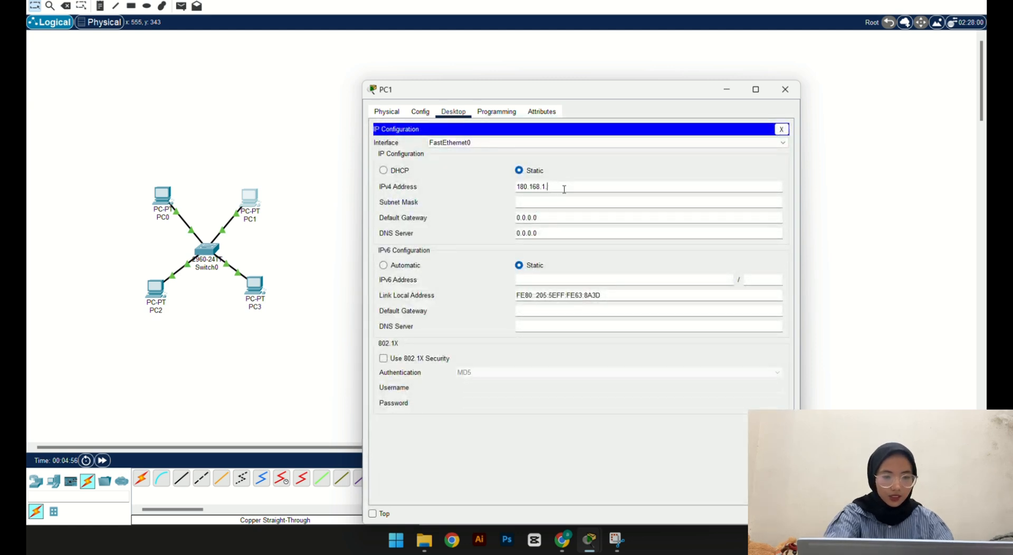
text(2)
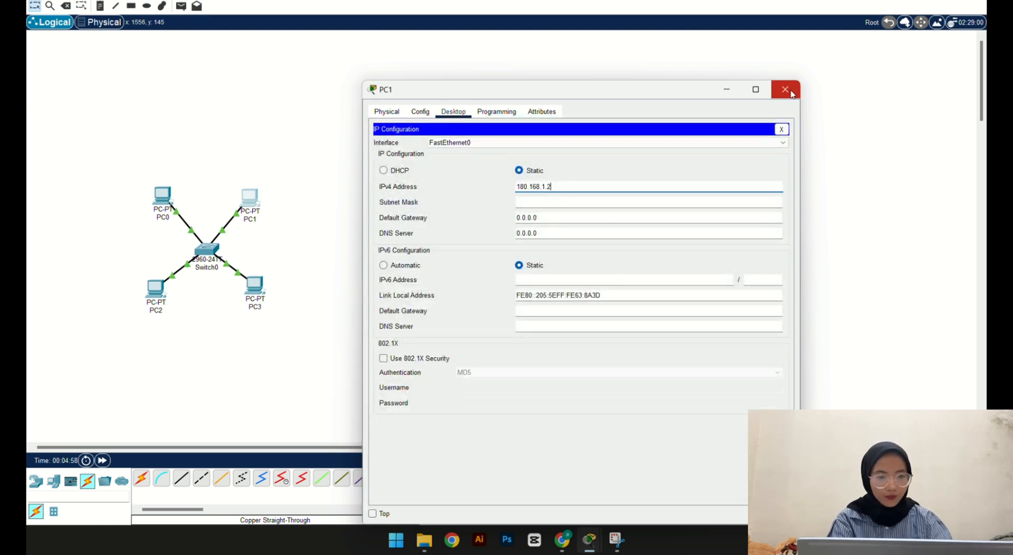
click(792, 94)
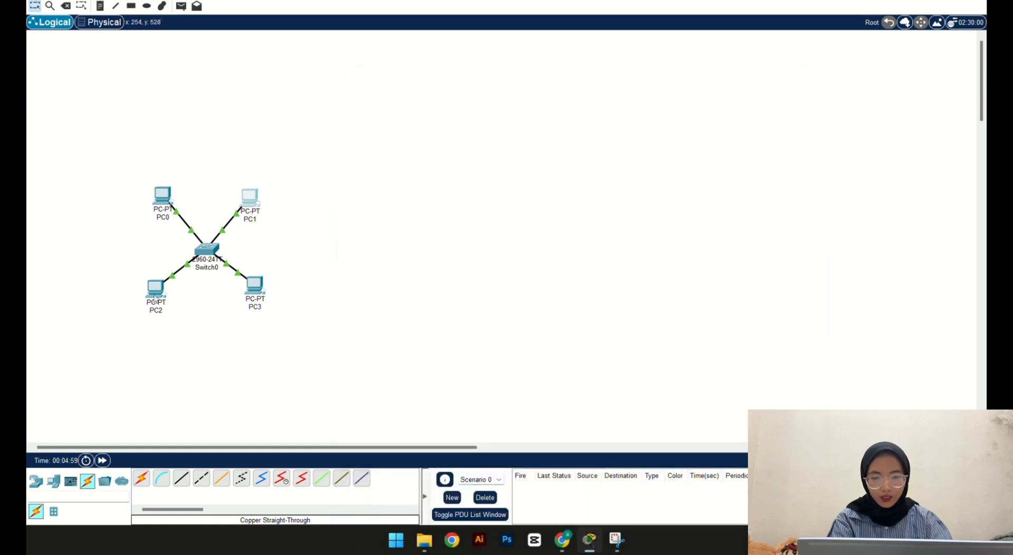
Step: Set PC2's static IPv4 address to 180.168.1.3 in its IP configuration
click(154, 288)
click(454, 112)
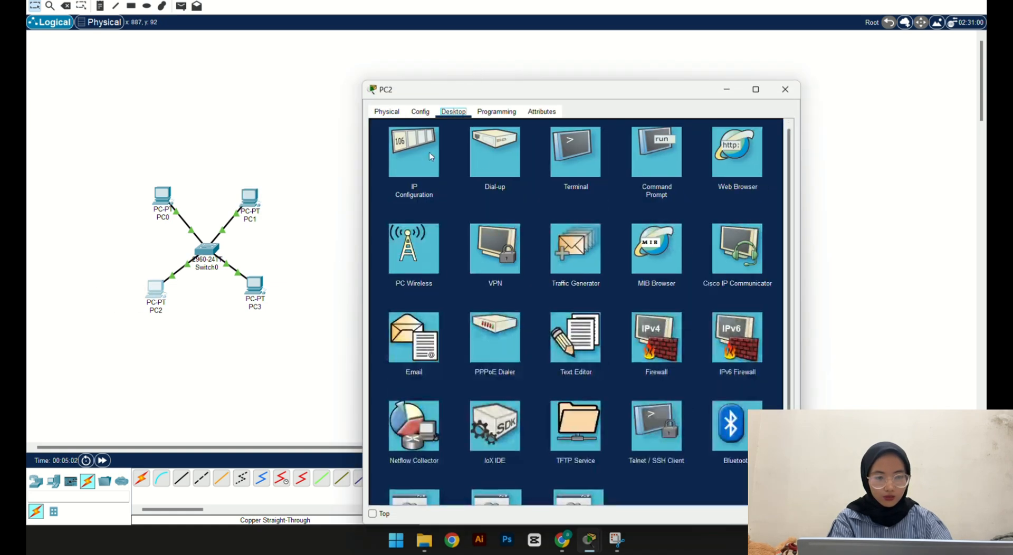
click(412, 150)
text(180.168.1.1)
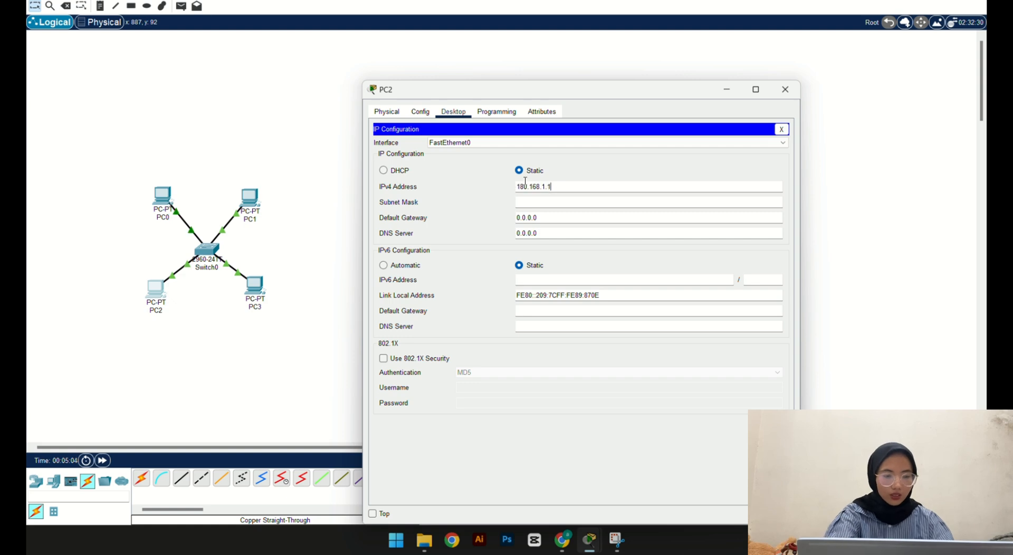
key(BackSpace)
text(3)
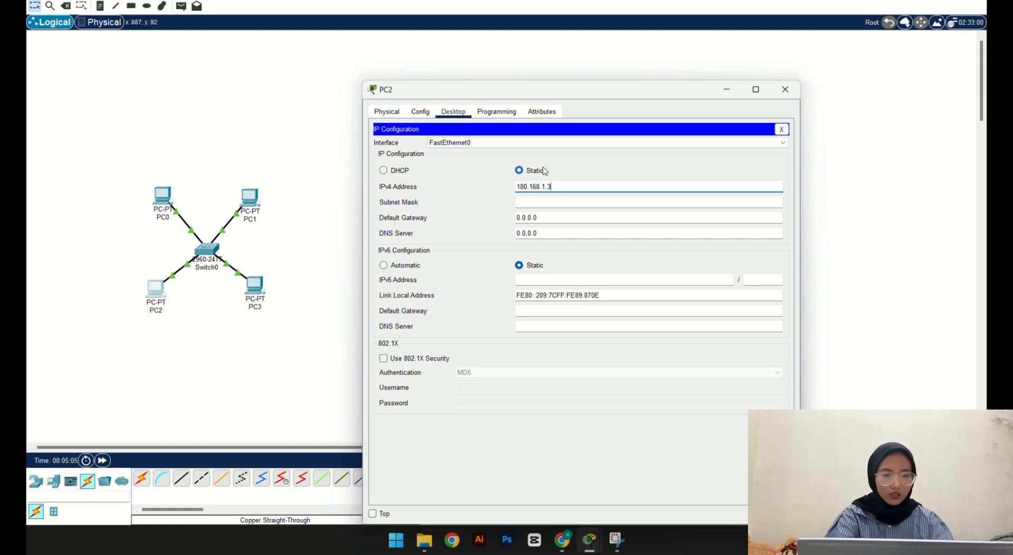
click(785, 89)
Step: Set PC3's static IPv4 address to 180.168.1.4 in its IP configuration
click(256, 292)
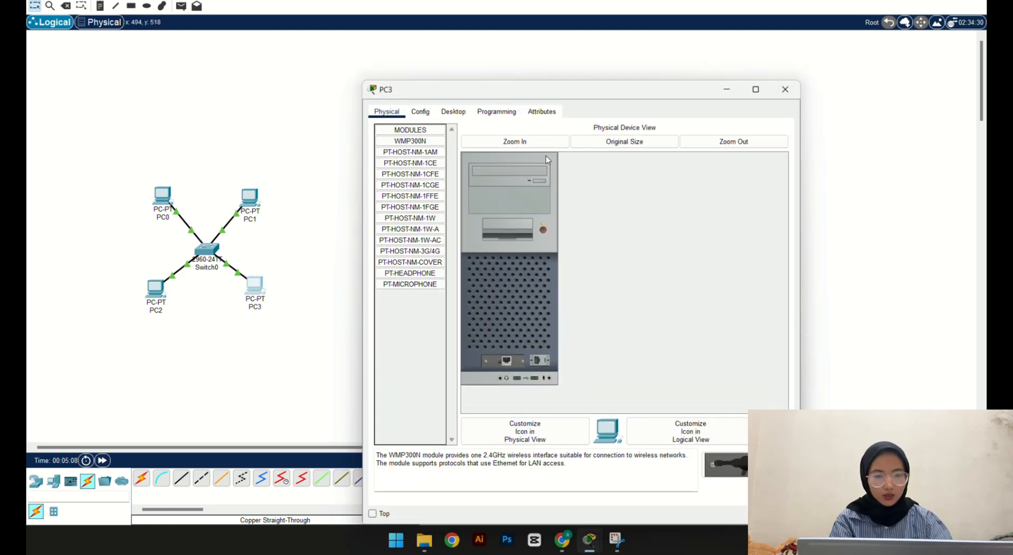
click(454, 112)
click(410, 169)
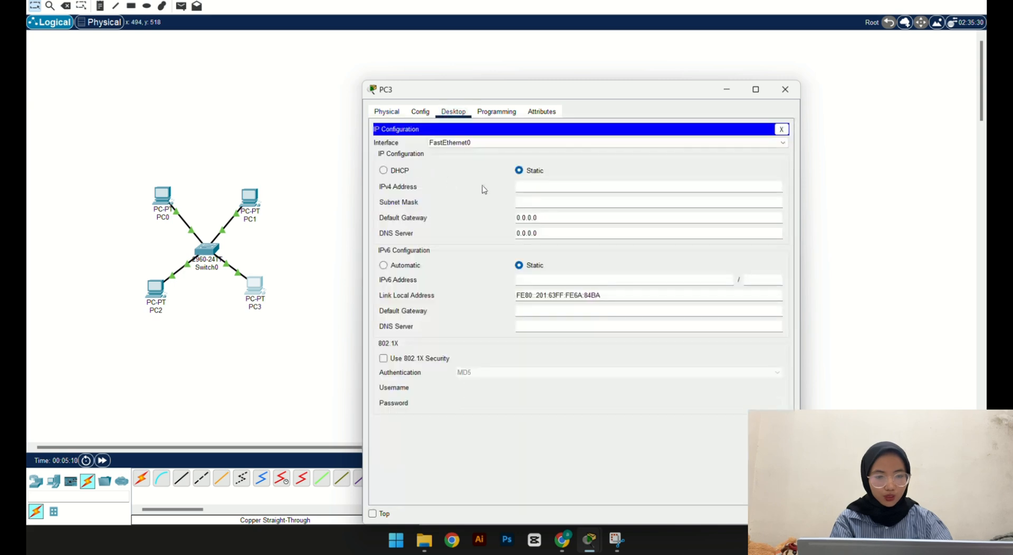
text(180.168.1.4)
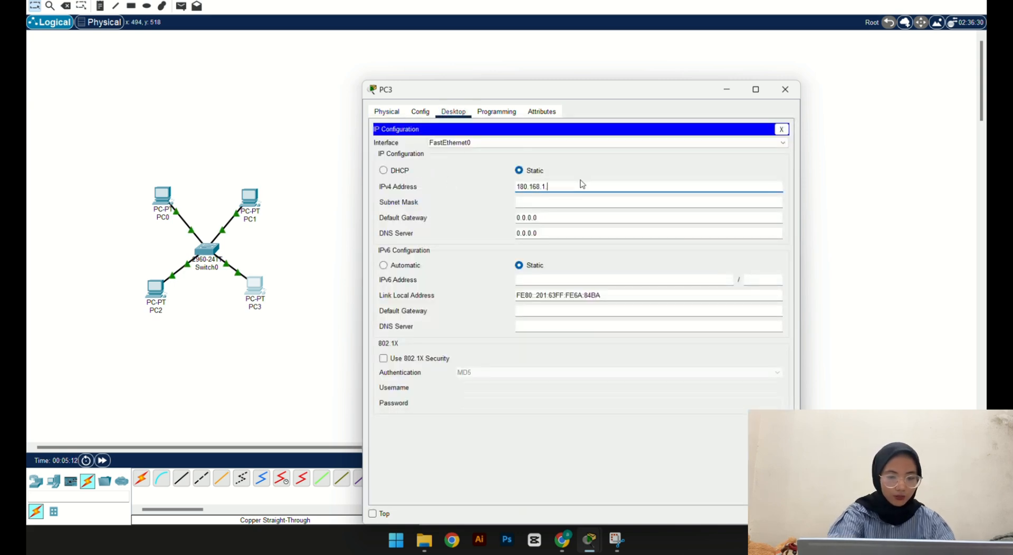
click(789, 93)
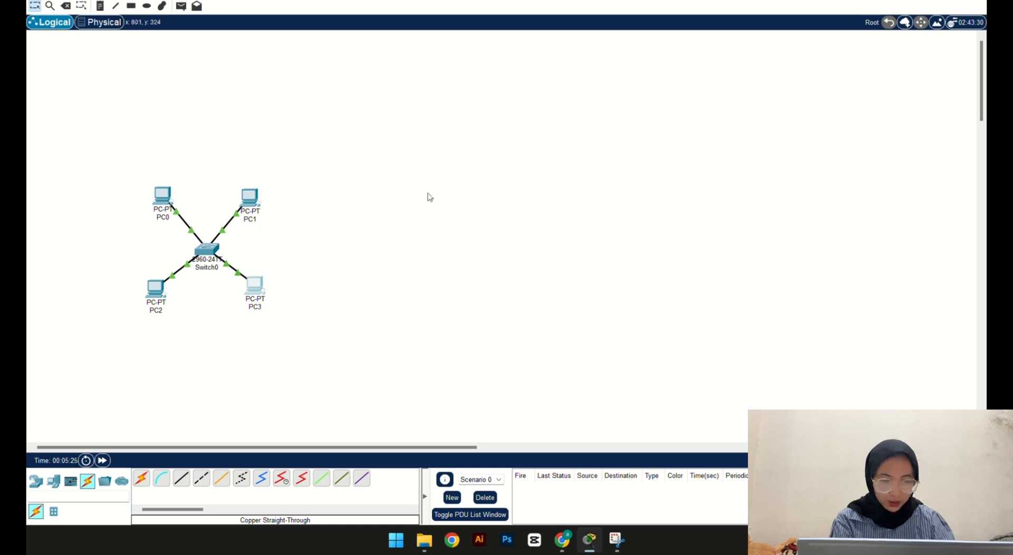
Step: Reread the first assignment task on the course page in Chrome and return to Packet Tracer
click(563, 539)
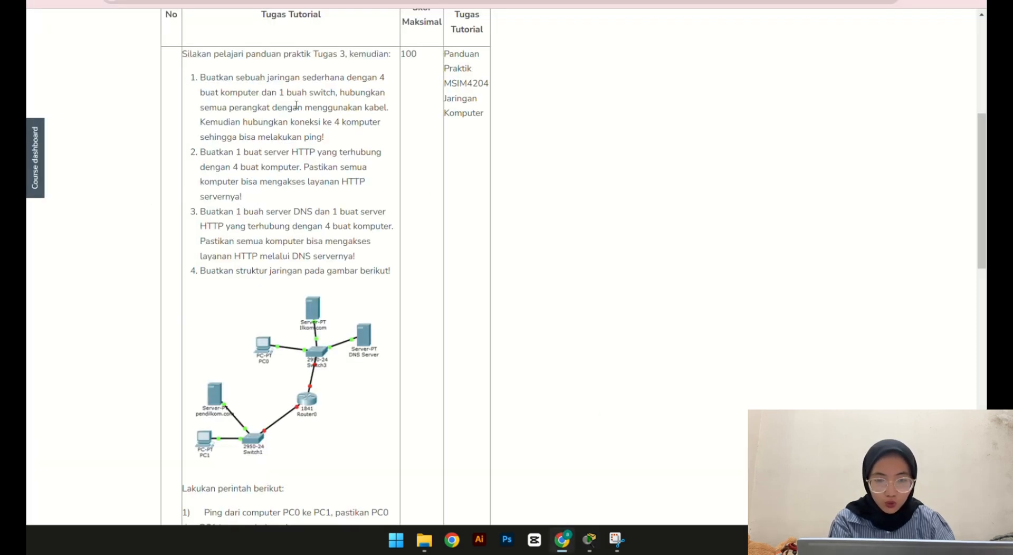
click(590, 540)
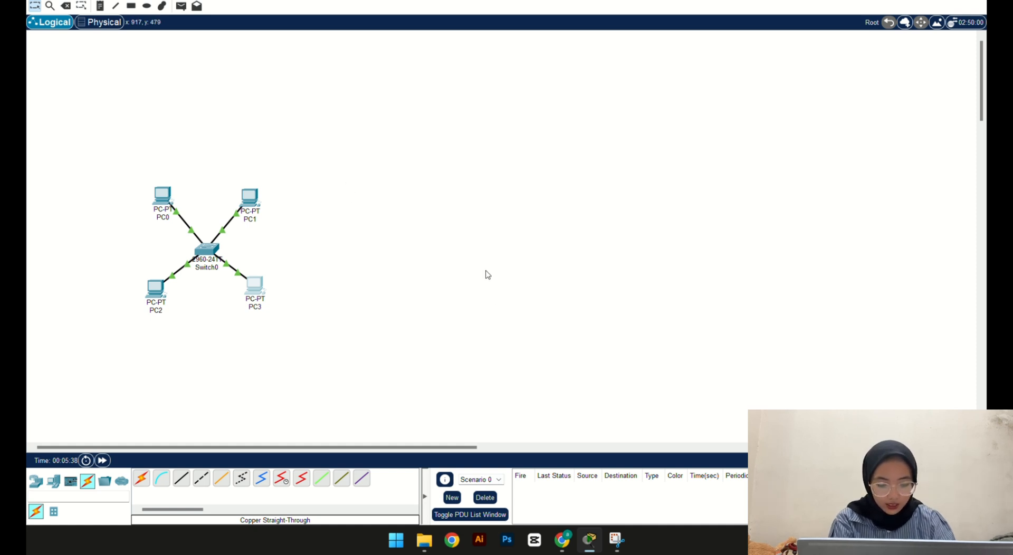
Step: Check the IPv4 address and subnet mask in PC0's IP configuration
click(163, 196)
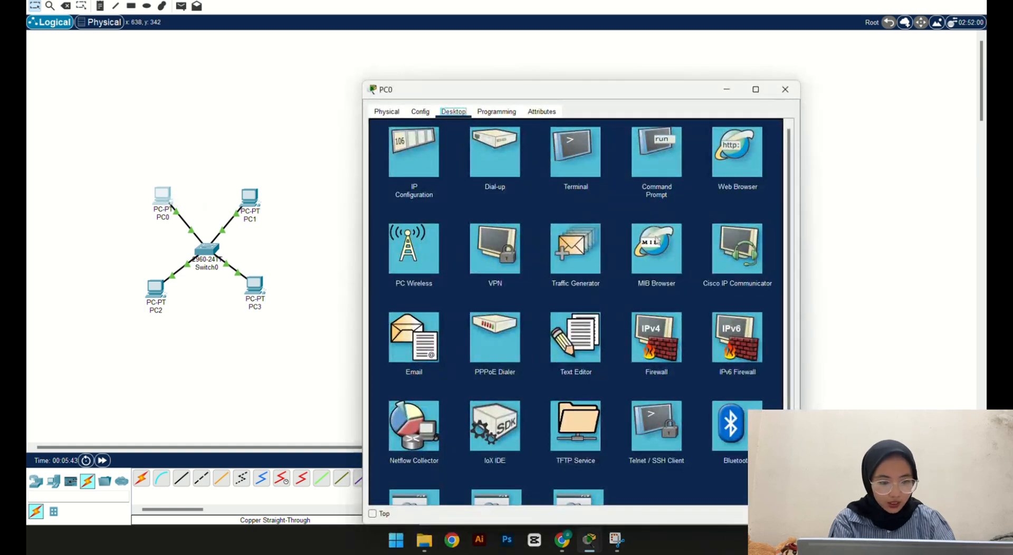
click(652, 170)
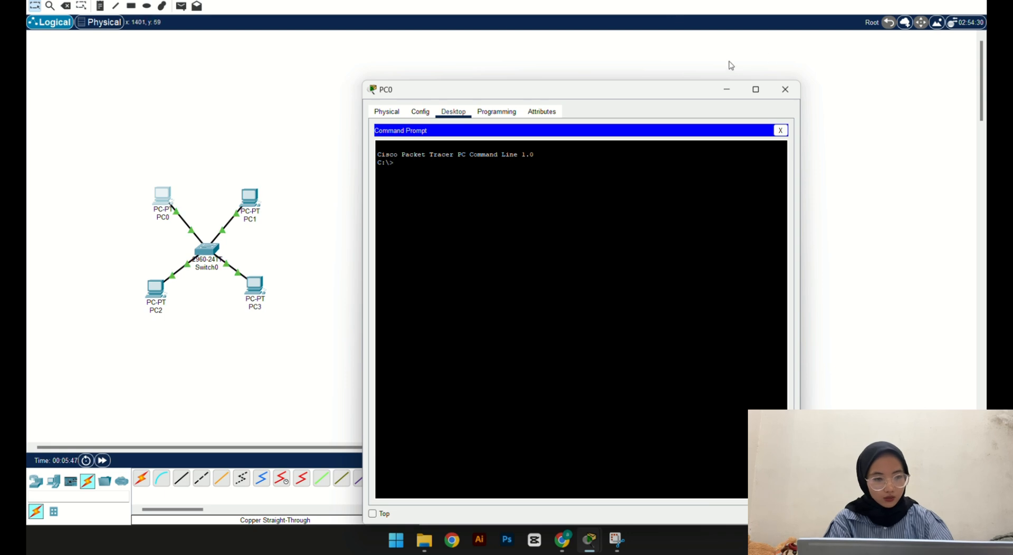
click(785, 89)
click(159, 202)
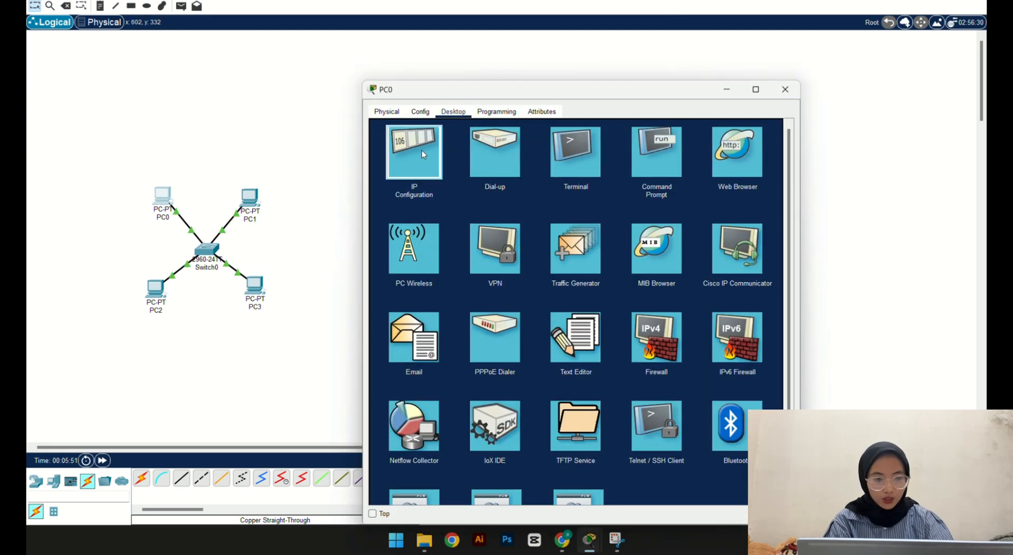
click(428, 160)
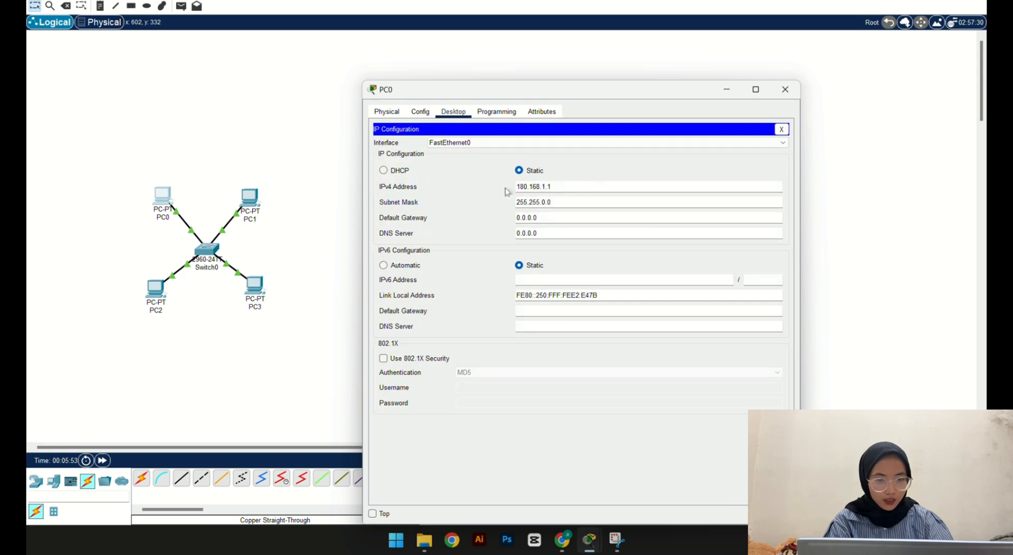
click(785, 89)
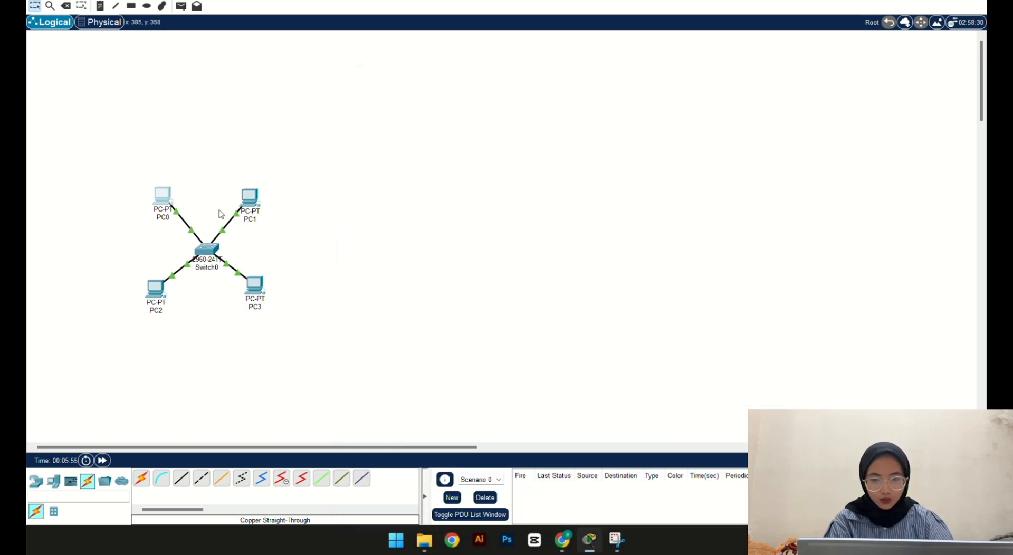
Step: Ping 180.168.1.1 from PC0's command prompt
click(169, 202)
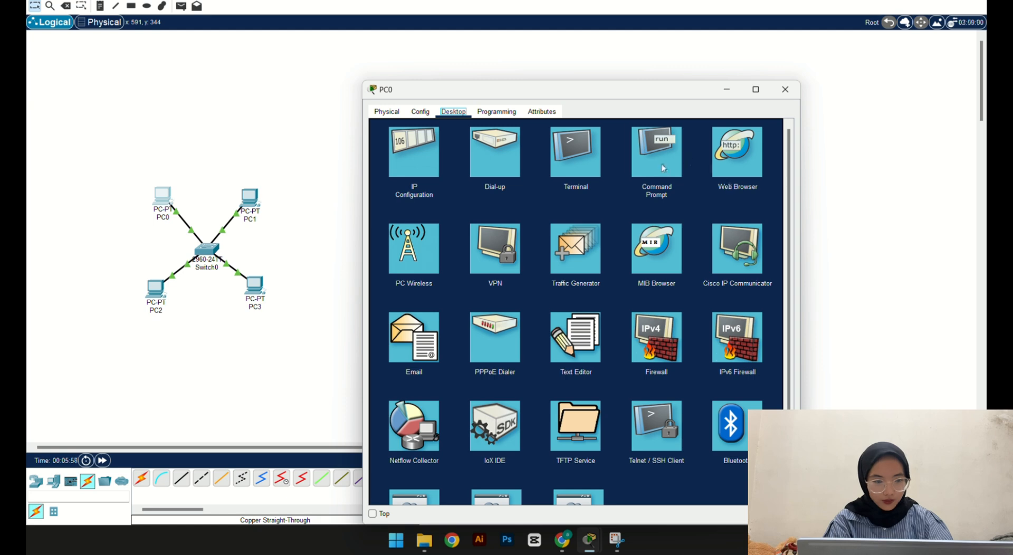
click(663, 166)
text(ping)
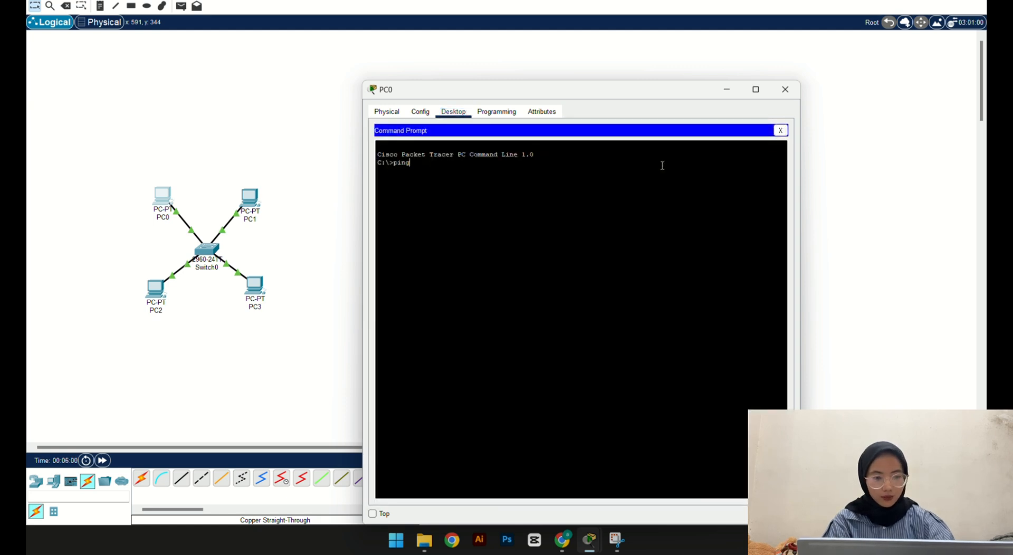
text( 180.1)
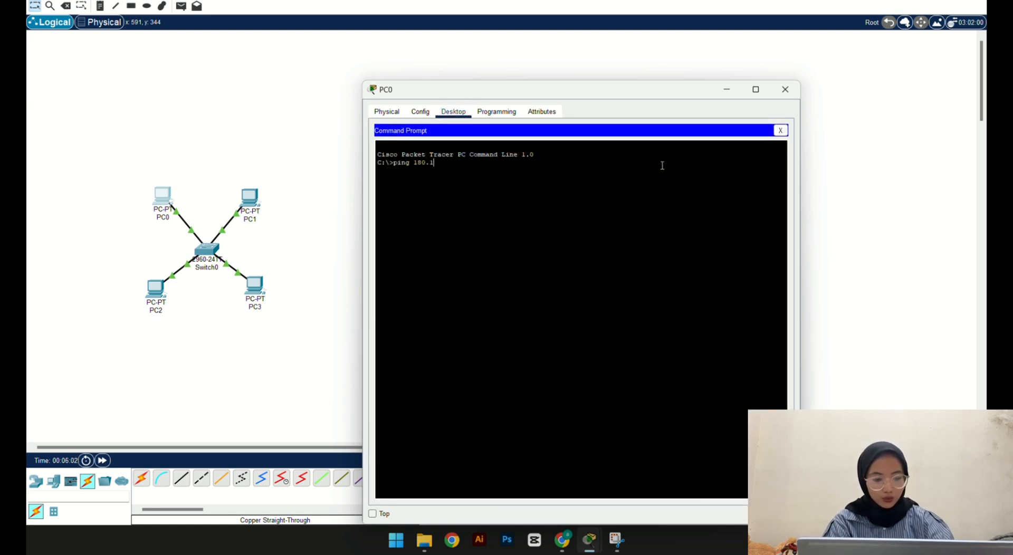
text(68.1.)
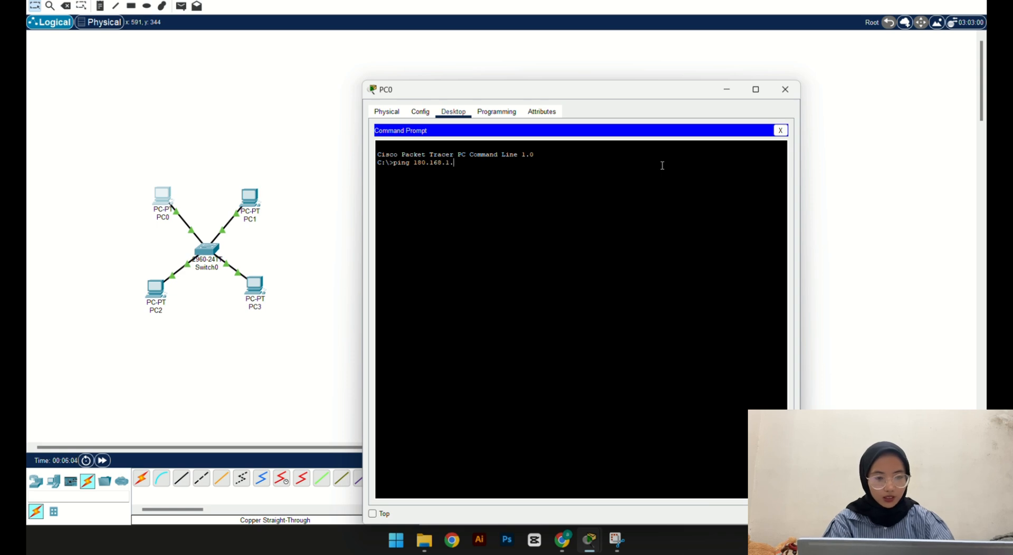
text(1)
key(Return)
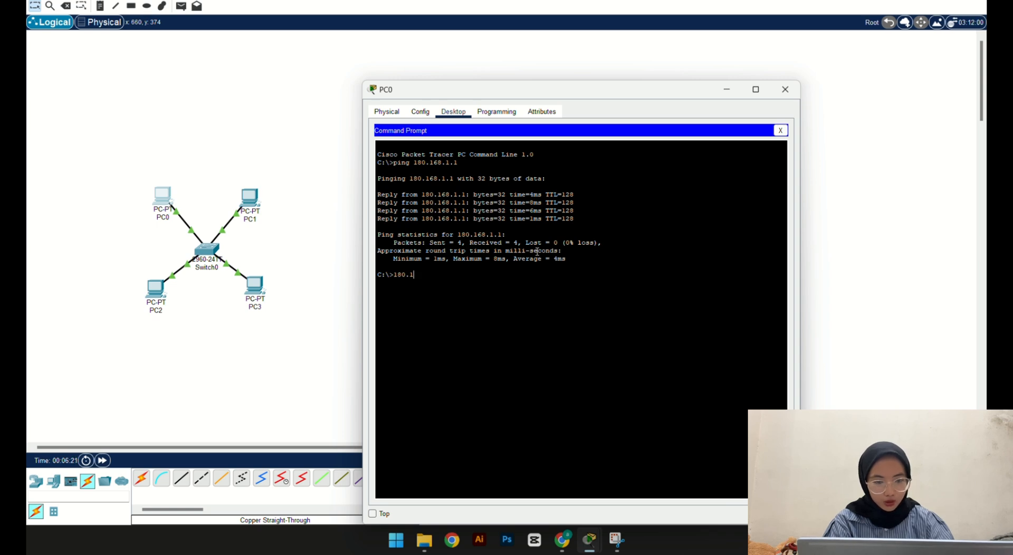
Step: Ping PC1 at 180.168.1.2 from PC0's command prompt
text(68)
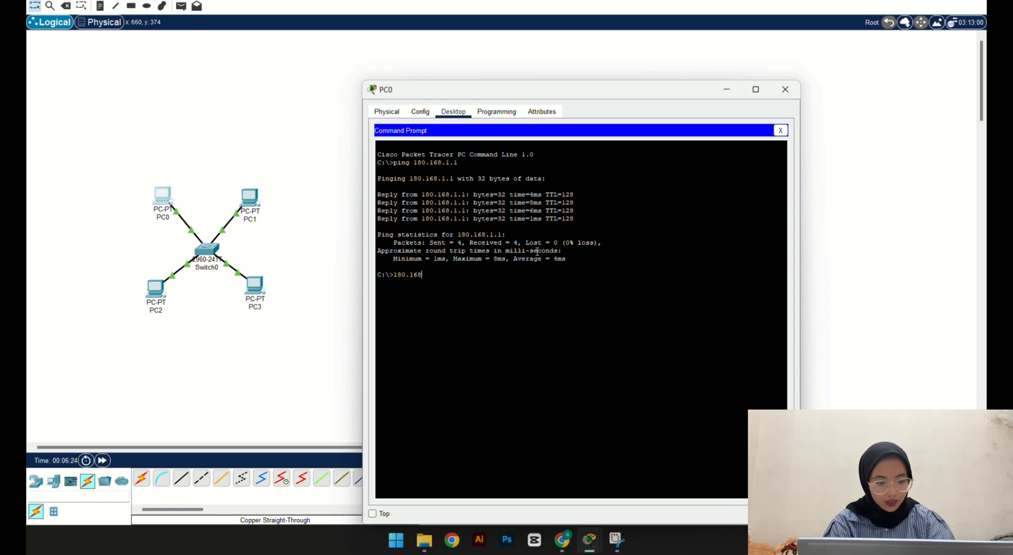
text(.1.2)
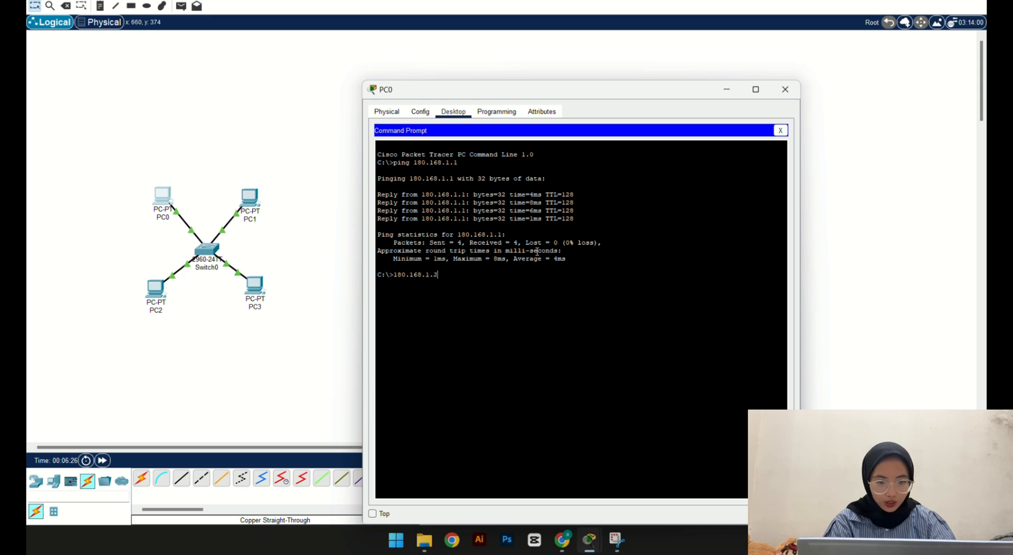
key(Left)
key(Left)
key(Left)
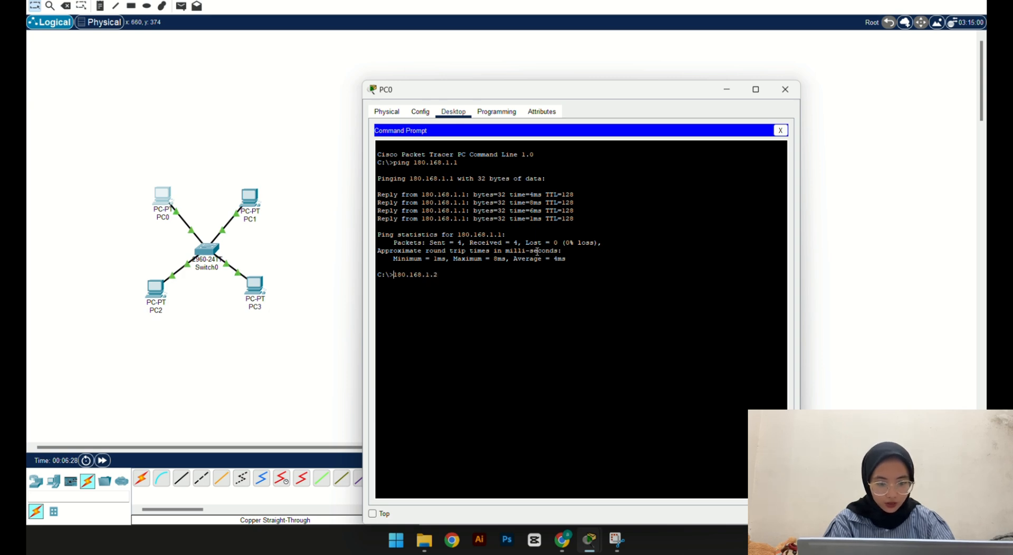
text(ping)
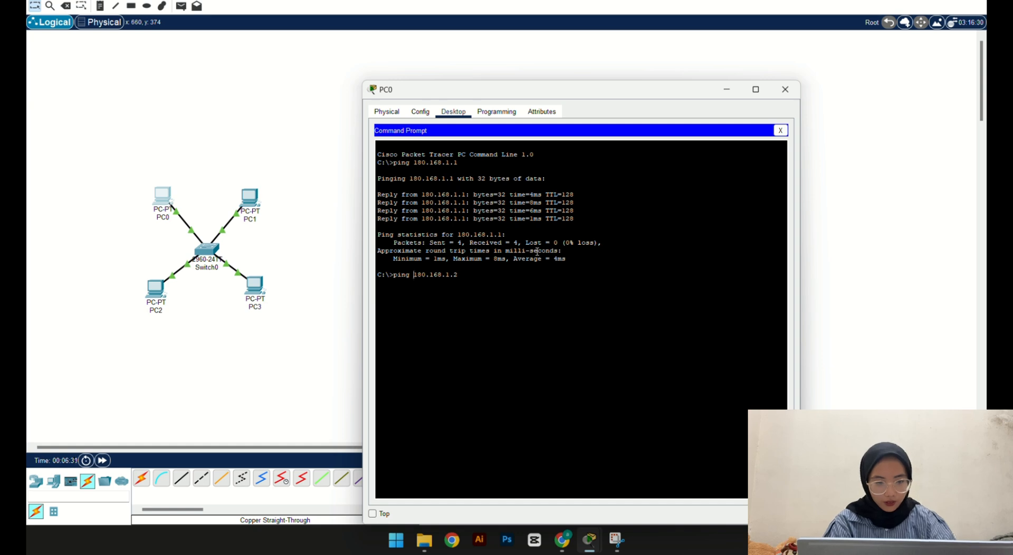
key(Return)
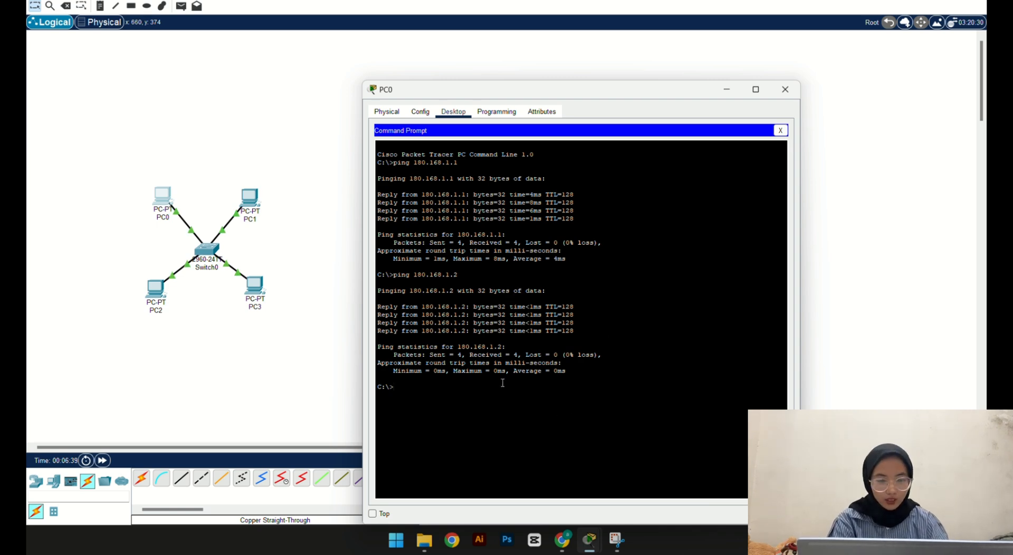
Step: Ping PC2 at 180.168.1.3 from PC0's command prompt
text(ping)
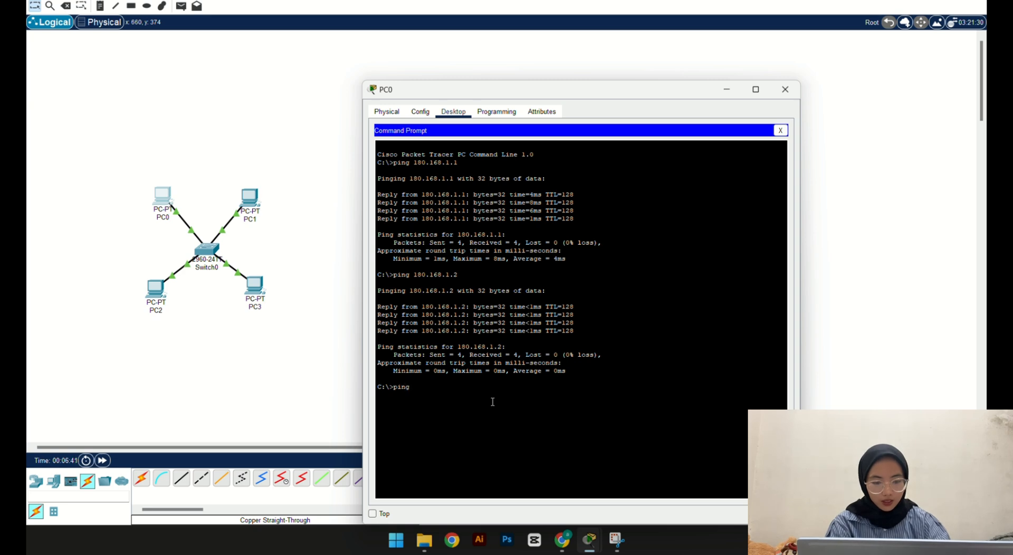
text( 180)
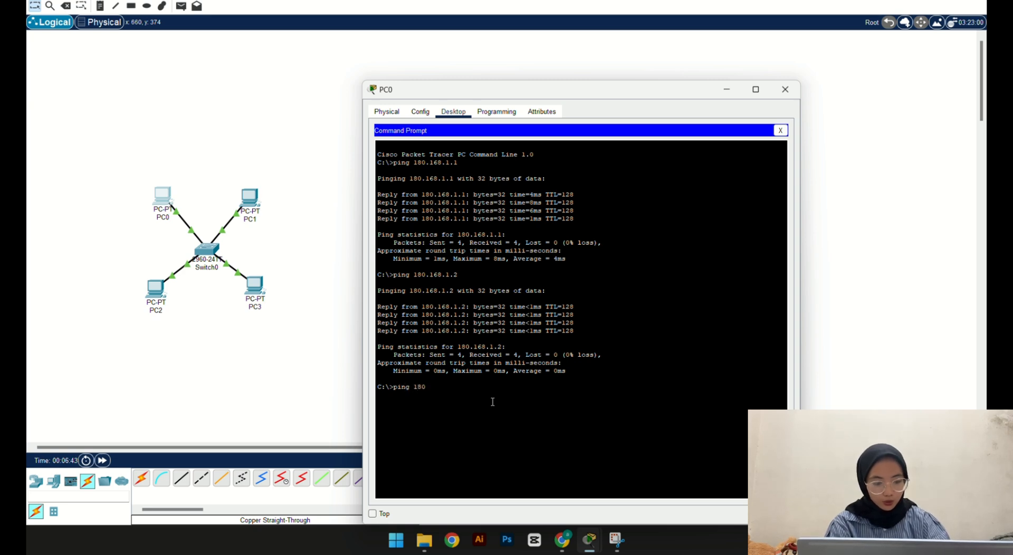
text(.168.1.3)
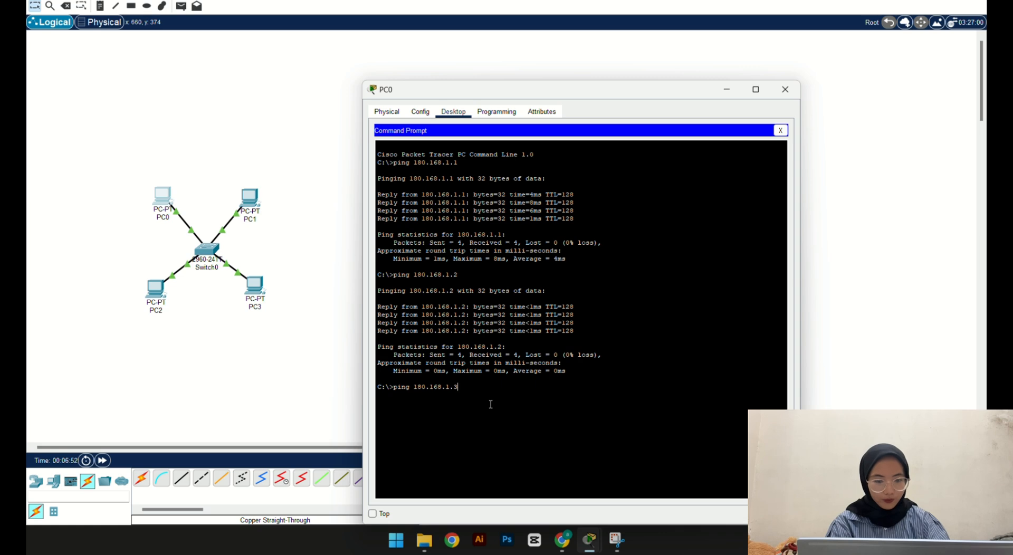
key(Return)
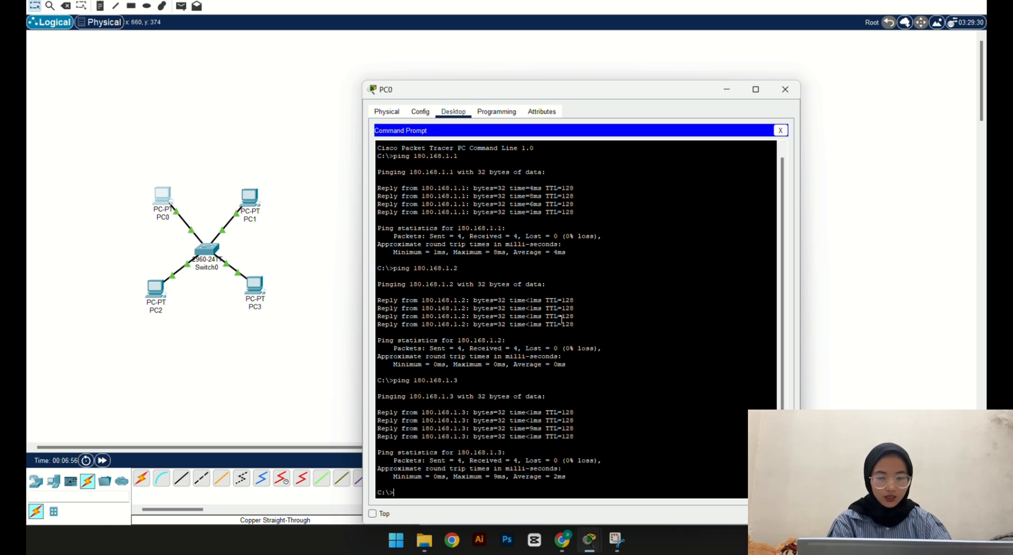
Step: Ping PC3 at 180.168.1.4 from PC0's command prompt
text(18)
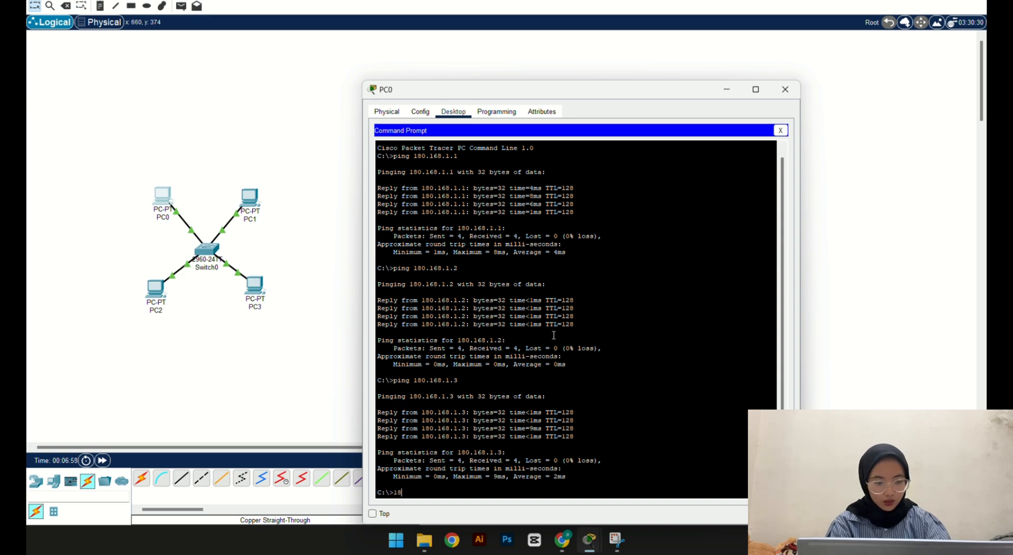
key(BackSpace)
key(BackSpace)
text(ping)
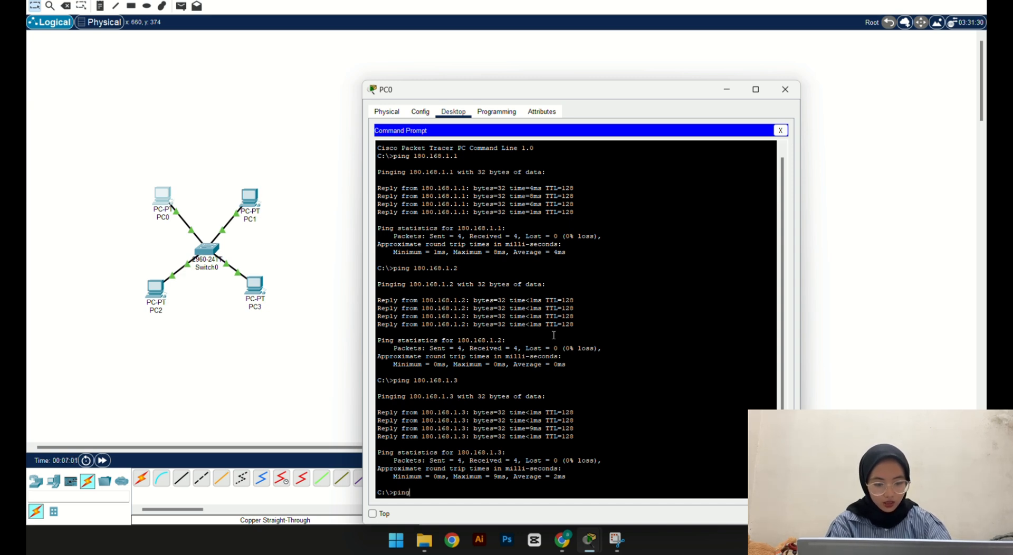
text( 180)
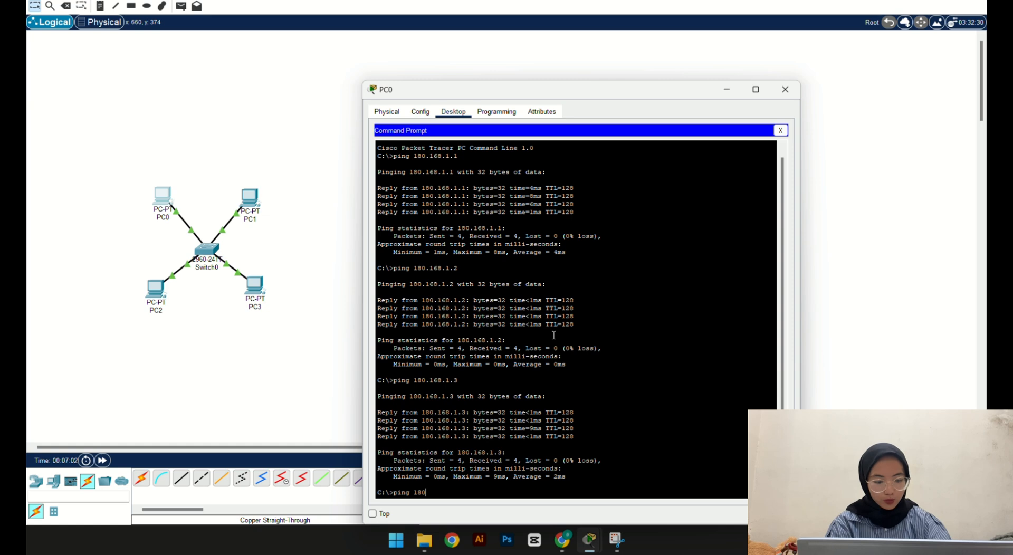
text(.168.1)
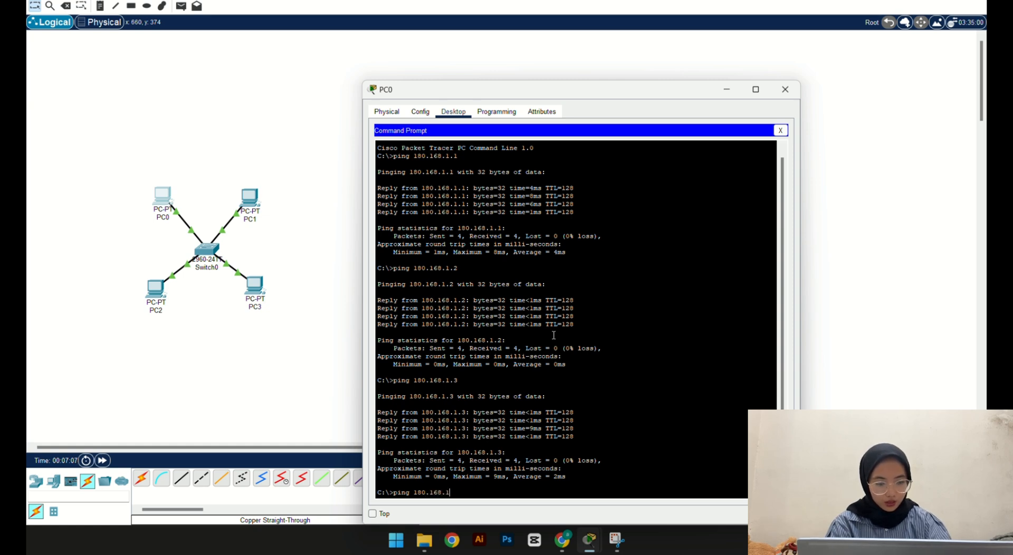
text(.)
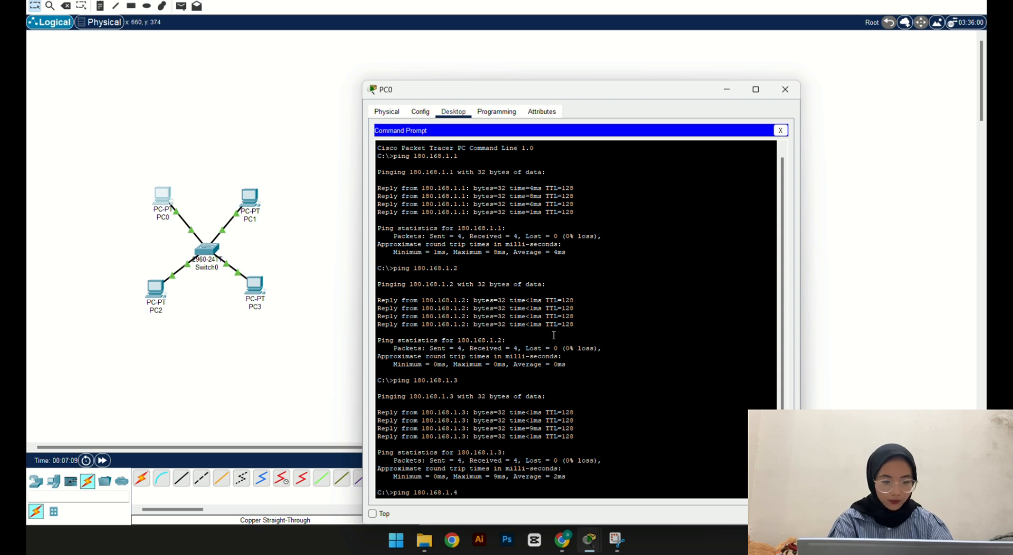
text(4)
key(Return)
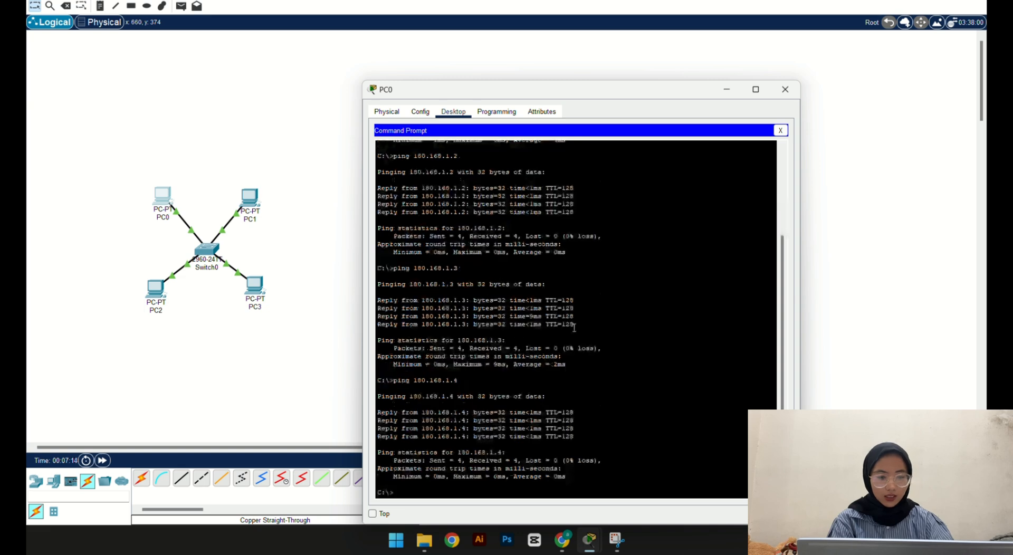
scroll(396, 442, up, 5)
scroll(409, 317, down, 5)
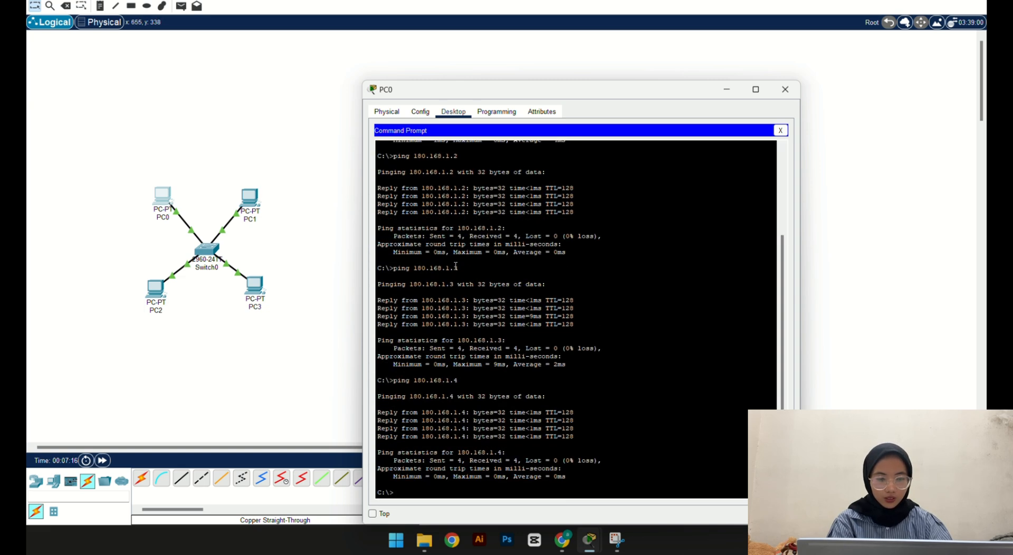
Step: Review the assignment's task list in Chrome and return to PC0's command prompt in Cisco Packet Tracer
click(562, 540)
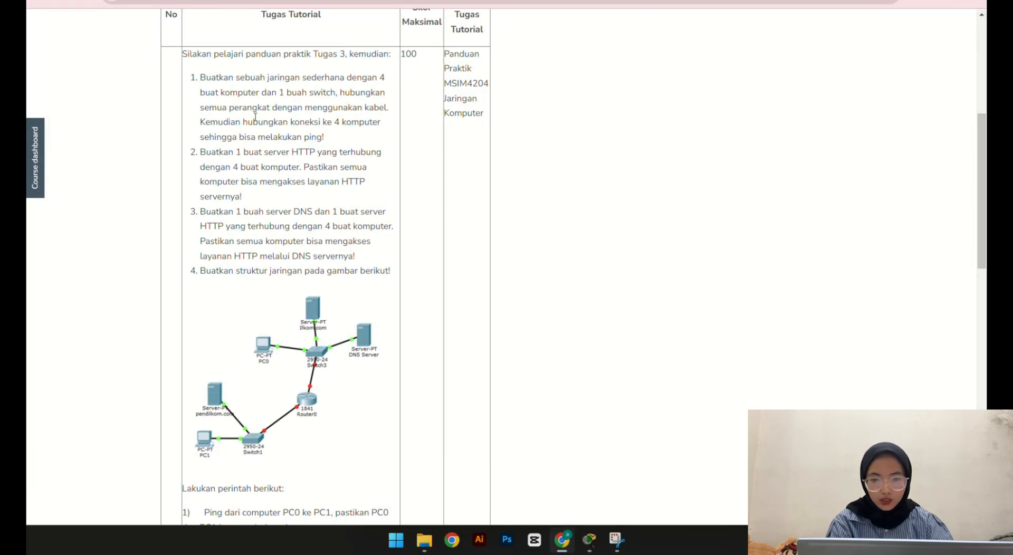
mouse_move(578, 540)
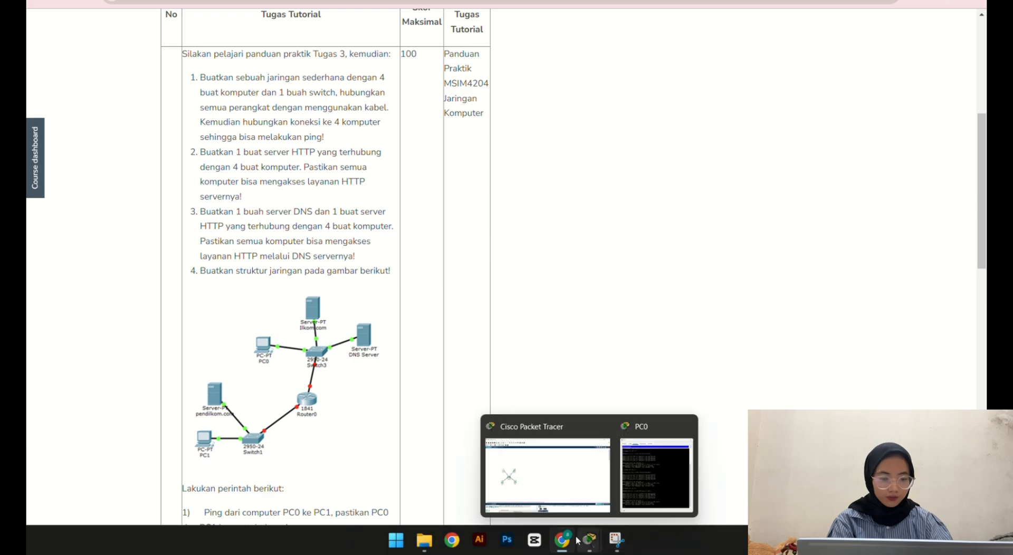
click(523, 478)
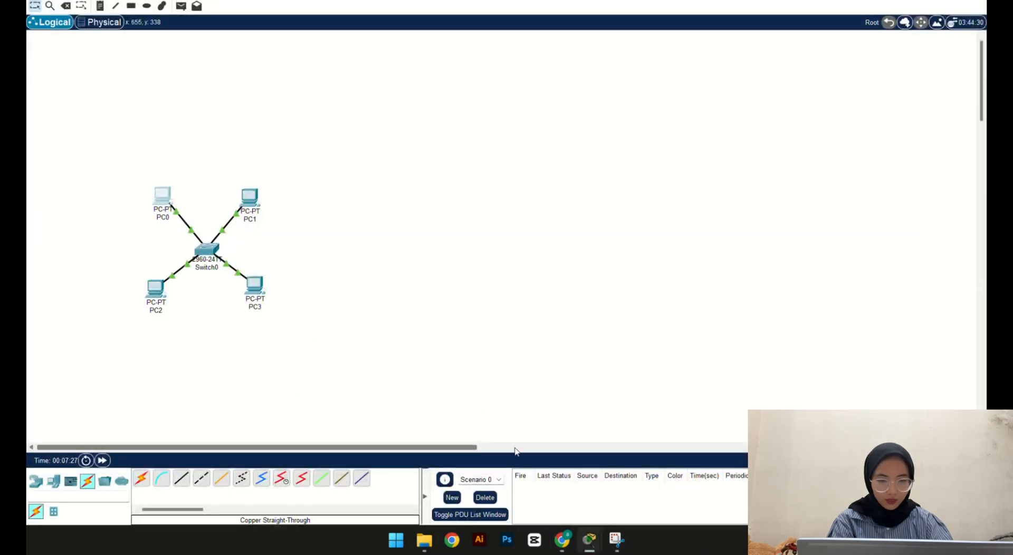
mouse_move(590, 539)
click(663, 465)
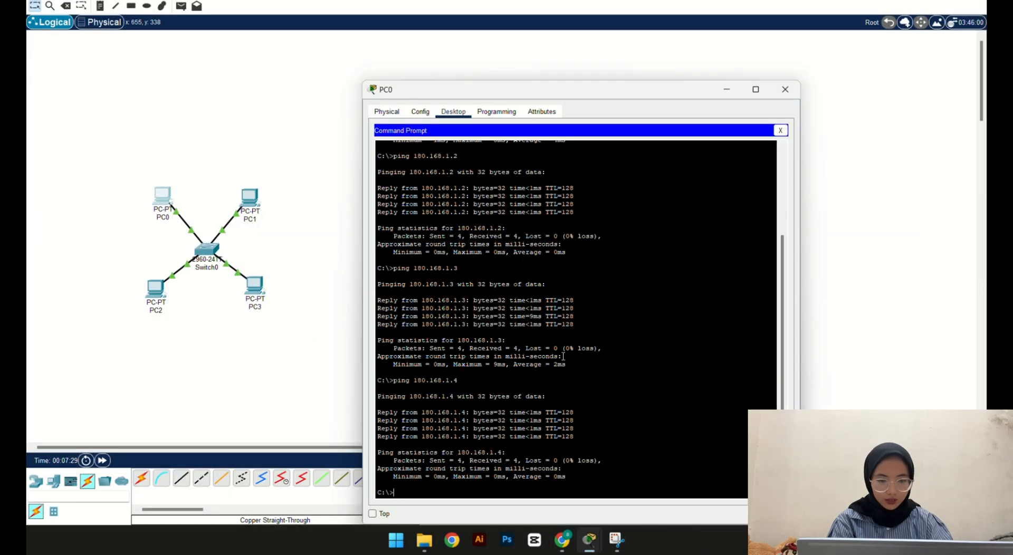
Step: Close PC0's window and ping PC0 at 180.168.1.1 from PC1's command prompt
drag(569, 91, 588, 28)
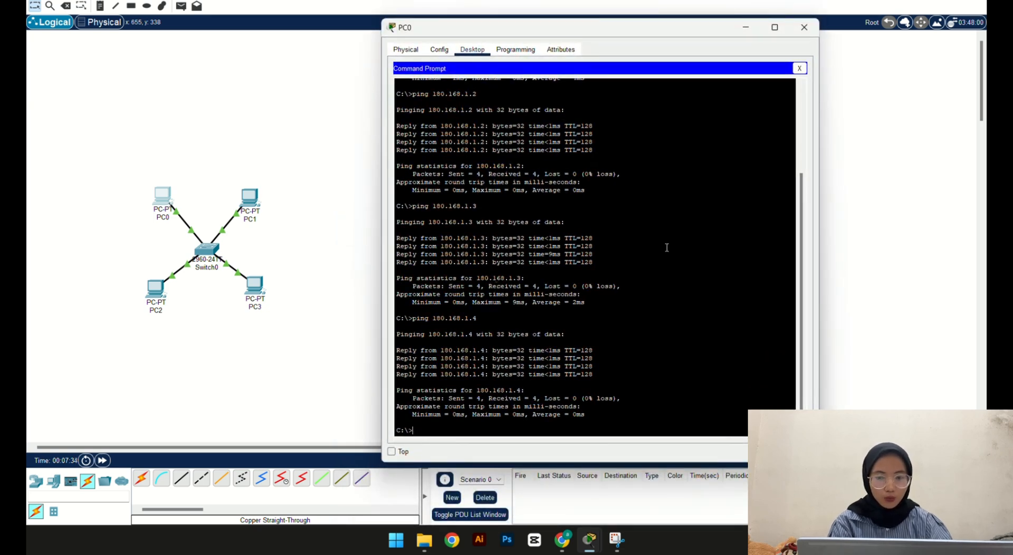
click(804, 27)
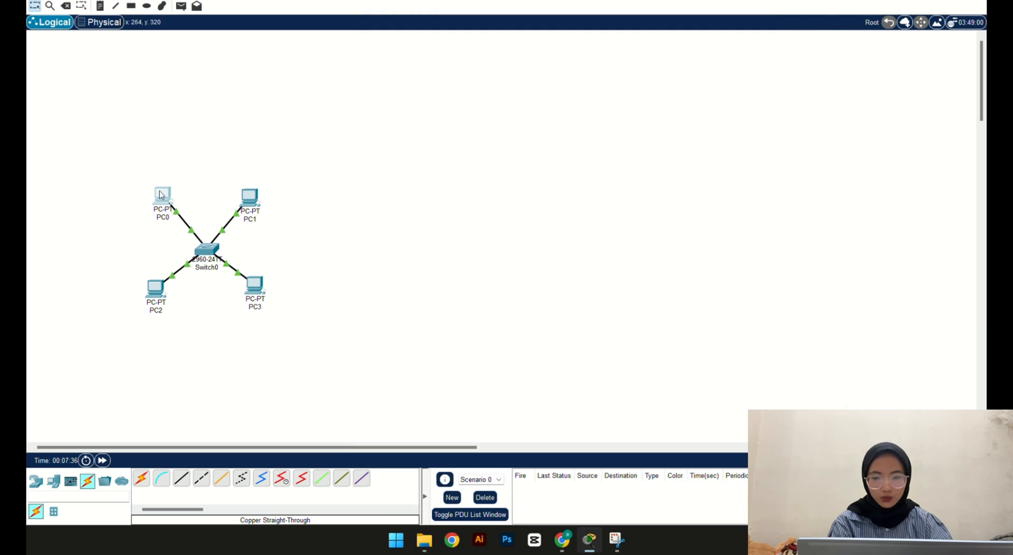
click(251, 201)
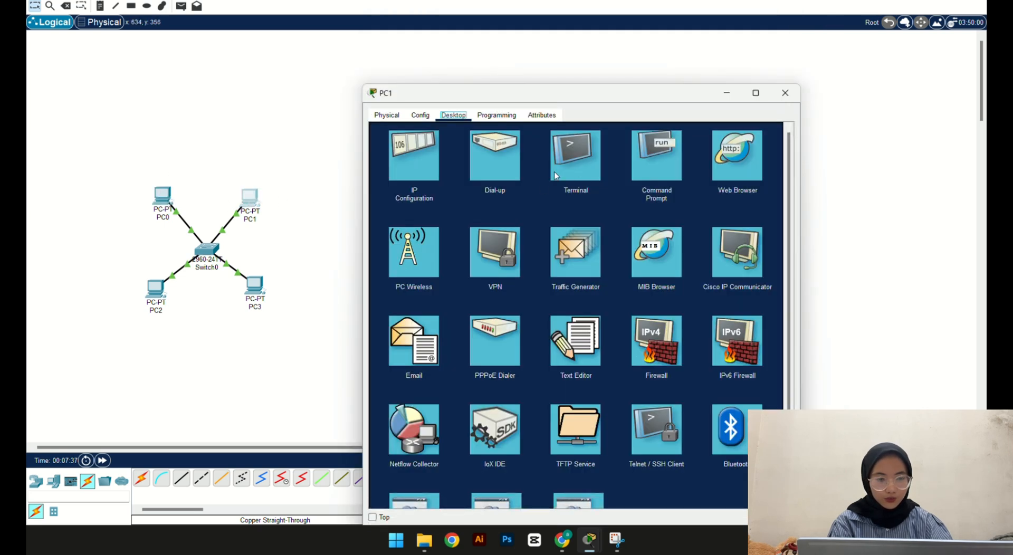
click(664, 158)
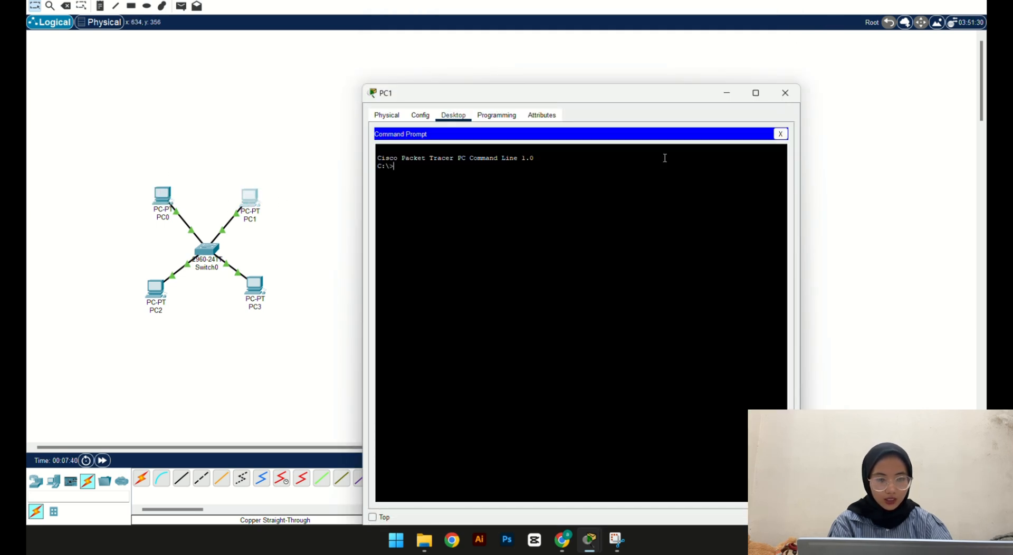
text(p)
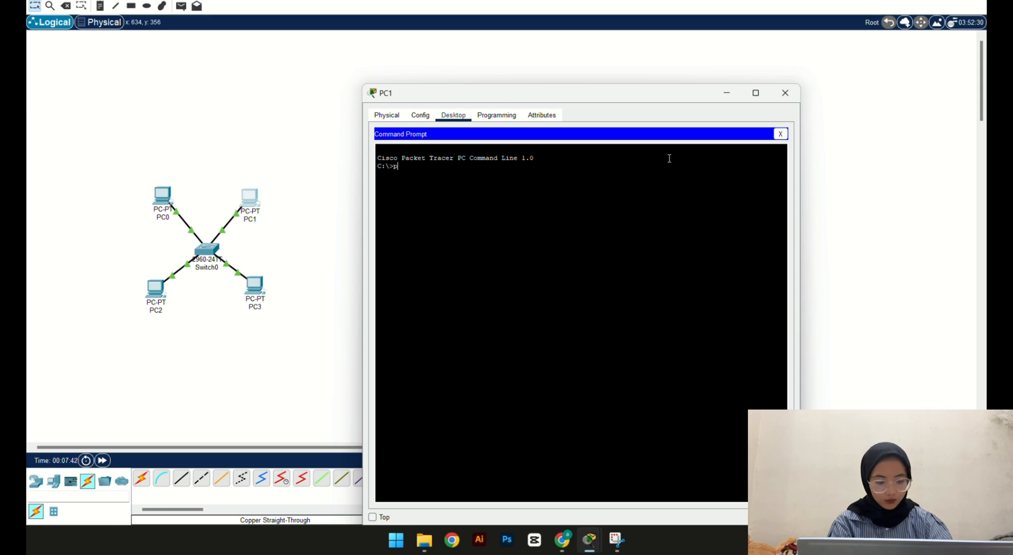
text(ing 180.)
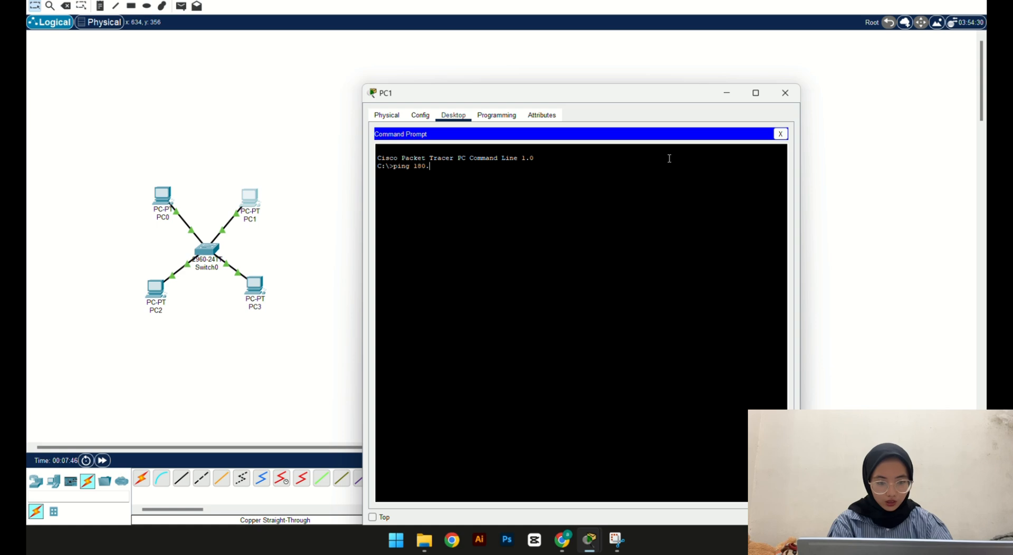
text(168)
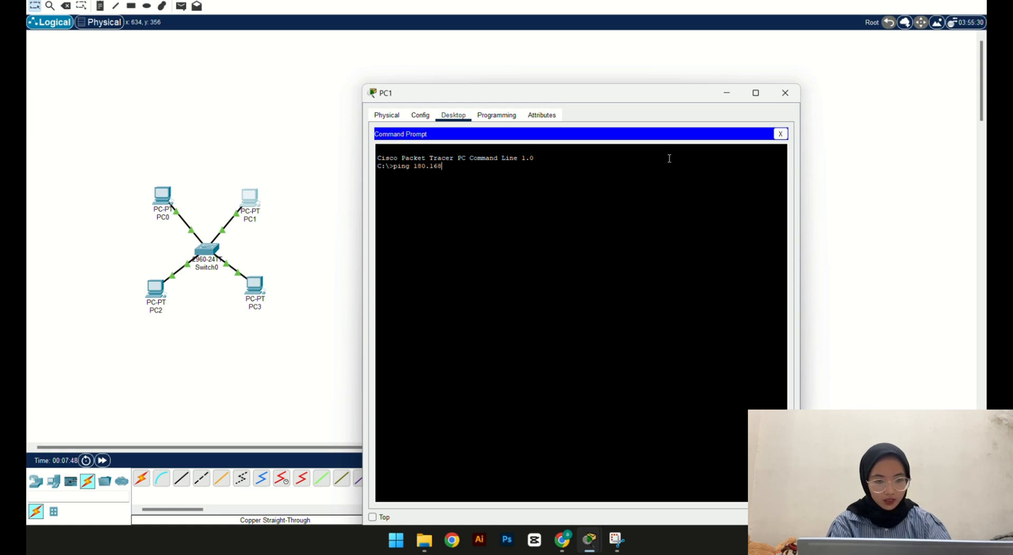
text(.1.1)
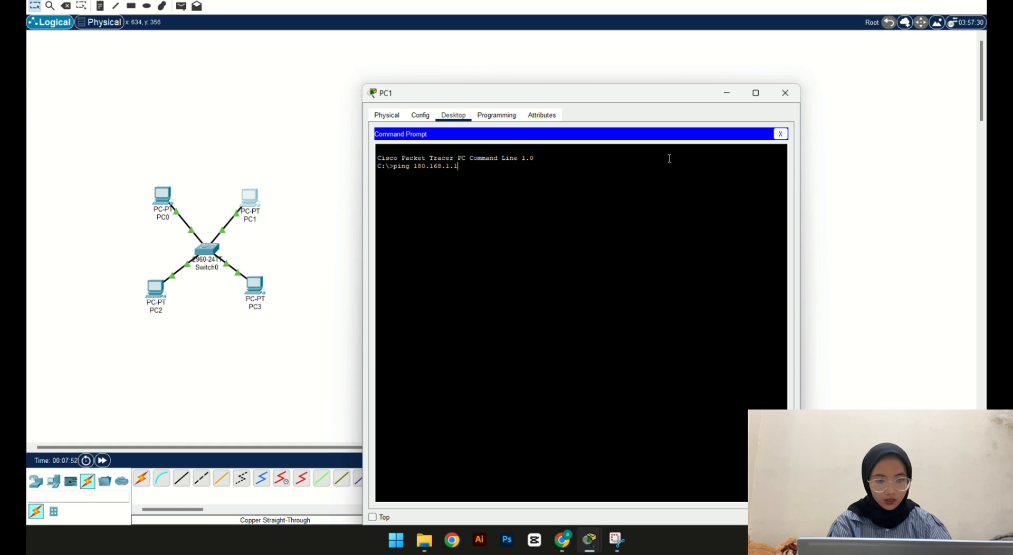
key(Return)
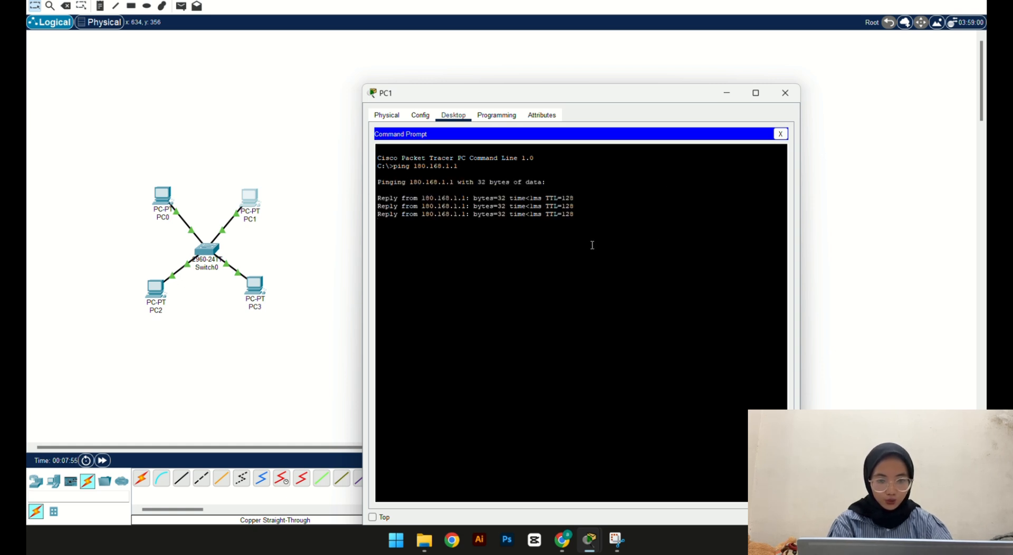
Step: Ping PC1's own address, 180.168.1.2, from PC1's command prompt
text(pi)
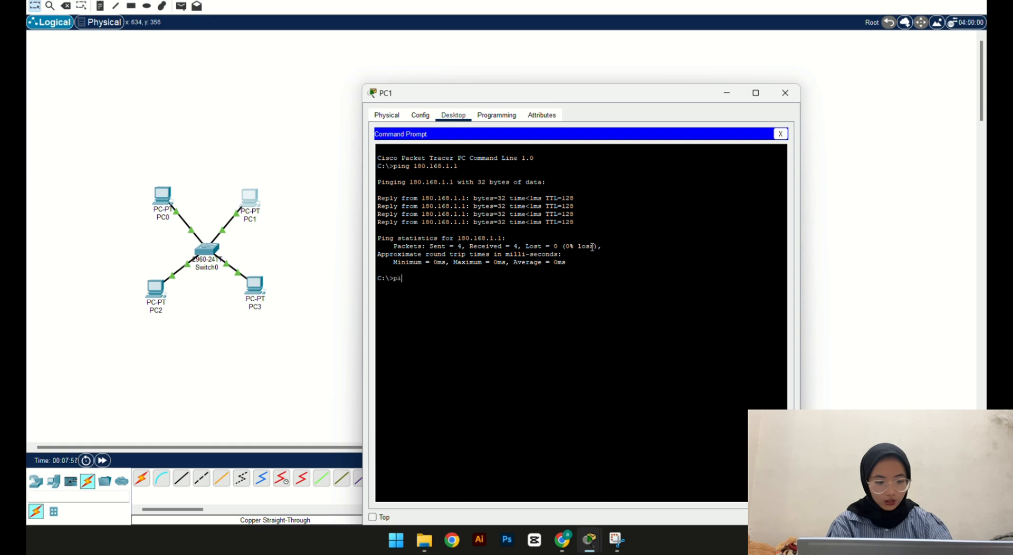
text(ng 18)
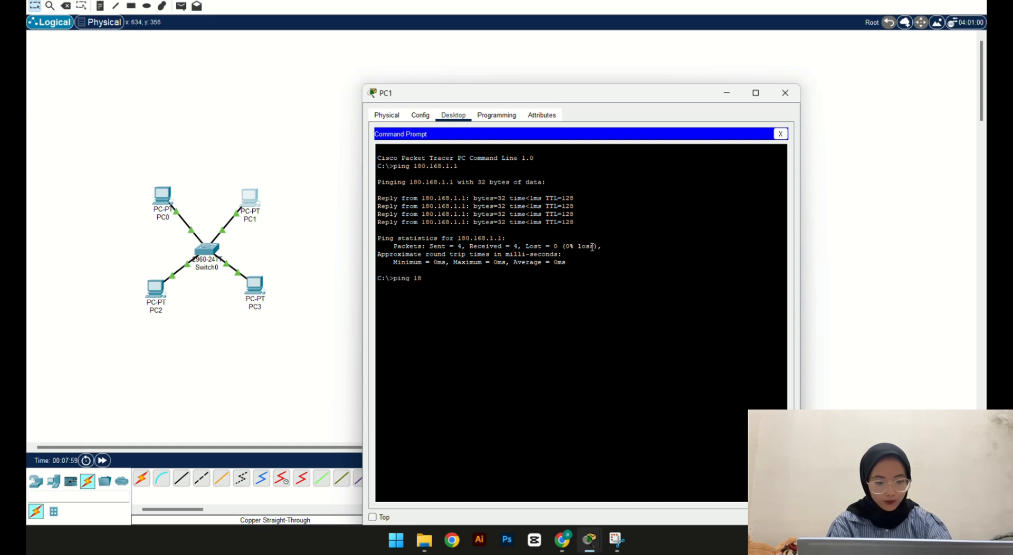
text(0.168)
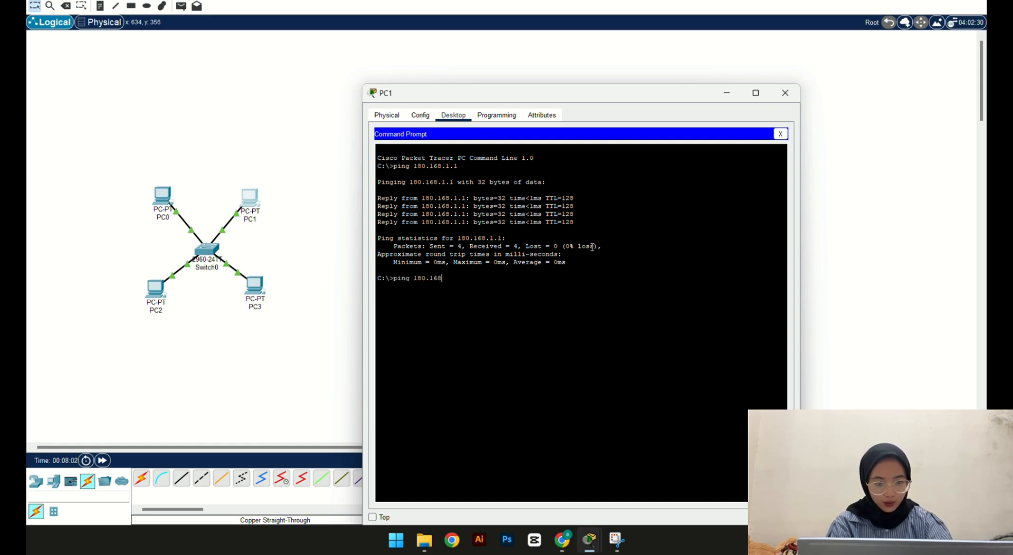
text(.1.)
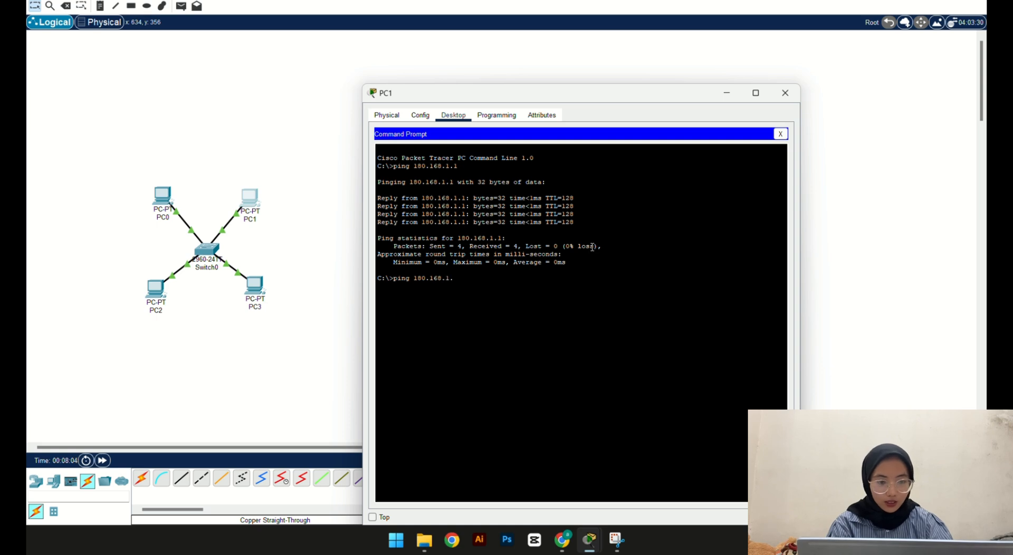
text(2)
key(Return)
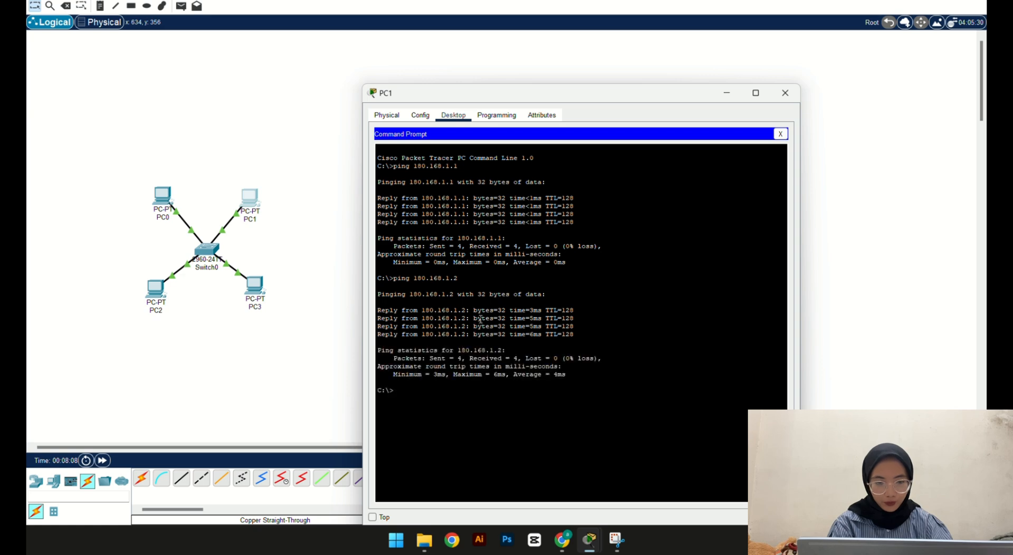
Step: Ping PC2 at 180.168.1.3 from PC1's command prompt
text(1)
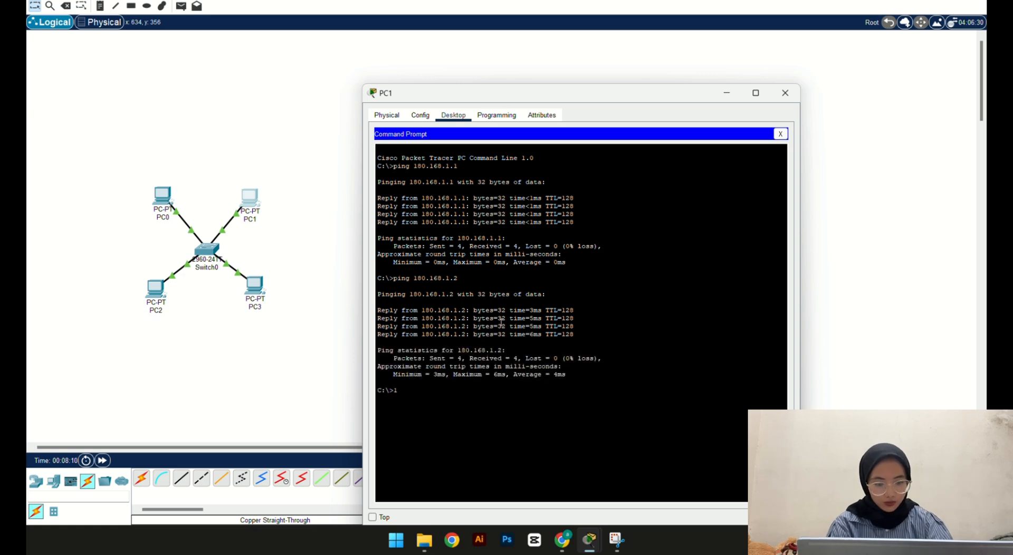
key(BackSpace)
text(ping 18)
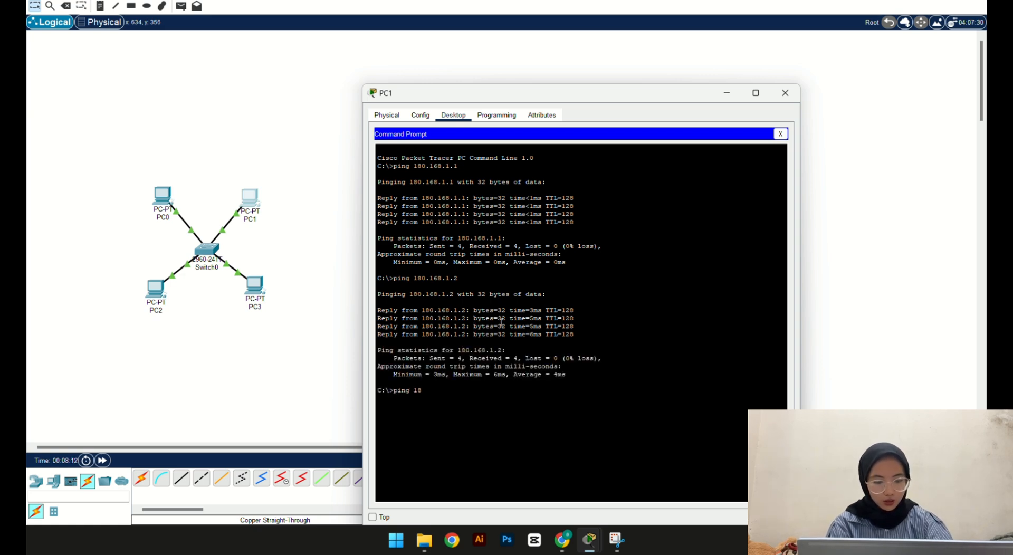
text(ping 180.168)
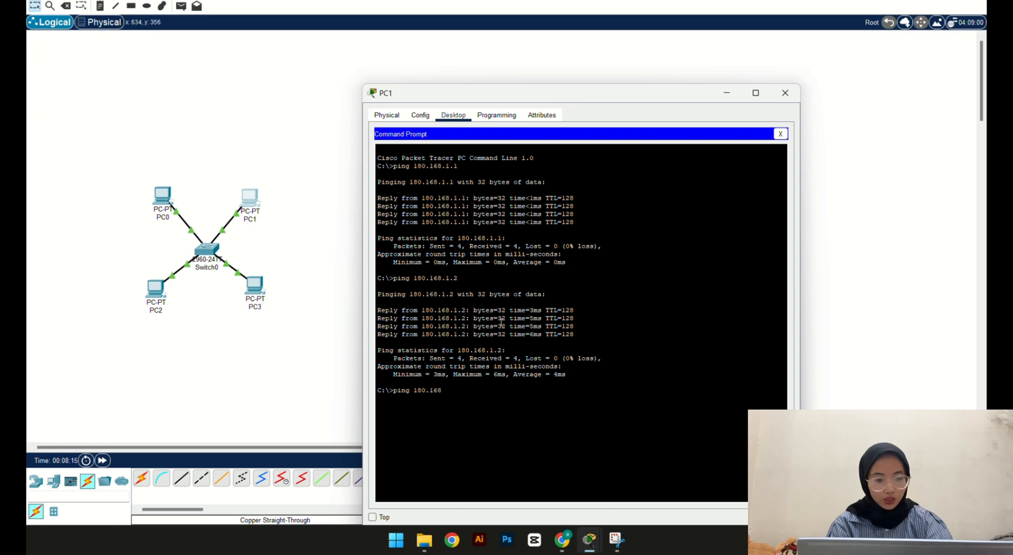
text(.)
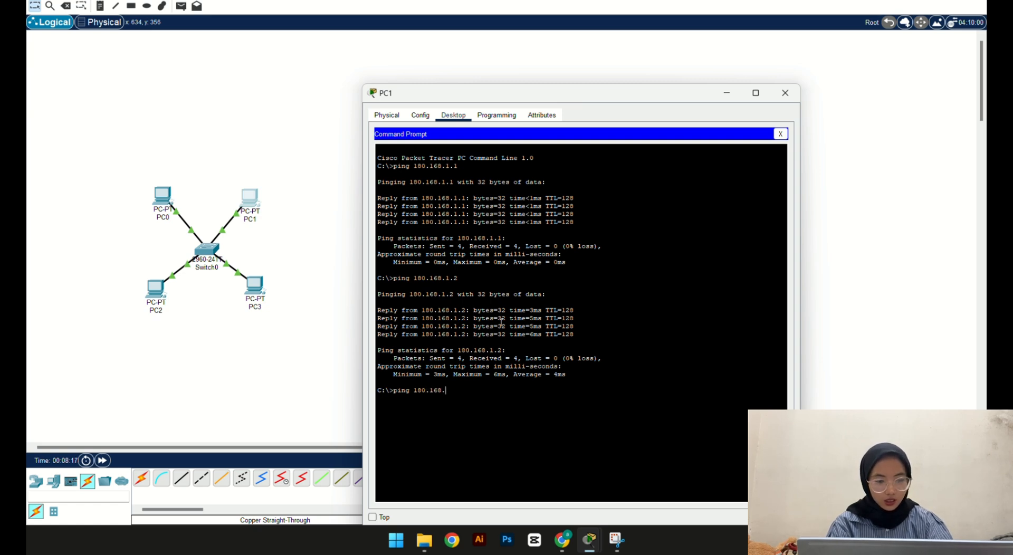
text(1.3)
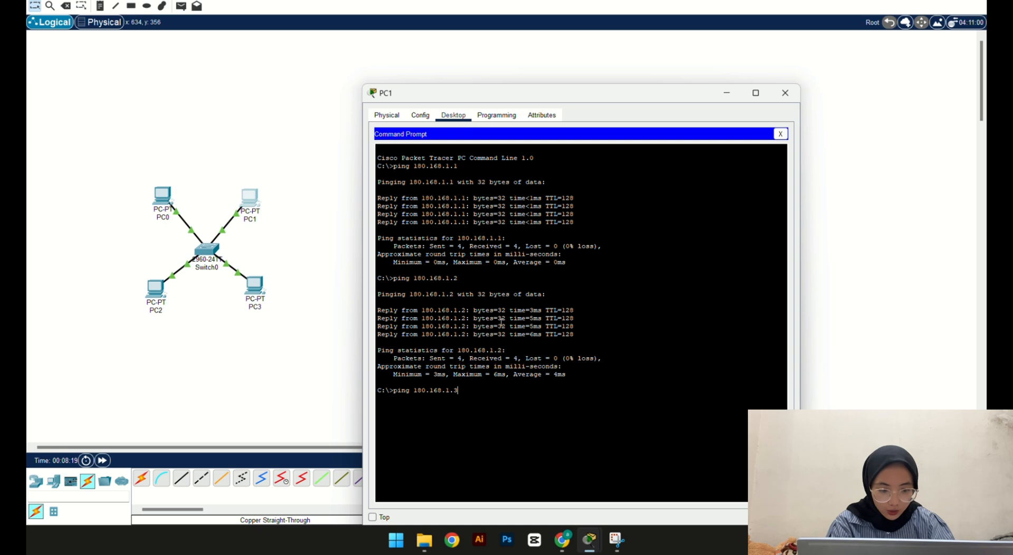
key(Return)
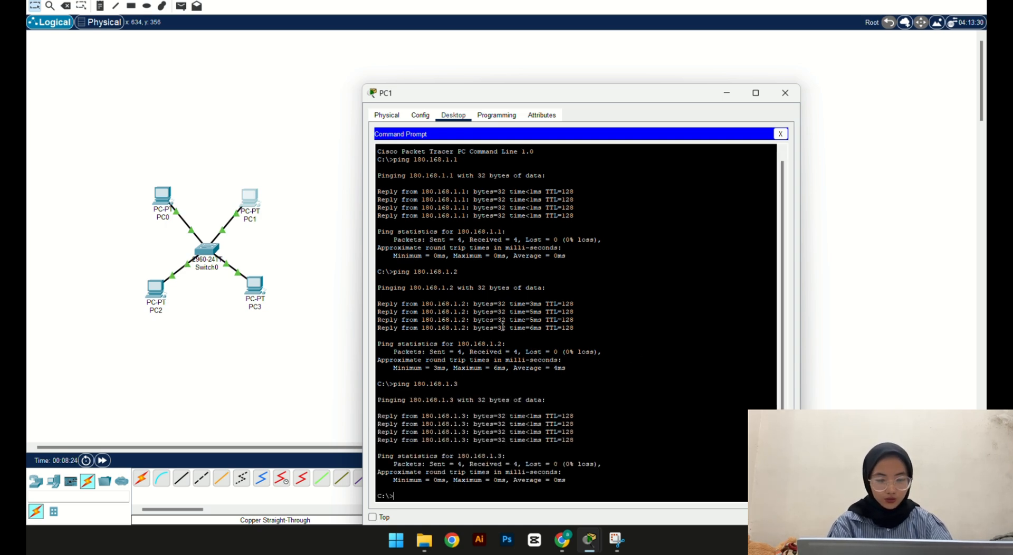
Step: Ping PC3 at 180.168.1.4 from PC1's command prompt, then close PC1's window
text(ping)
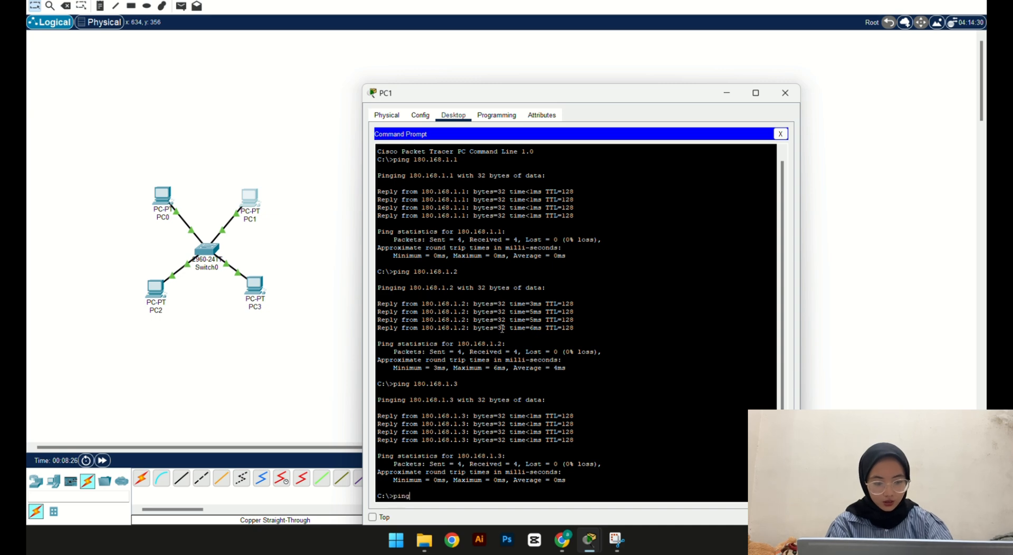
text( 180)
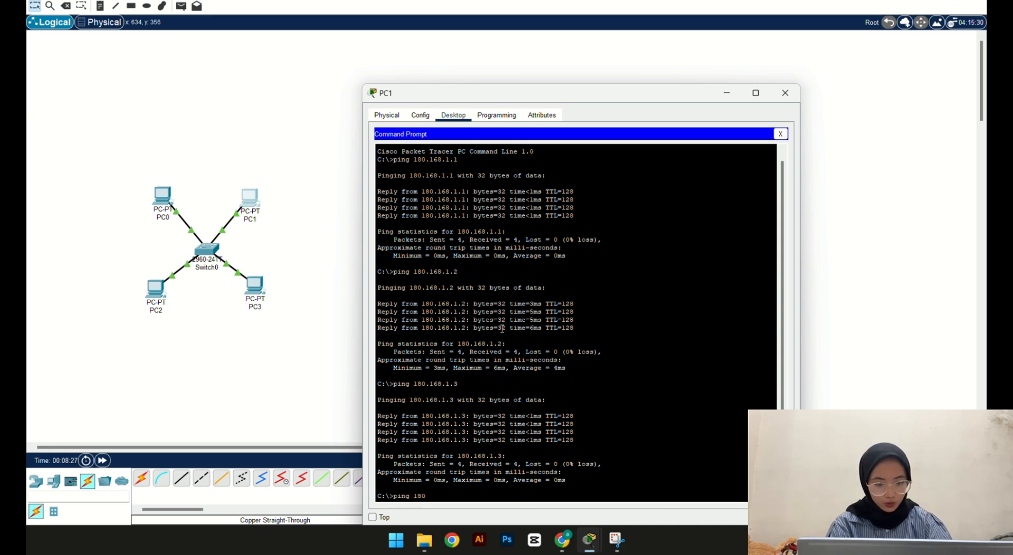
text(.168)
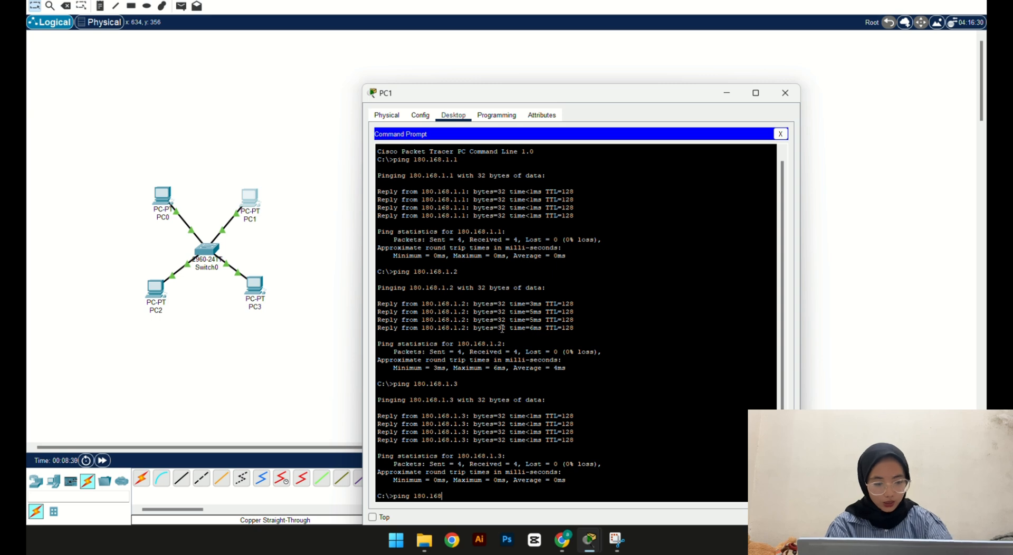
text(.1.)
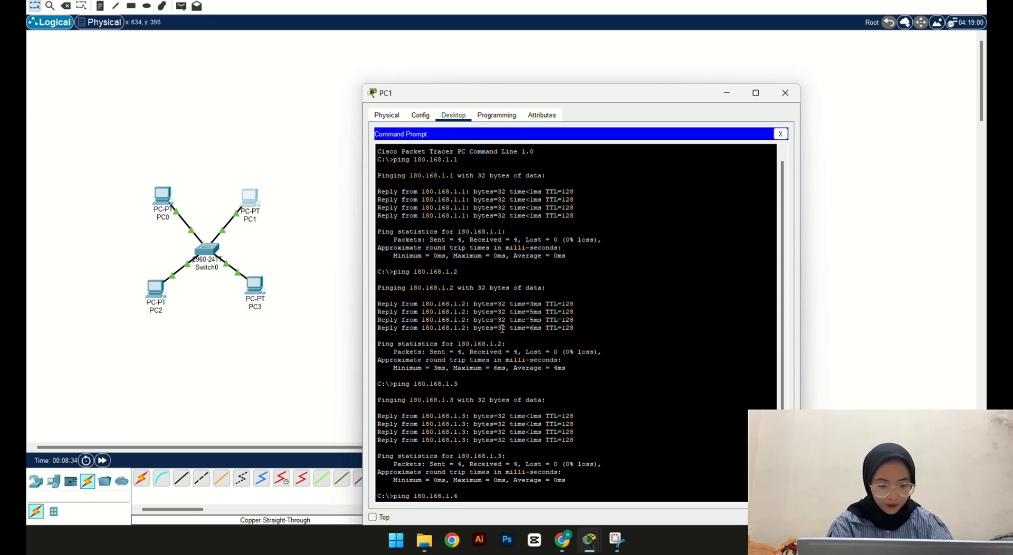
text(4)
key(Return)
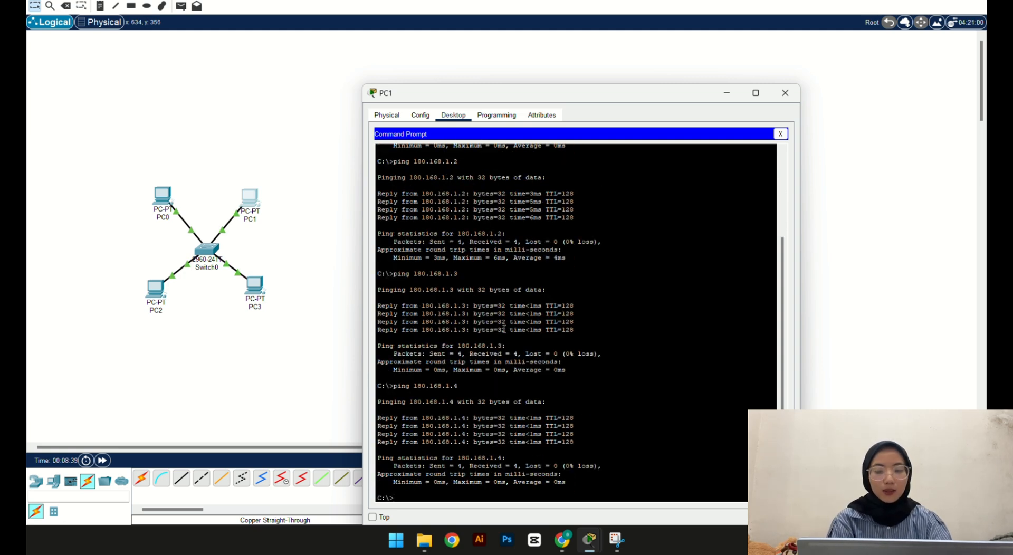
scroll(504, 330, up, 5)
scroll(504, 329, down, 5)
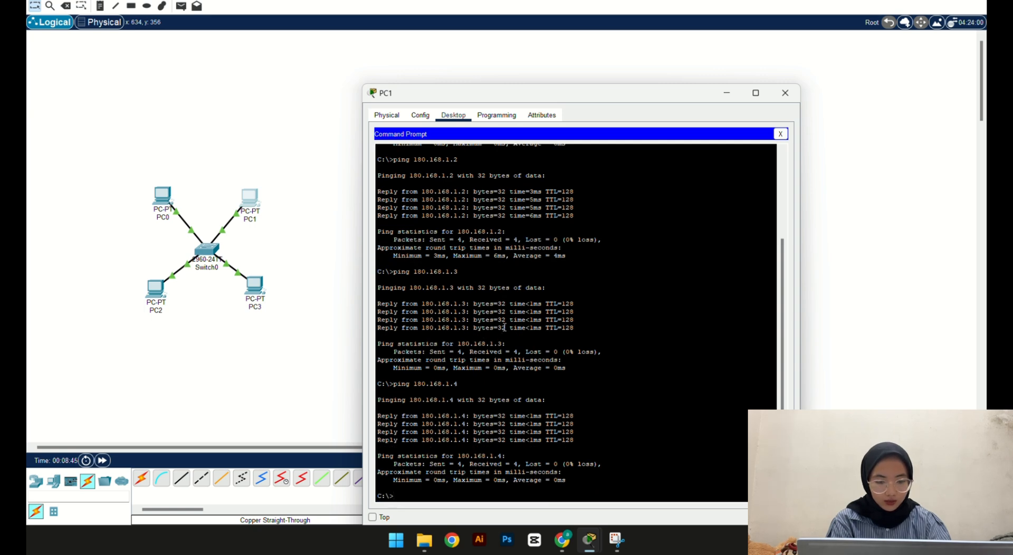
scroll(504, 327, up, 5)
click(785, 93)
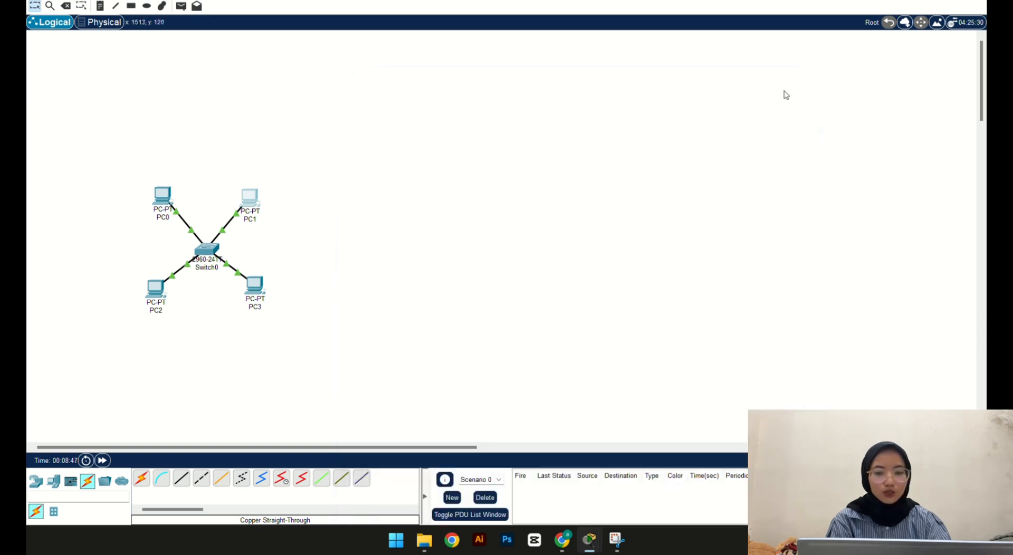
Step: Open PC2's command prompt and ping PC0 at 180.168.1.1
click(154, 289)
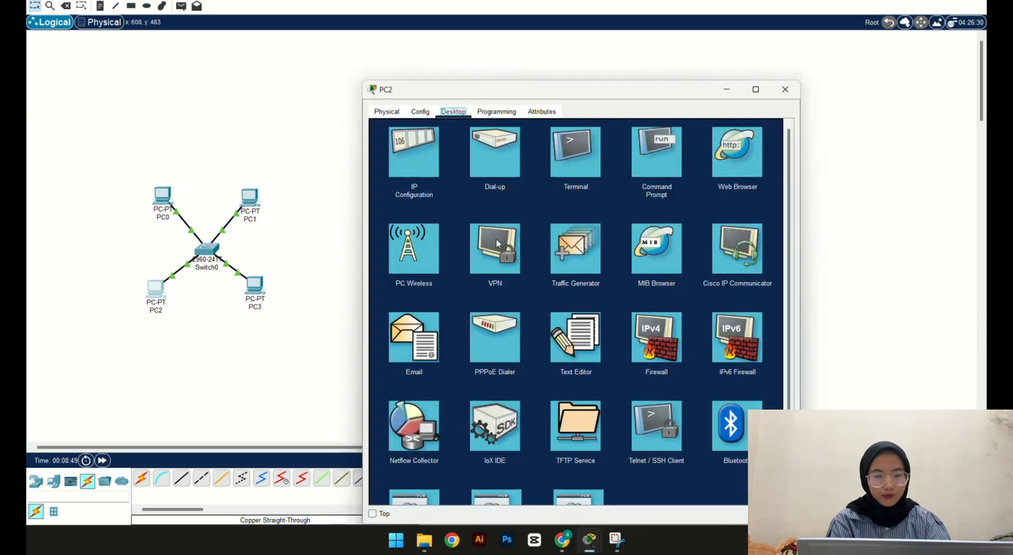
click(657, 153)
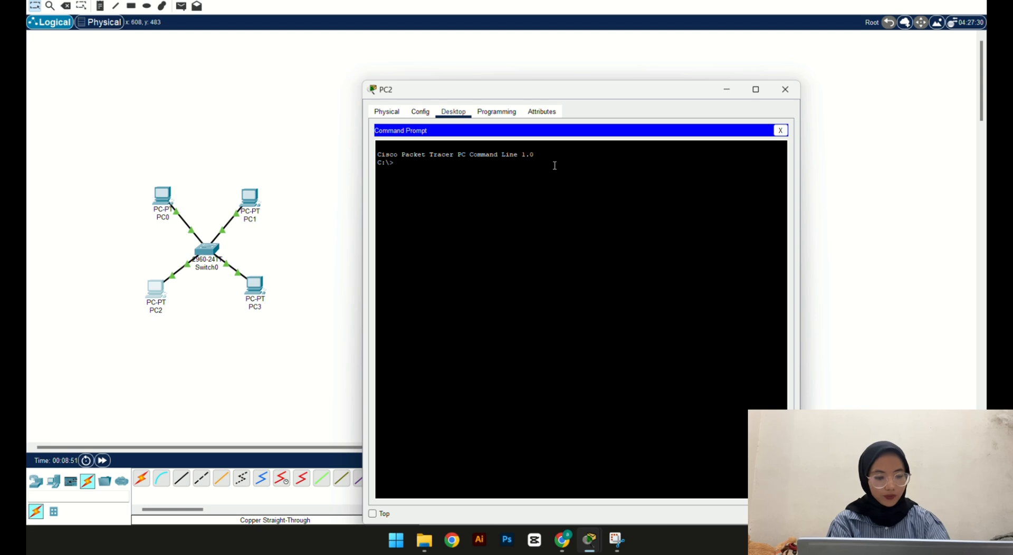
text(ping 18)
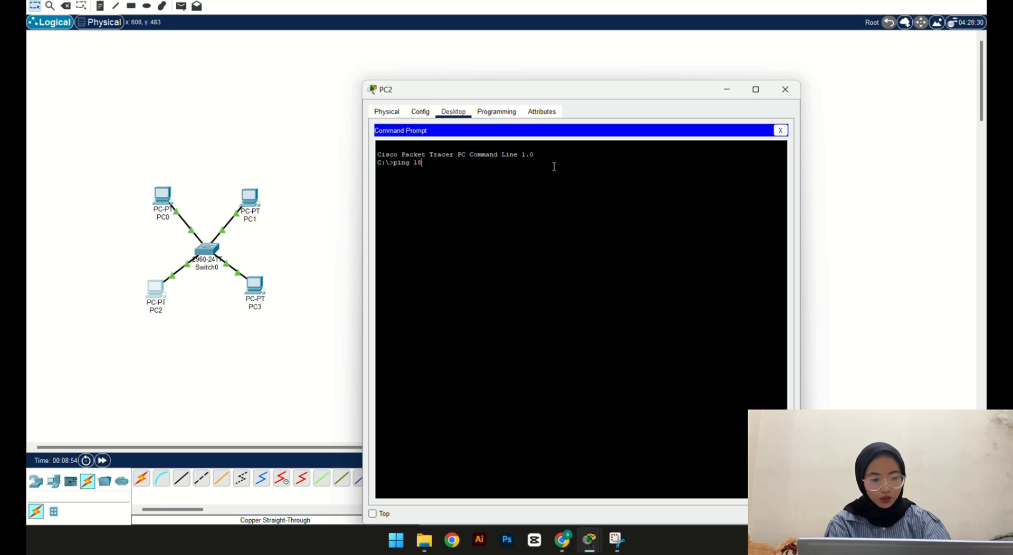
text(0.168.)
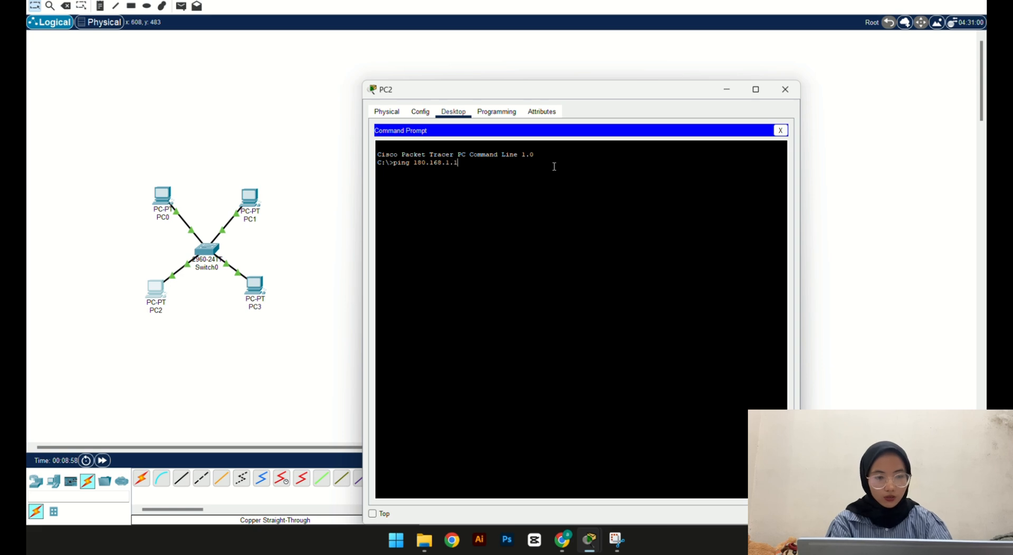
text(1.1)
key(Return)
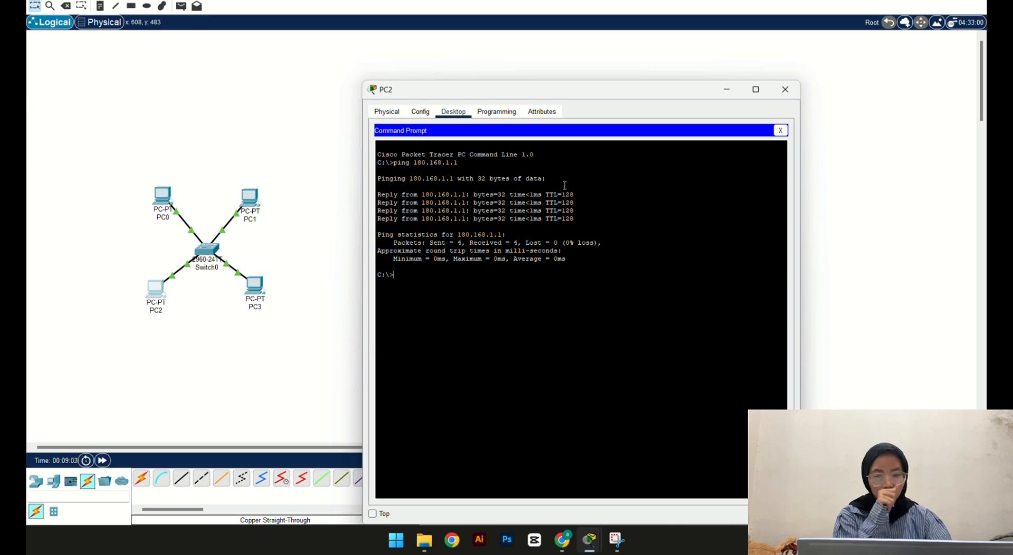
Step: Ping PC1 at 180.168.1.2 from PC2's command prompt
text(ping)
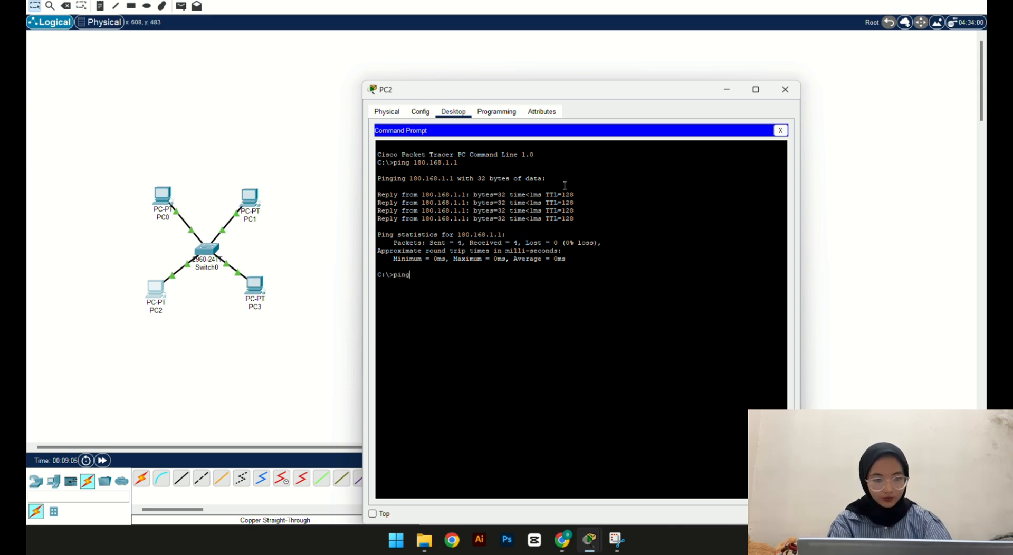
text( 1)
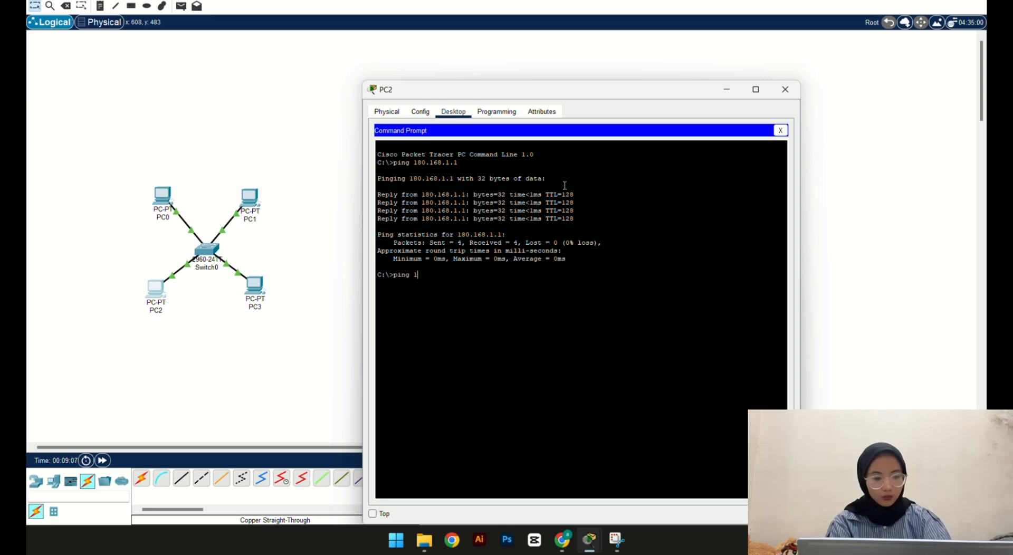
text(80.168)
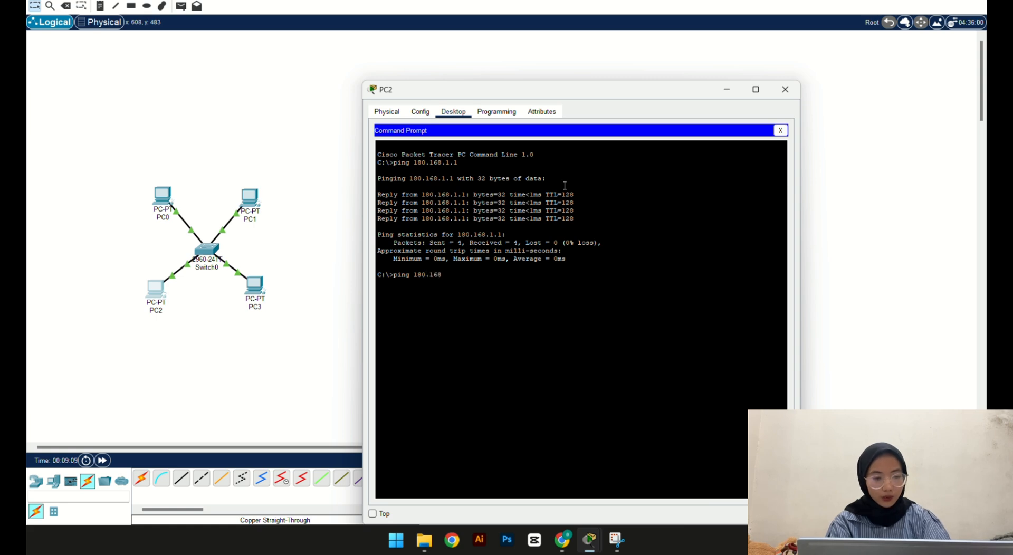
text(.1.2)
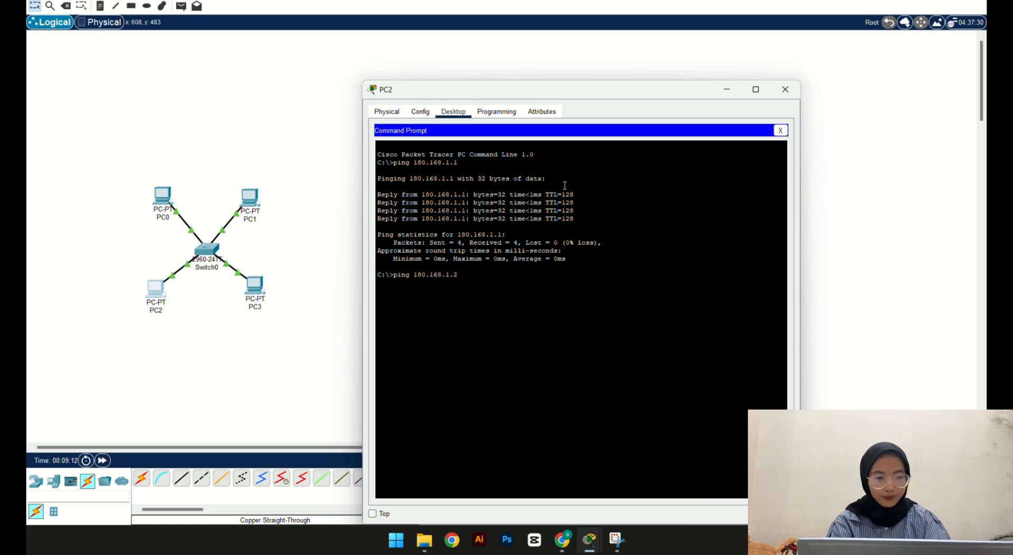
key(Return)
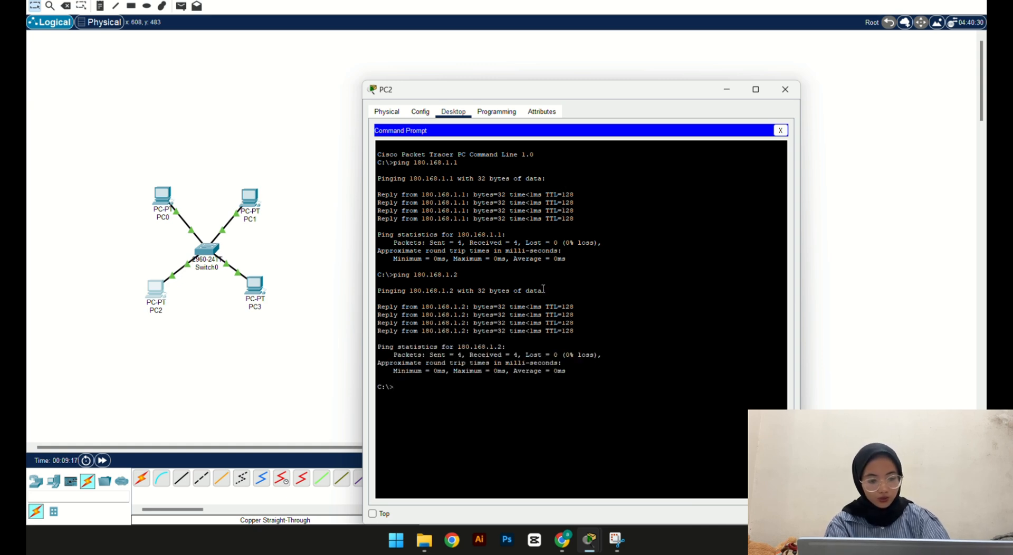
Step: Repeat the ping to PC1 at 180.168.1.2 from PC2 and add empty prompt lines below it
text(ping 180)
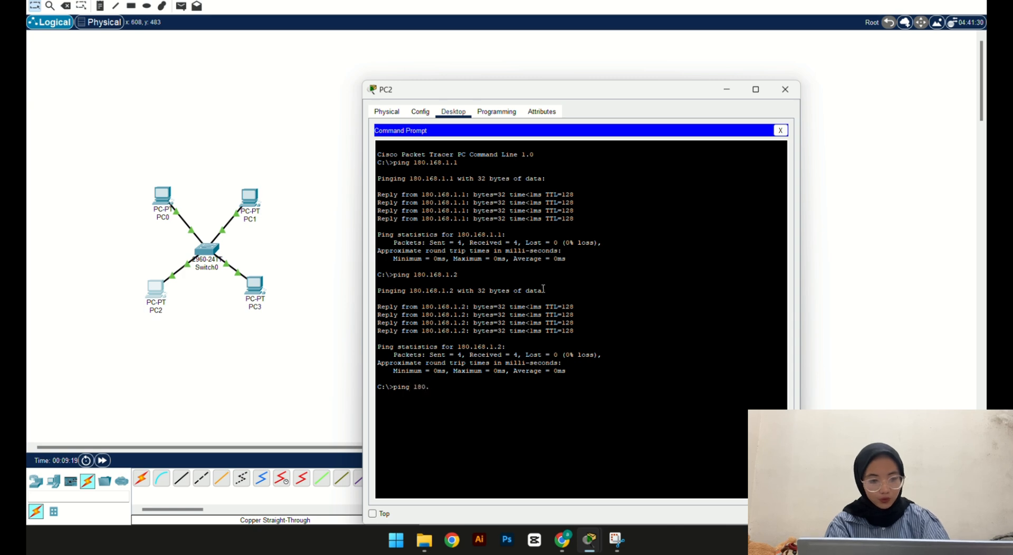
text(.168)
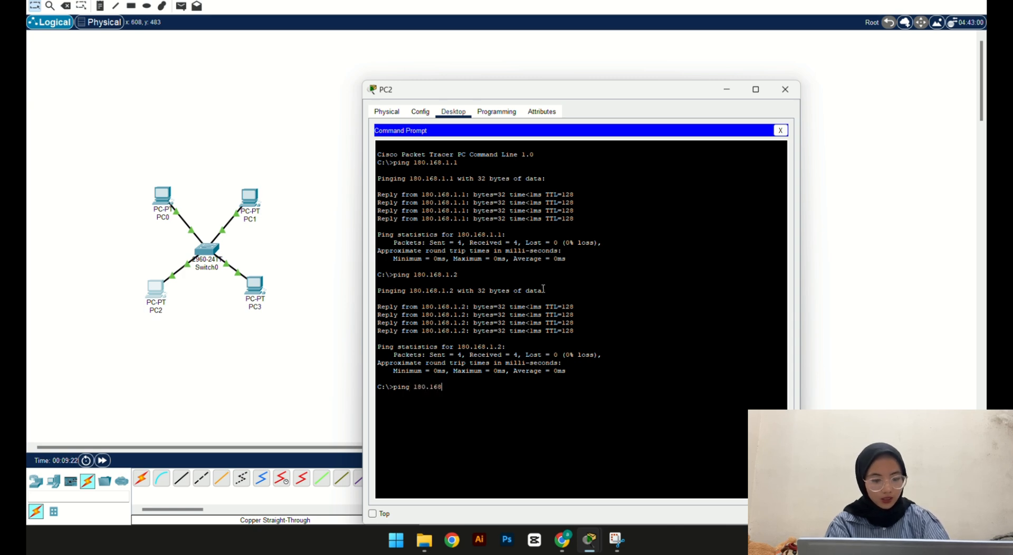
text(.1.2)
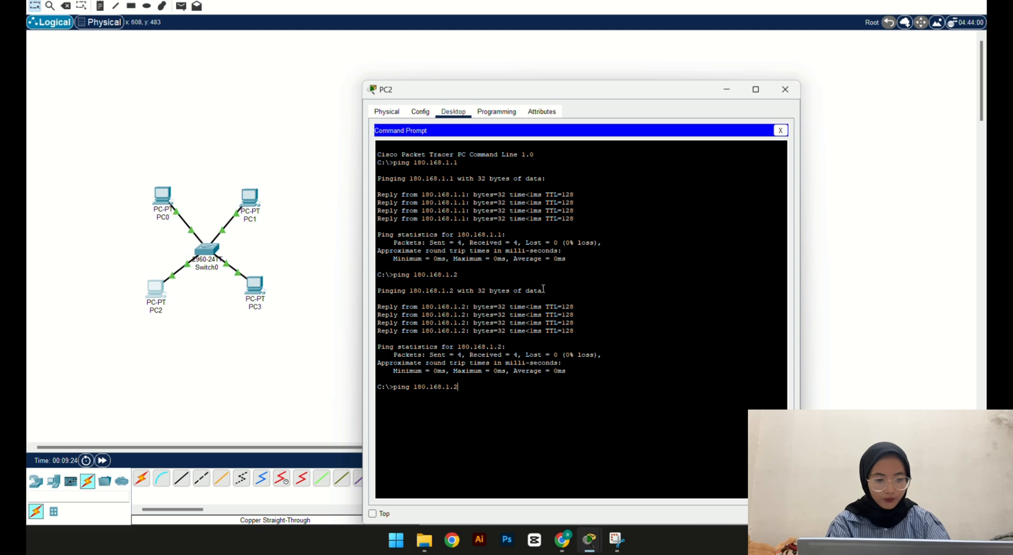
key(Return)
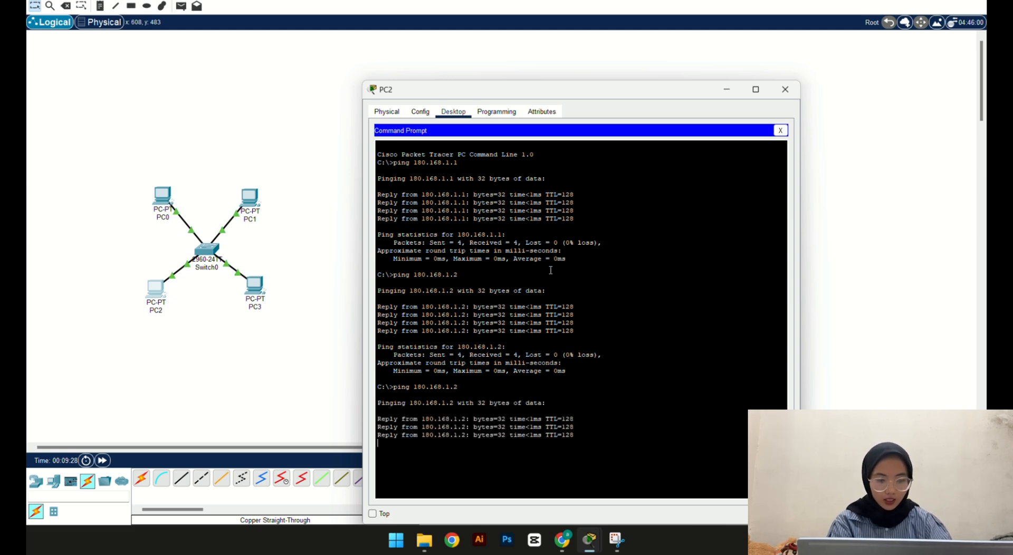
mouse_move(467, 380)
mouse_down()
mouse_move(415, 380)
mouse_move(378, 366)
mouse_move(460, 373)
mouse_up()
key(Return)
key(Return)
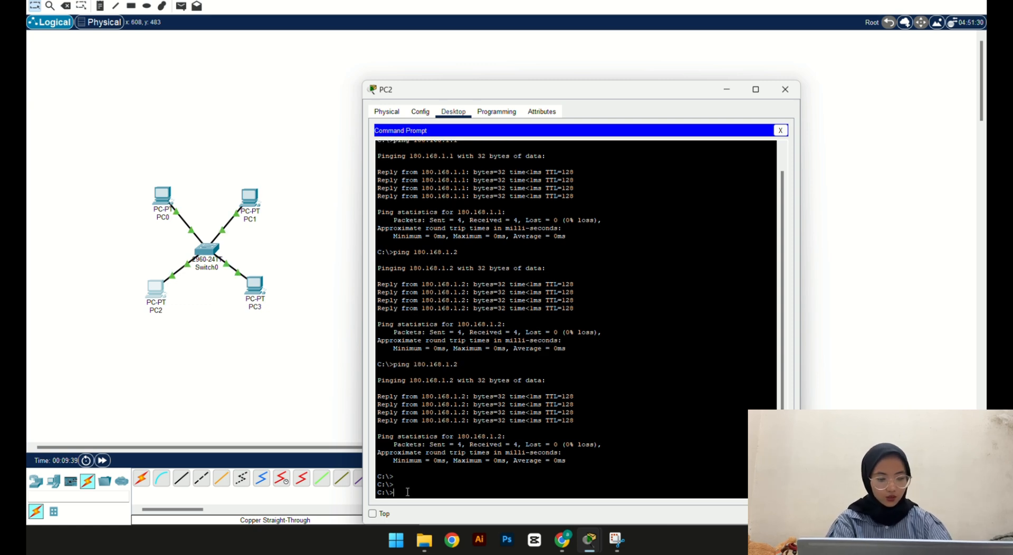
Step: Ping PC2's own address, 180.168.1.3, from PC2's command prompt
text(ping 180)
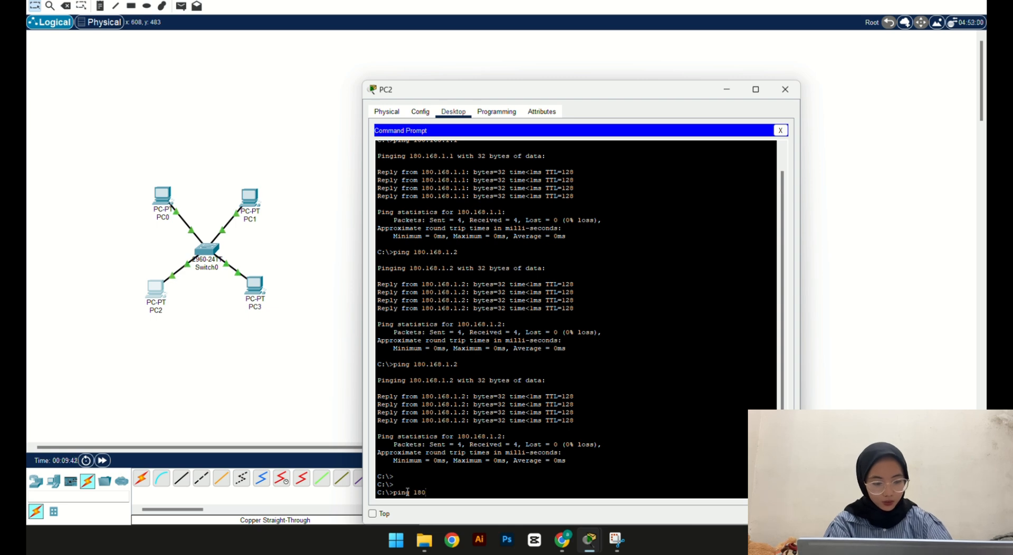
text(.)
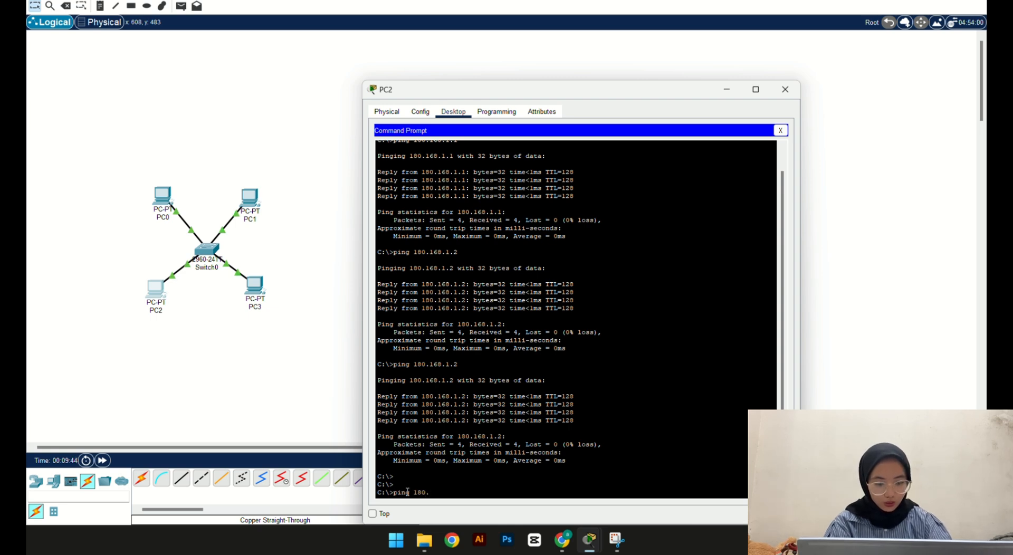
text(168)
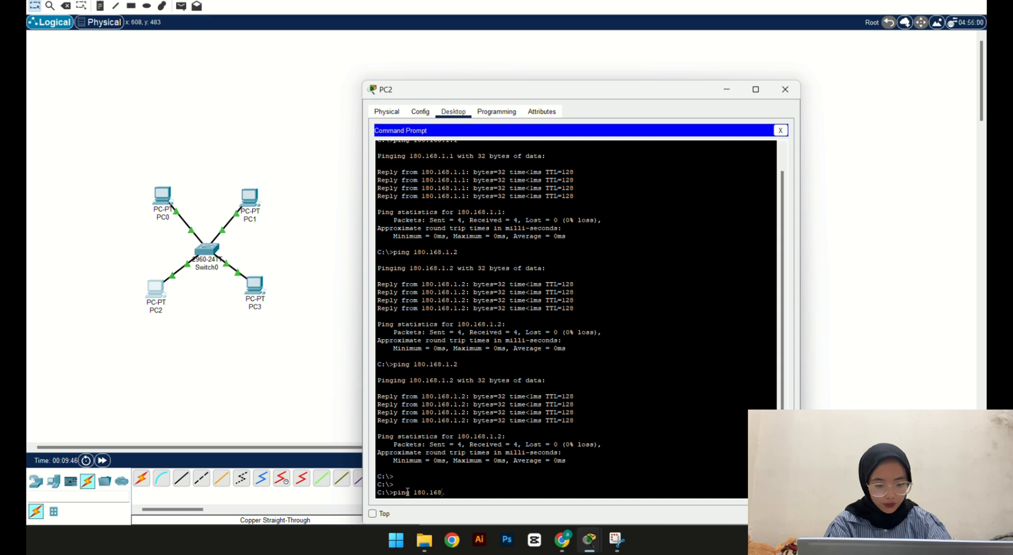
text(.1.3)
key(Return)
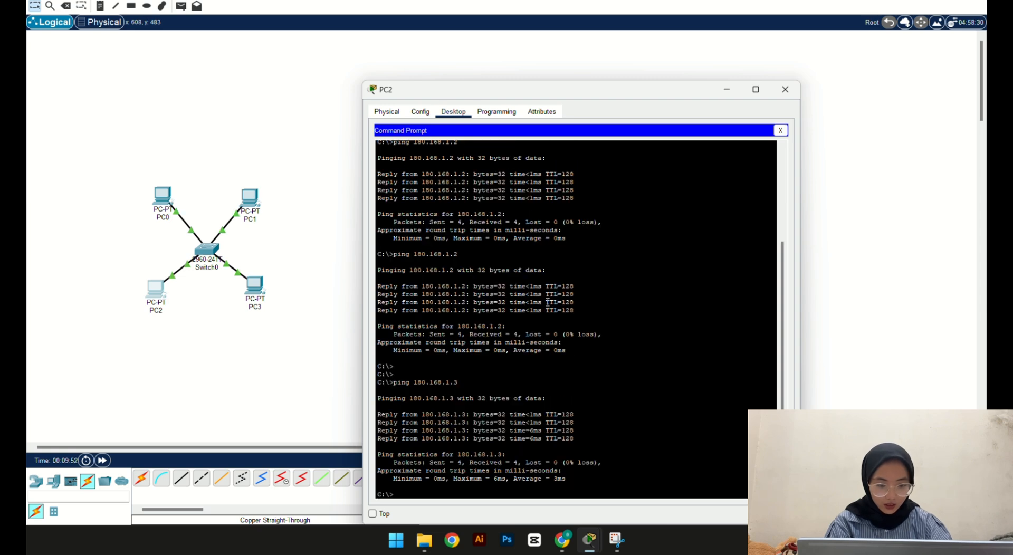
Step: Ping PC3 at 180.168.1.4 from PC2's command prompt and close PC2's window
text(180.168.1.4)
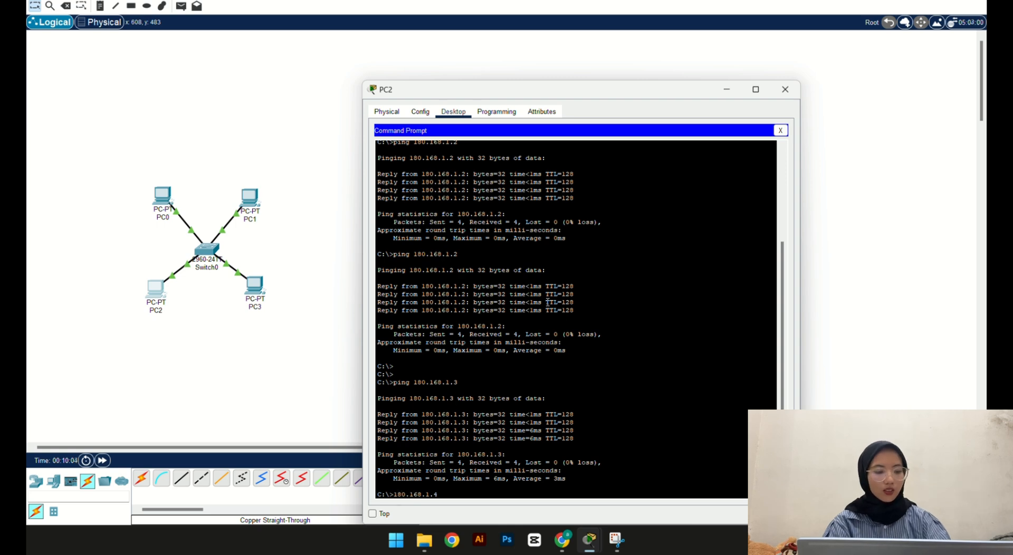
text(ping)
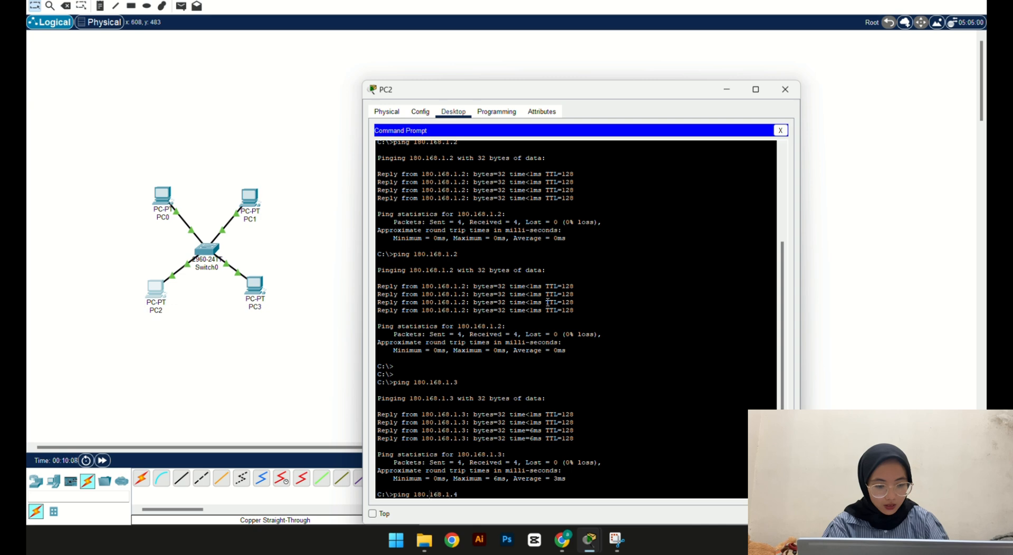
key(Return)
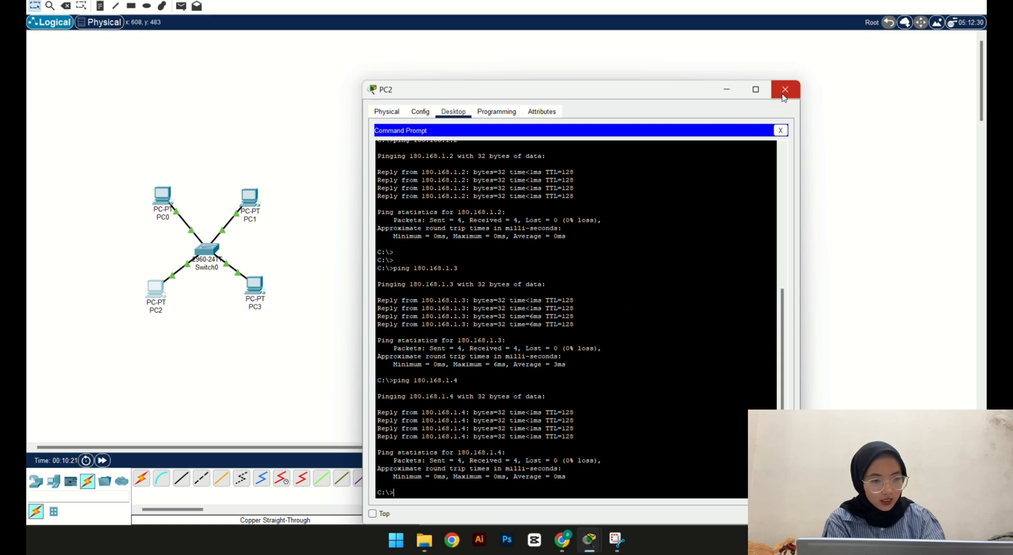
click(785, 89)
Step: Open PC3's command prompt and ping PC0 at 180.168.1.1 and PC1 at 180.168.1.2
click(254, 285)
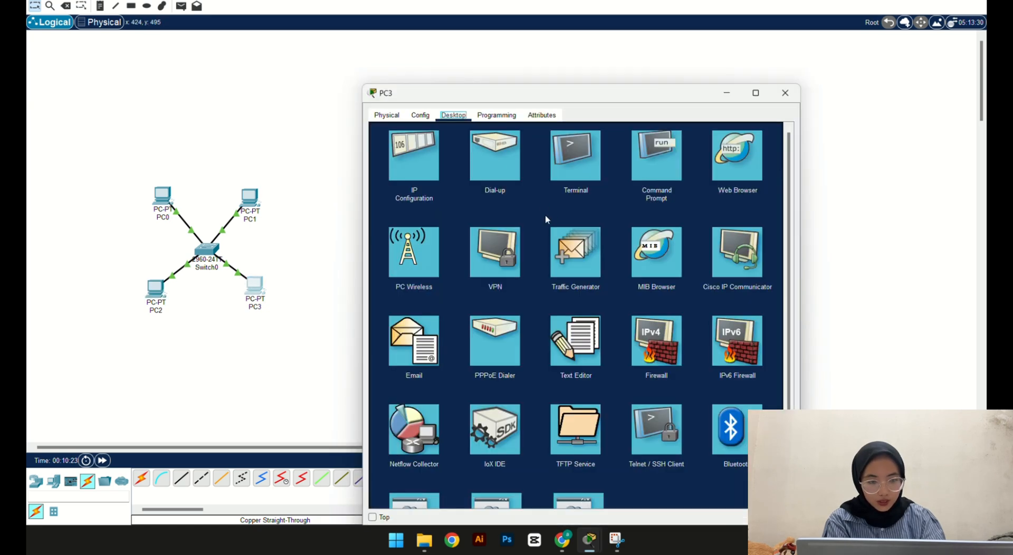
click(663, 166)
text(p)
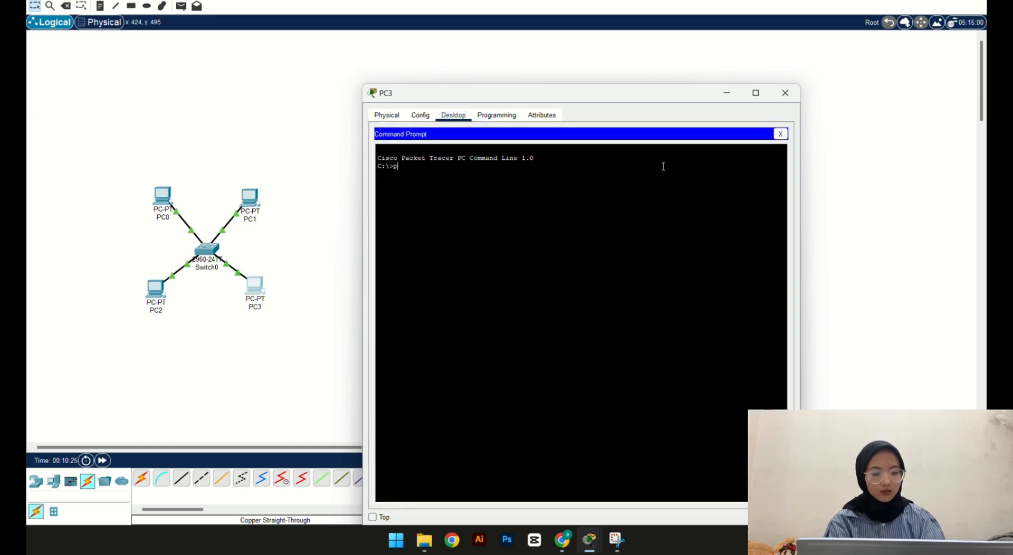
text(ing 180.)
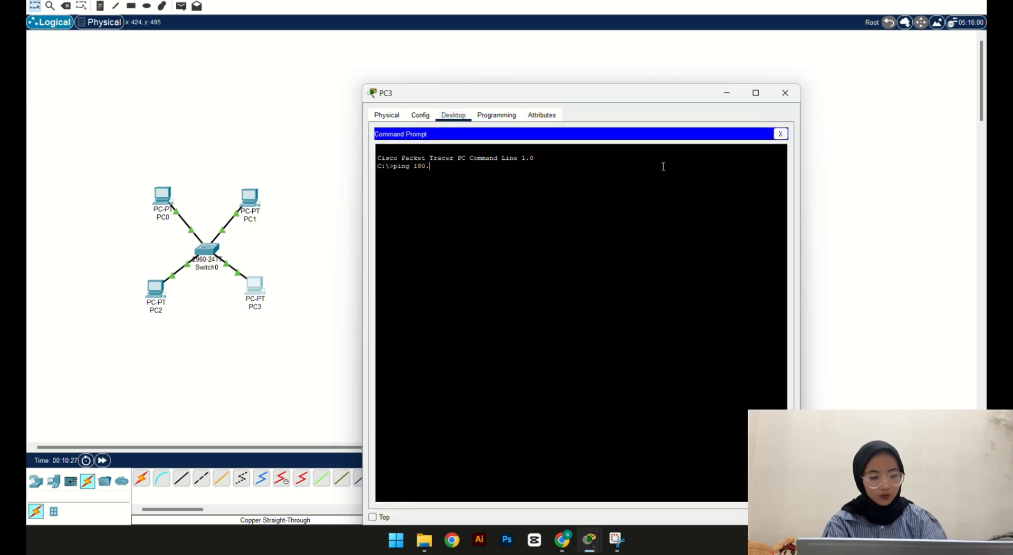
text(168.1.1)
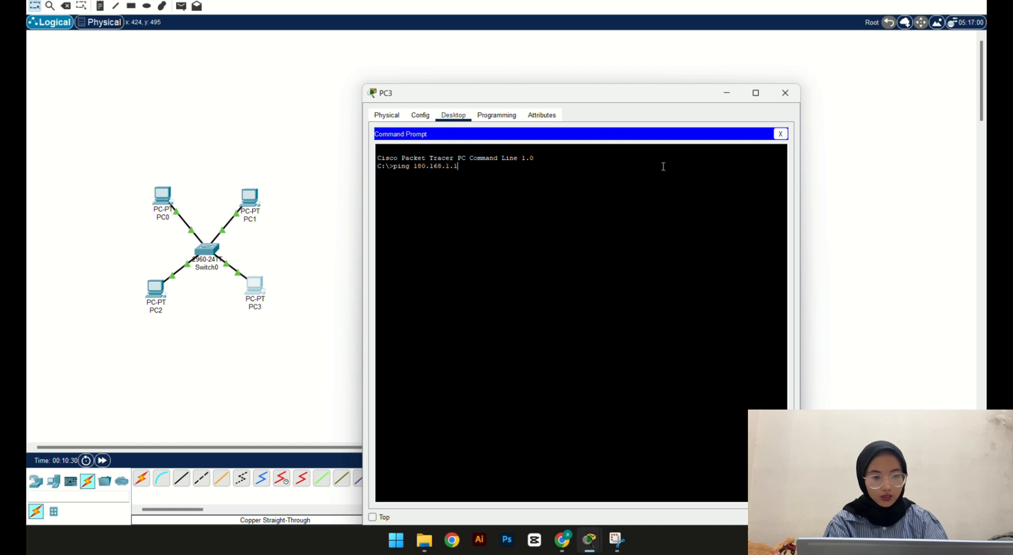
text(68.1.1)
key(Return)
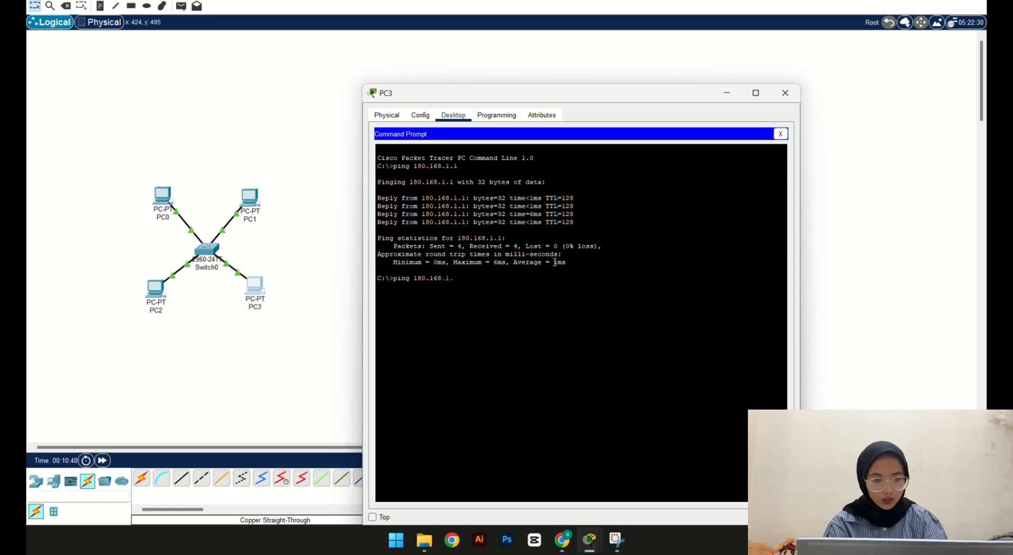
key(Return)
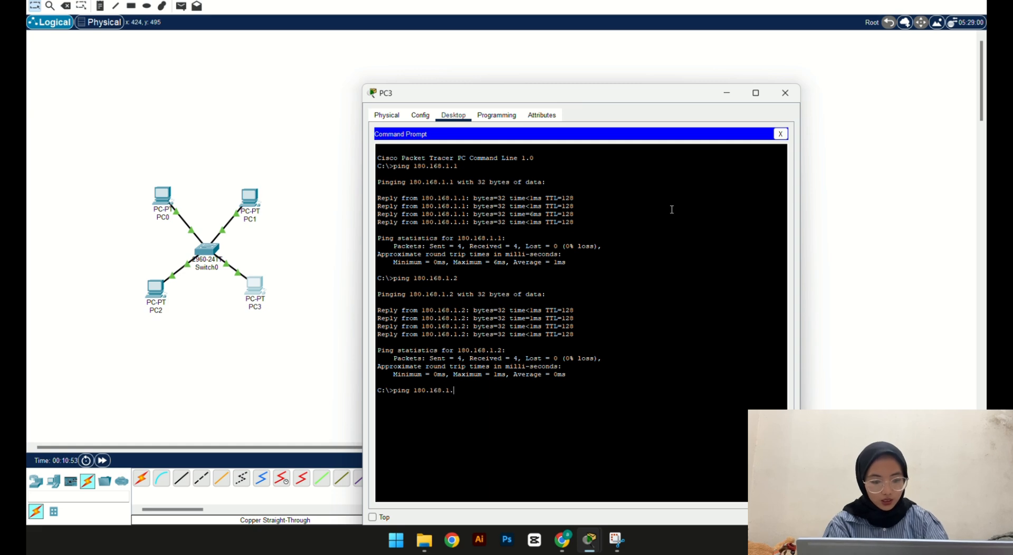
Step: Ping PC2 at 180.168.1.3 and PC3's own address 180.168.1.4 from PC3's command prompt, and close PC3's window
key(Return)
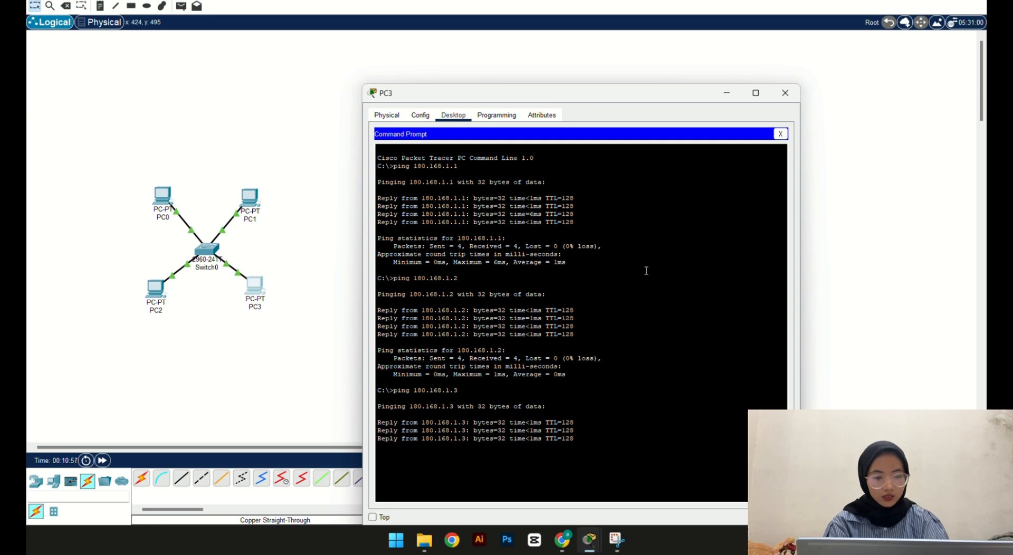
text(ping 1)
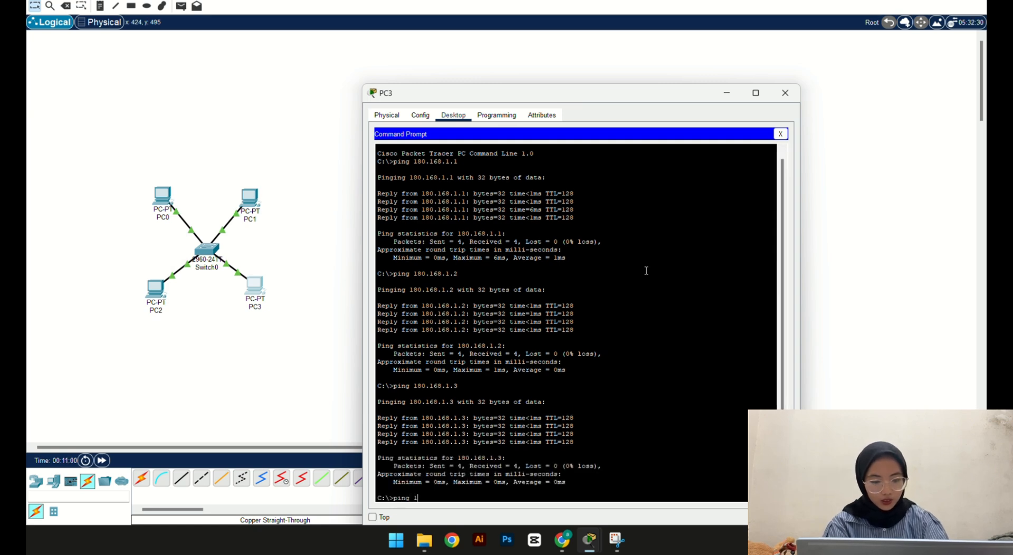
text(80.168)
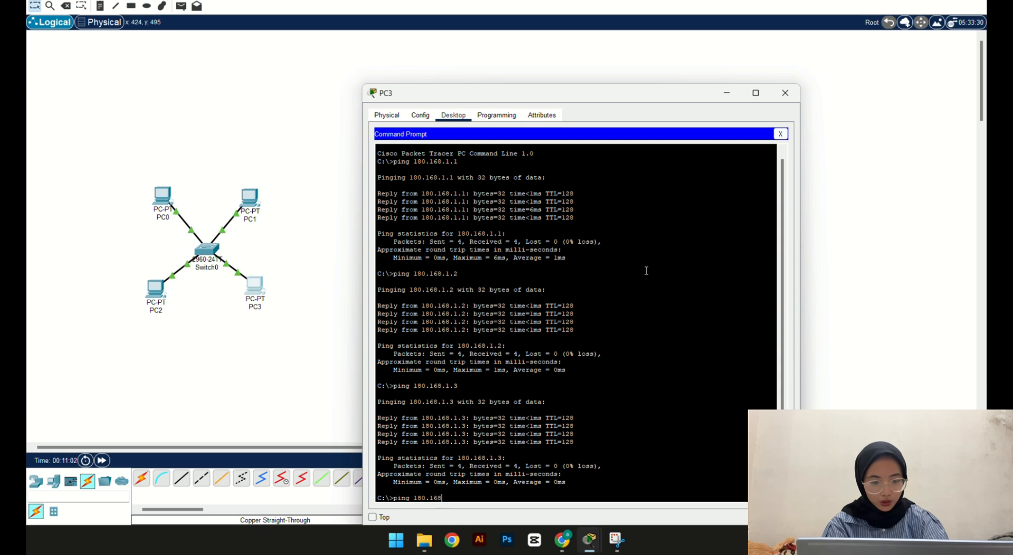
text(.1)
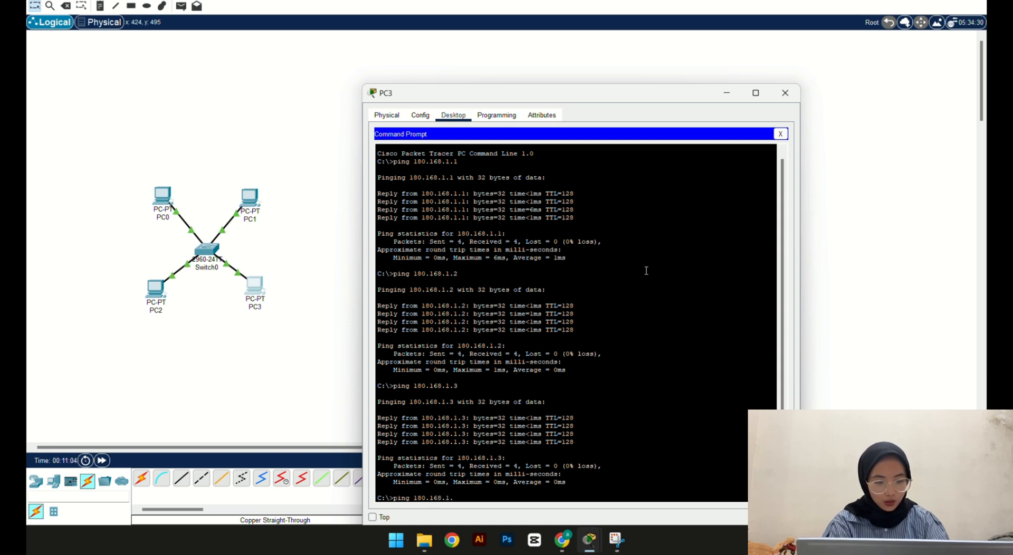
text(.4)
key(Return)
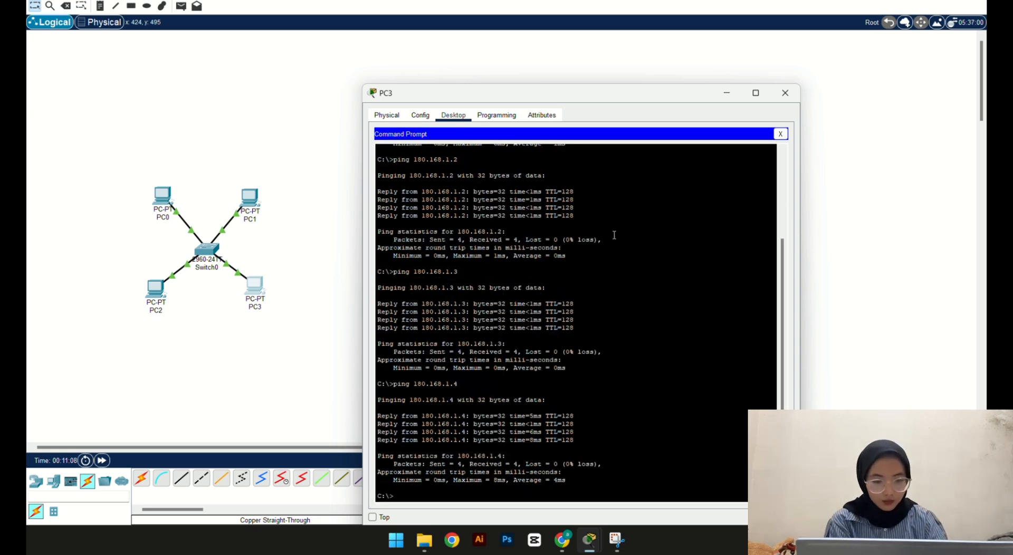
scroll(584, 333, up, 5)
scroll(583, 333, down, 5)
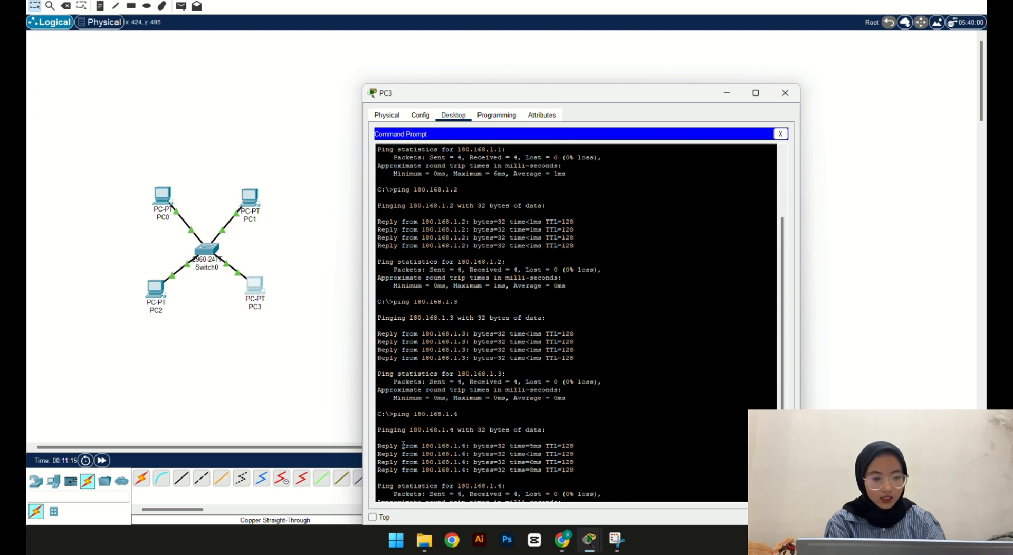
scroll(402, 369, up, 5)
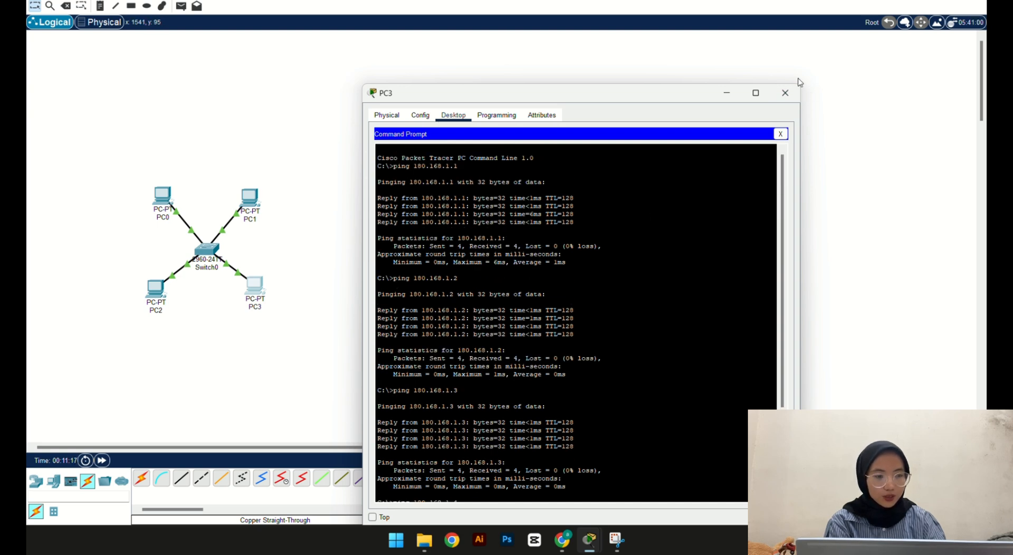
click(785, 92)
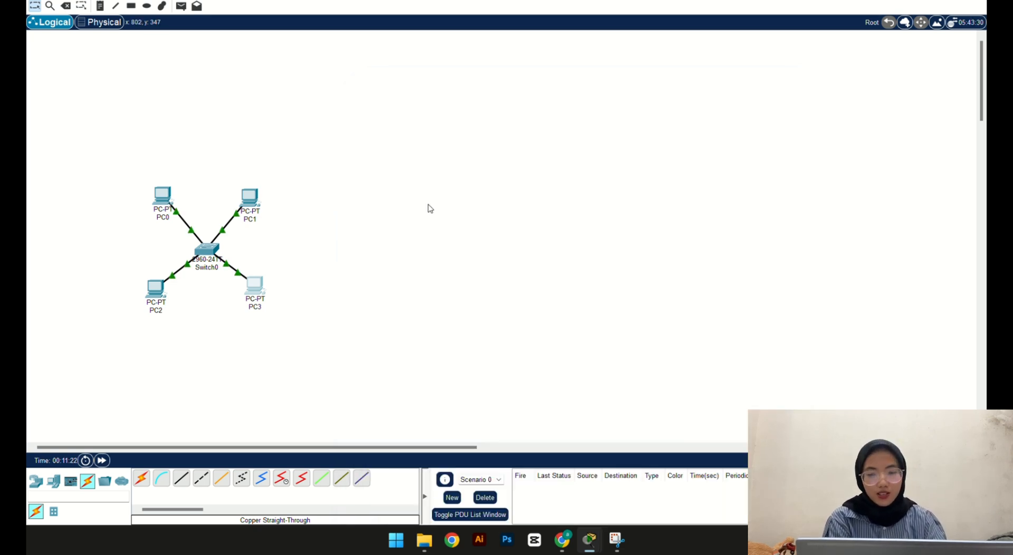
Step: Move the whole four-PC star network up and left to free workspace, and check the next assignment task in the browser
drag(117, 142, 277, 358)
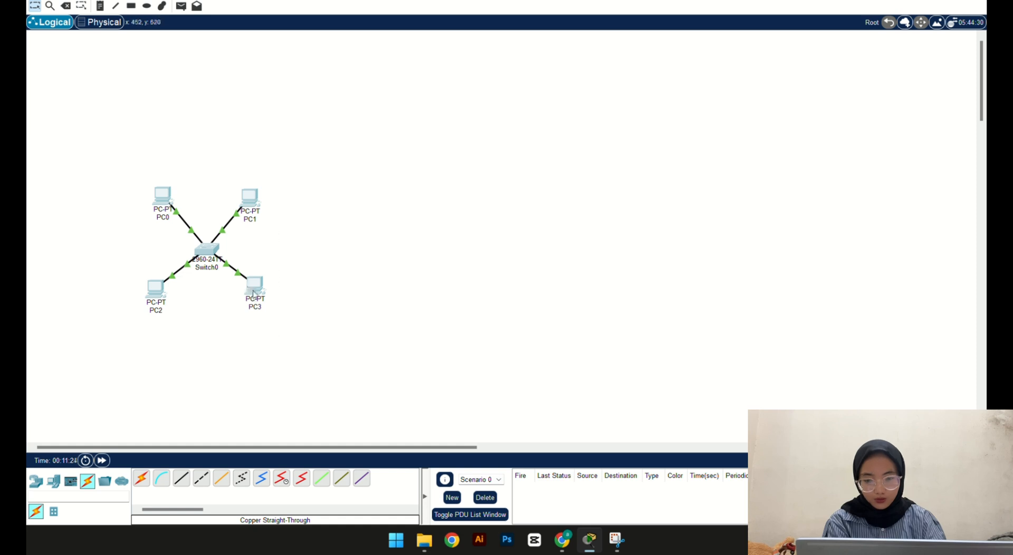
drag(206, 249, 174, 157)
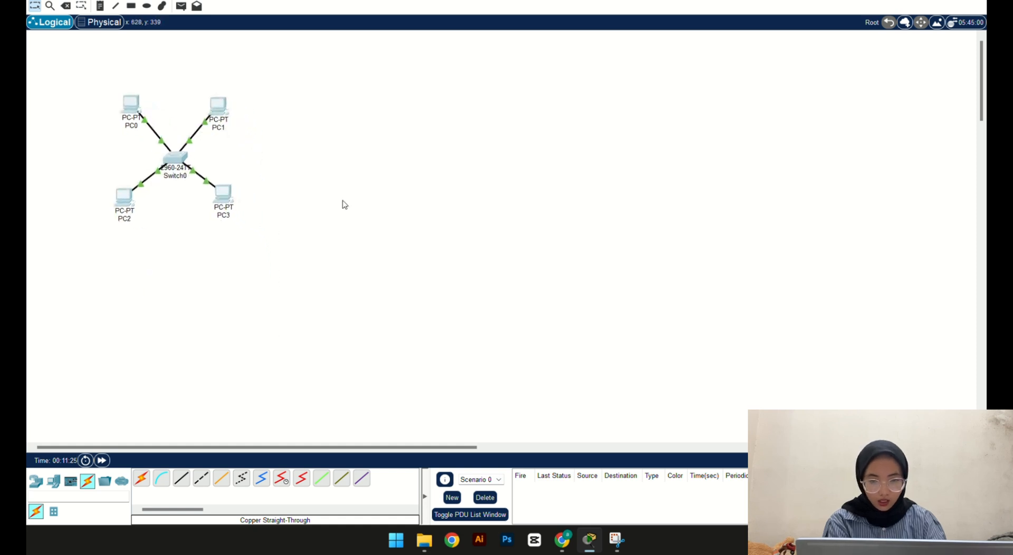
click(562, 540)
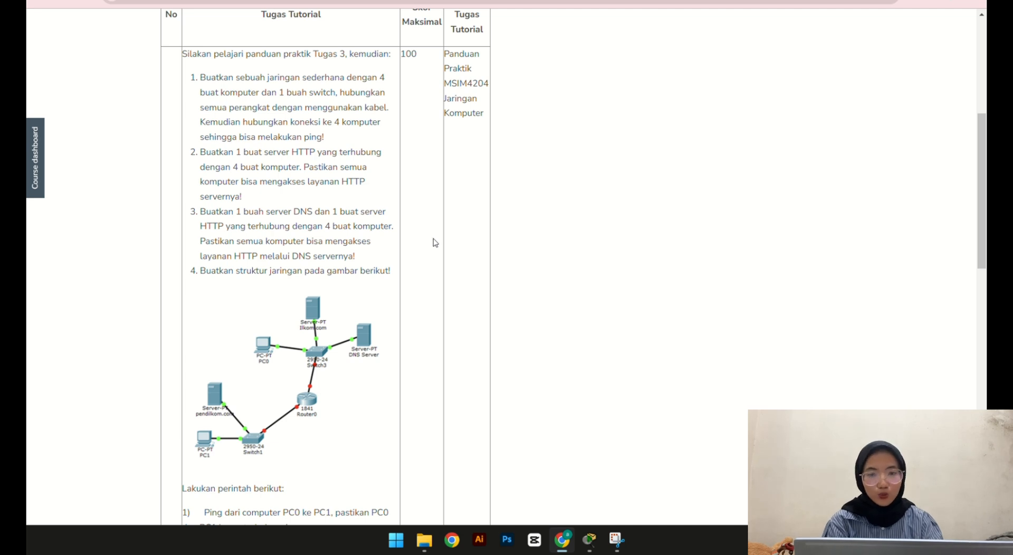
click(590, 540)
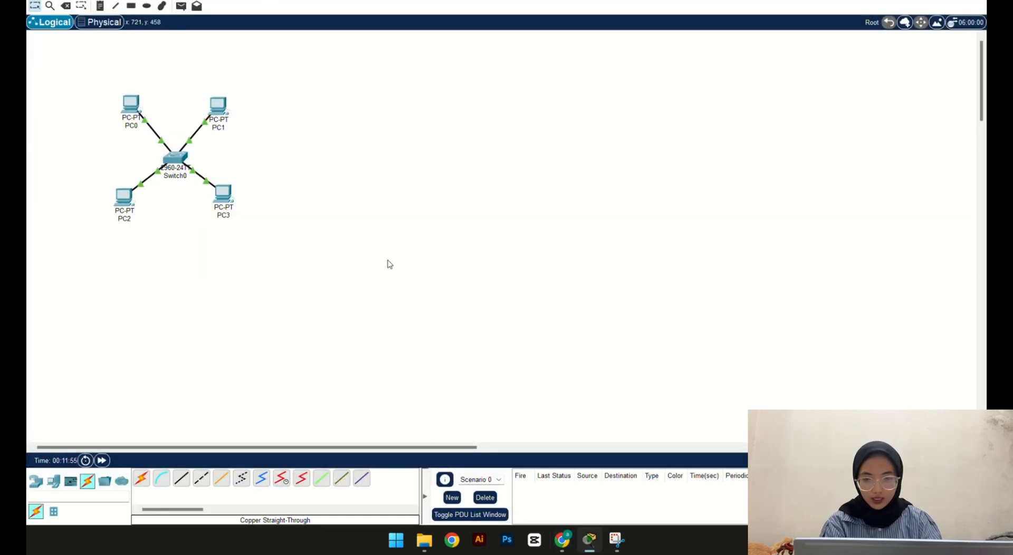
Step: Add four new PCs, PC4 to PC7, in a two-by-two arrangement in the empty space beside the first network
click(36, 481)
click(53, 481)
click(142, 479)
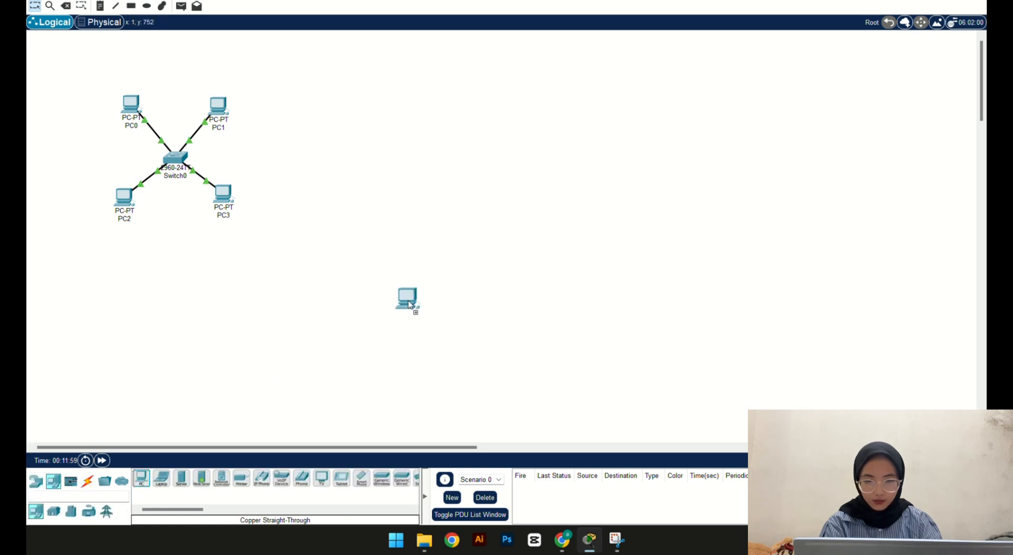
click(414, 205)
click(142, 478)
click(524, 207)
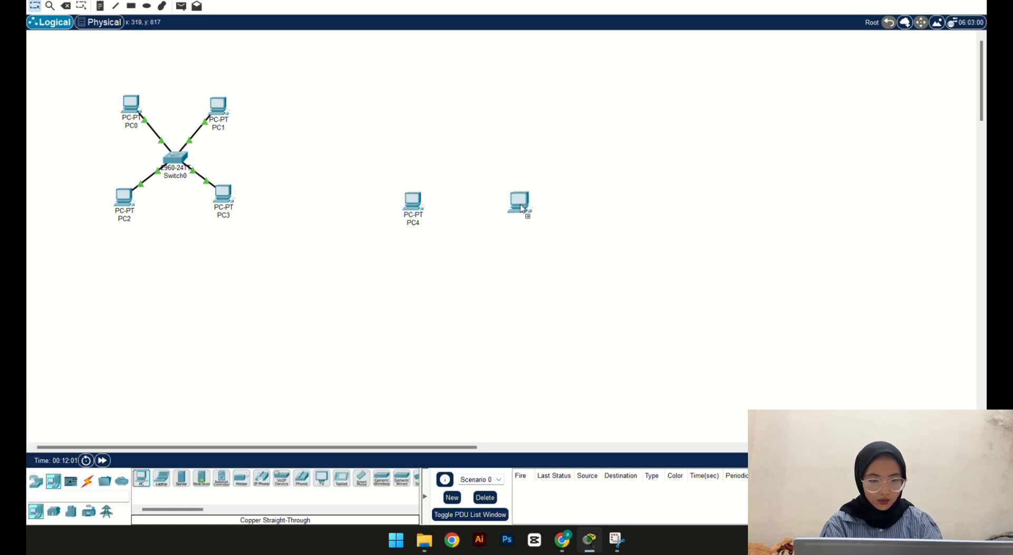
click(142, 478)
click(412, 302)
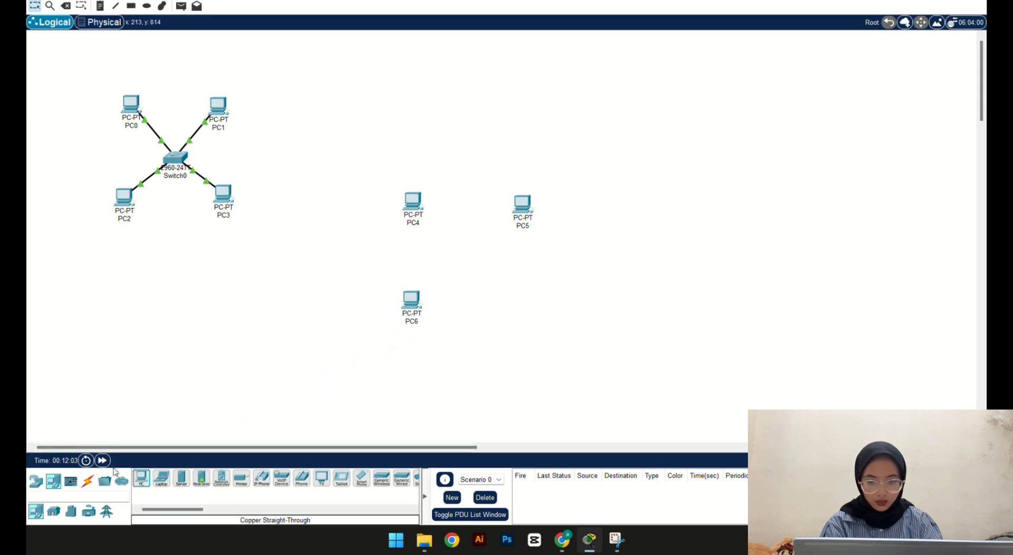
click(142, 480)
click(520, 304)
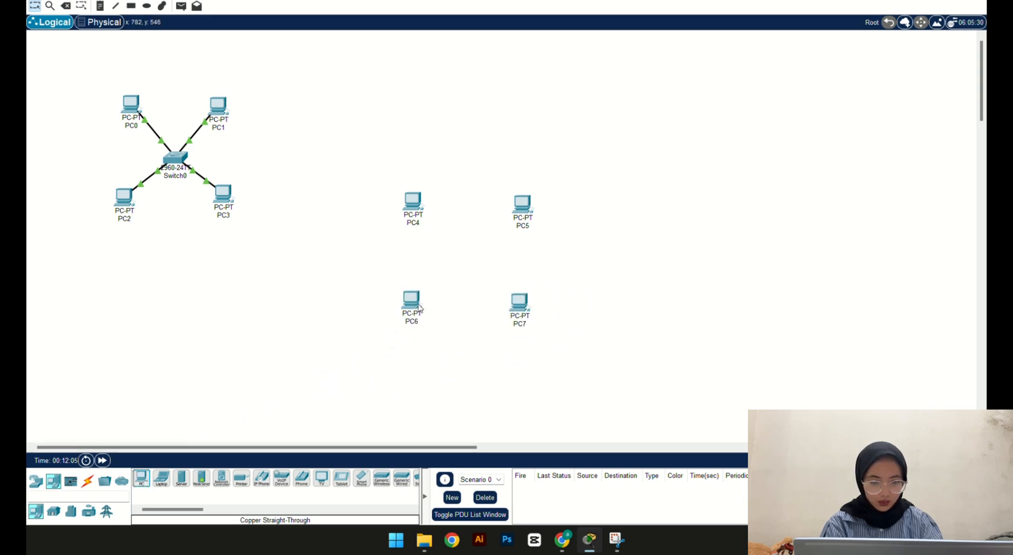
Step: Nudge PC4 and PC5 down and PC7 up so the four new PCs form even rows
drag(413, 202, 416, 209)
drag(523, 212, 523, 215)
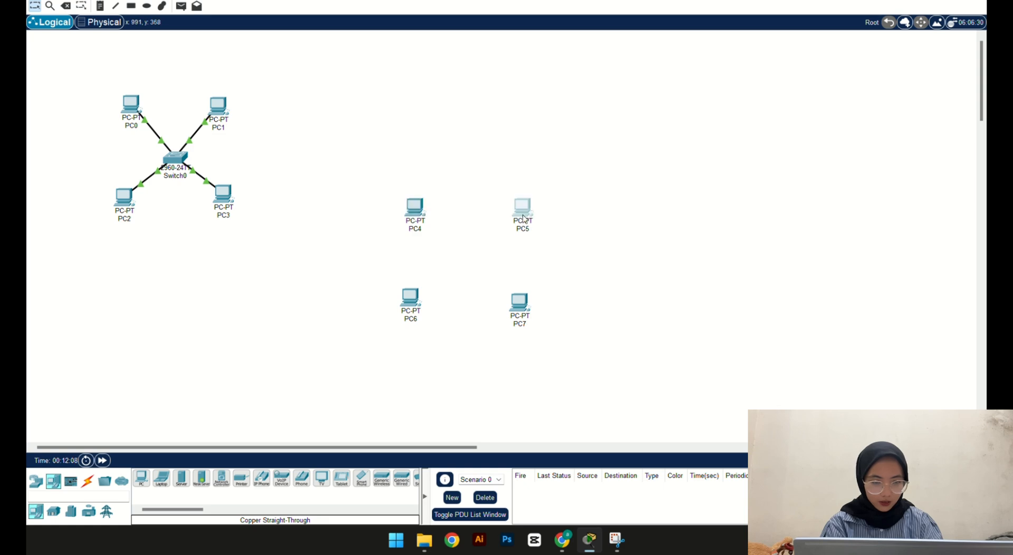
drag(524, 296, 524, 290)
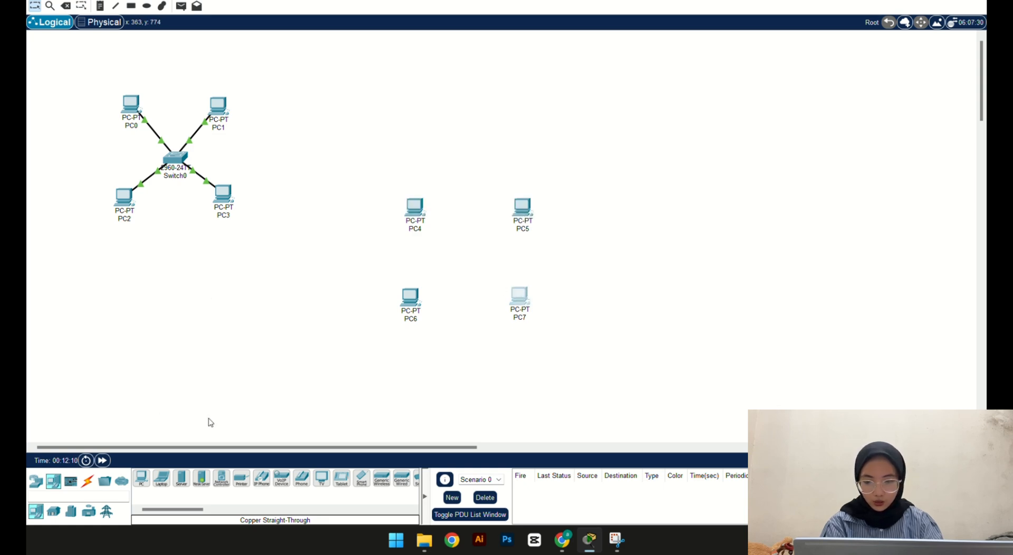
Step: Add a Server-PT above and between PC4 and PC5, and shift PC4 and PC6 slightly left to centre it
click(182, 478)
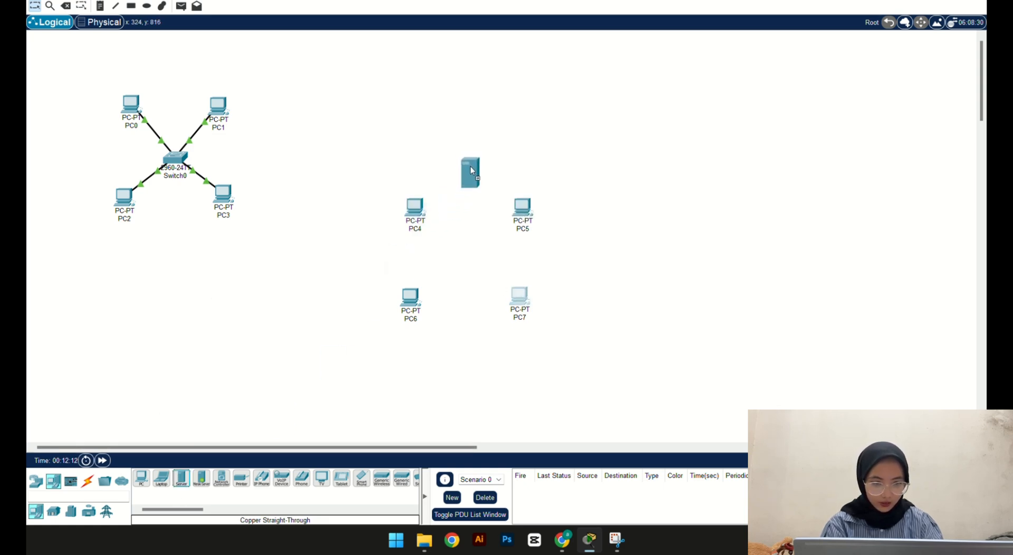
click(470, 168)
drag(393, 174, 425, 315)
drag(415, 206, 405, 208)
click(488, 161)
drag(474, 167, 469, 176)
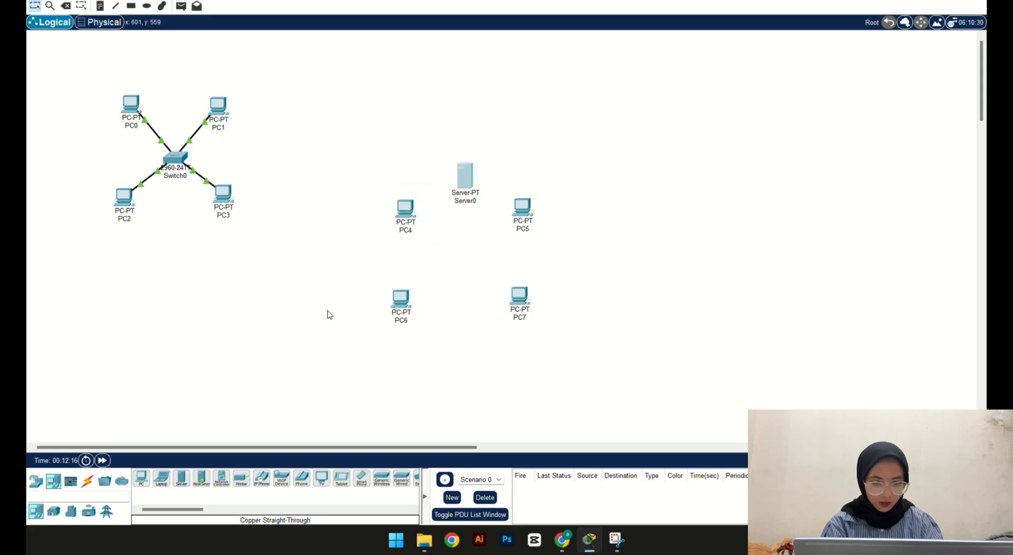
Step: Move PC6 and PC7 together up, closer to PC4 and PC5
drag(333, 295, 554, 337)
drag(520, 298, 523, 281)
click(614, 262)
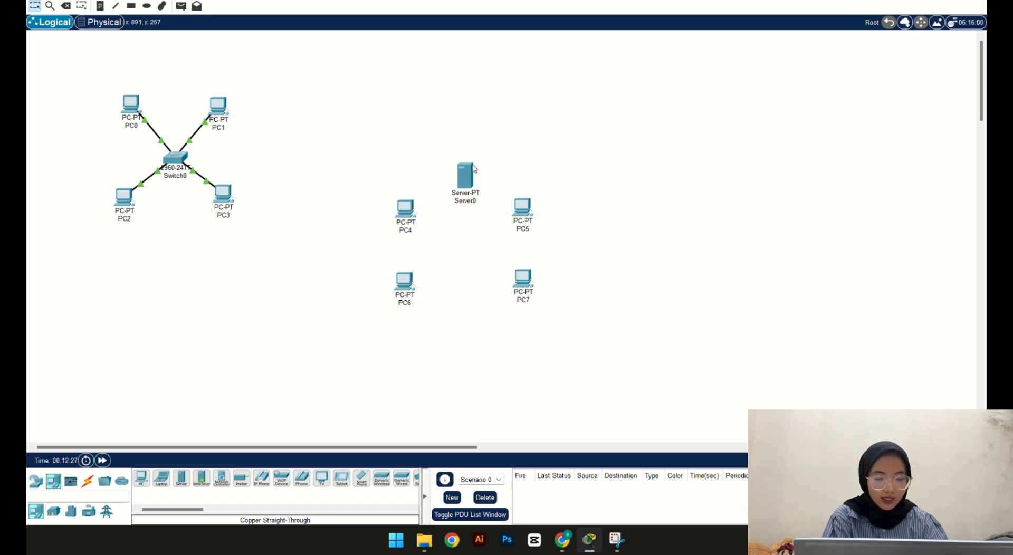
click(464, 179)
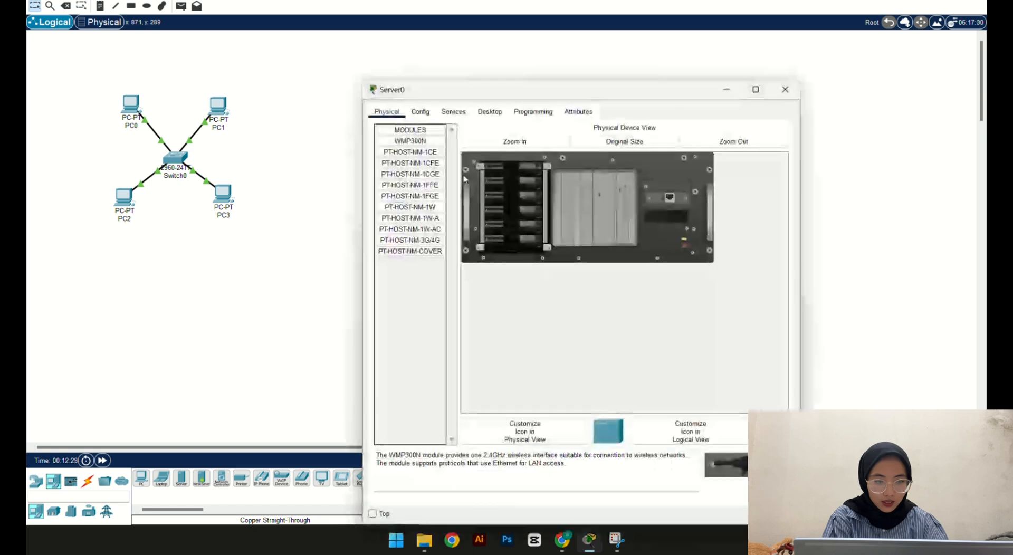
click(786, 89)
click(87, 481)
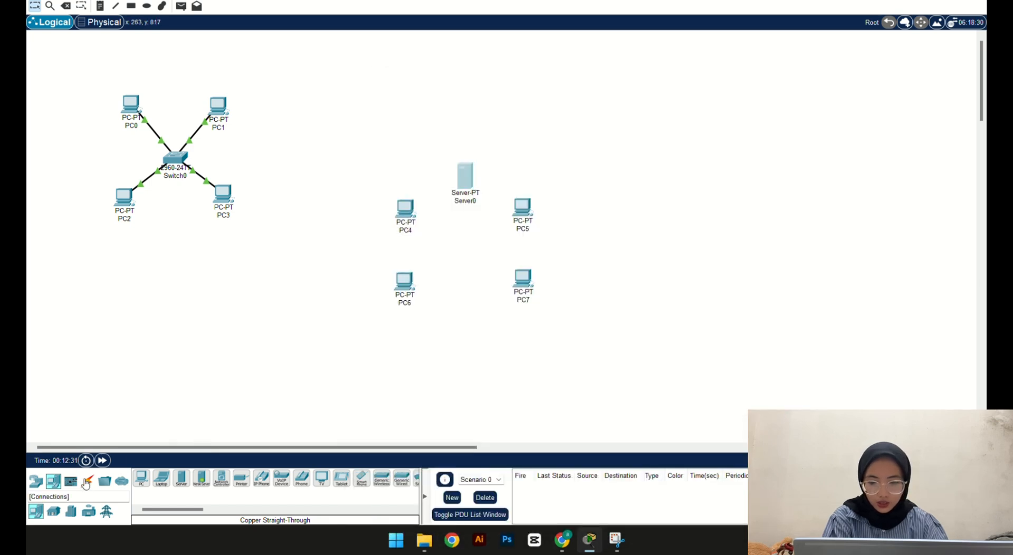
click(468, 181)
click(785, 89)
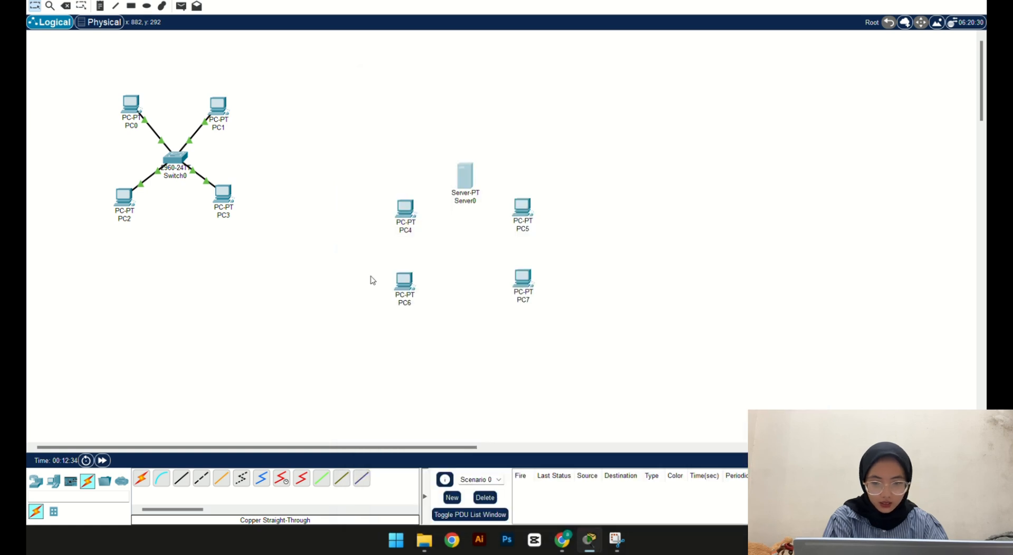
click(189, 480)
click(471, 175)
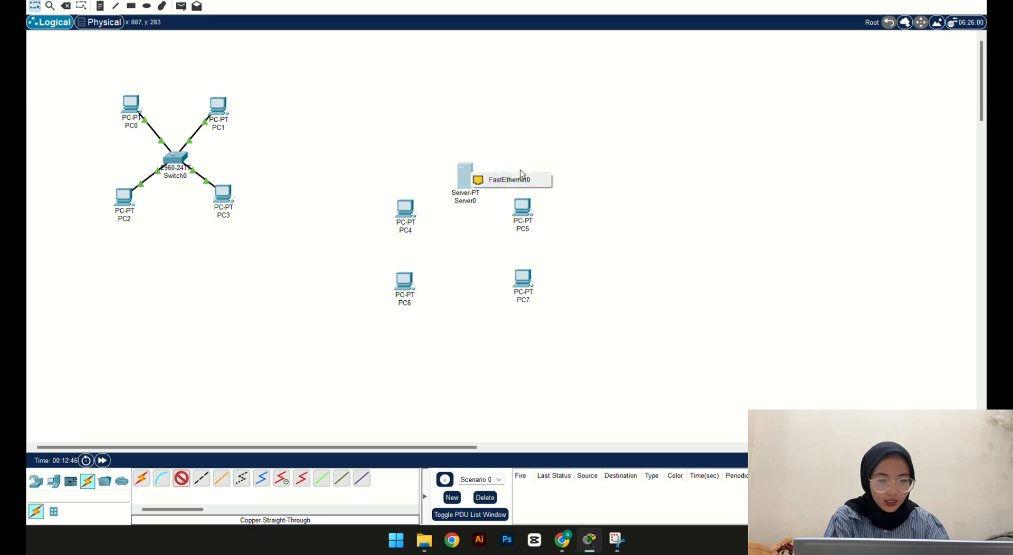
Step: Add a 2960 switch below Server0, in the middle of the four new PCs
click(38, 482)
click(54, 512)
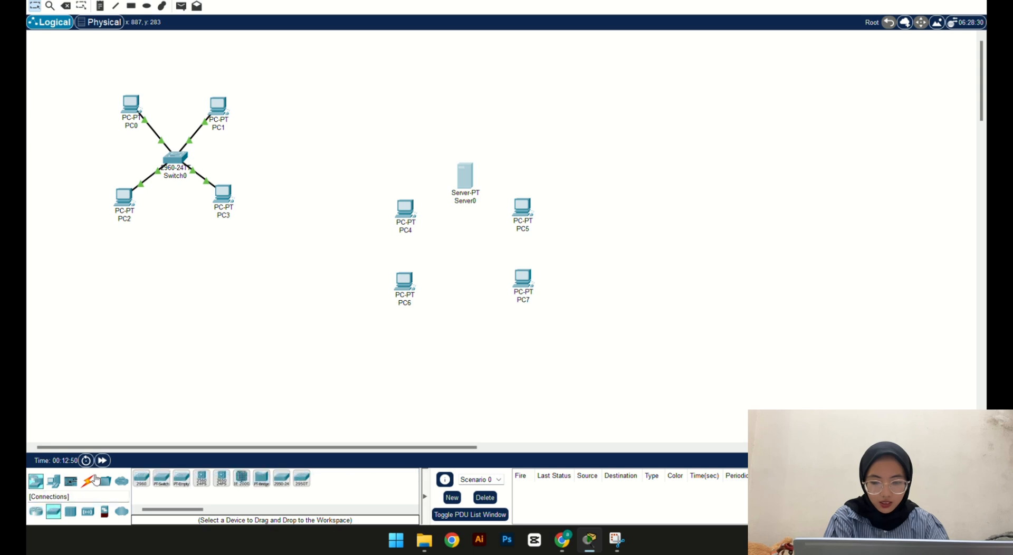
click(142, 482)
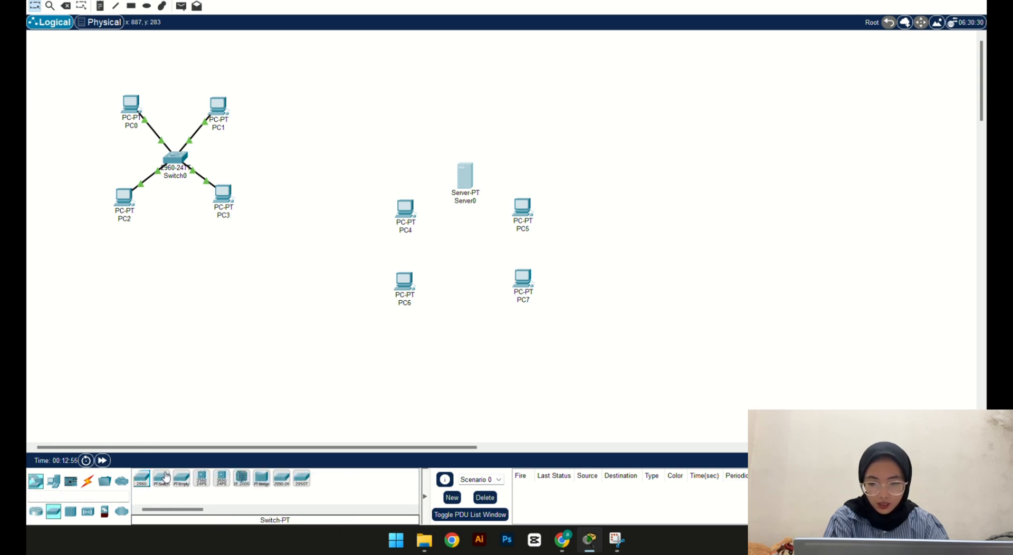
click(466, 261)
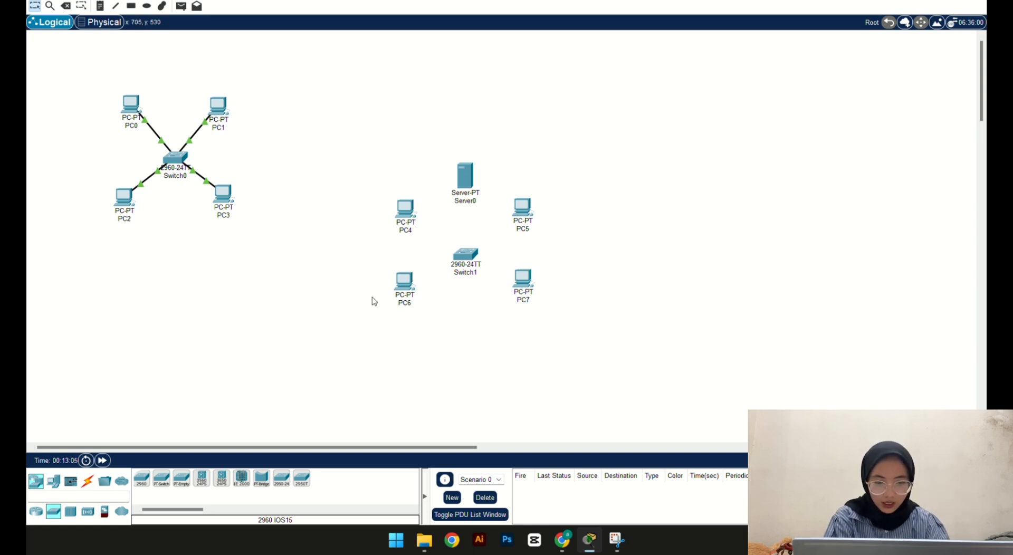
Step: Connect Server0's FastEthernet0 port to Switch1 with a Copper Straight-Through cable
click(88, 481)
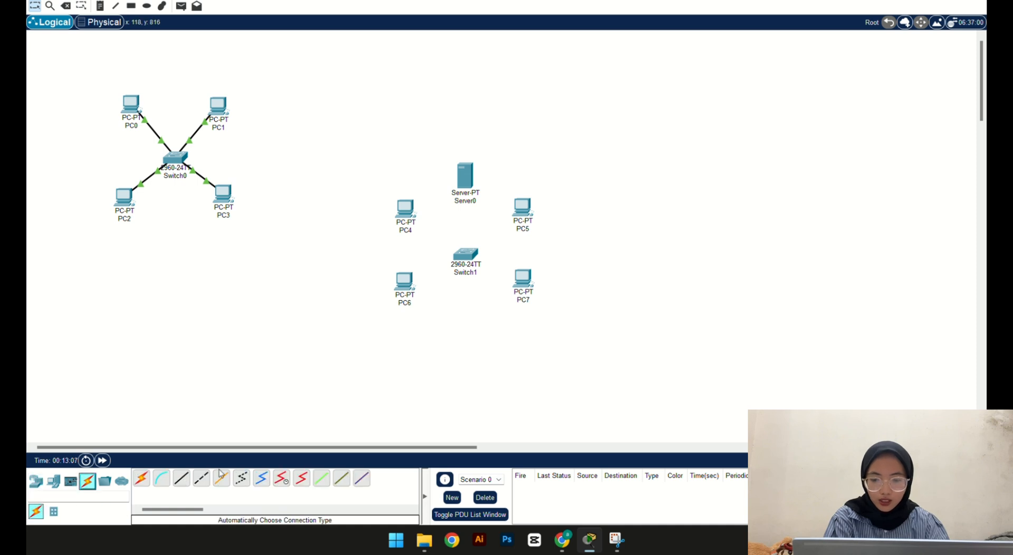
click(190, 479)
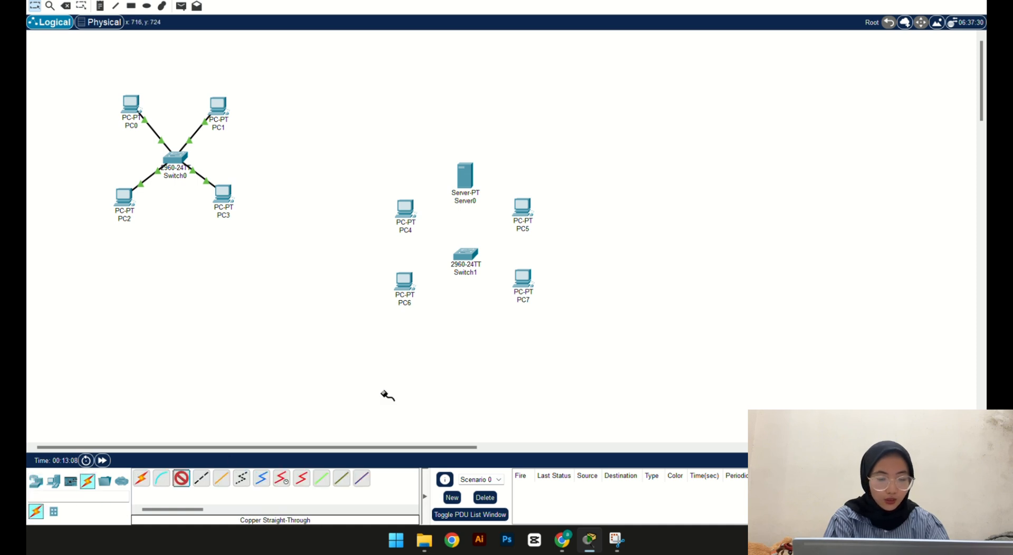
click(467, 180)
click(501, 185)
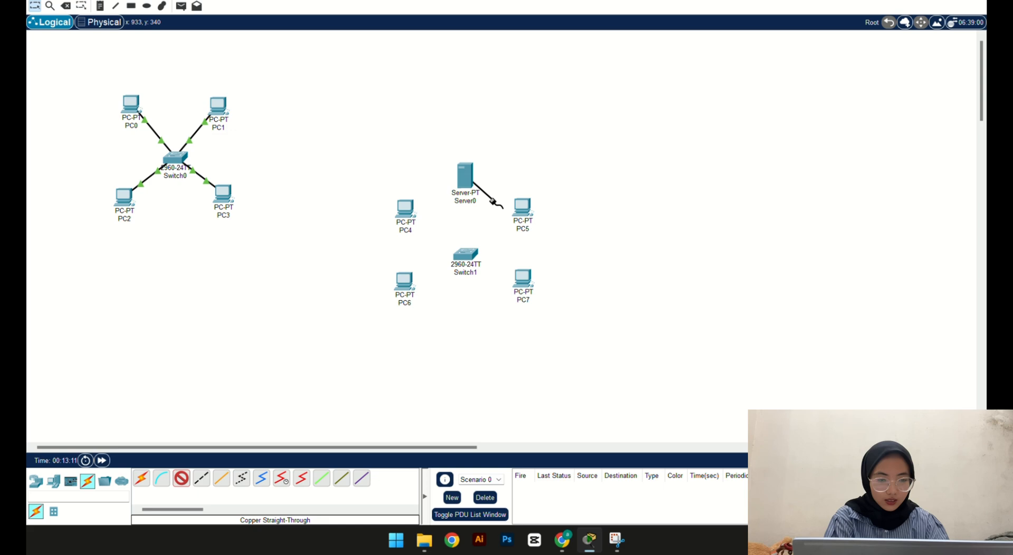
click(466, 267)
click(501, 3)
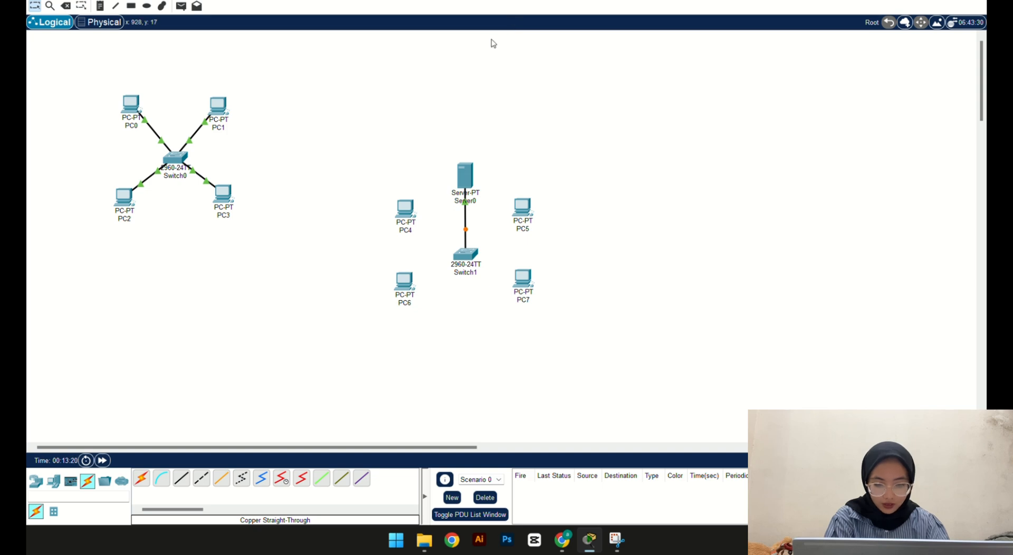
Step: Connect PC4 to Switch1 with a Copper Straight-Through cable
click(181, 478)
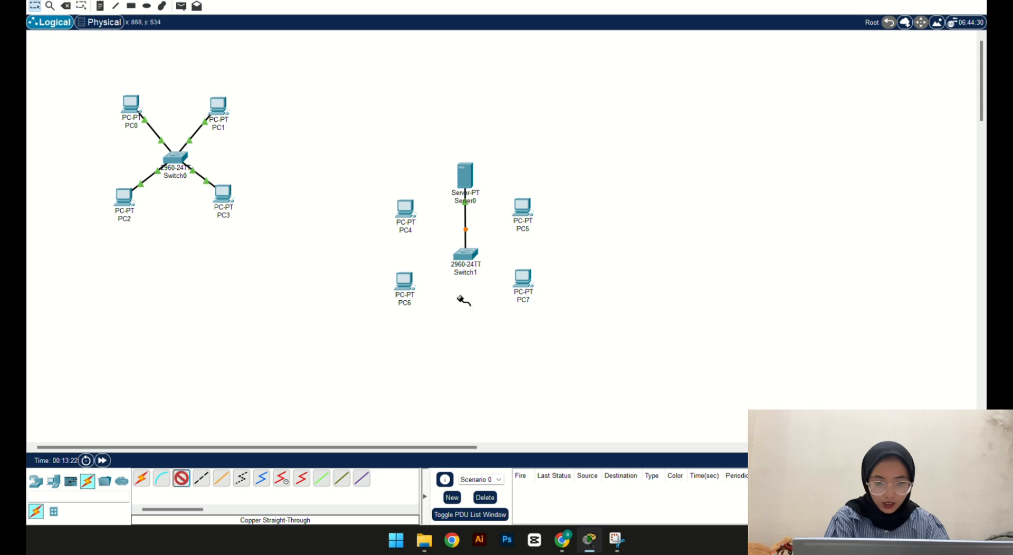
click(406, 214)
click(463, 261)
click(464, 264)
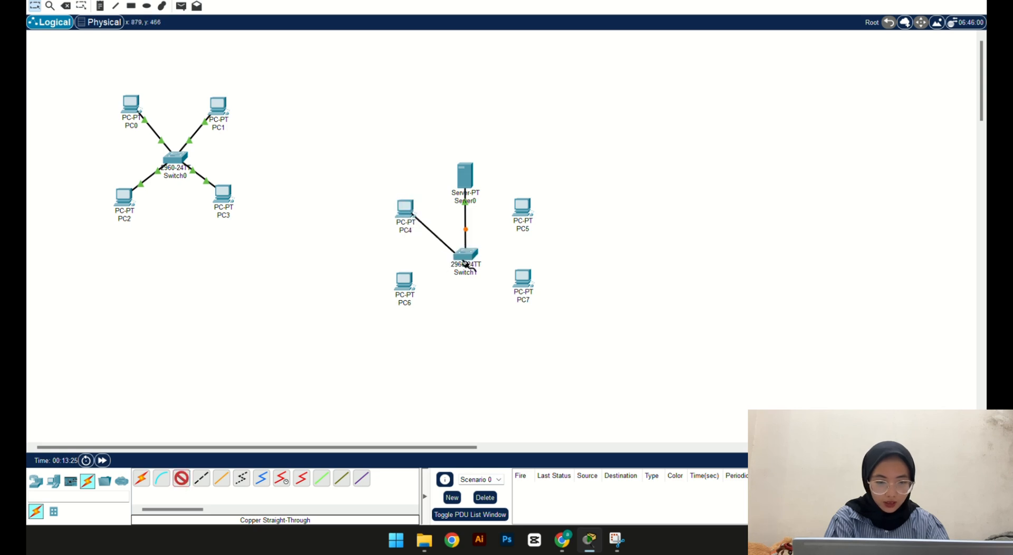
click(465, 261)
click(507, 1)
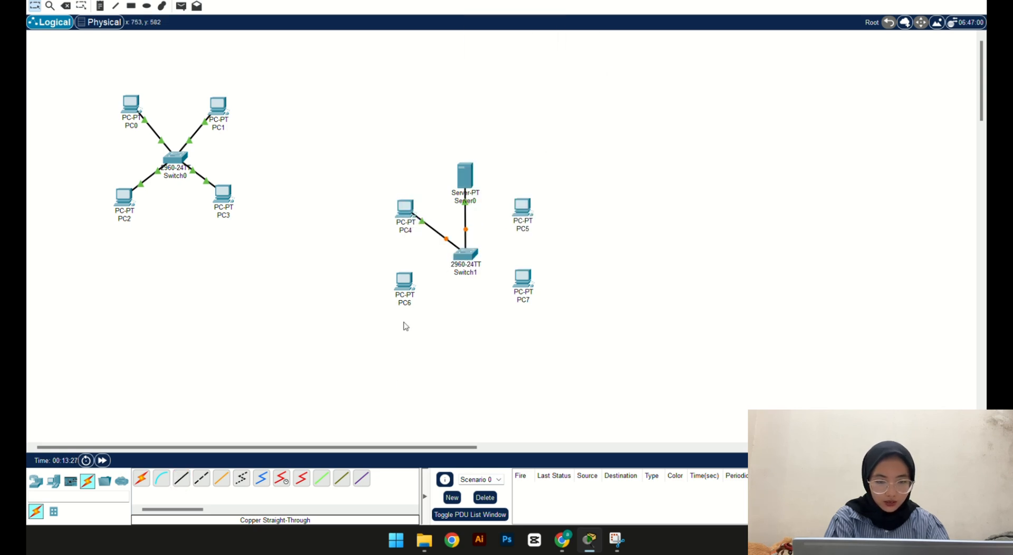
Step: Connect PC5 to Switch1 with a Copper Straight-Through cable
click(181, 481)
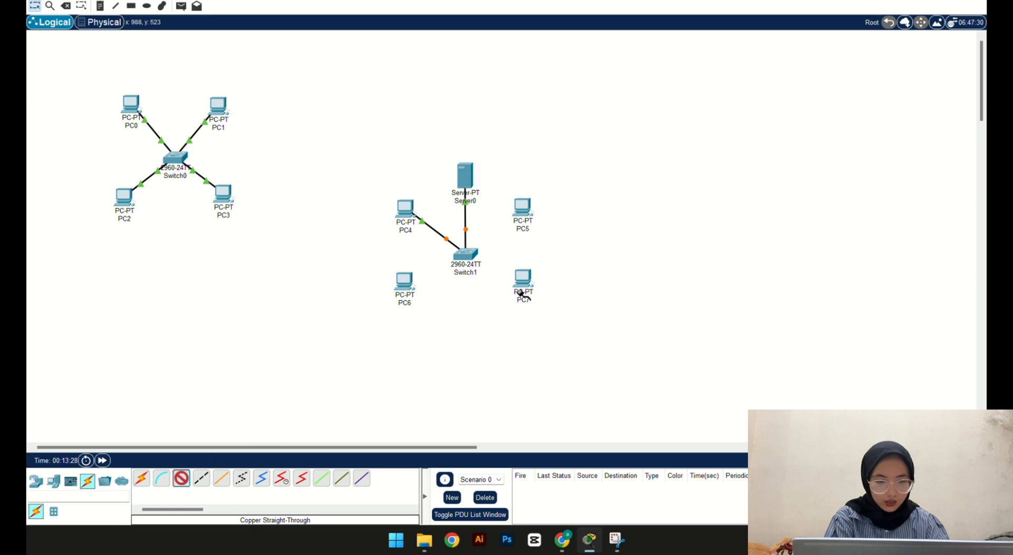
click(526, 210)
click(549, 252)
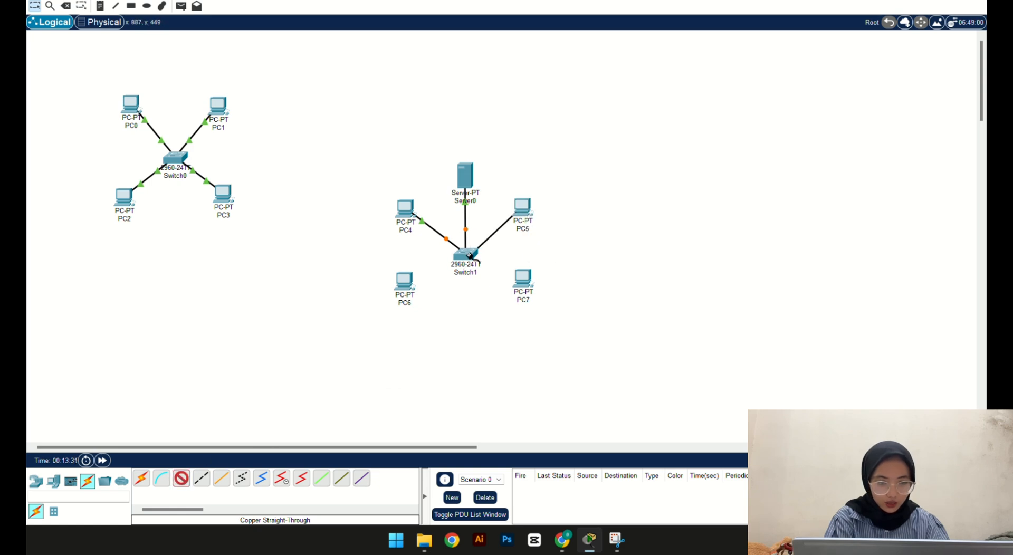
click(468, 256)
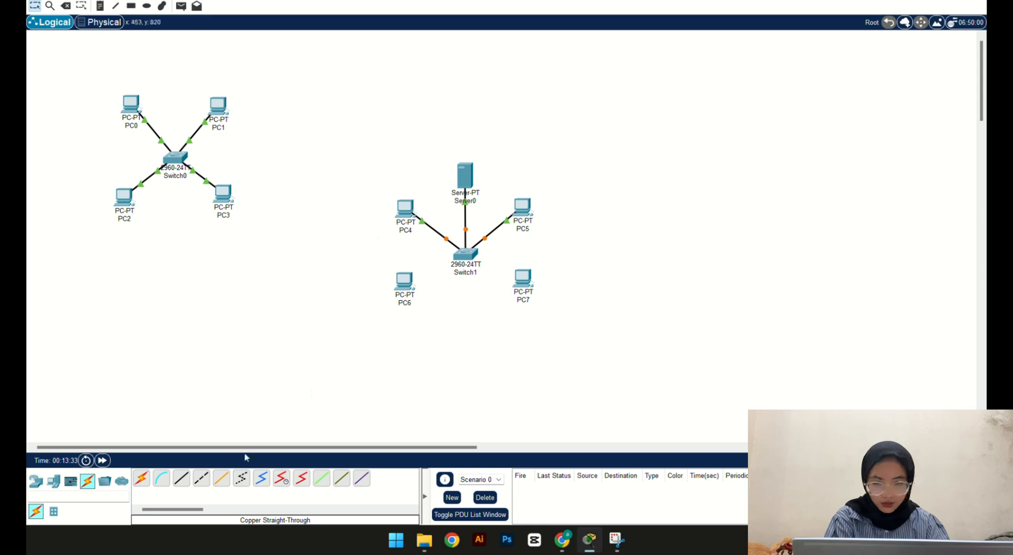
Step: Connect PC6's FastEthernet0 port to Switch1 with a Copper Straight-Through cable
click(182, 479)
click(404, 285)
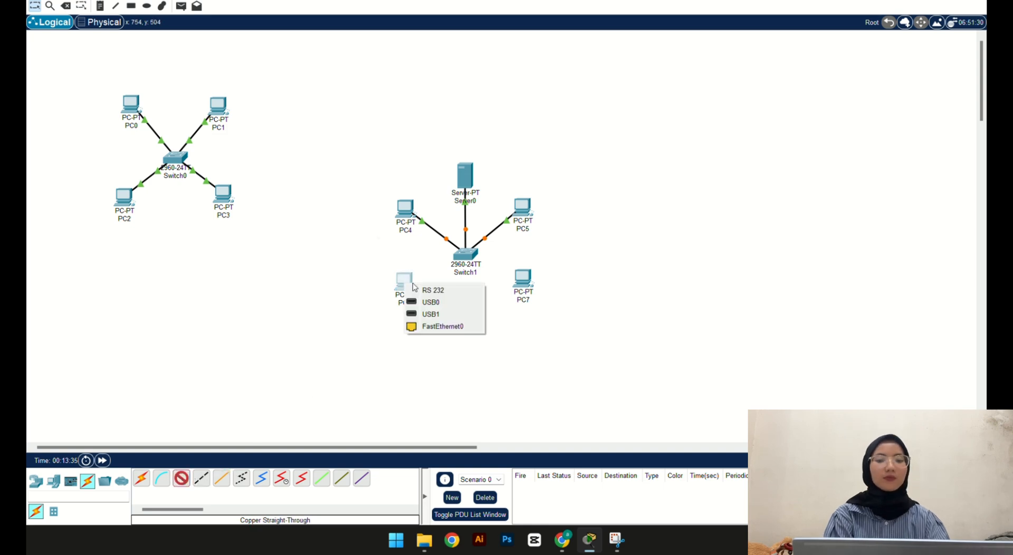
click(442, 326)
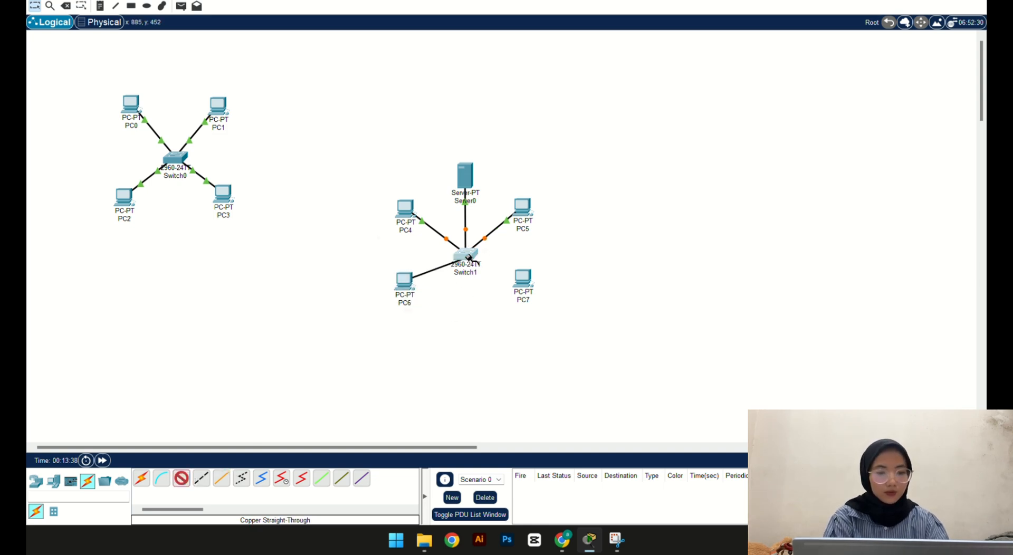
click(468, 258)
click(504, 276)
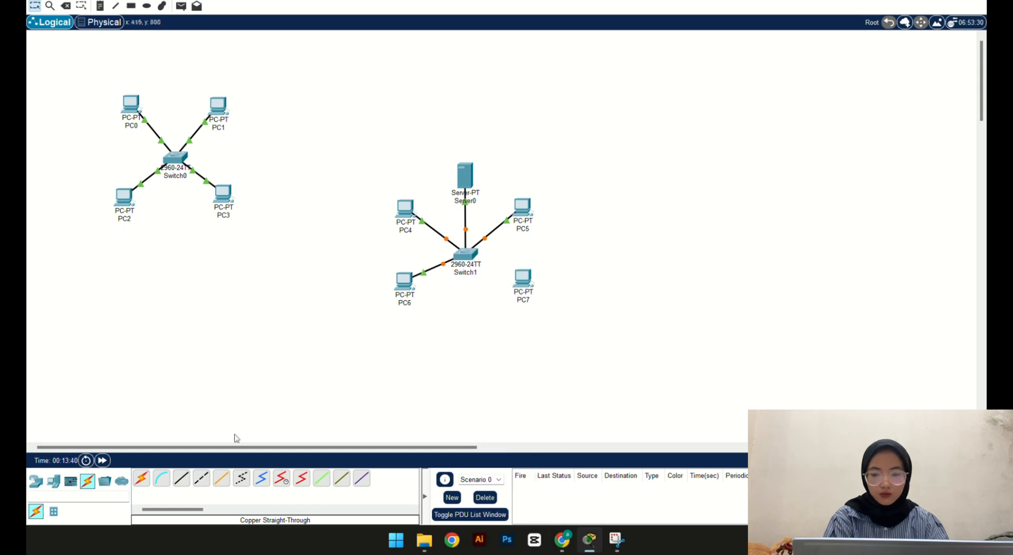
Step: Connect PC7 to Switch1's FastEthernet0/5 port with a Copper Straight-Through cable
click(182, 479)
click(525, 285)
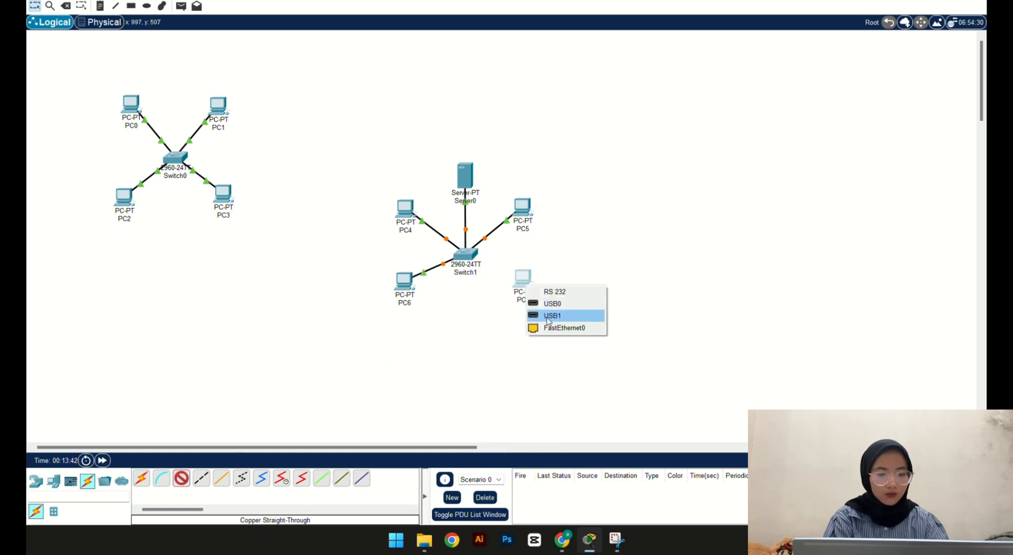
click(549, 315)
click(467, 255)
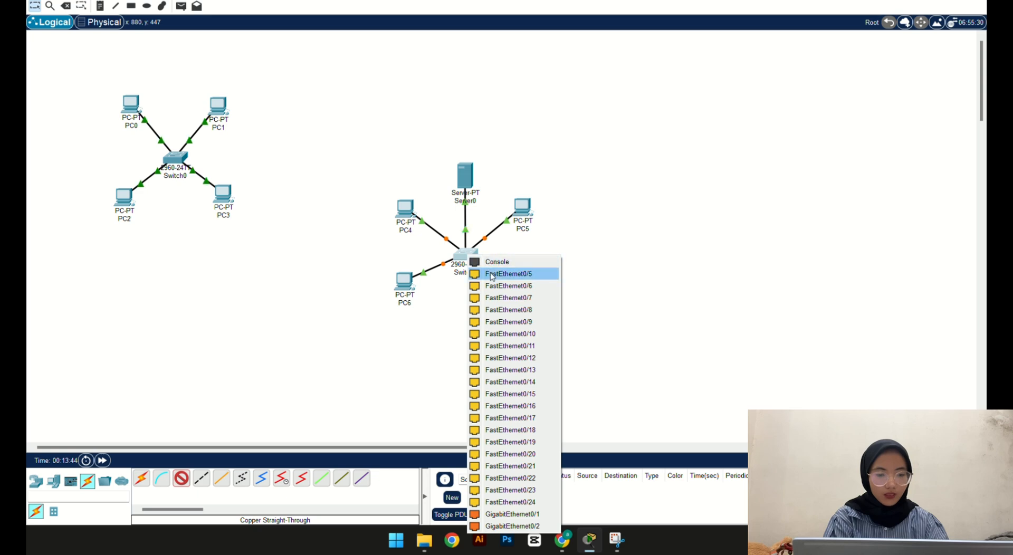
click(490, 274)
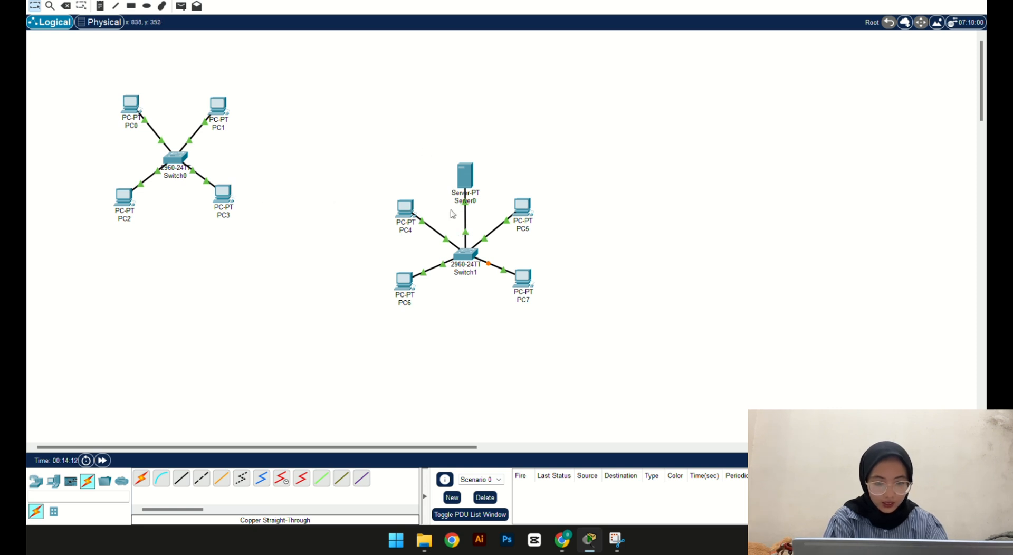
Step: Give PC4 the static IPv4 address 180.168.1.4 with subnet mask 255.255.0.0
click(405, 210)
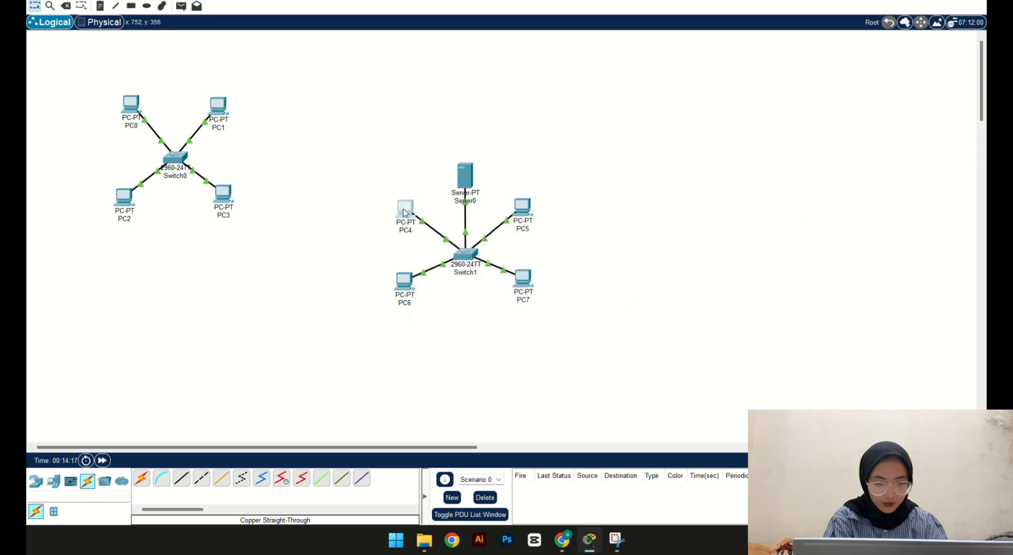
click(453, 115)
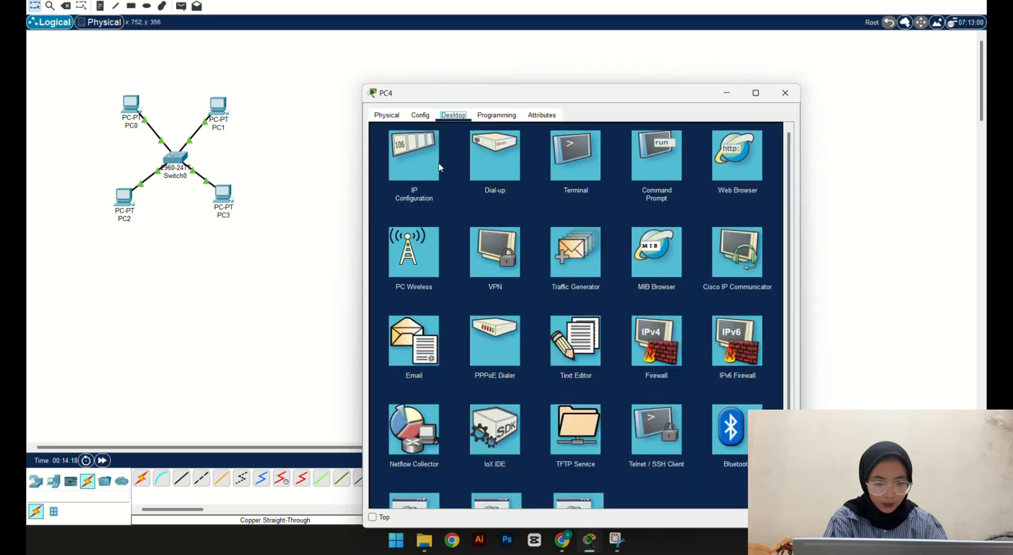
click(421, 172)
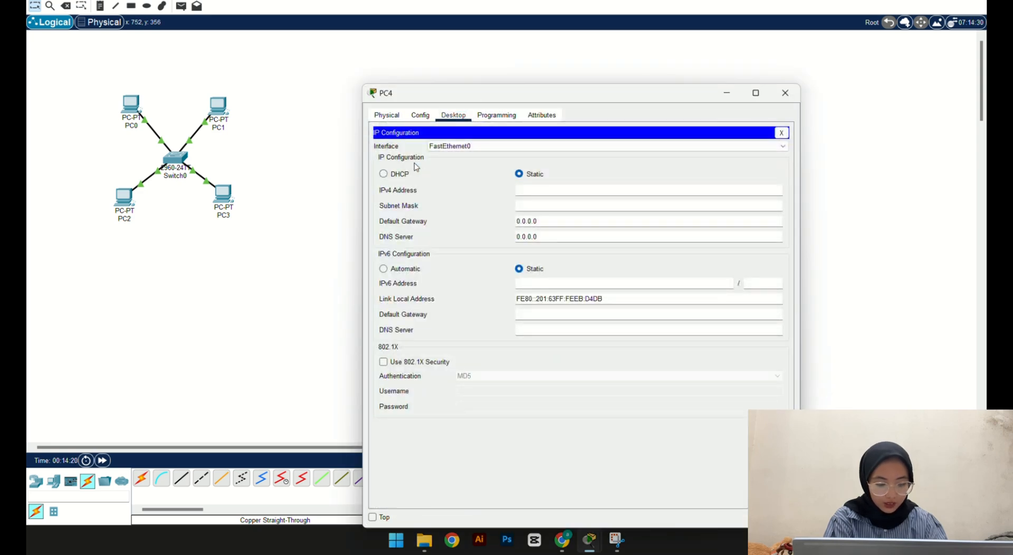
click(543, 190)
text(180.1)
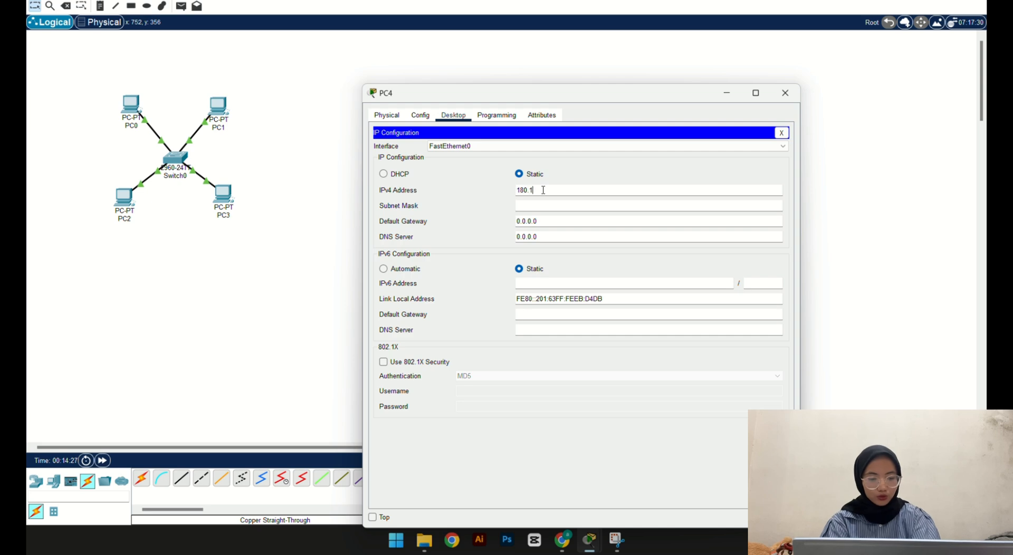
text(68.)
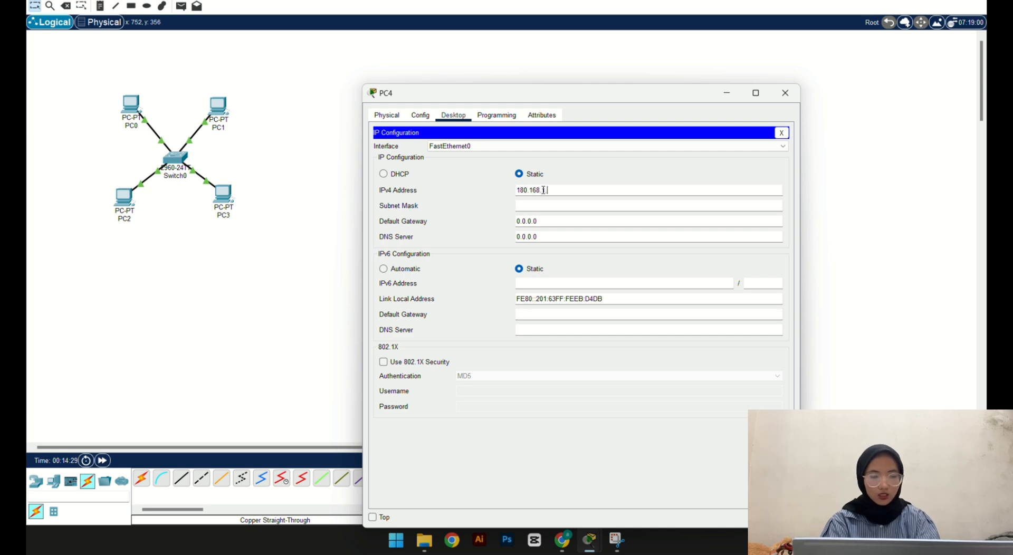
text(1.4)
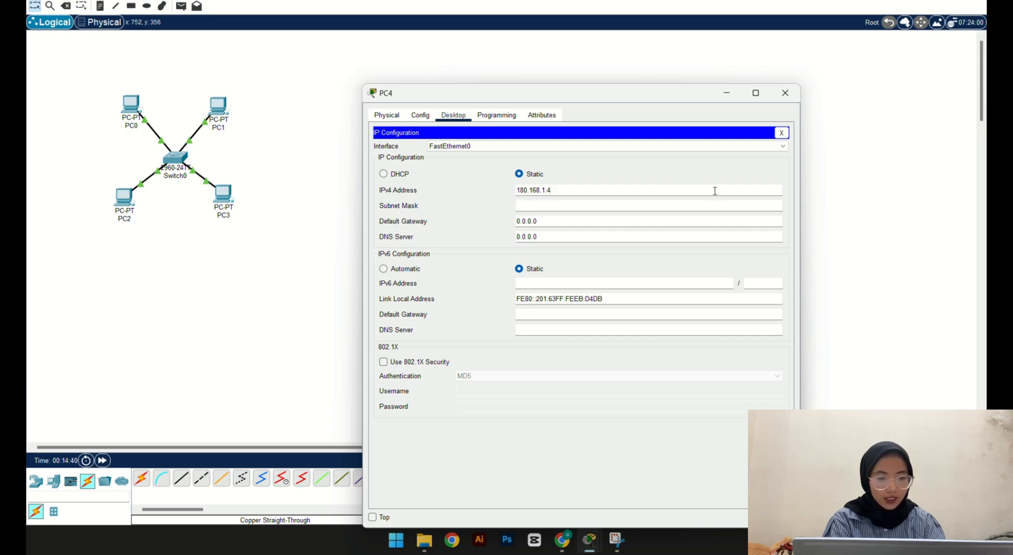
click(681, 202)
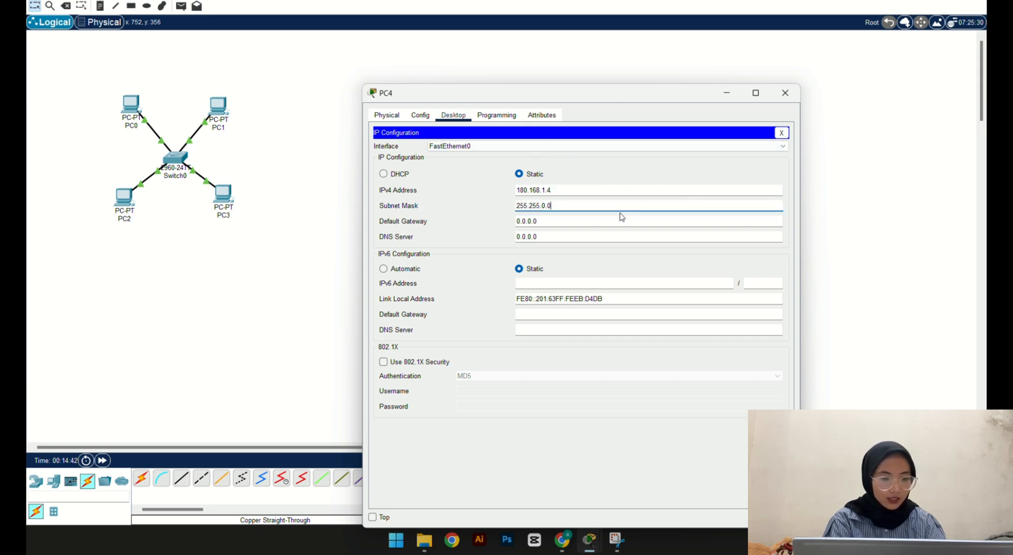
click(785, 93)
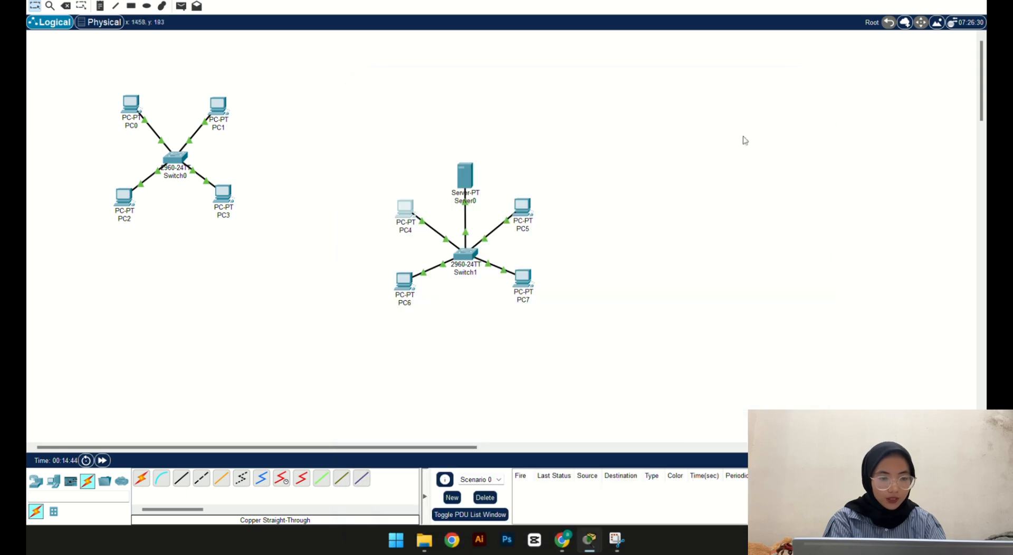
Step: Give PC5 the static IPv4 address 180.168.1.5 with subnet mask 255.255.0.0, and copy the address for reuse
click(520, 213)
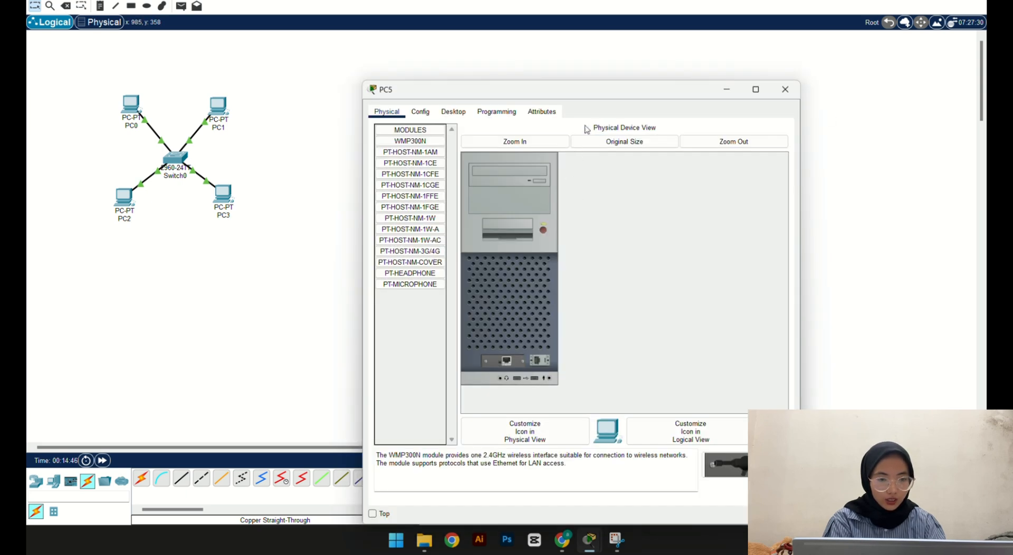
click(448, 113)
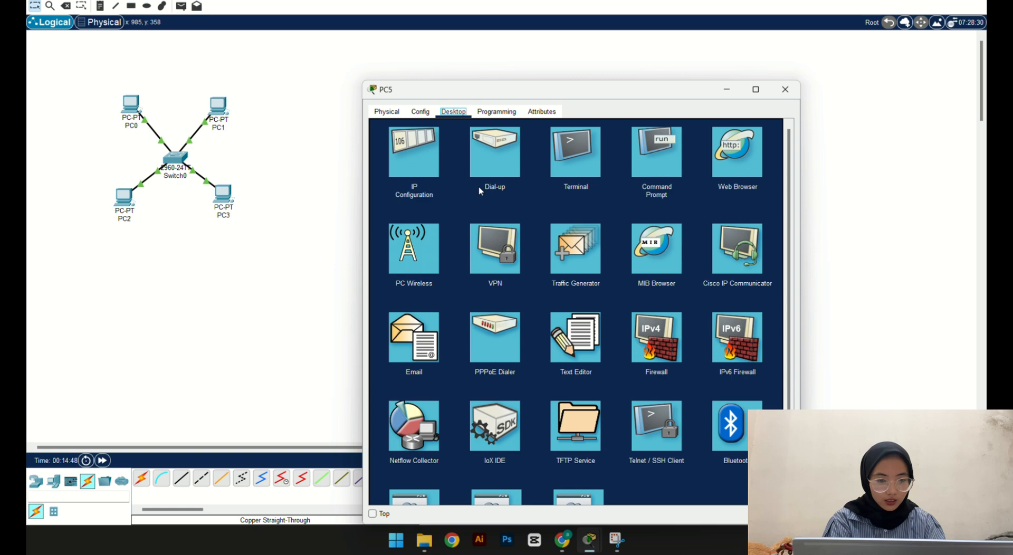
click(432, 173)
text(180)
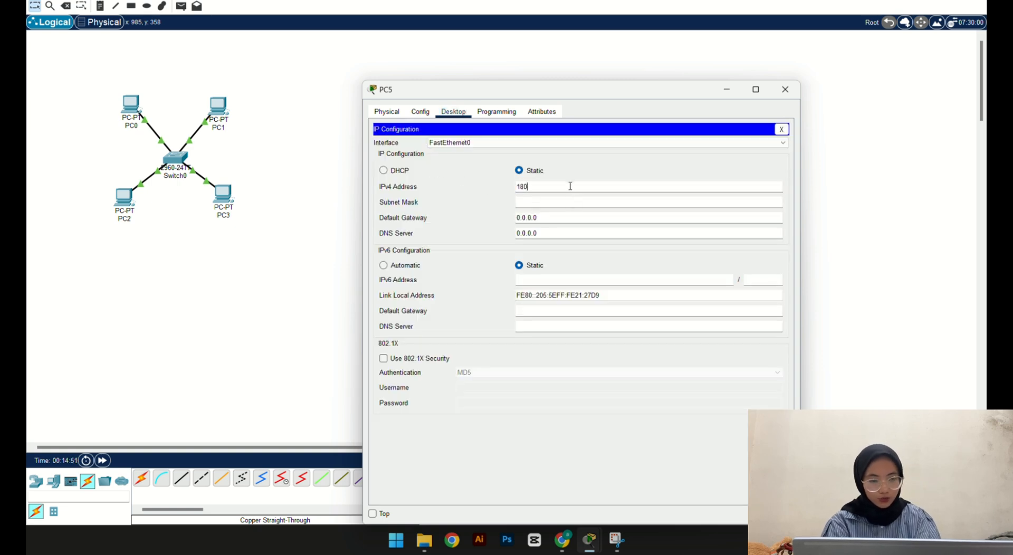
text(.1)
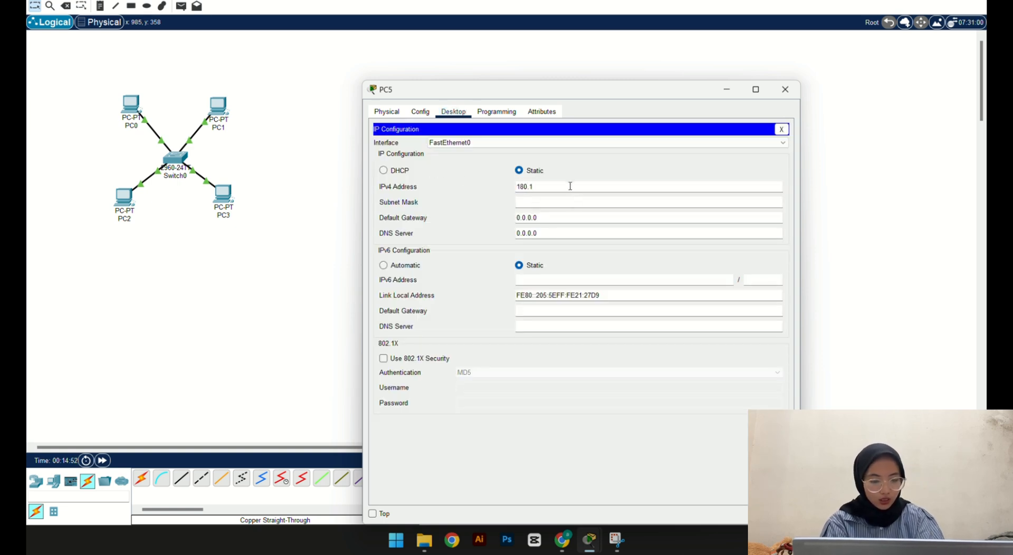
text(68.1.5)
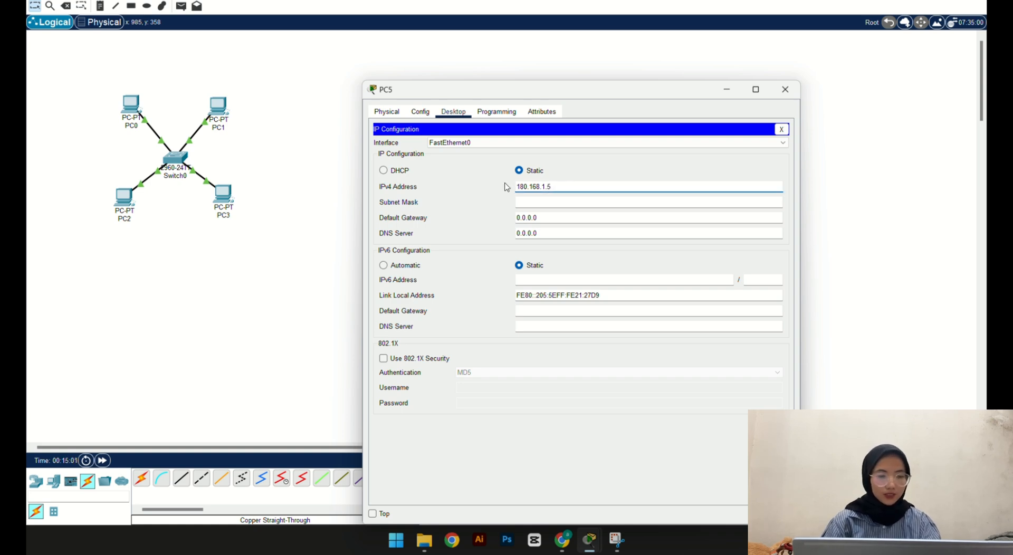
key(Tab)
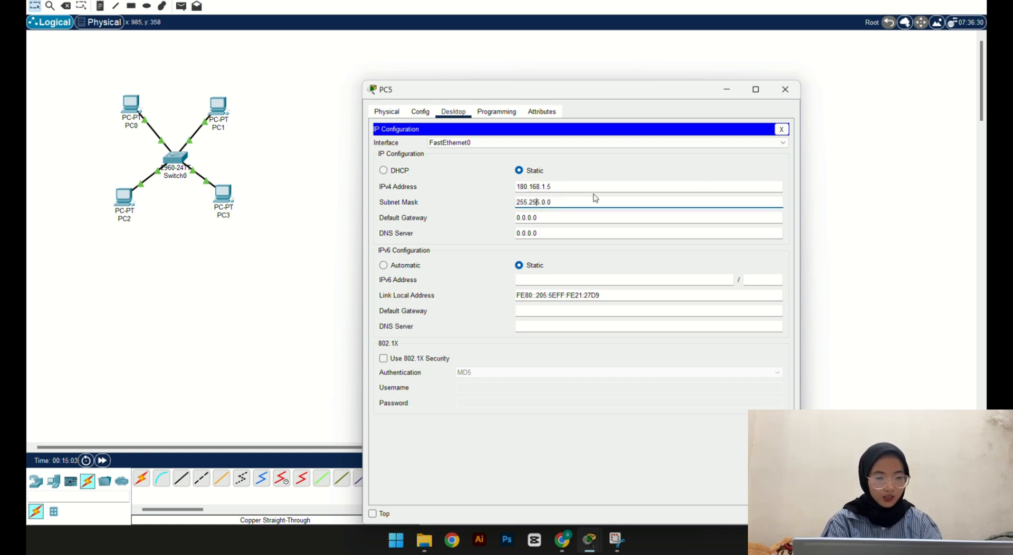
drag(552, 187, 456, 188)
key(ctrl+c)
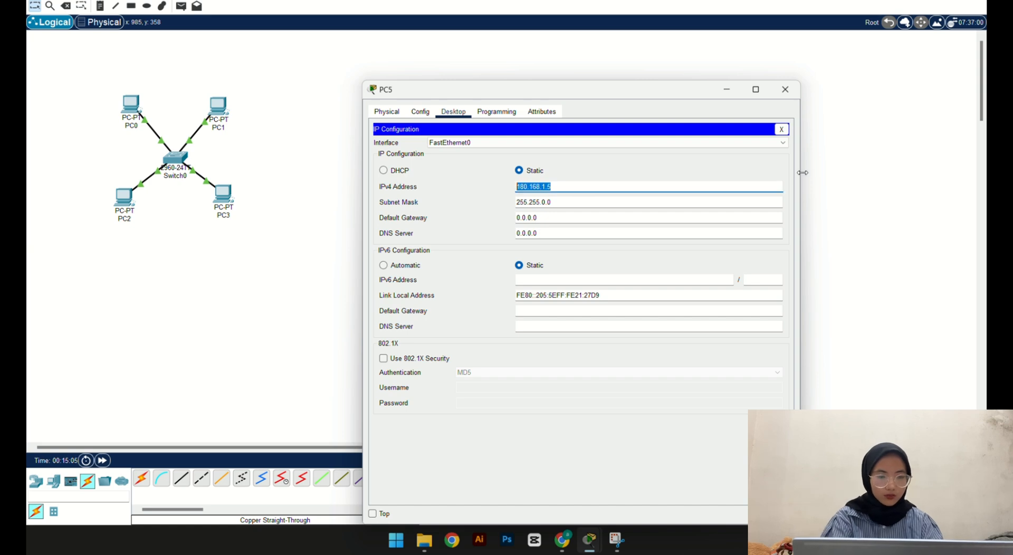
click(785, 89)
Step: Paste the copied address into PC6's IPv4 configuration, change it to 180.168.1.6, and fill in subnet mask 255.255.0.0
click(400, 284)
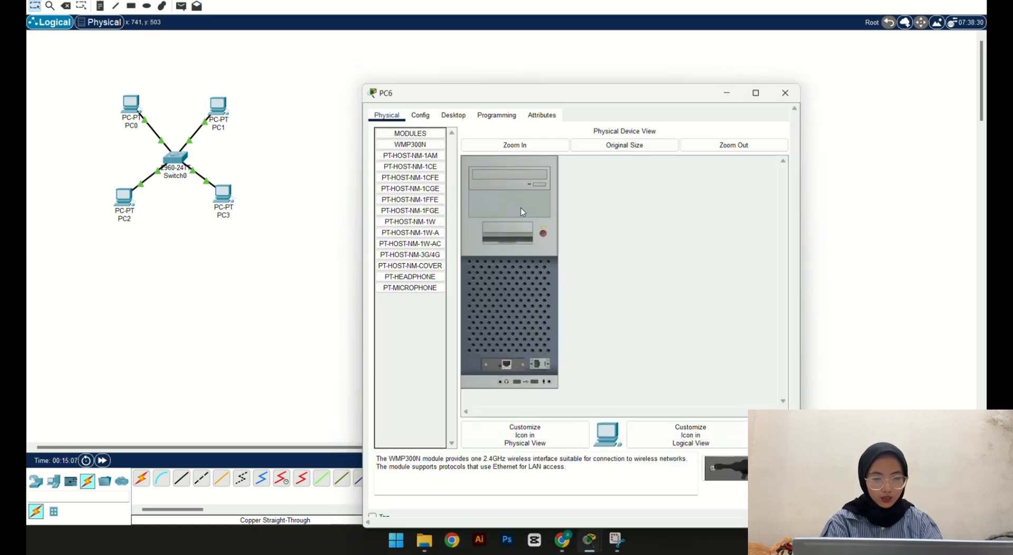
click(453, 111)
click(417, 156)
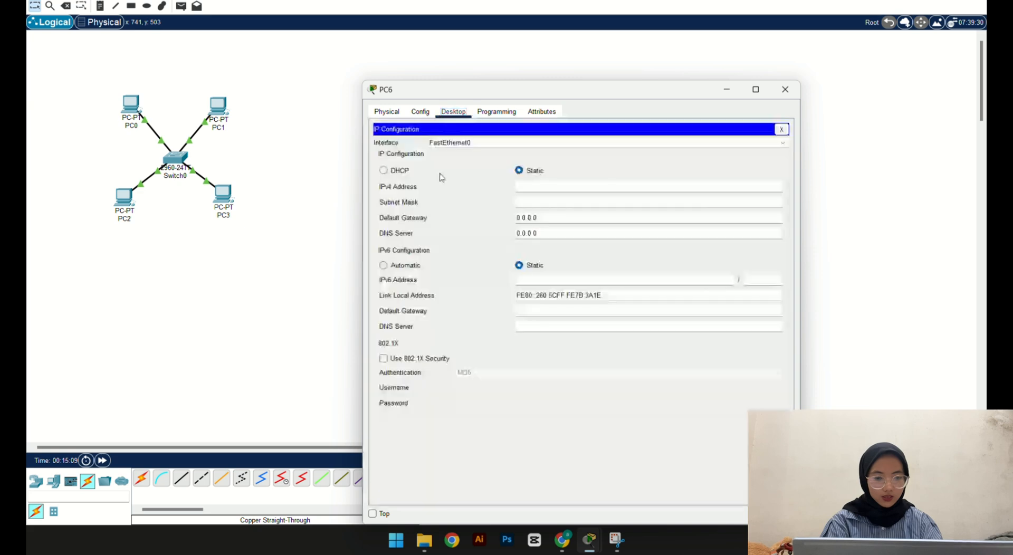
click(541, 186)
key(ctrl+v)
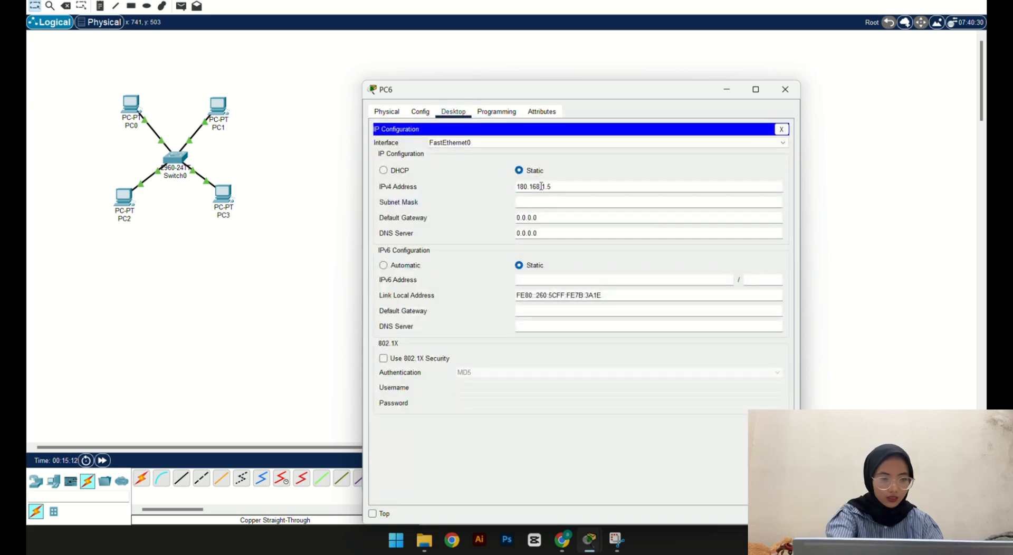
text(6)
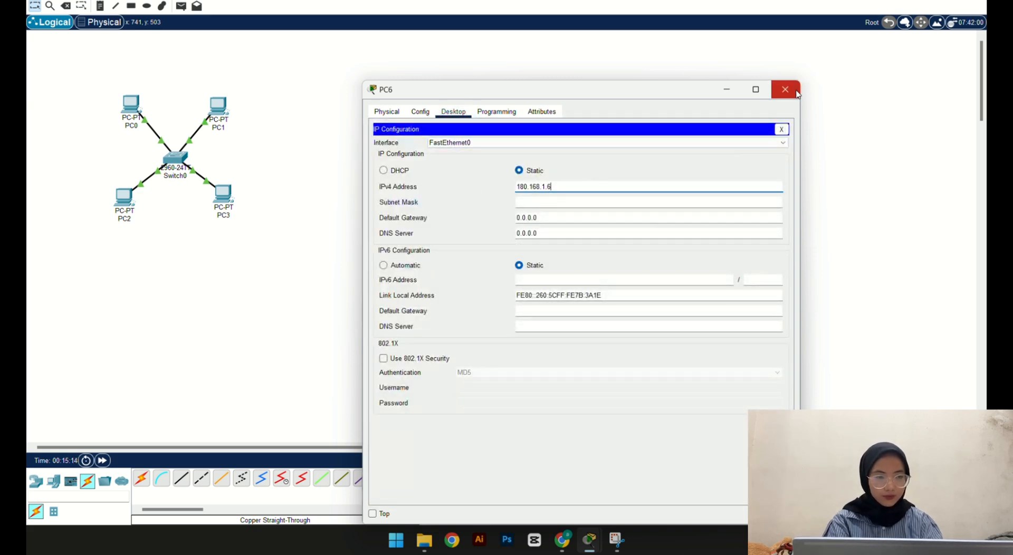
click(540, 201)
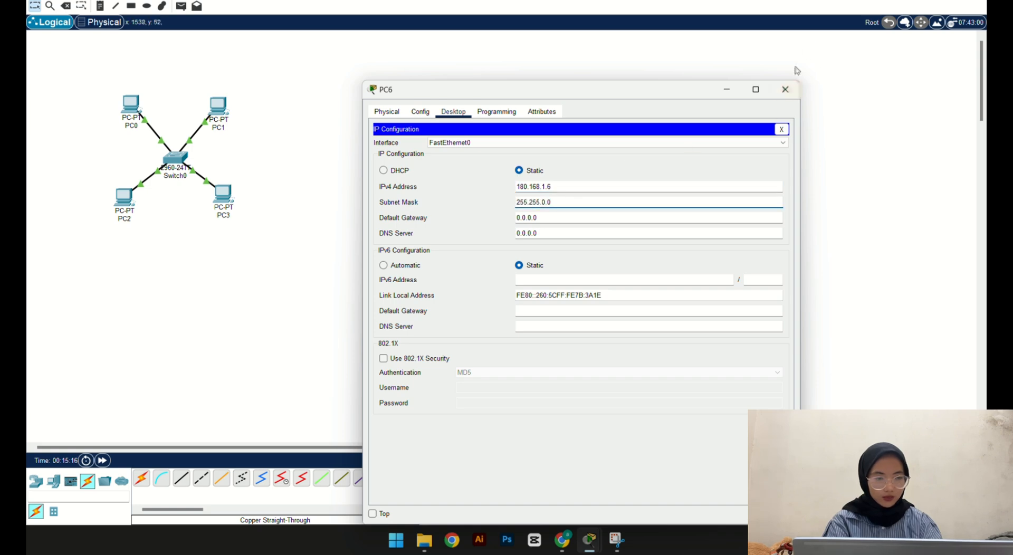
click(786, 89)
Step: Give PC7 the static IPv4 address 180.168.1.7 with subnet mask 255.255.0.0
click(522, 278)
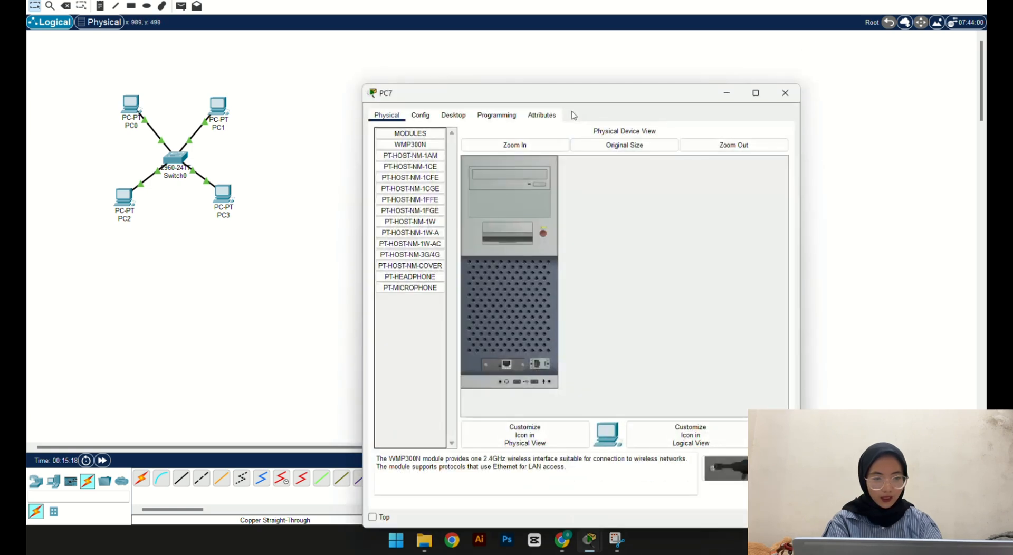
click(455, 116)
click(417, 161)
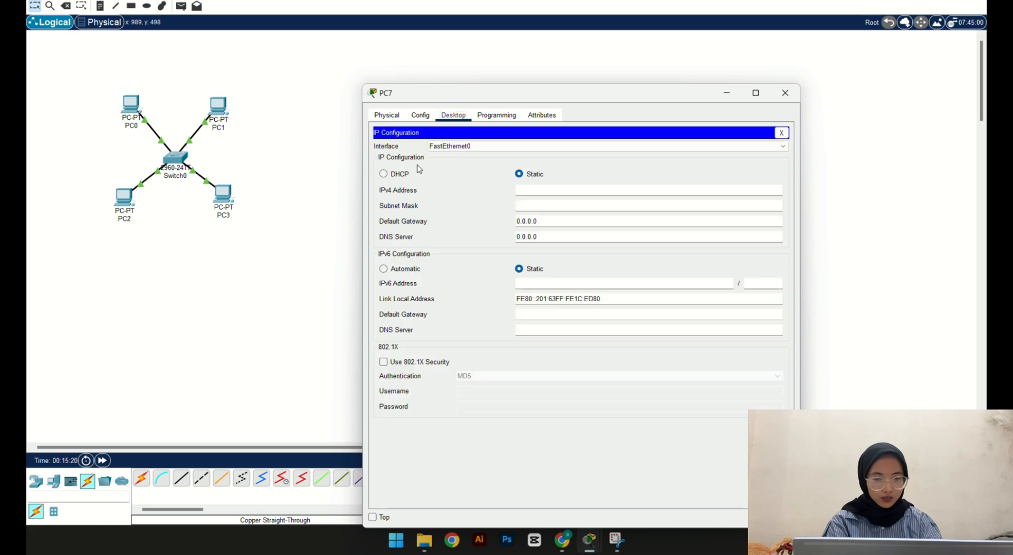
click(578, 192)
text(180.168.1.5)
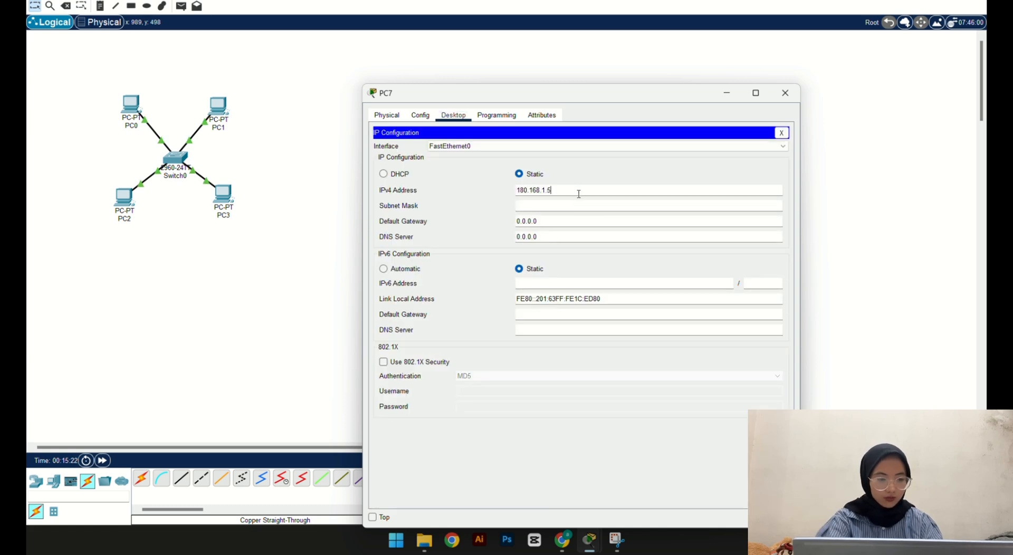
key(BackSpace)
key(BackSpace)
text(7)
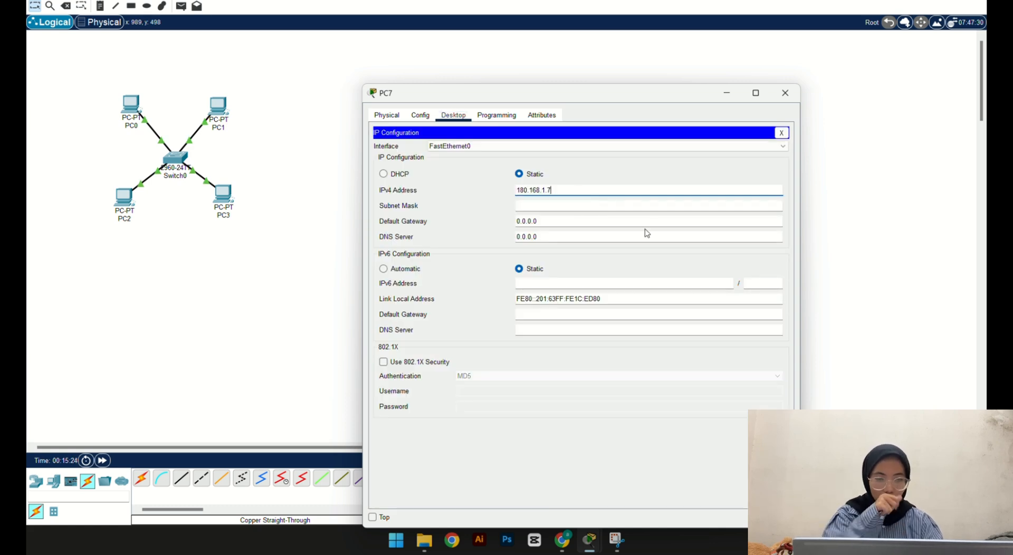
click(612, 208)
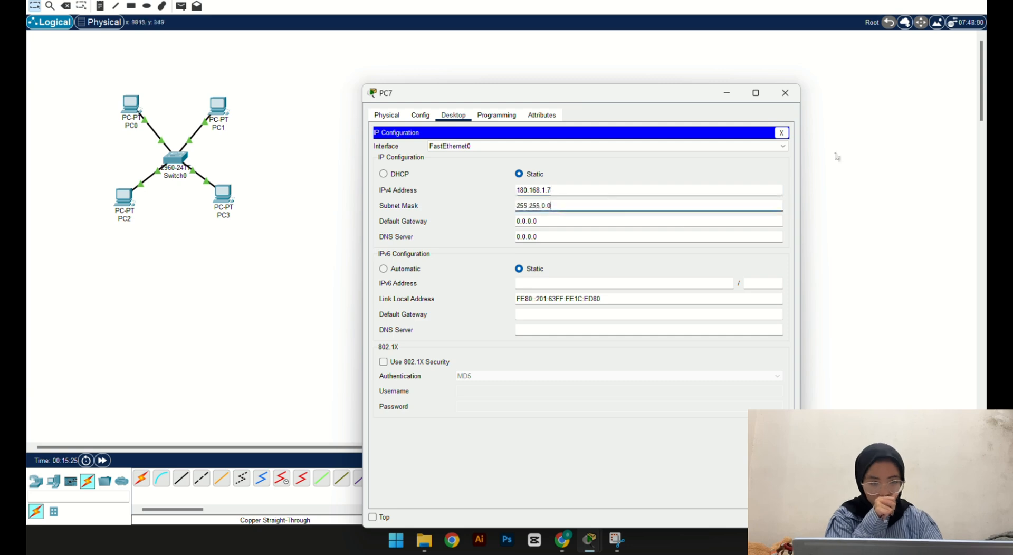
click(786, 93)
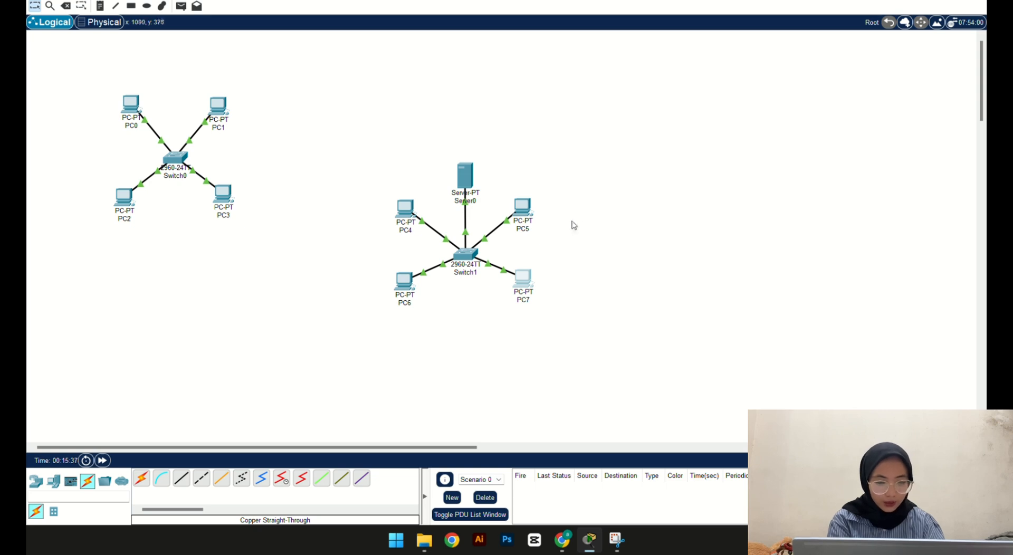
Step: Give Server0 the static IPv4 address 180.168.1.8 with subnet mask 255.255.0.0
click(465, 180)
click(490, 112)
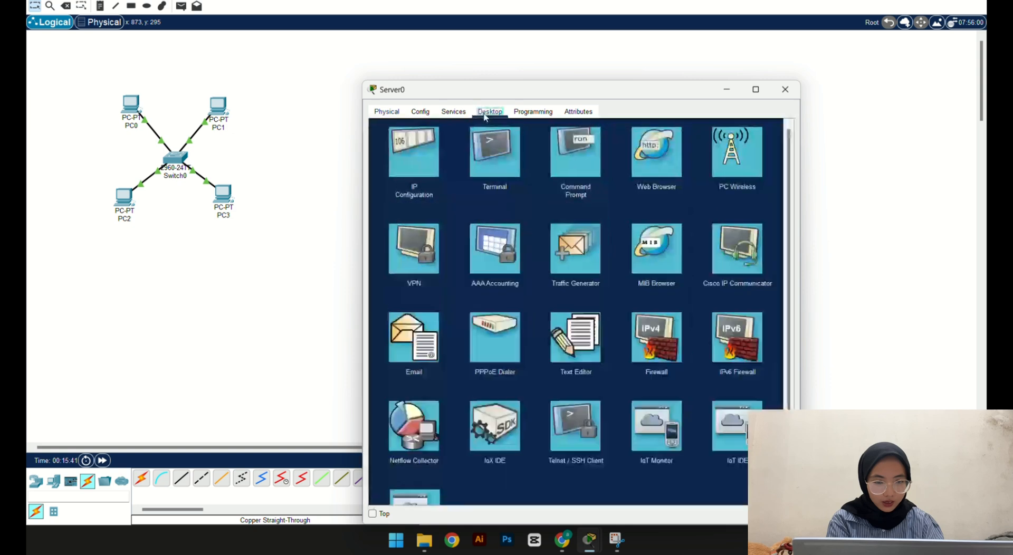
click(414, 153)
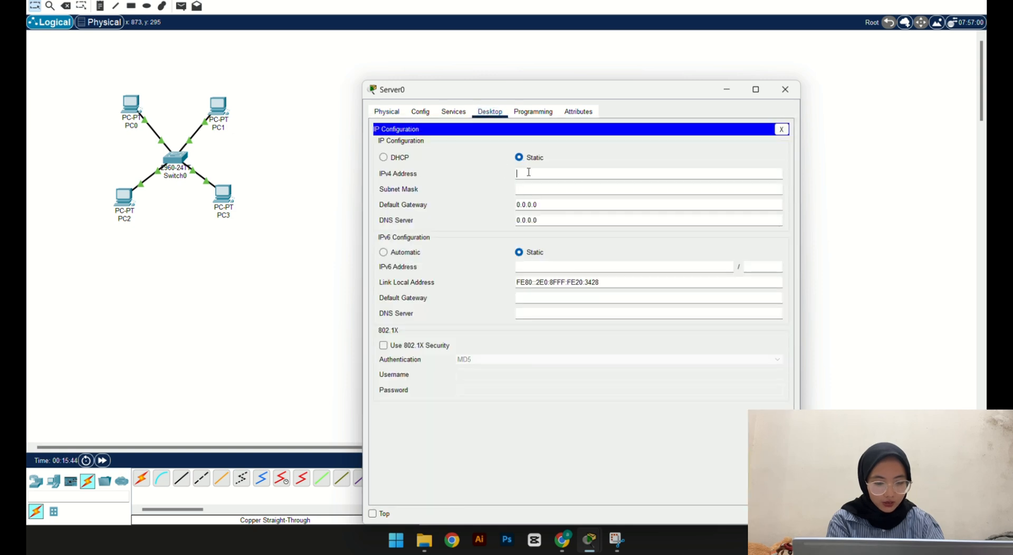
click(528, 173)
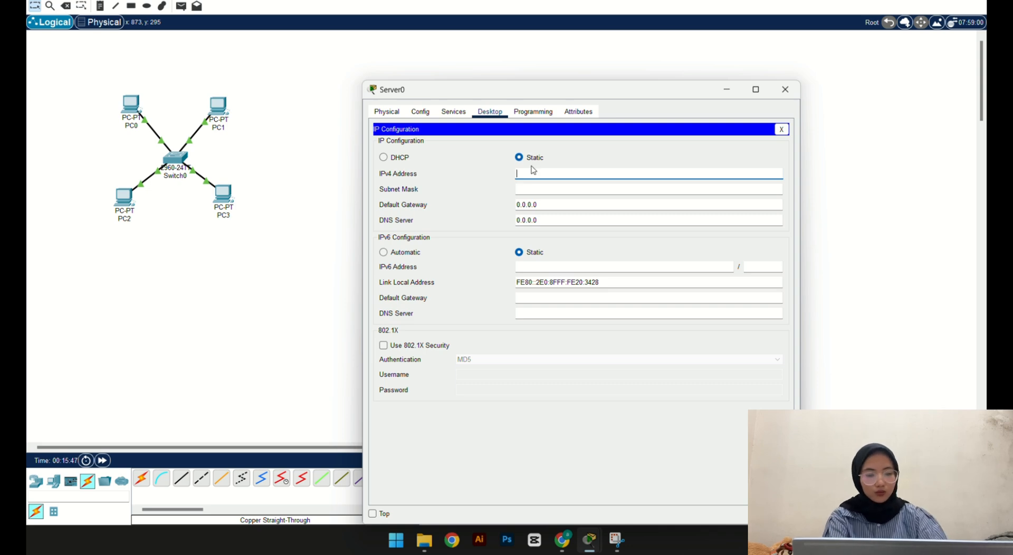
text(180.168)
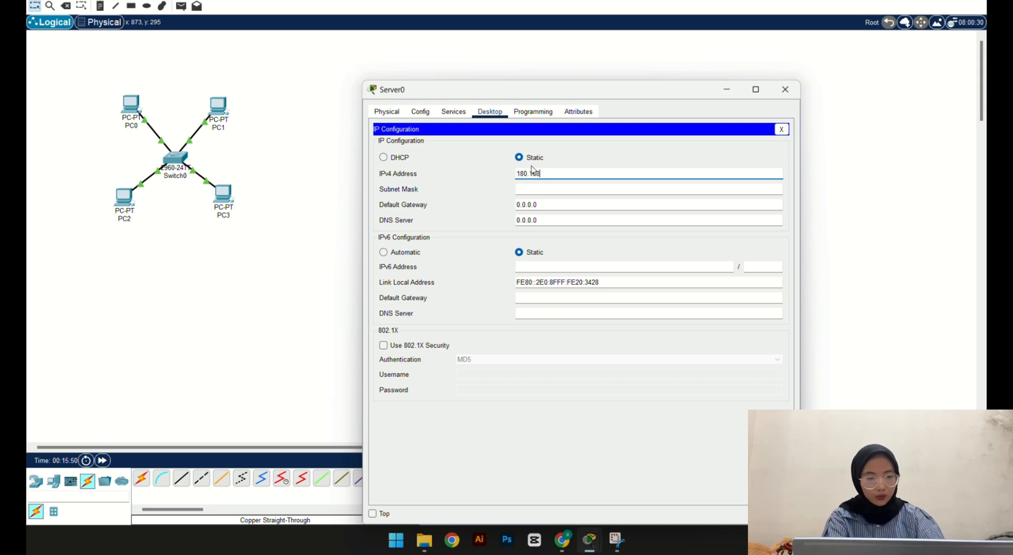
text(.1.)
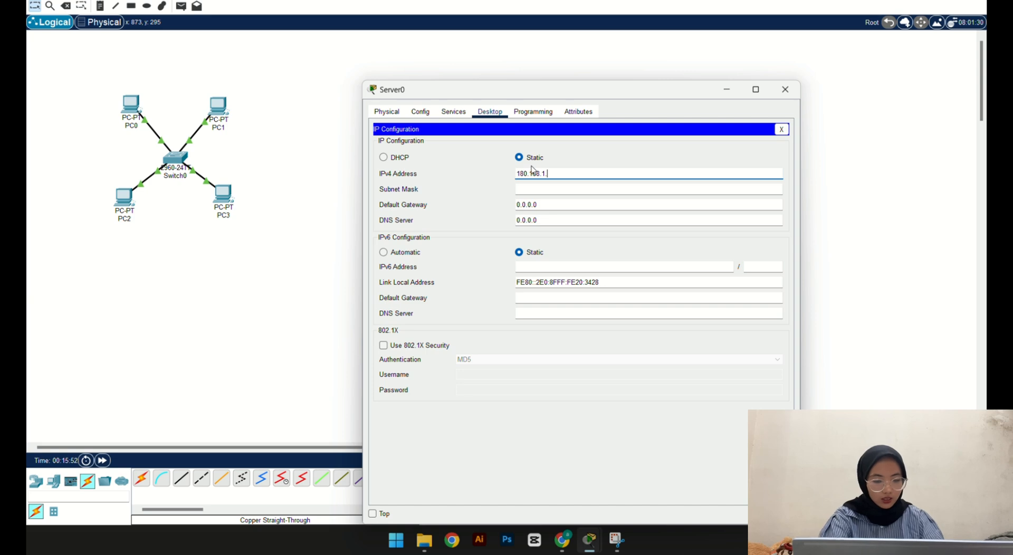
text(8)
key(Tab)
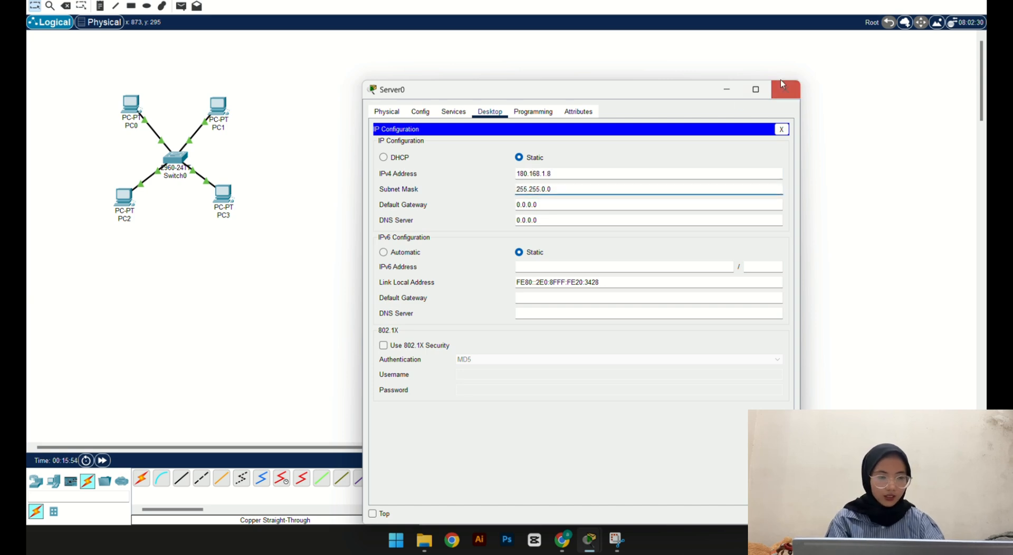
click(783, 90)
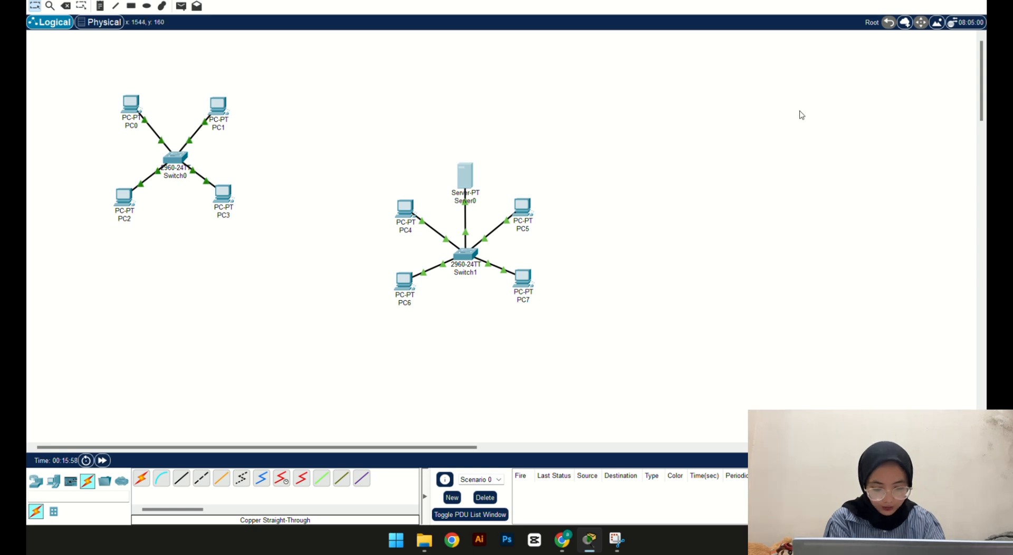
Step: Check the HTTP and HTTPS service settings on Server0, and close its window
click(464, 177)
click(454, 112)
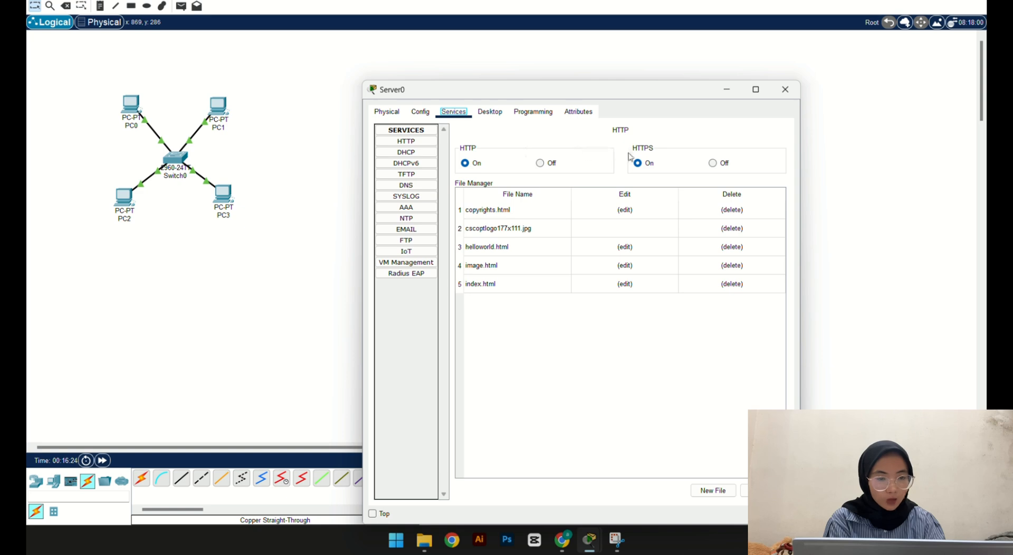
click(490, 112)
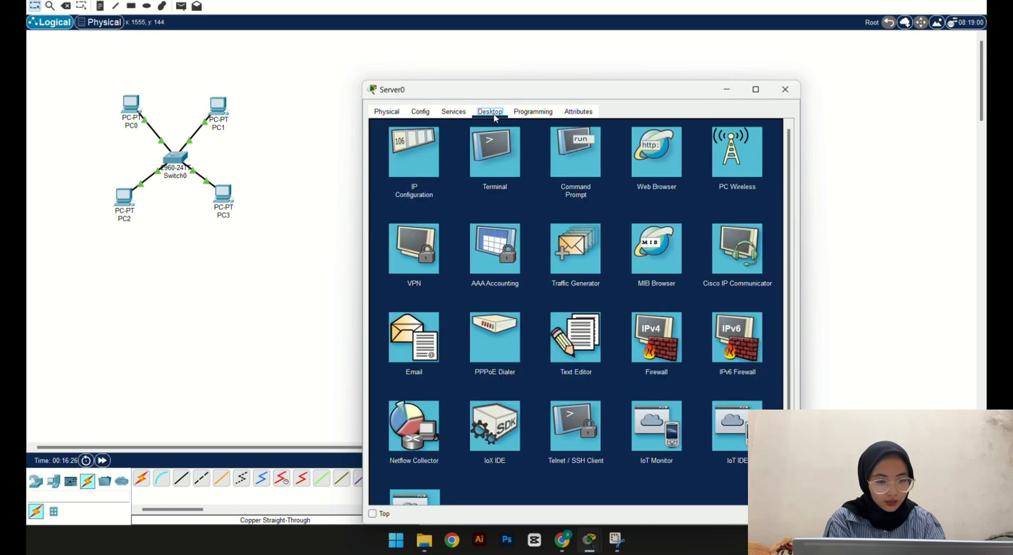
click(785, 89)
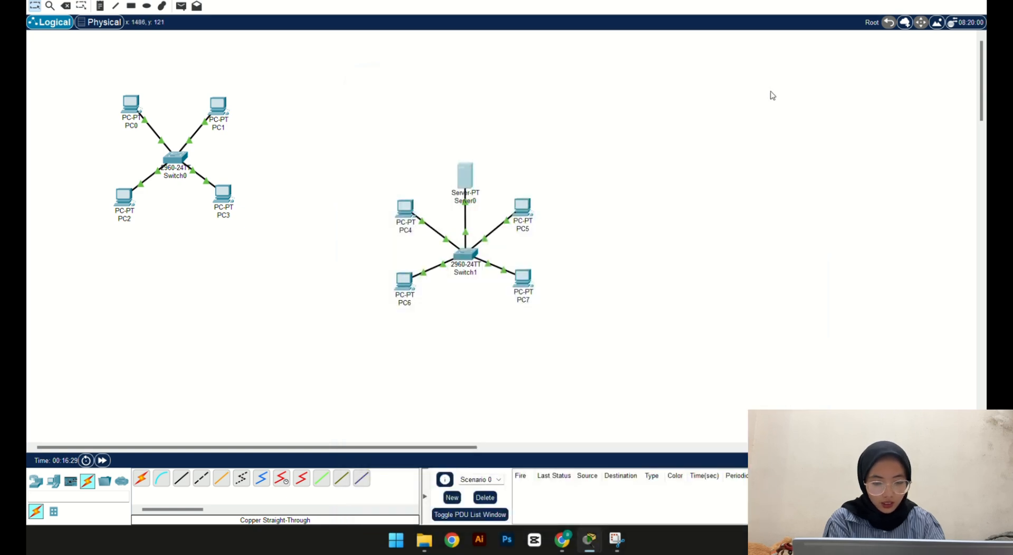
Step: Load the HTTP server's page at 180.168.1.8 in PC4's web browser to test access, and close PC4's window
click(405, 209)
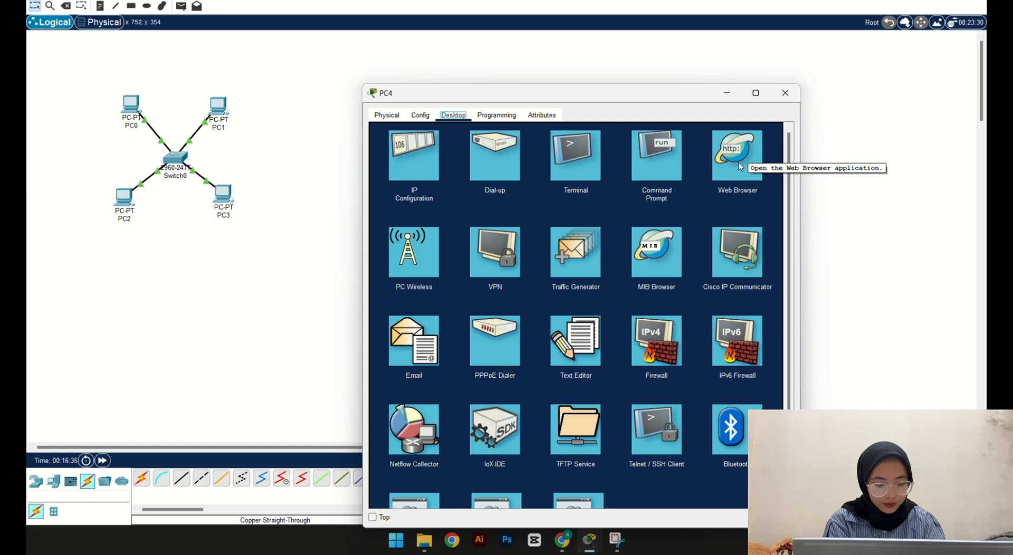
click(740, 168)
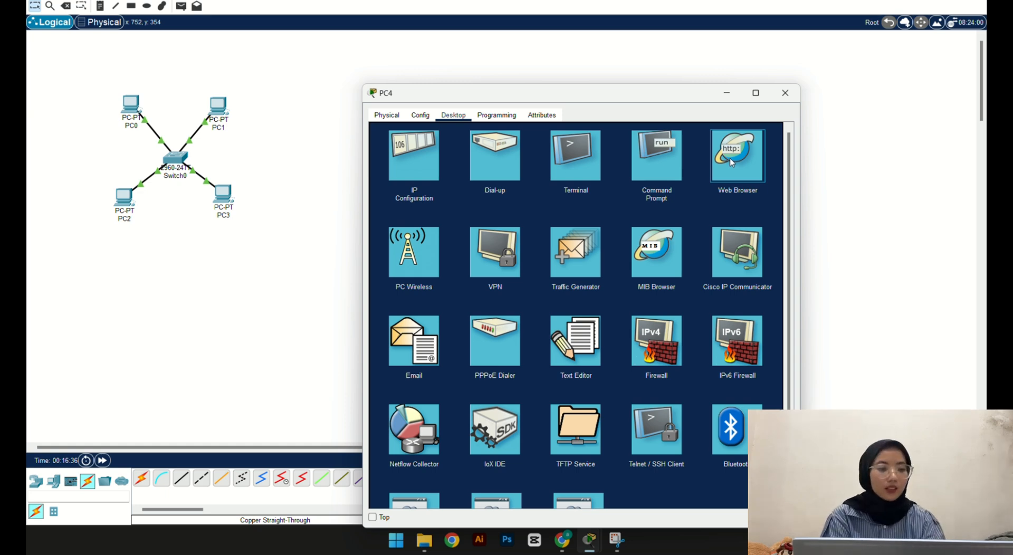
click(731, 162)
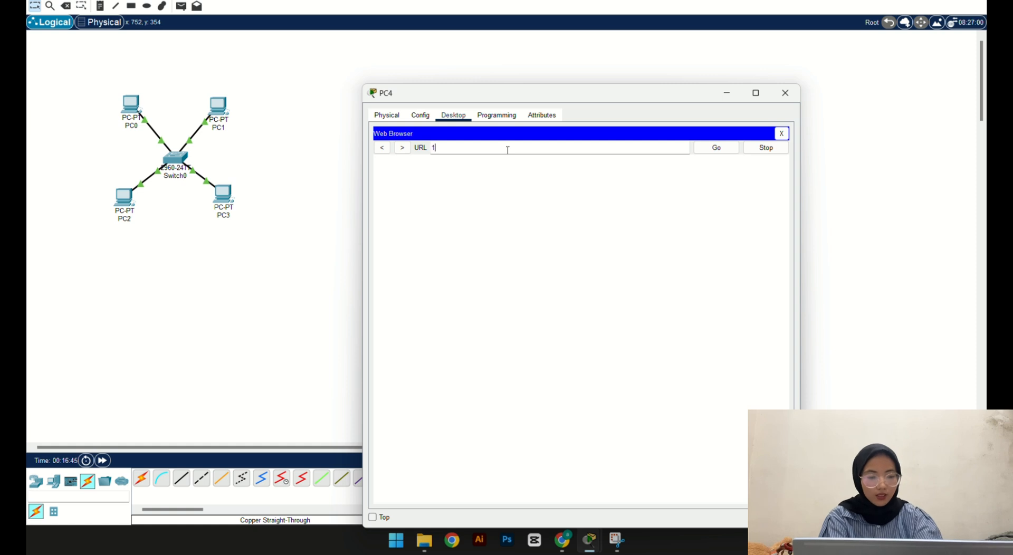
text(180.168.1.8)
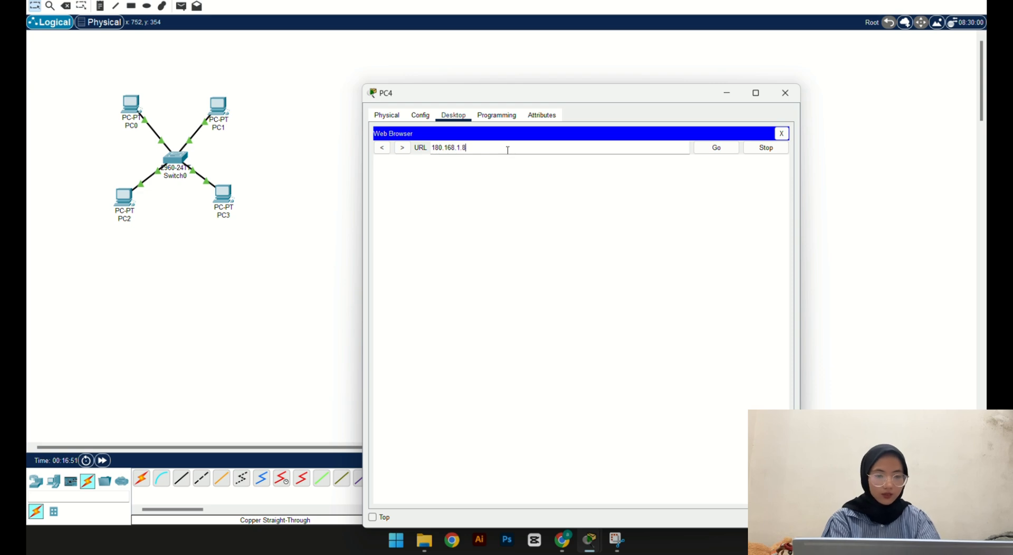
key(Return)
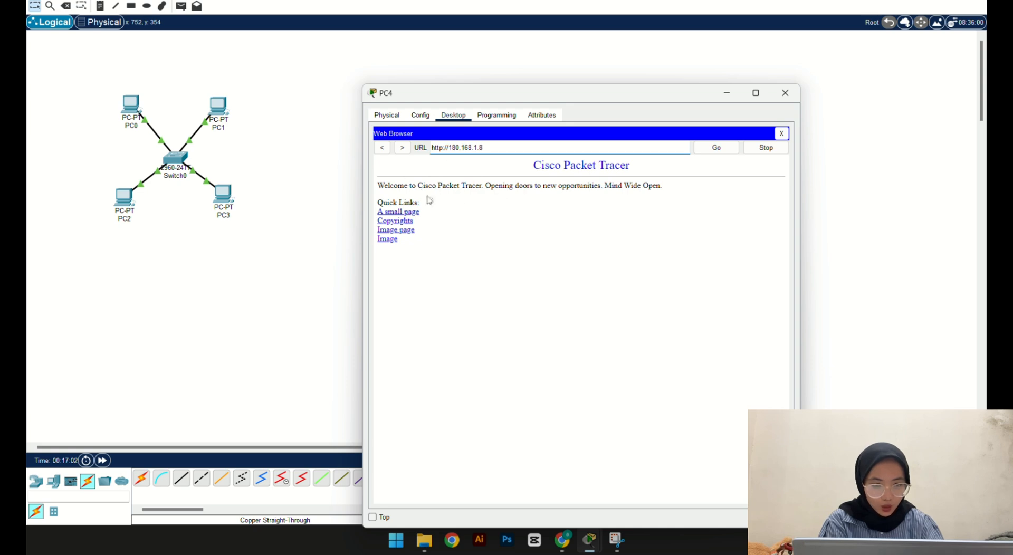
click(785, 95)
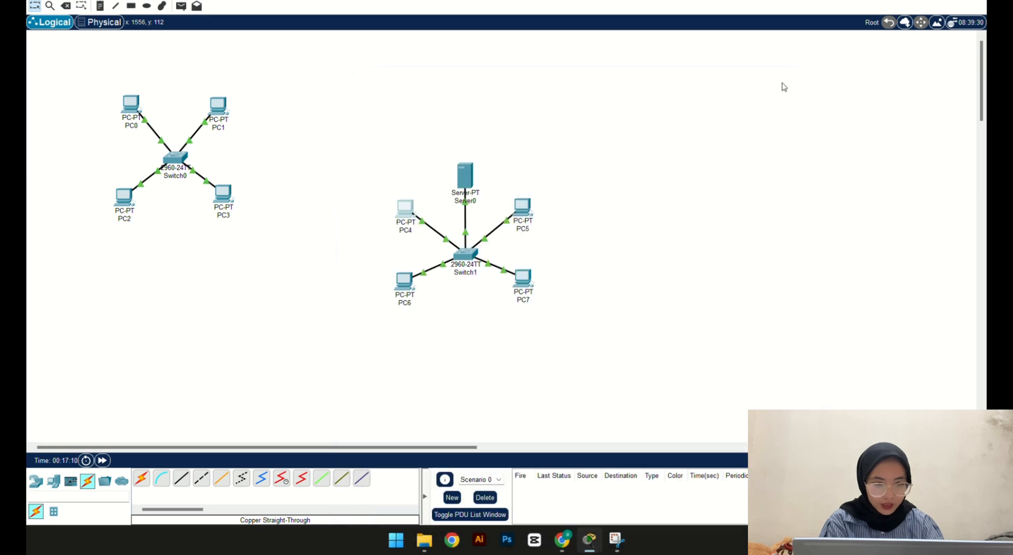
Step: Test PC5's access to the HTTP server by loading 180.168.1.8 in its web browser, and close PC5's window
click(522, 217)
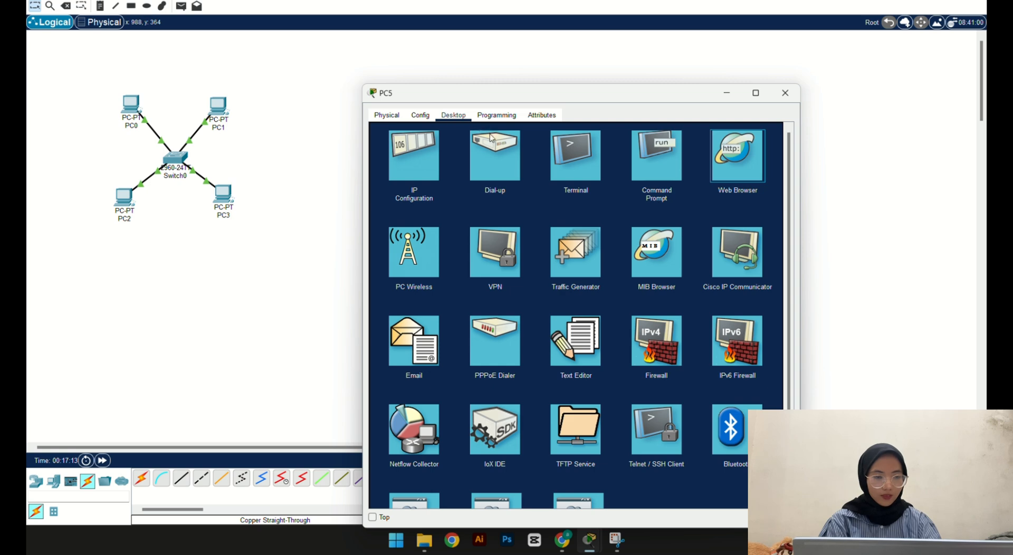
click(748, 138)
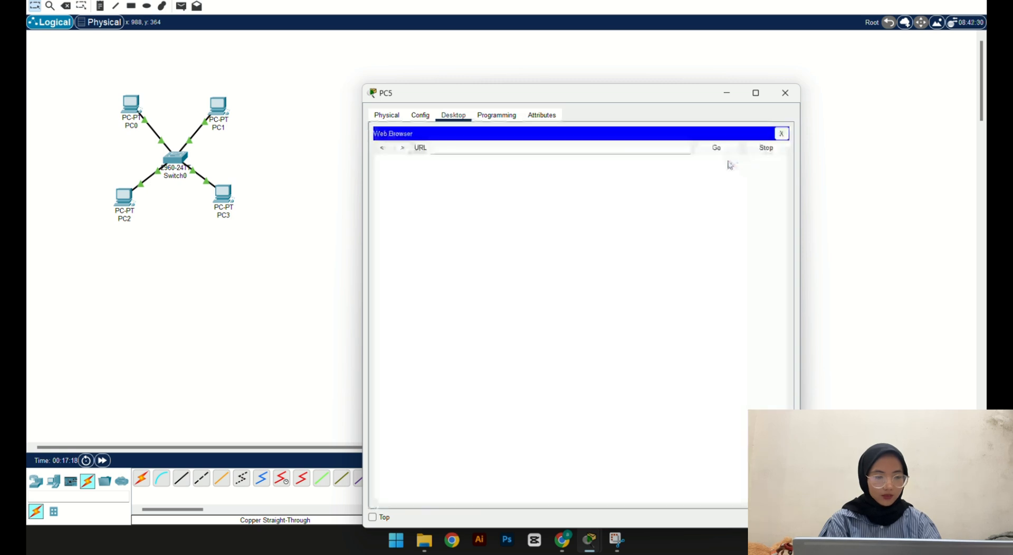
click(455, 149)
text(180.168)
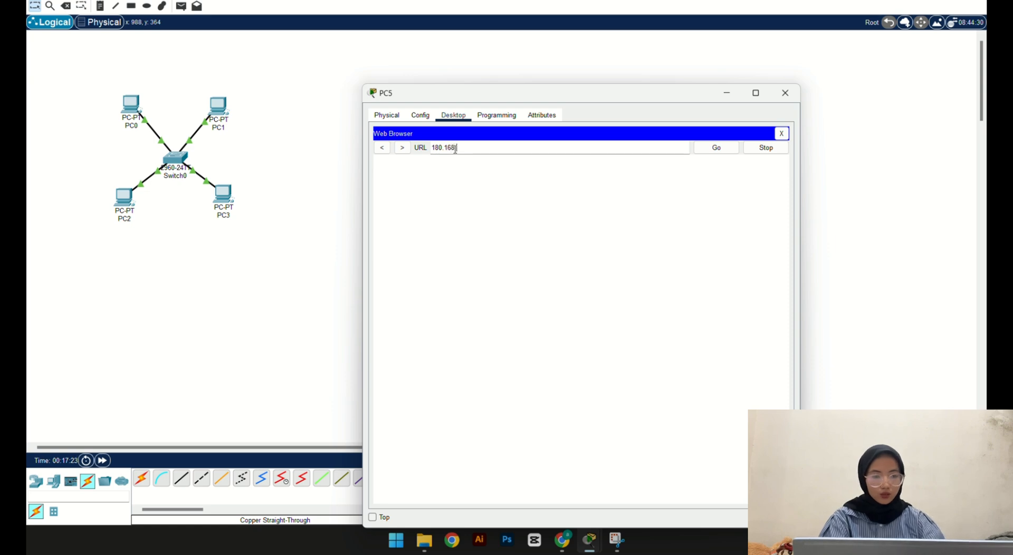
text(.1.8)
key(Return)
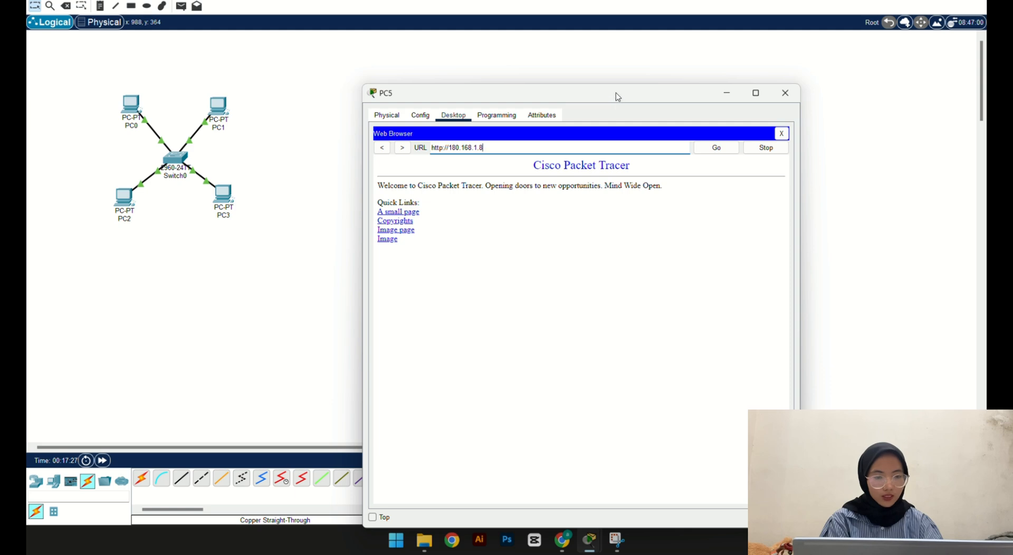
drag(616, 94, 544, 56)
click(715, 59)
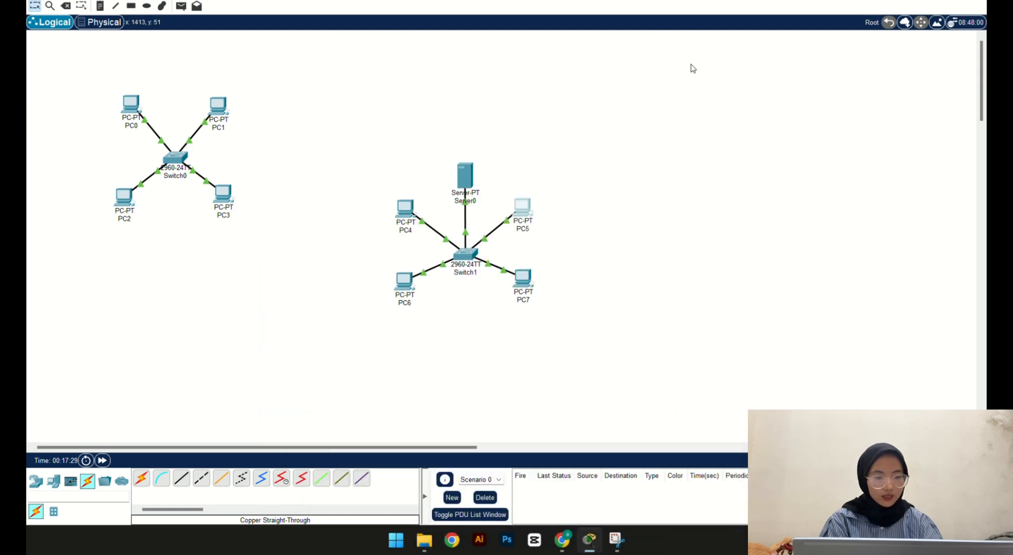
Step: Test PC6's access to the HTTP server by loading 180.168.1.8 in its web browser, and close PC6's window
click(405, 280)
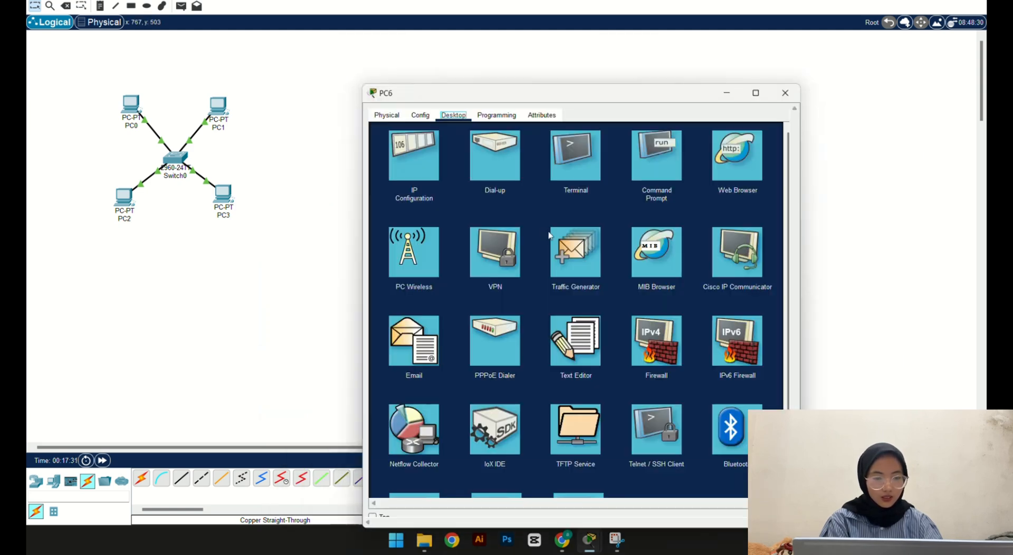
click(739, 152)
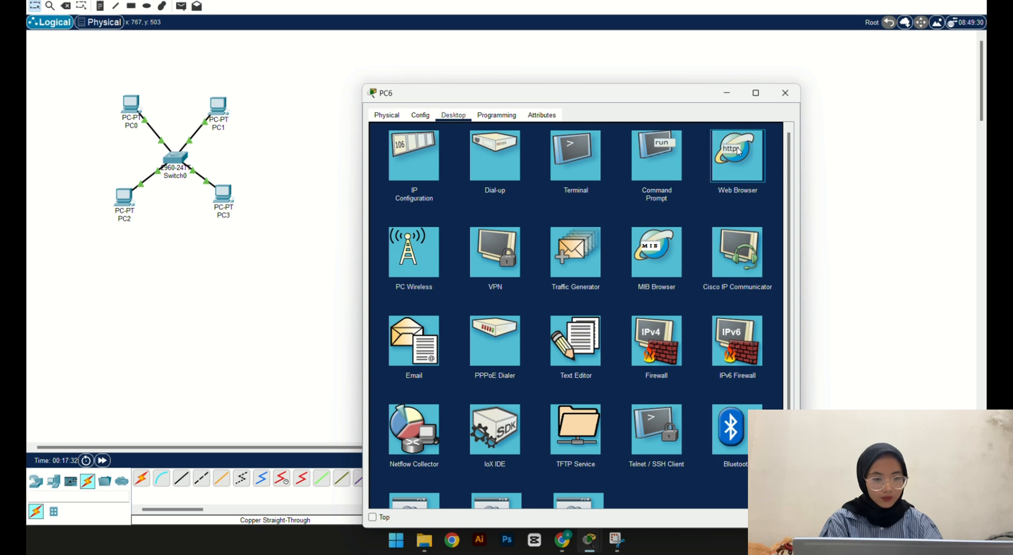
click(713, 159)
click(443, 148)
text(1)
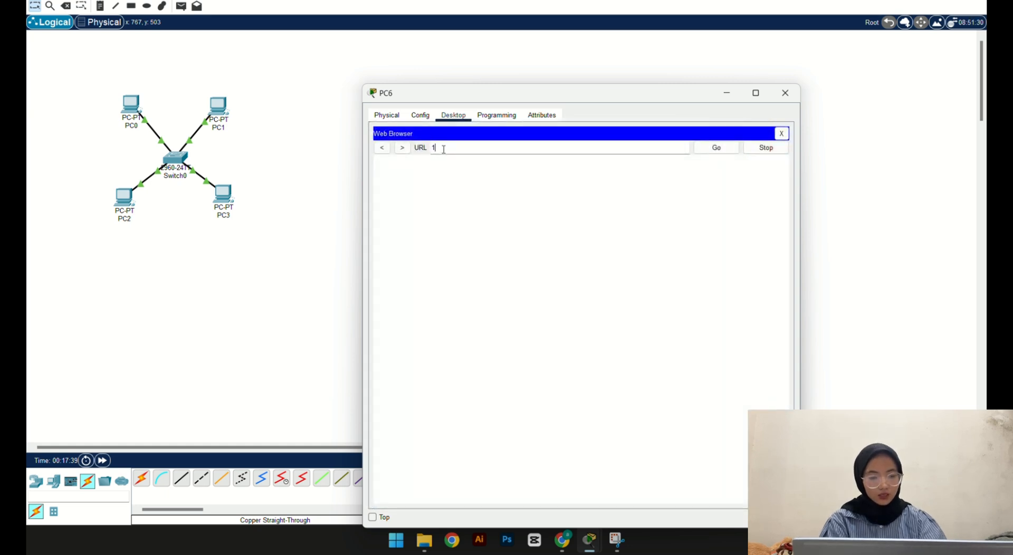
text(80.168.1)
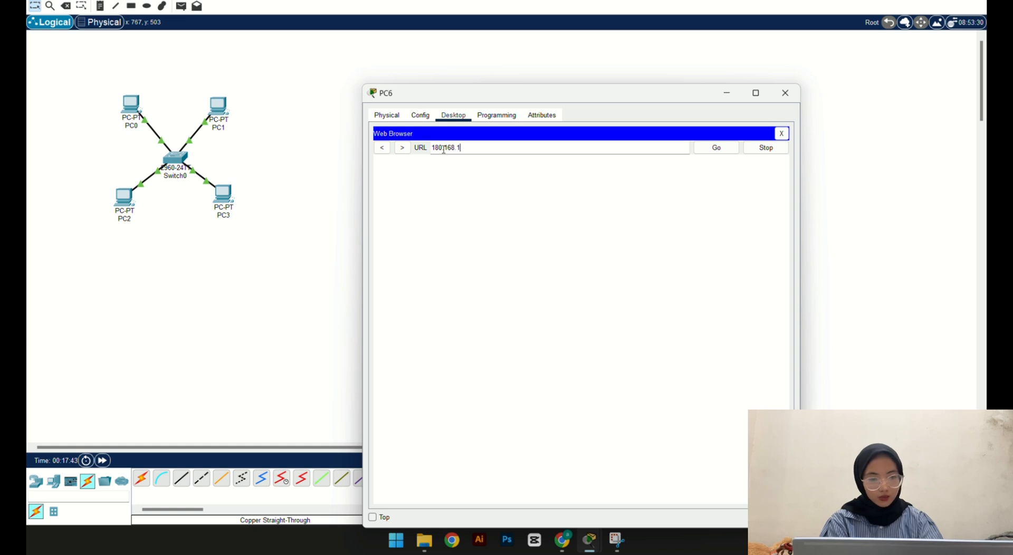
text(.8)
key(Return)
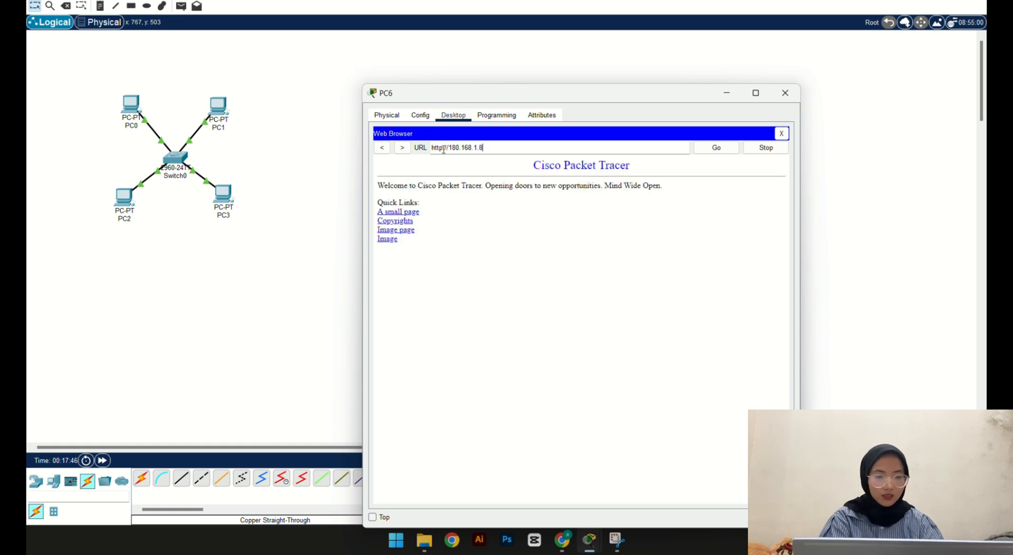
click(785, 94)
Step: Test PC7's access to the HTTP server by loading 180.168.1.8 in its web browser, and close PC7's window
click(524, 278)
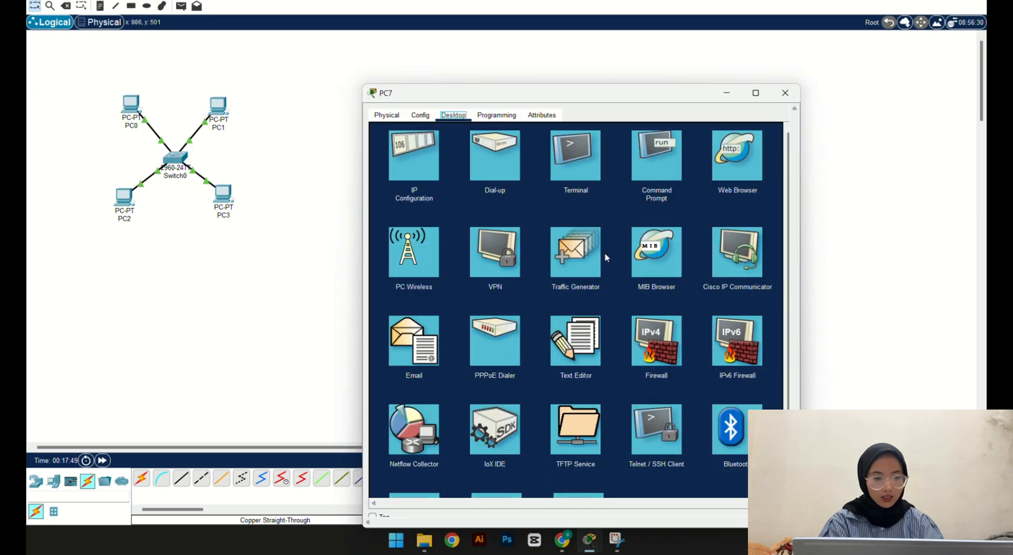
click(732, 165)
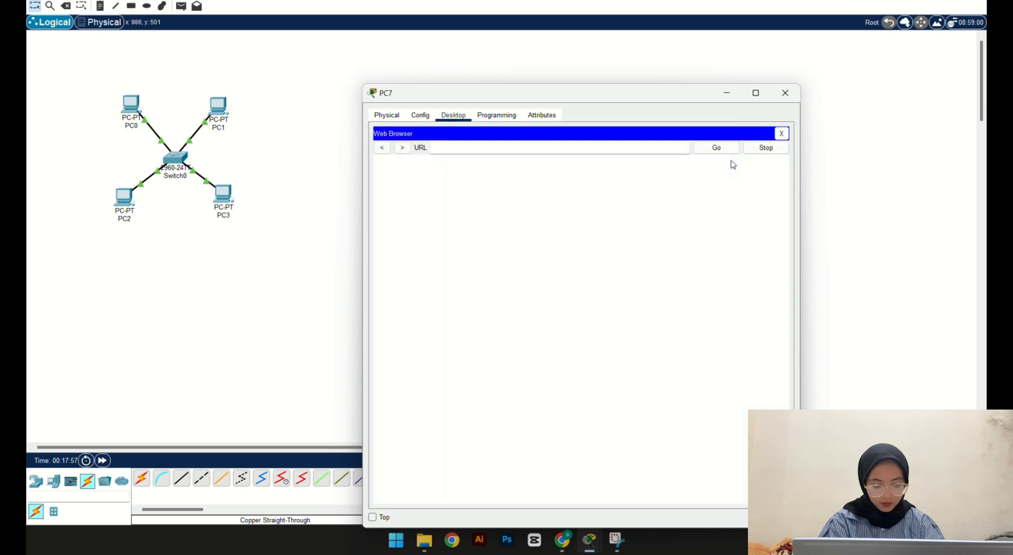
text(18)
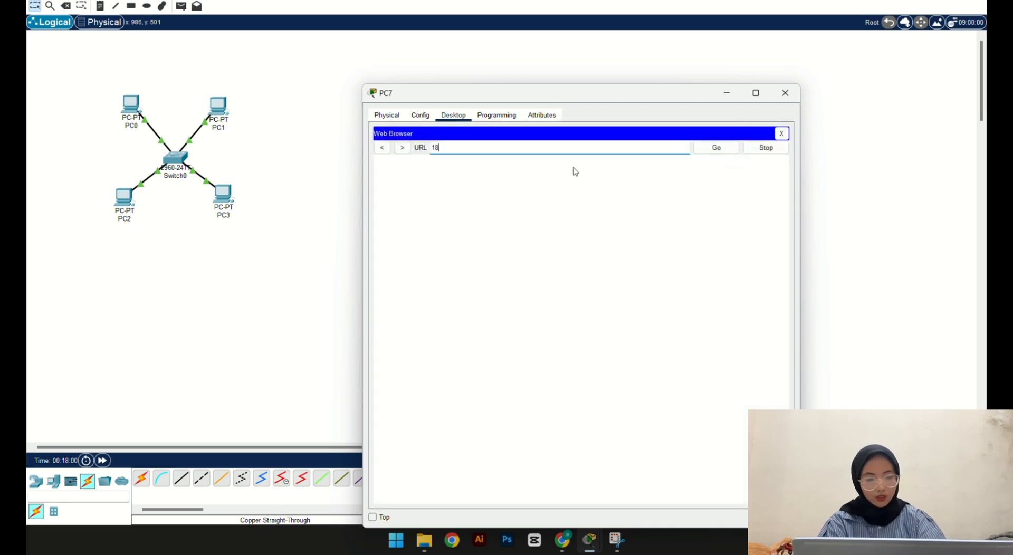
text(0.168)
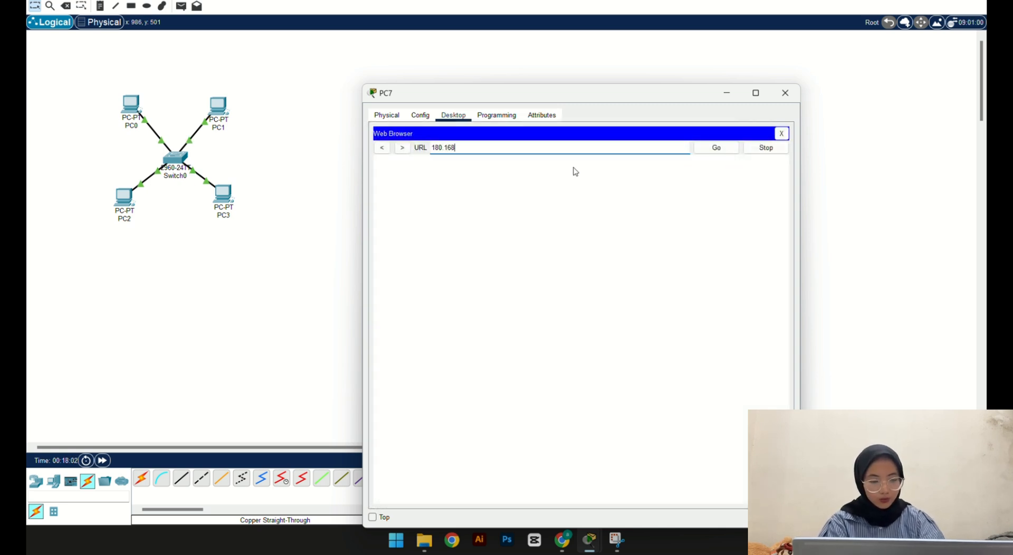
text(.1.8)
key(Return)
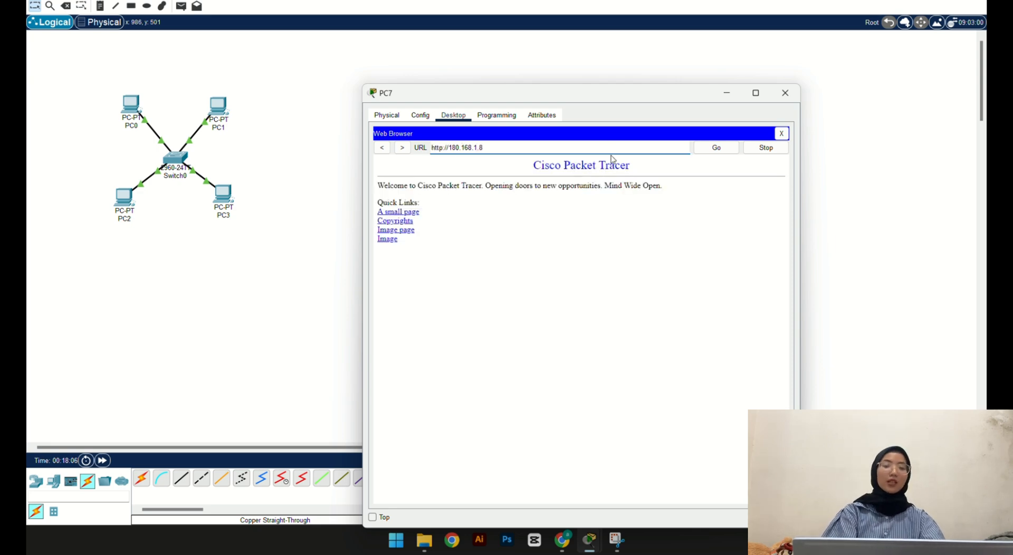
click(786, 94)
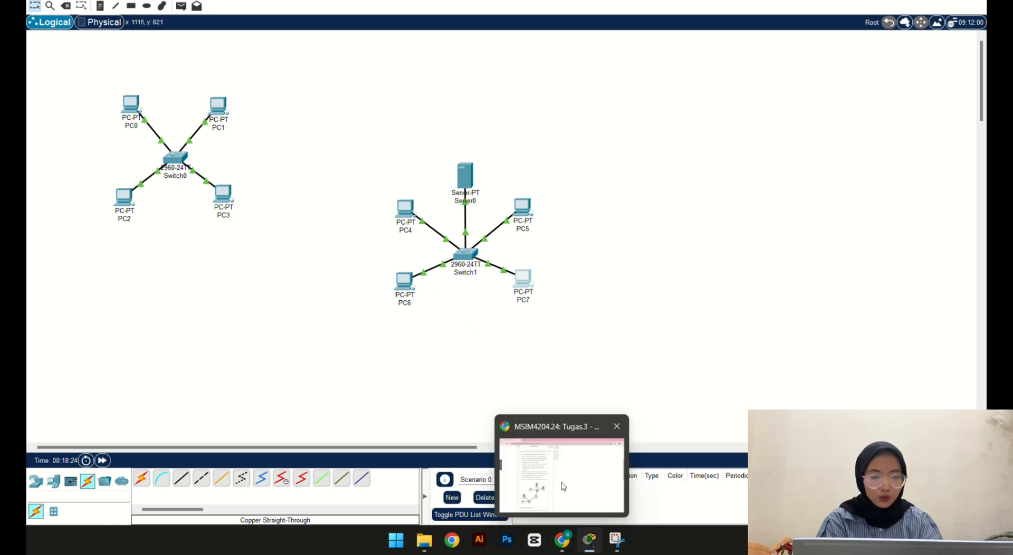
Step: Switch to the assignment page in Chrome and read the tasks following the HTTP server exercise
click(562, 552)
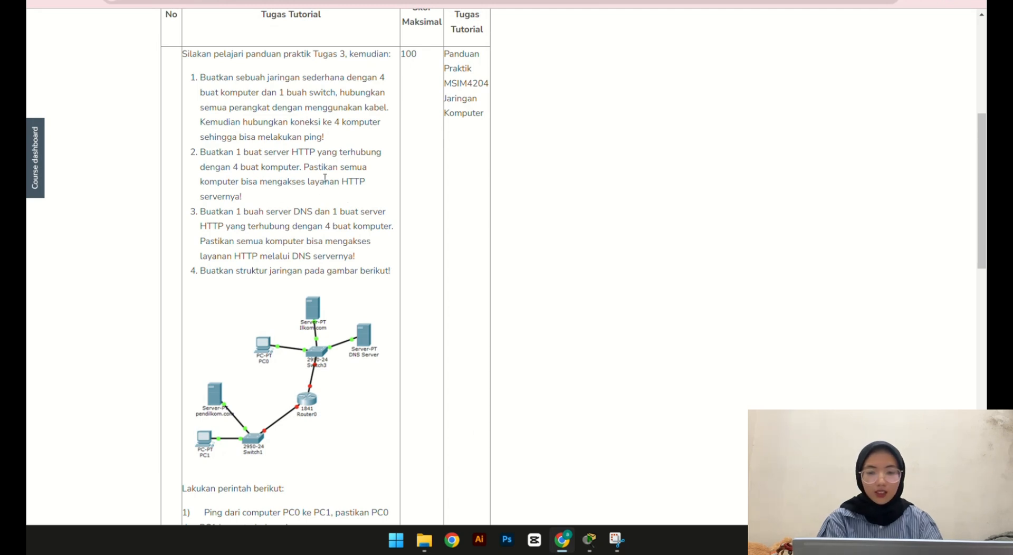
scroll(324, 177, down, 1)
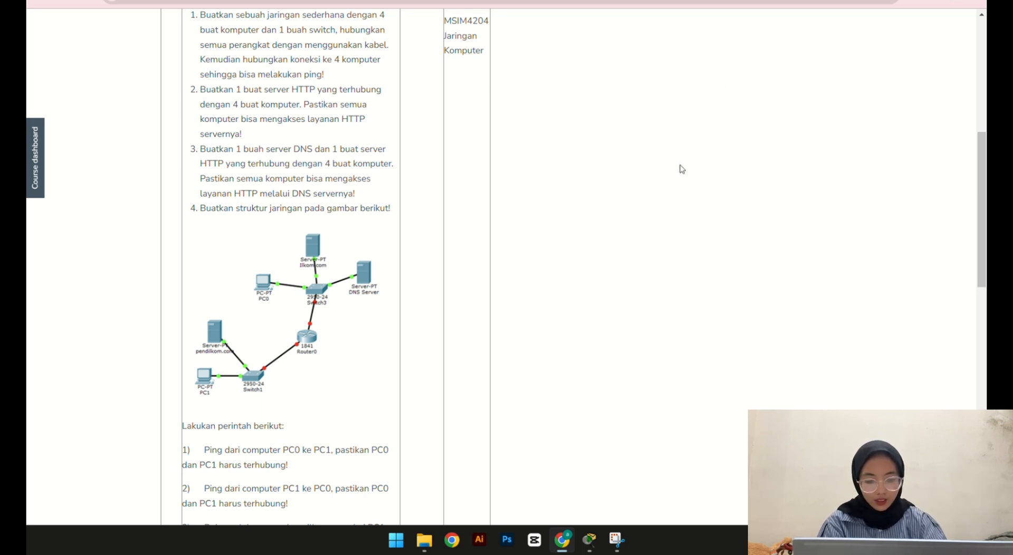
mouse_move(589, 538)
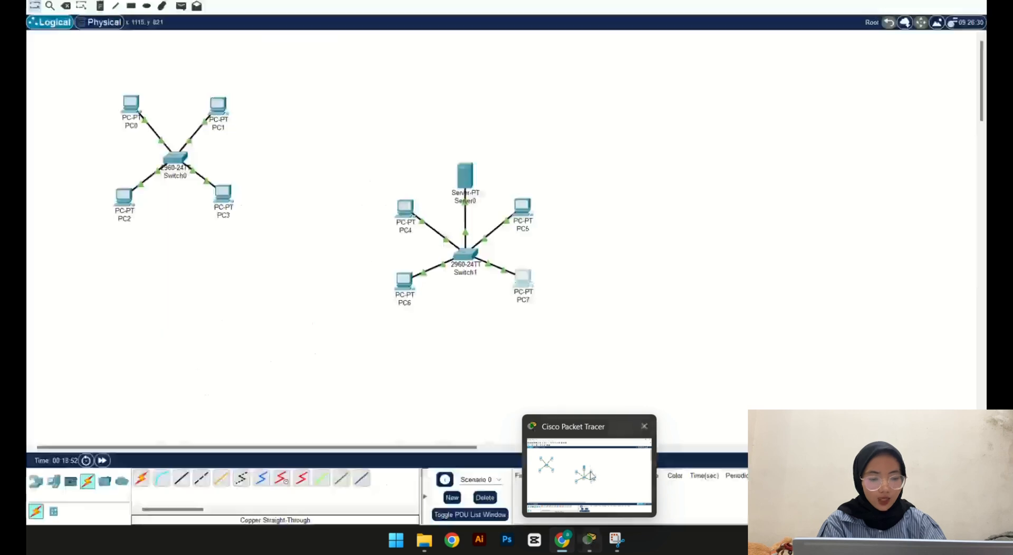
Step: Switch back to Cisco Packet Tracer and place a new server directly below Switch1, between PC6 and PC7
click(591, 475)
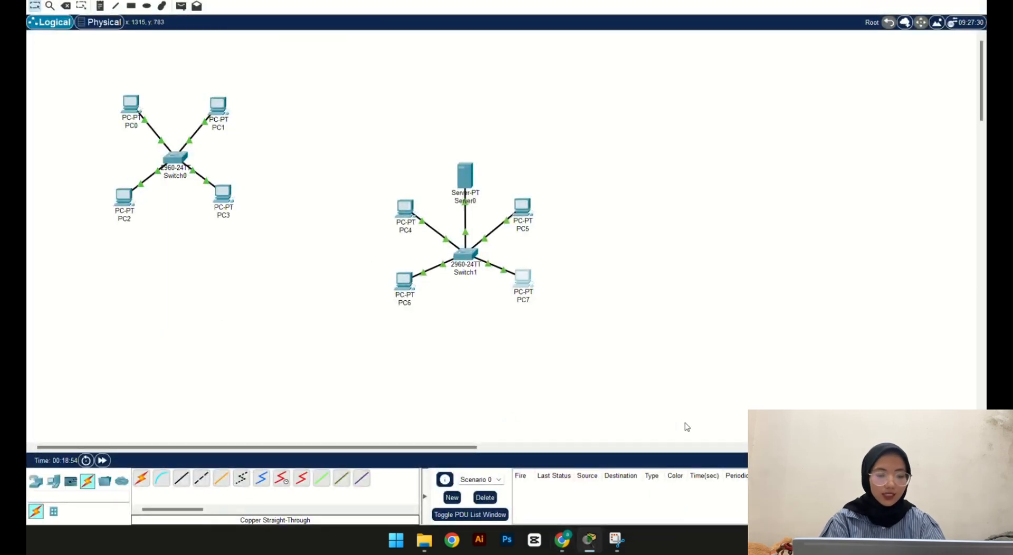
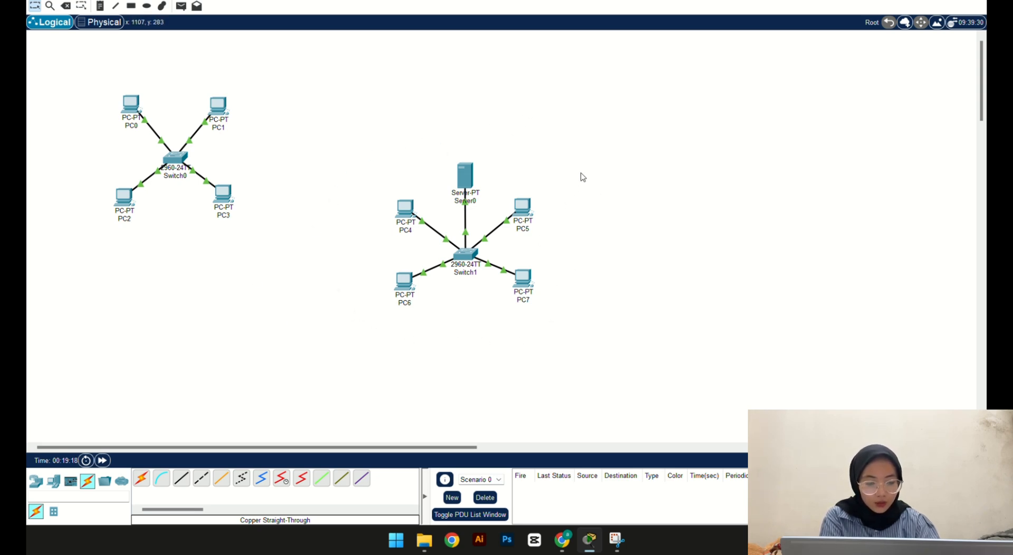
click(36, 481)
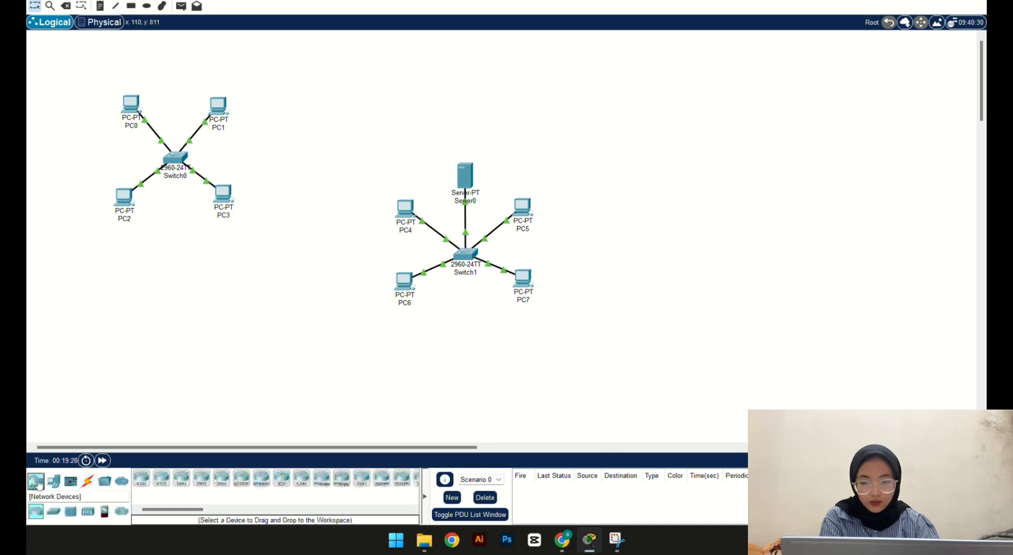
click(54, 481)
drag(181, 479, 432, 376)
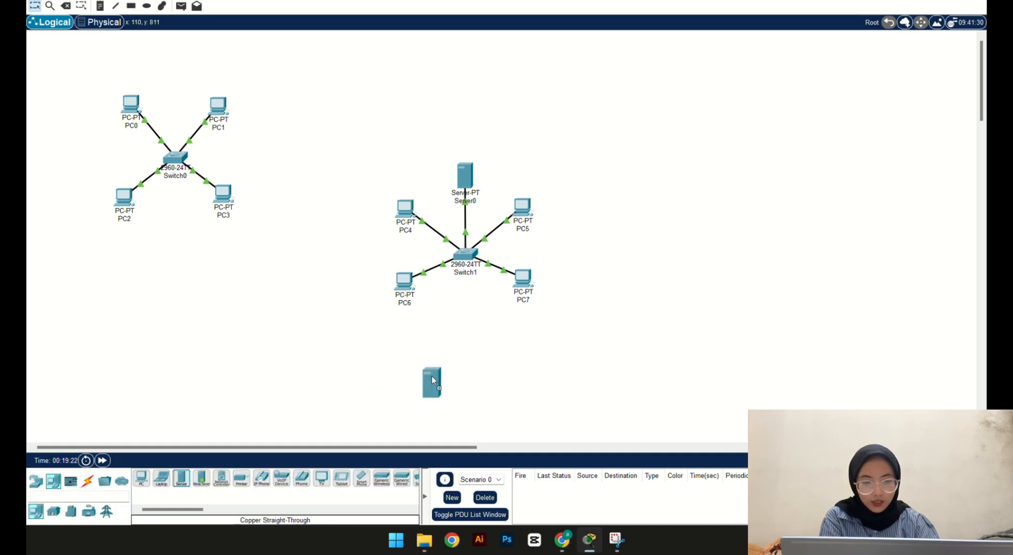
drag(468, 322, 466, 315)
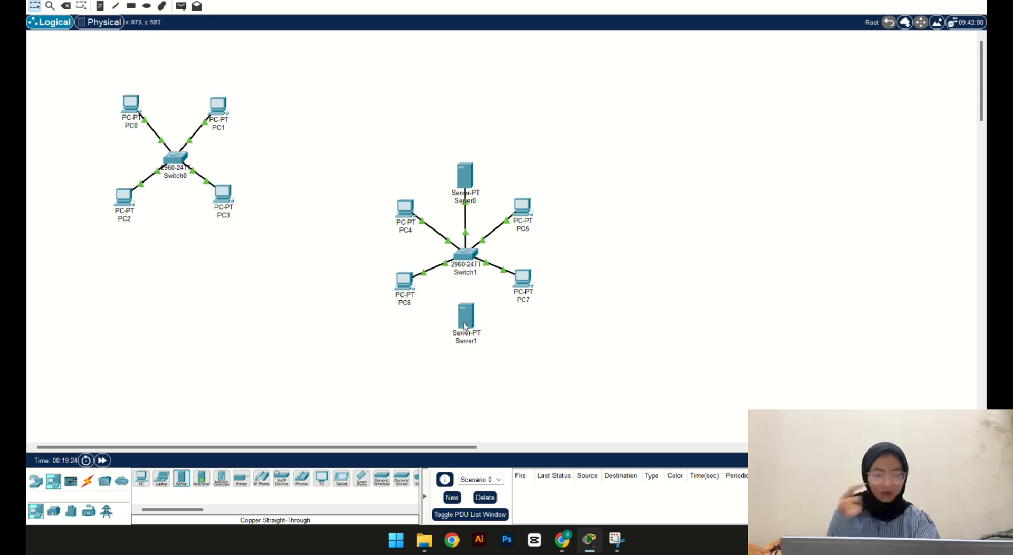
Step: Rename the new server below Switch1 as DNS
mouse_move(465, 326)
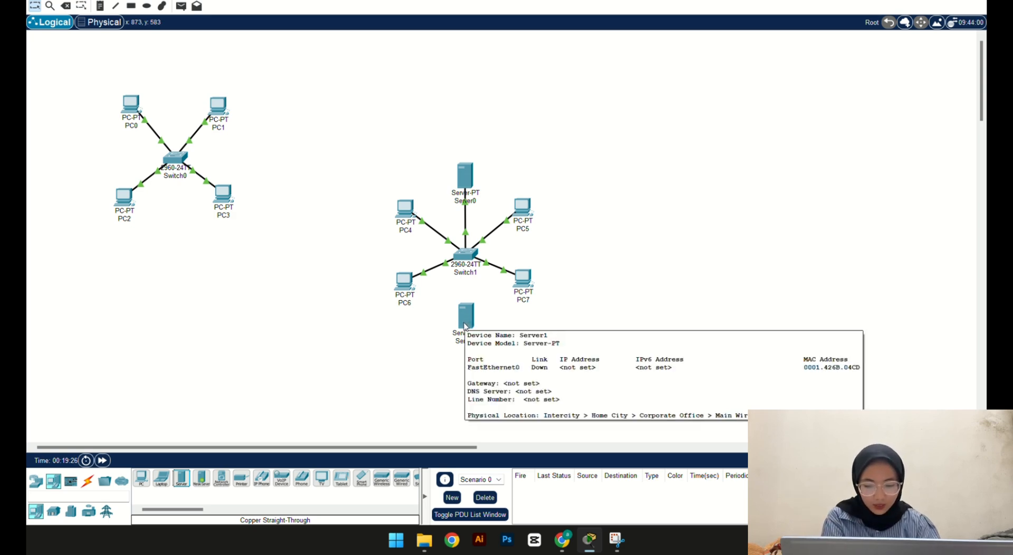
click(470, 341)
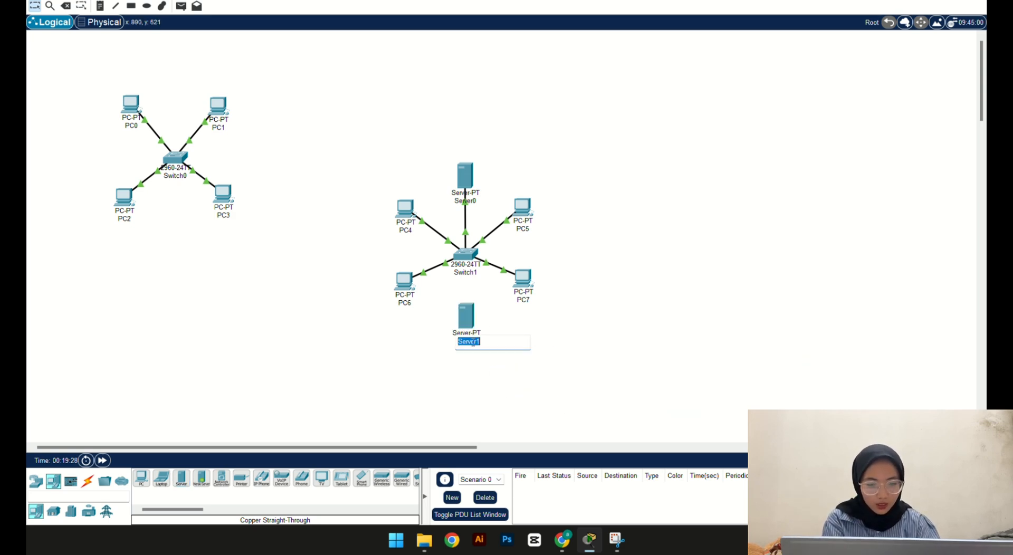
key(BackSpace)
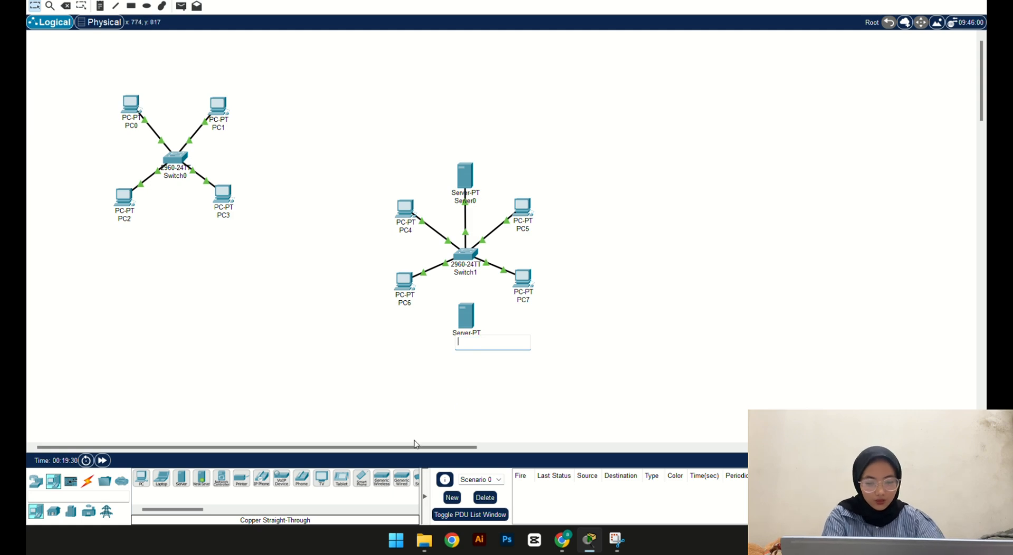
text(DNS)
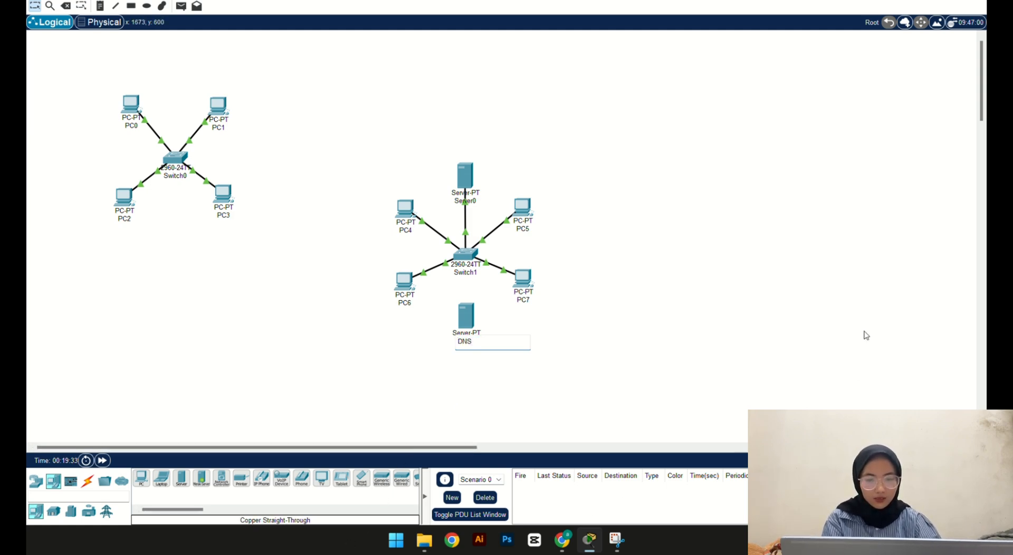
click(693, 291)
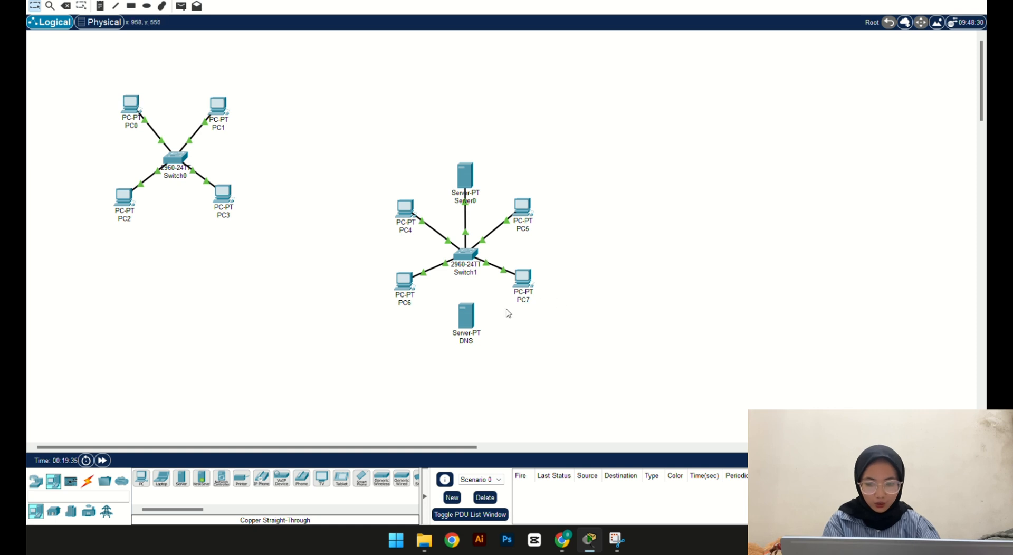
Step: Connect the DNS server's FastEthernet0 port to Switch1's FastEthernet0/6 port with a copper straight-through cable
click(87, 482)
click(181, 478)
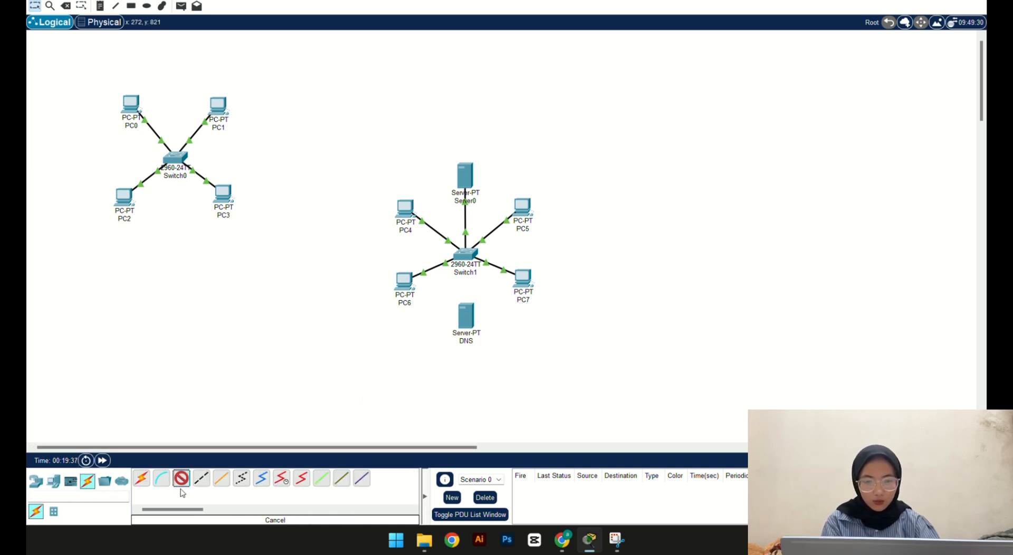
click(467, 318)
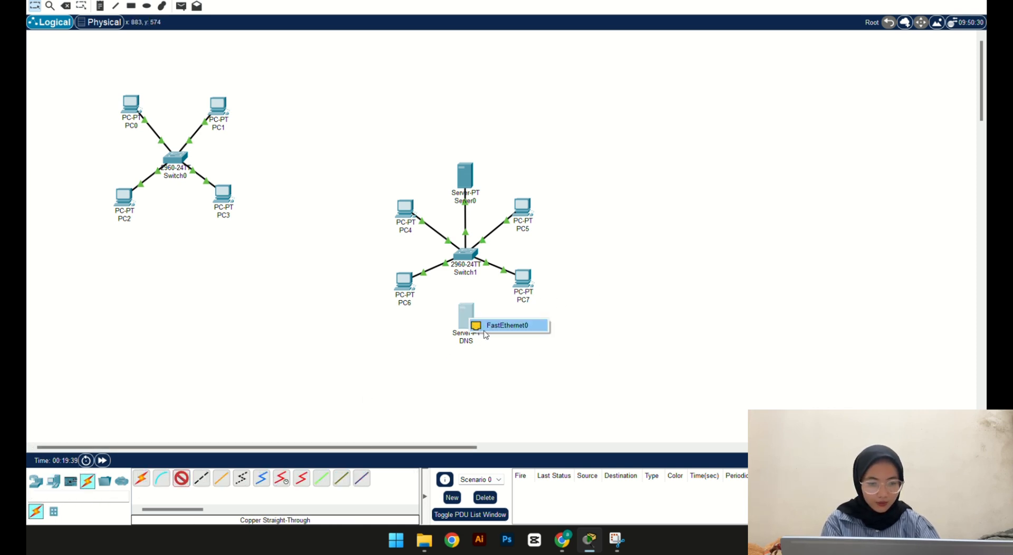
click(486, 326)
click(467, 257)
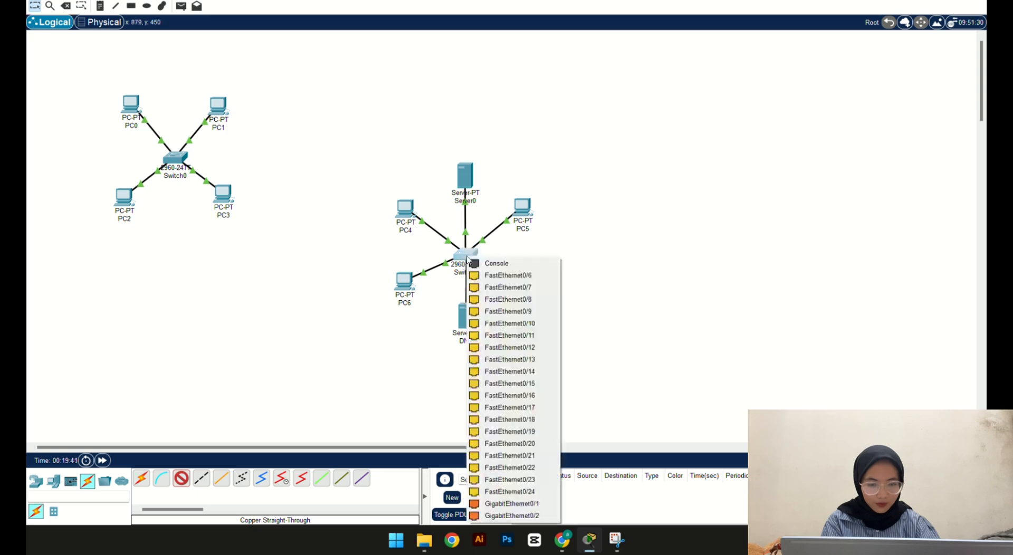
click(500, 275)
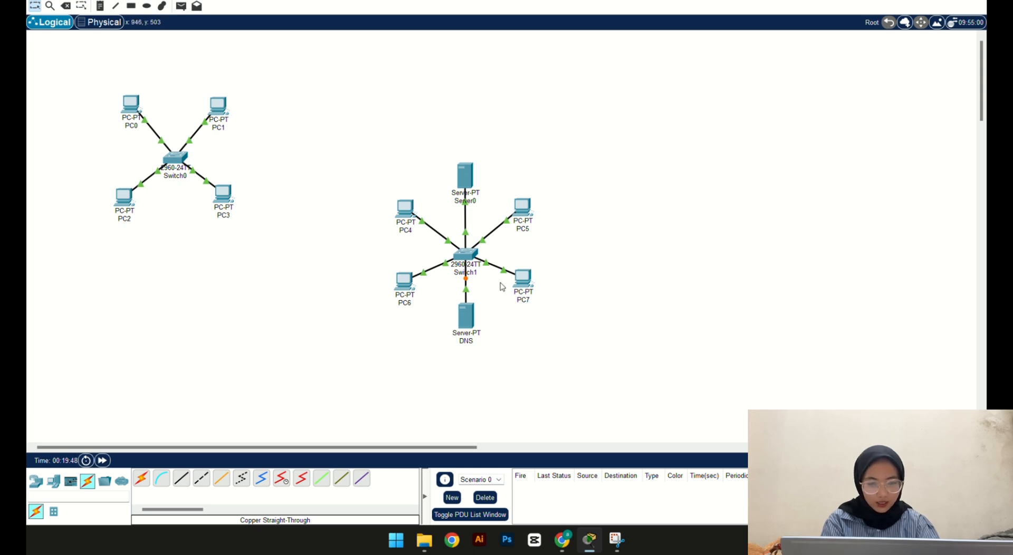
Step: Give the DNS server the static IPv4 address 180.168.1.9 with subnet mask 255.255.0.0
click(473, 320)
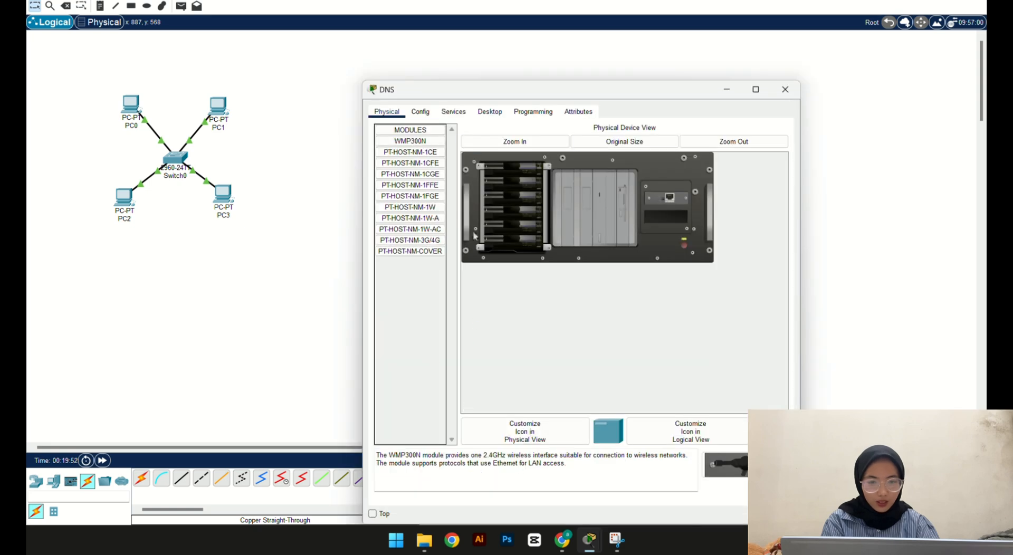
click(490, 112)
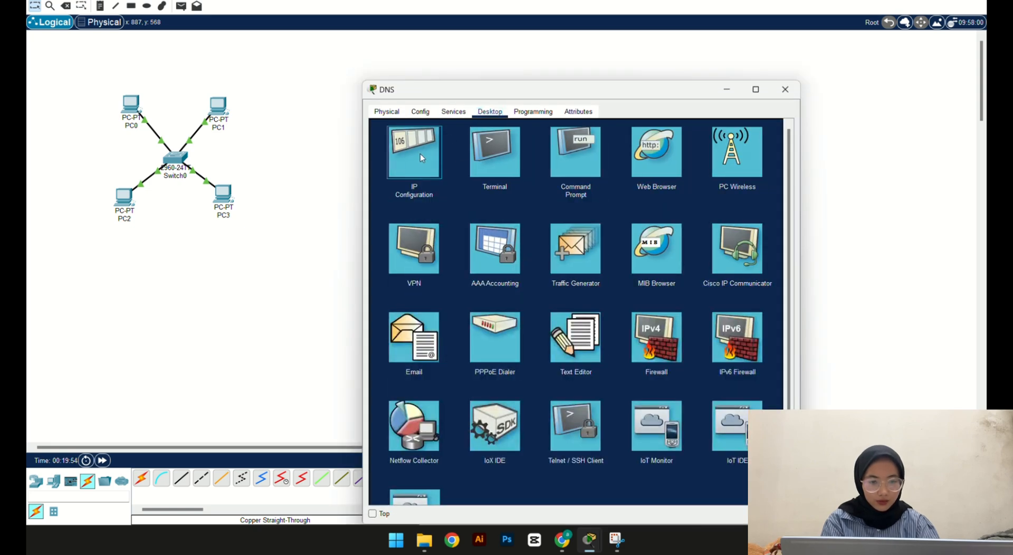
click(420, 154)
click(554, 170)
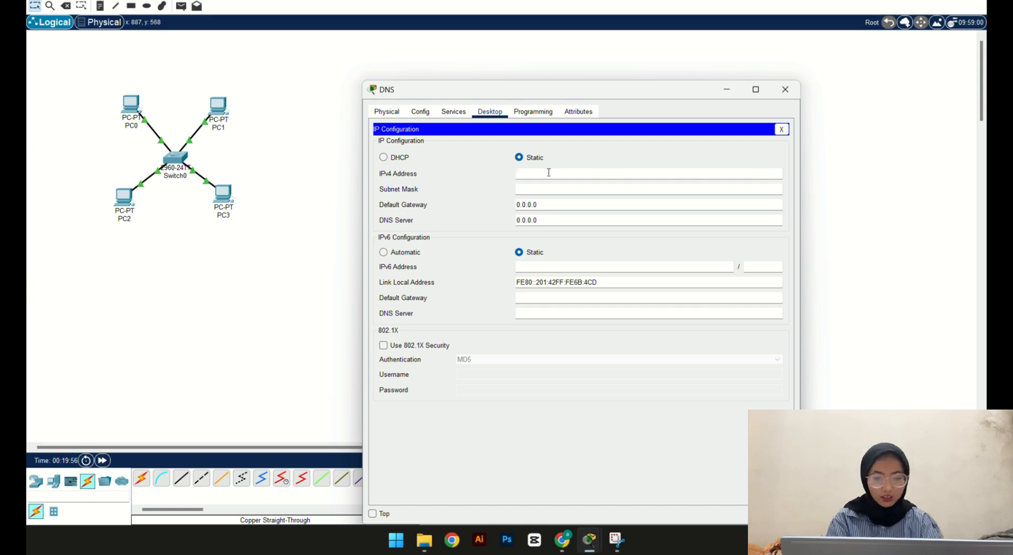
text(180.168.1)
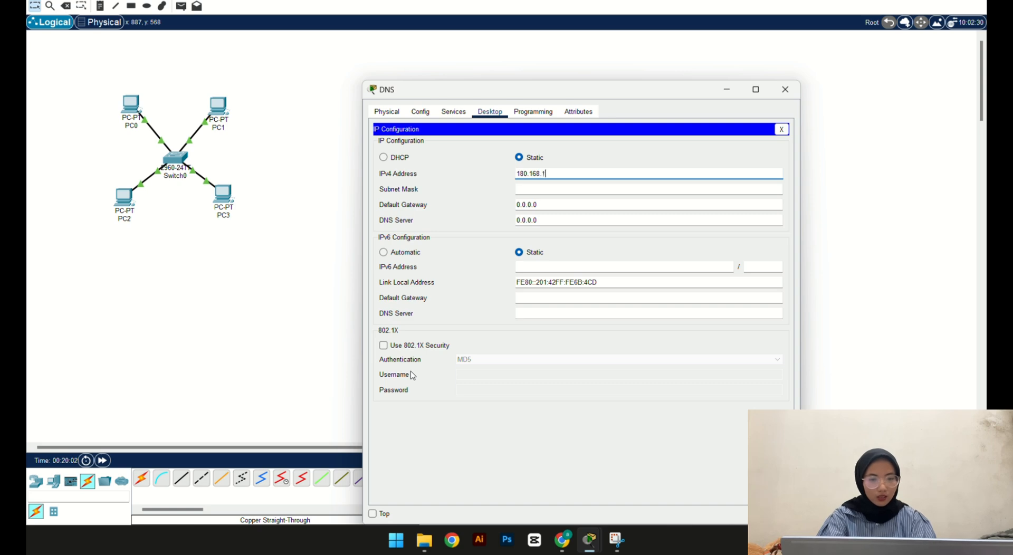
text(.)
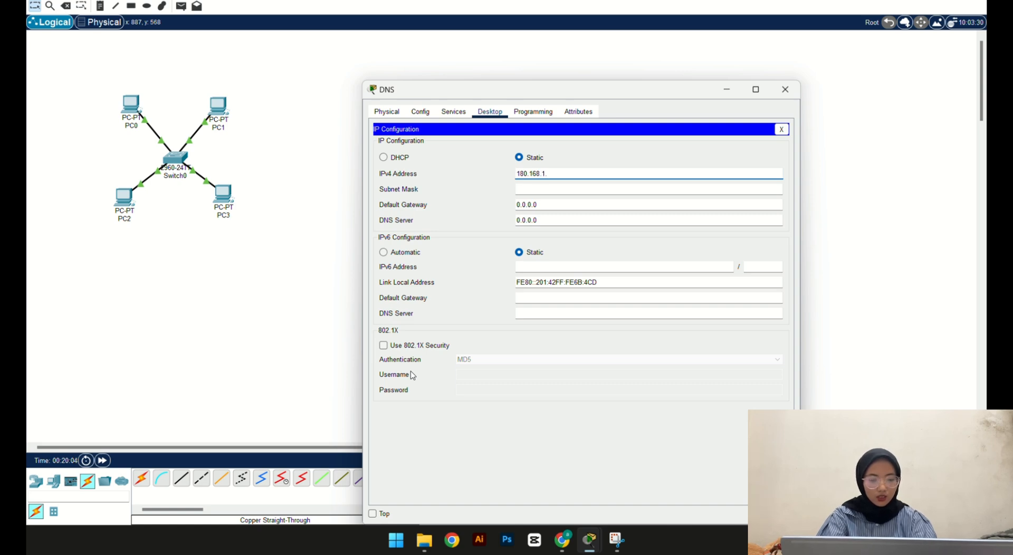
text(9)
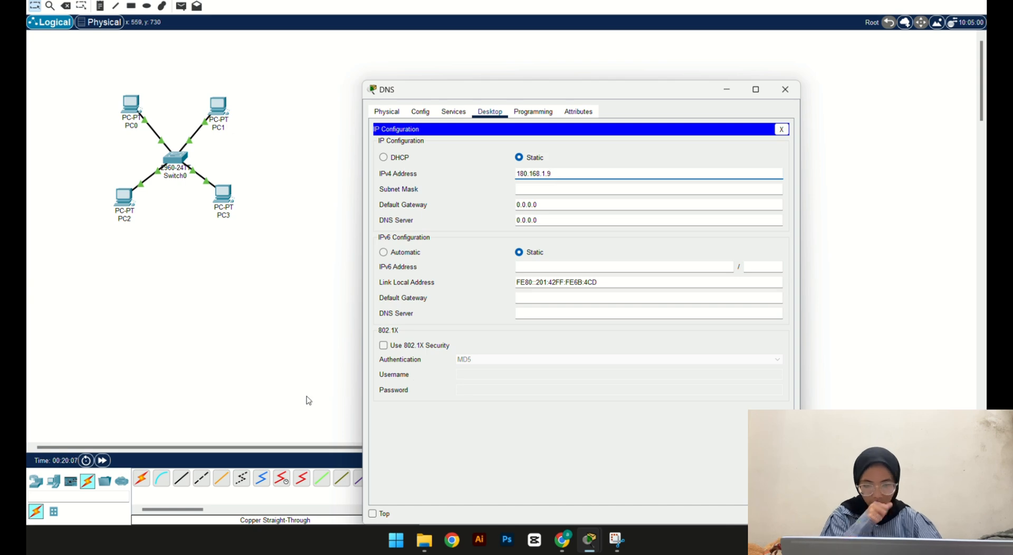
click(583, 191)
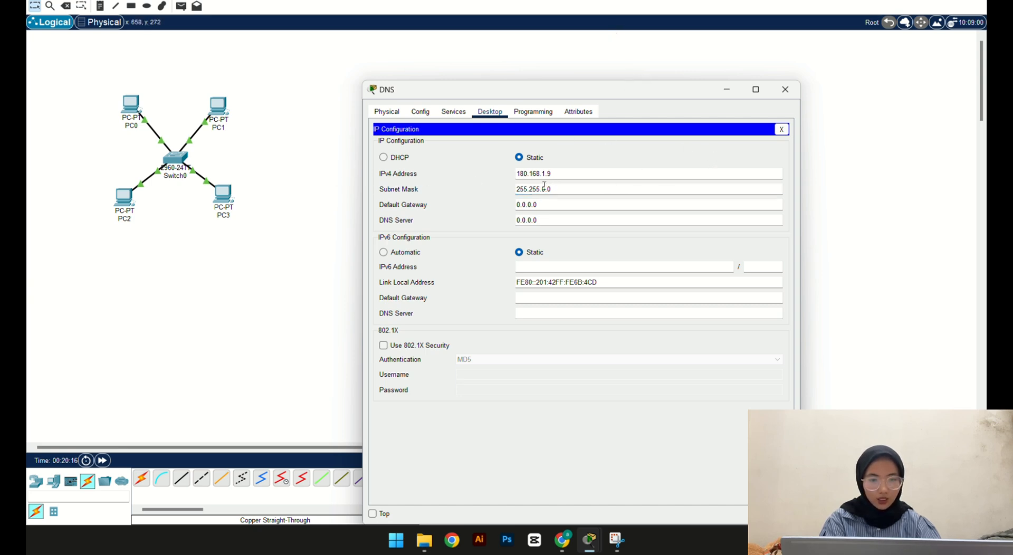
Step: Turn on the DNS service on the DNS server
click(454, 112)
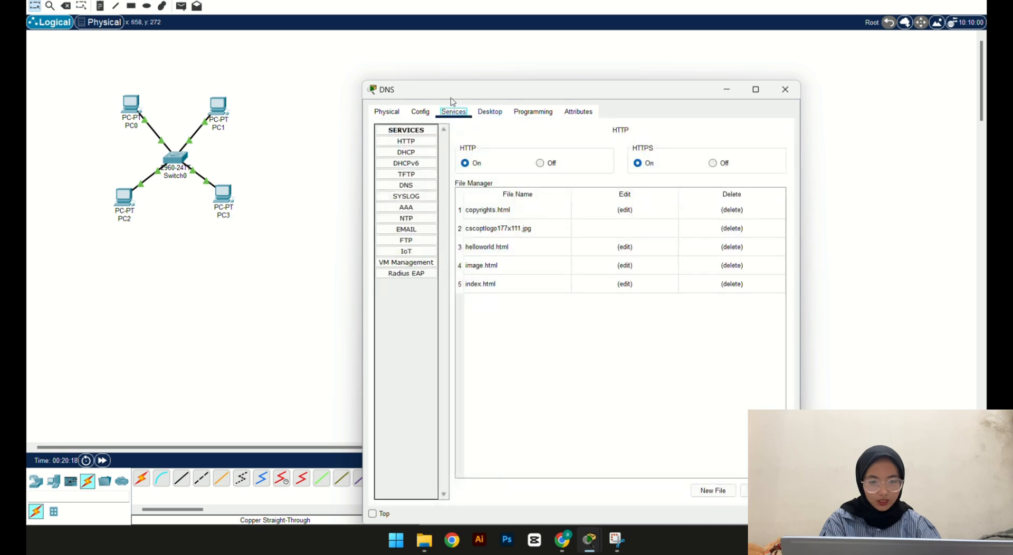
click(391, 186)
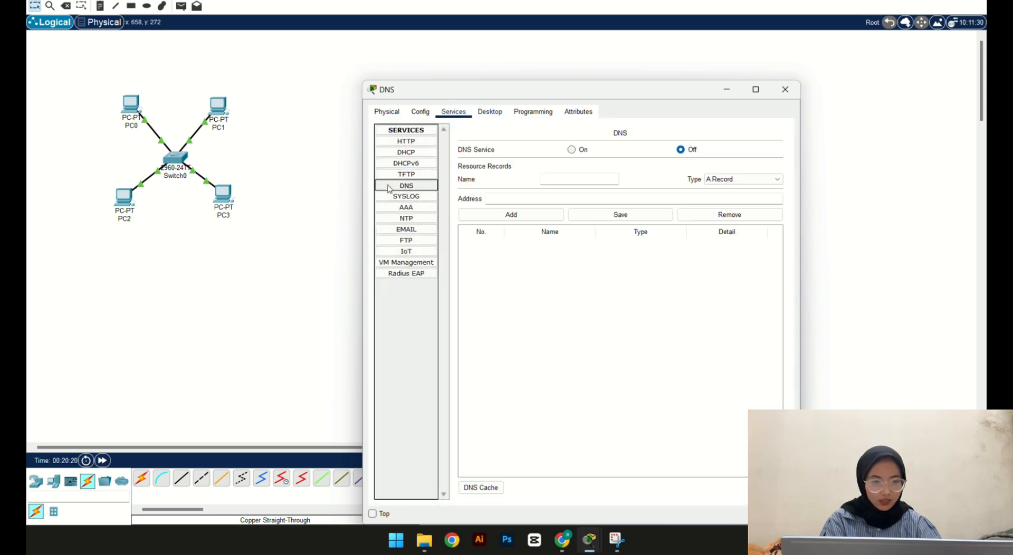
click(572, 151)
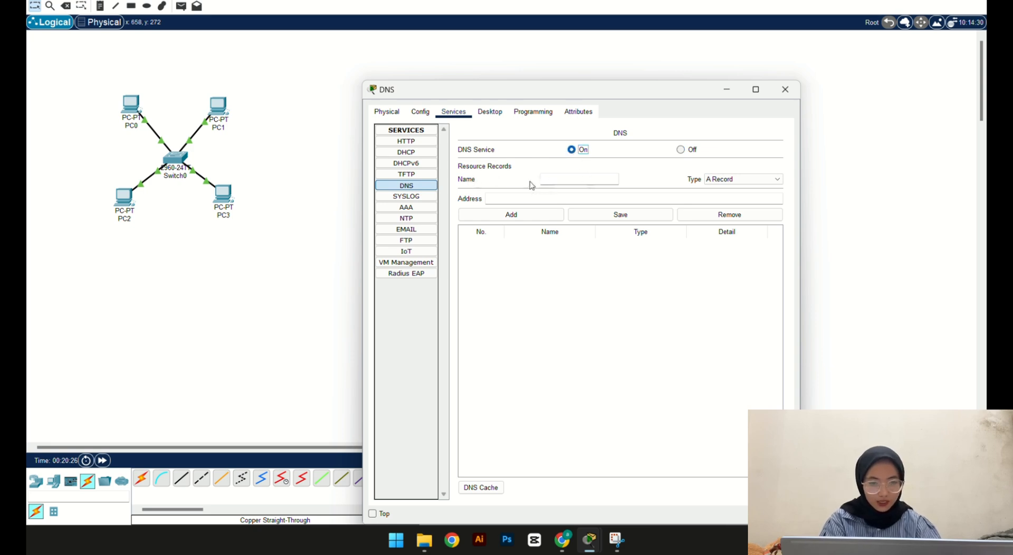
Step: Add an A record mapping coba.com to 180.168.1.8 on the DNS server, and close its window
click(593, 178)
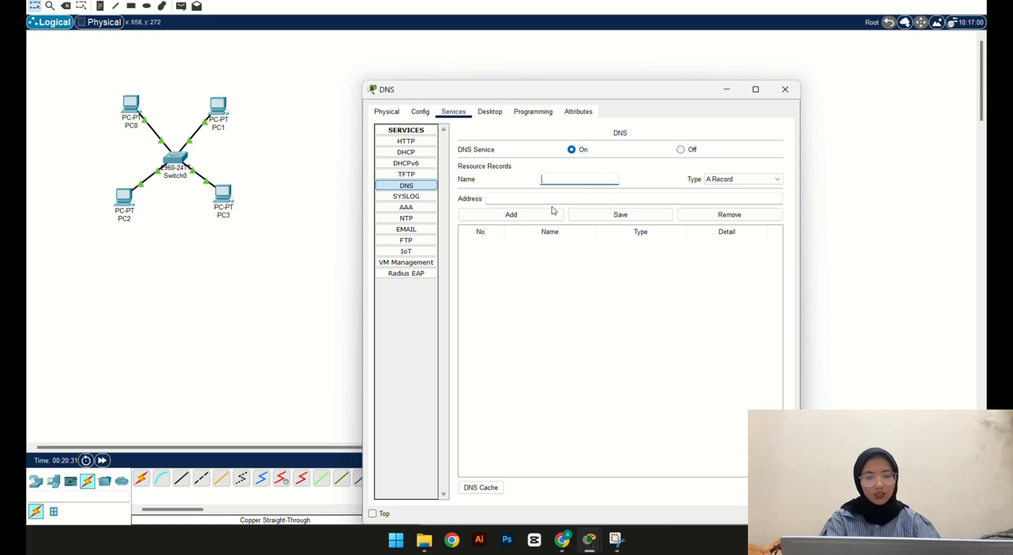
text(coba)
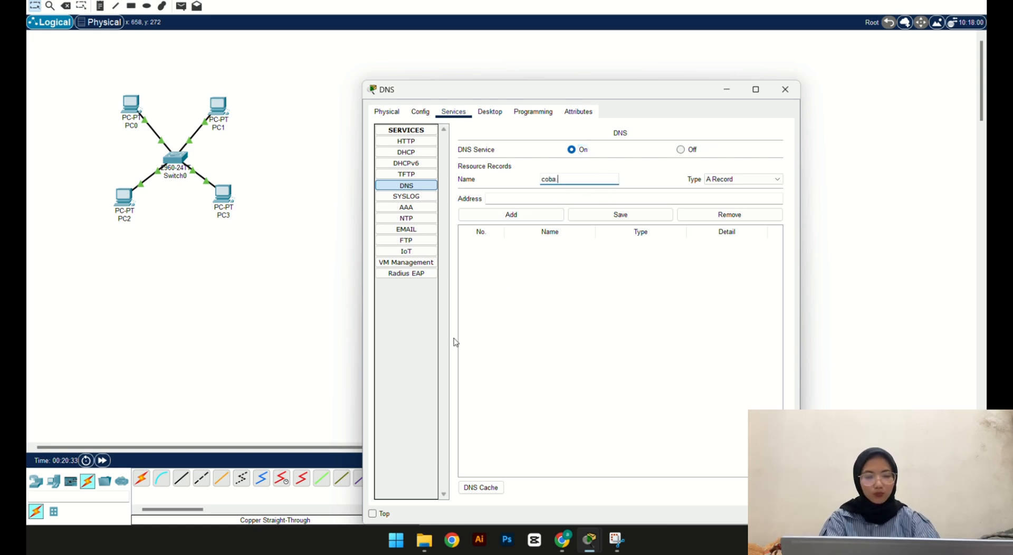
text(.com)
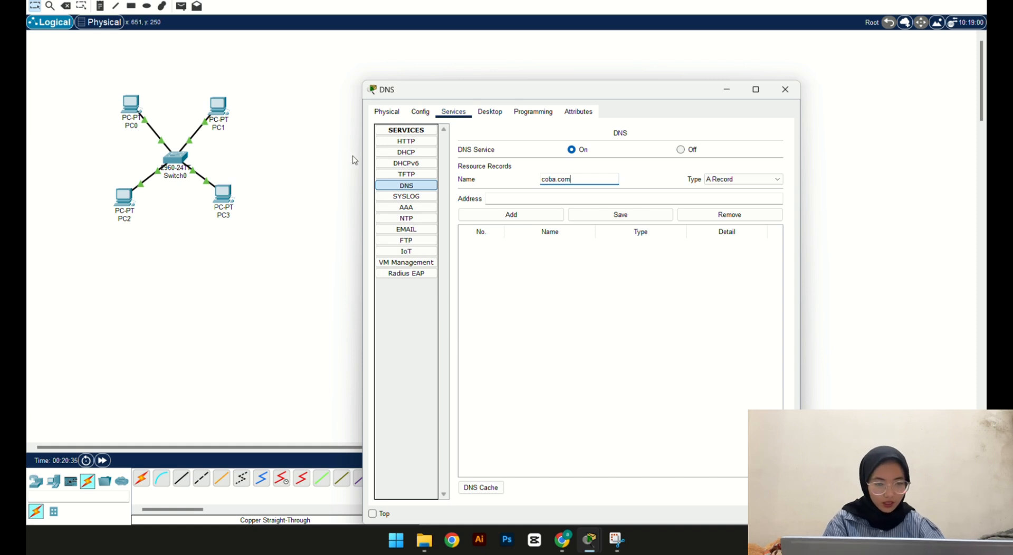
click(544, 202)
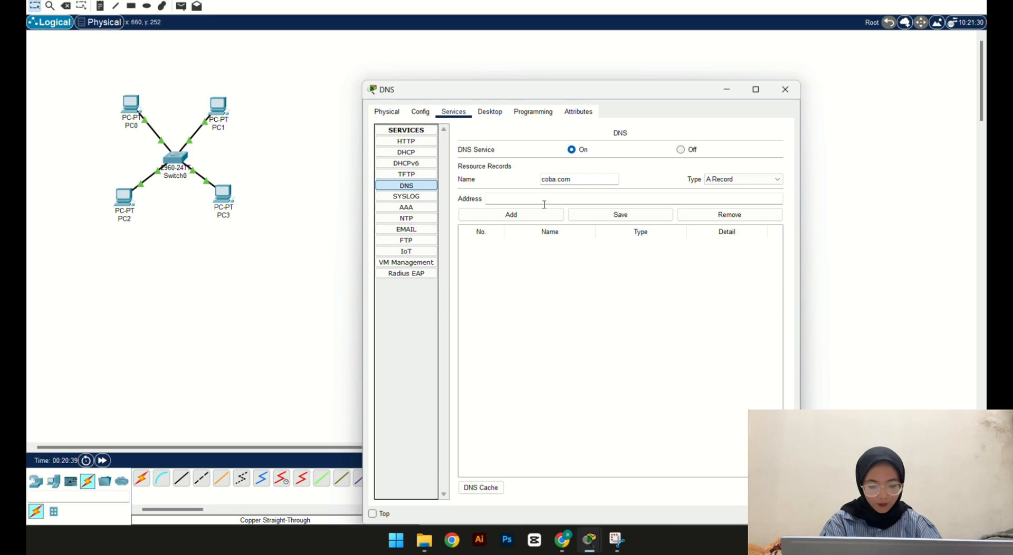
click(544, 203)
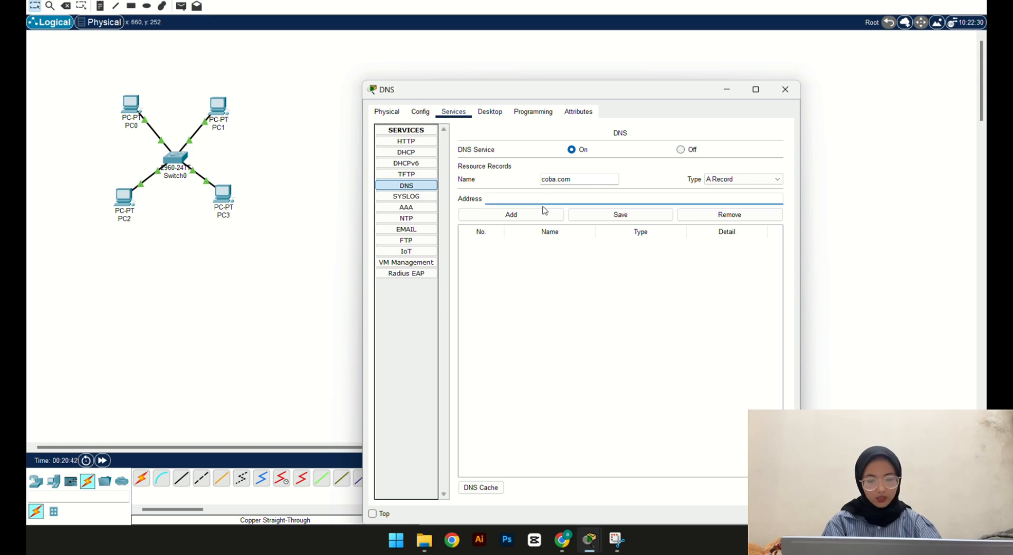
text(180)
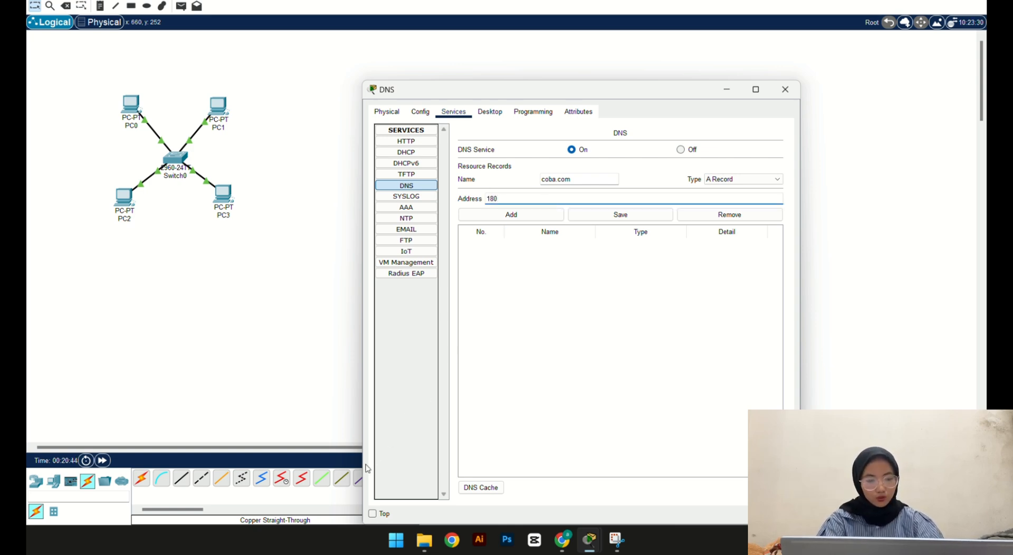
text(.168)
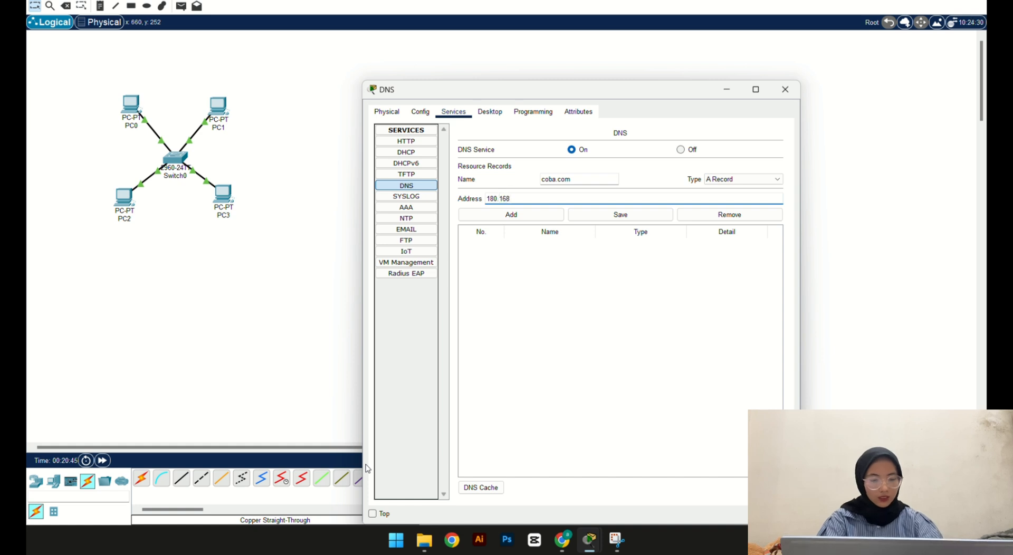
text(.1.8)
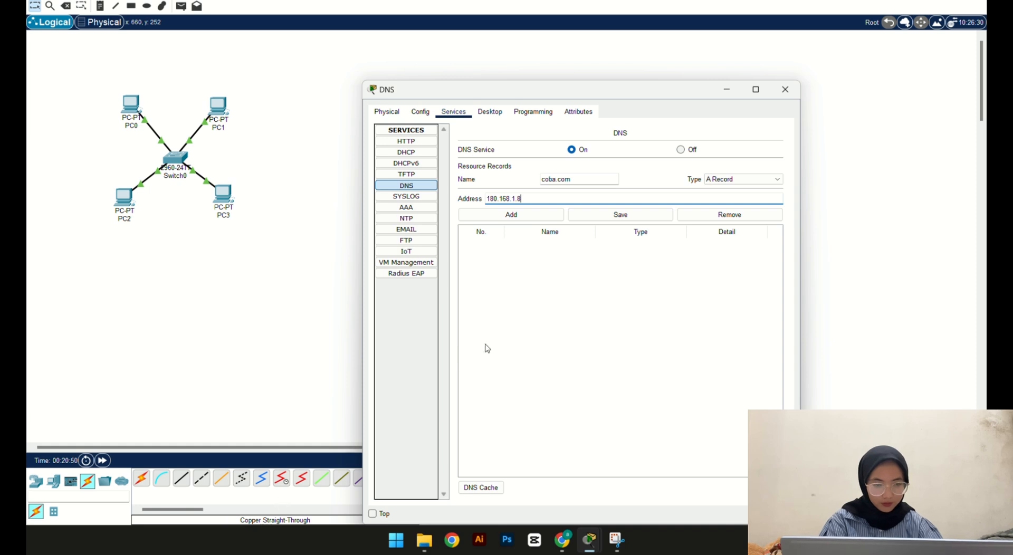
click(511, 217)
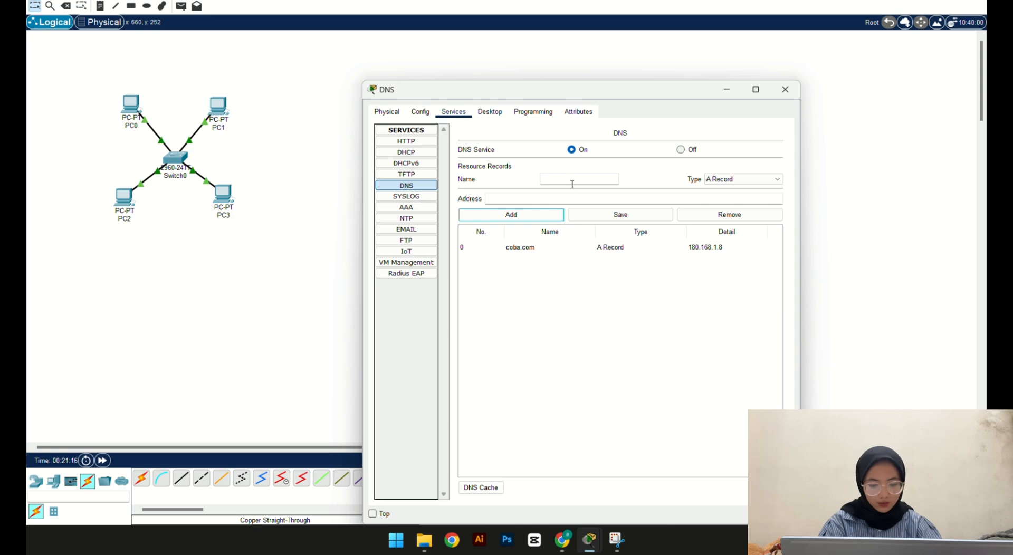
click(785, 90)
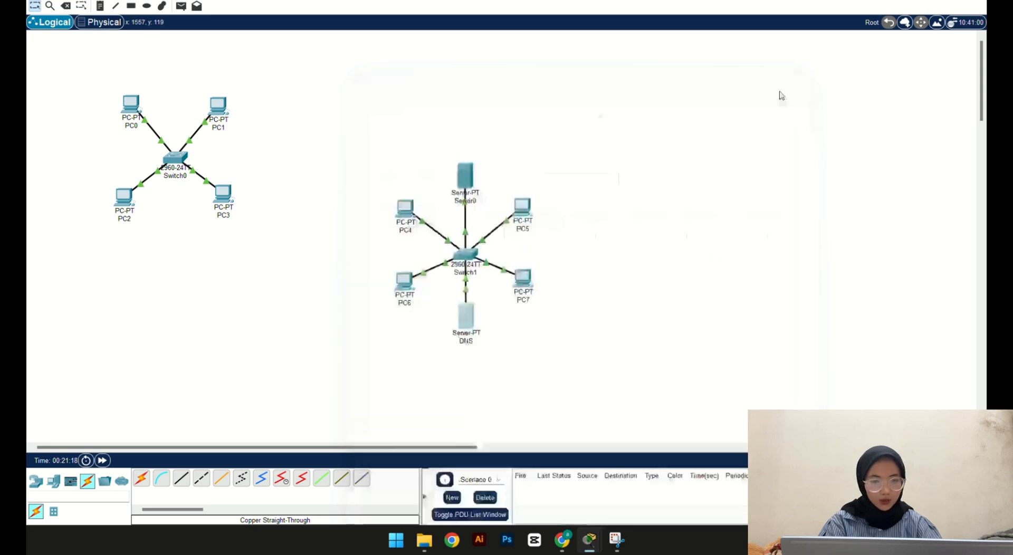
Step: Set PC4's IPv4 DNS server to 180.168.1.9 in its IP configuration and close the PC4 window
click(403, 213)
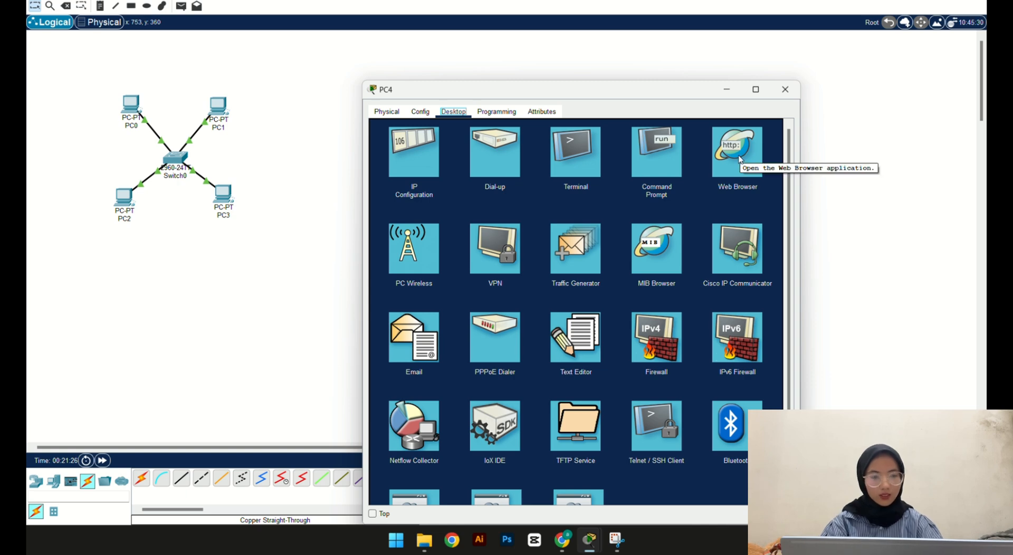
click(786, 89)
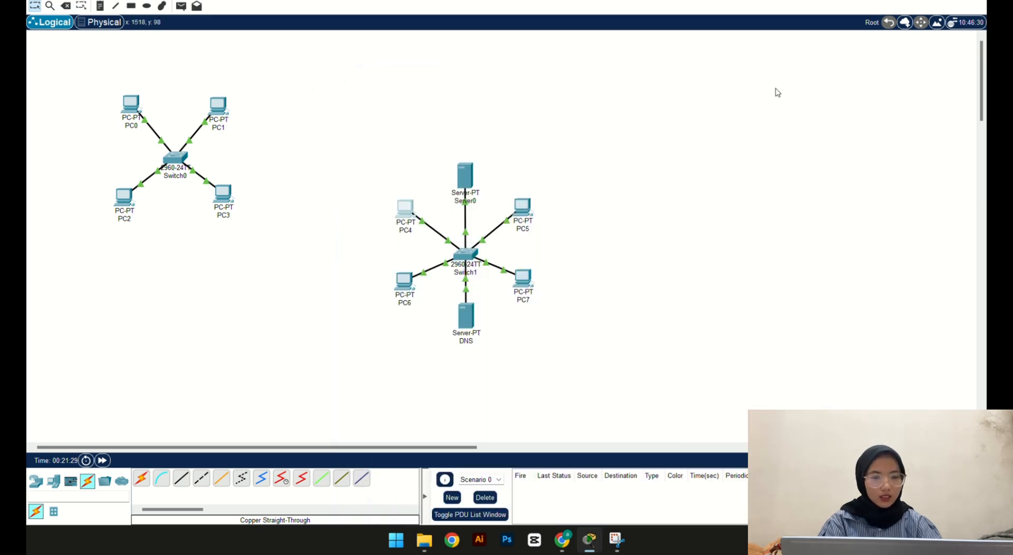
click(406, 210)
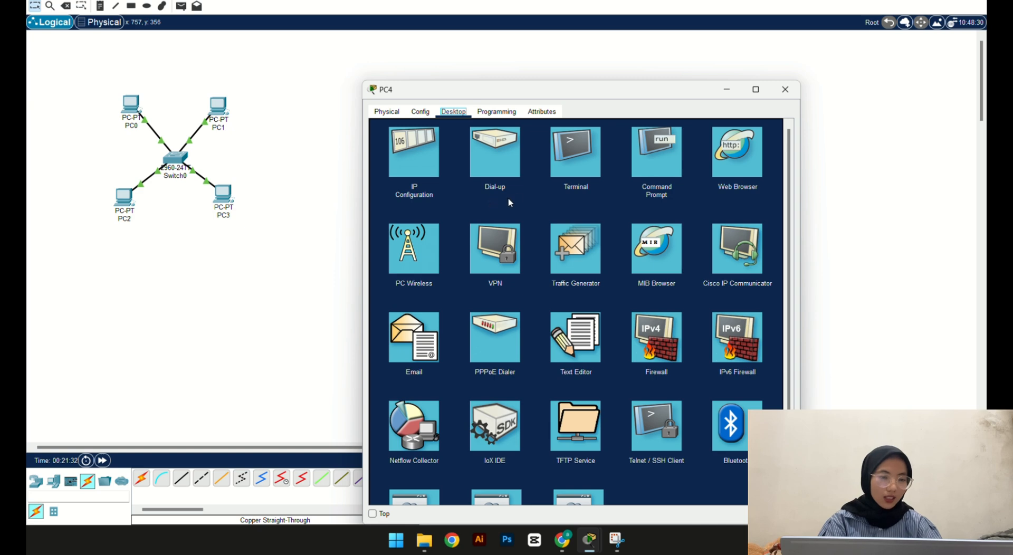
click(410, 158)
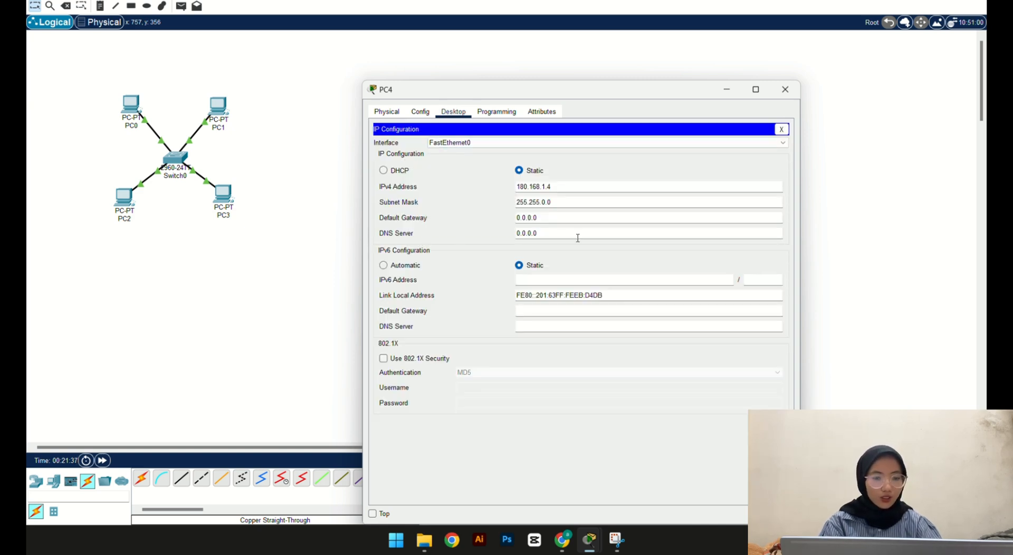
drag(560, 235, 517, 236)
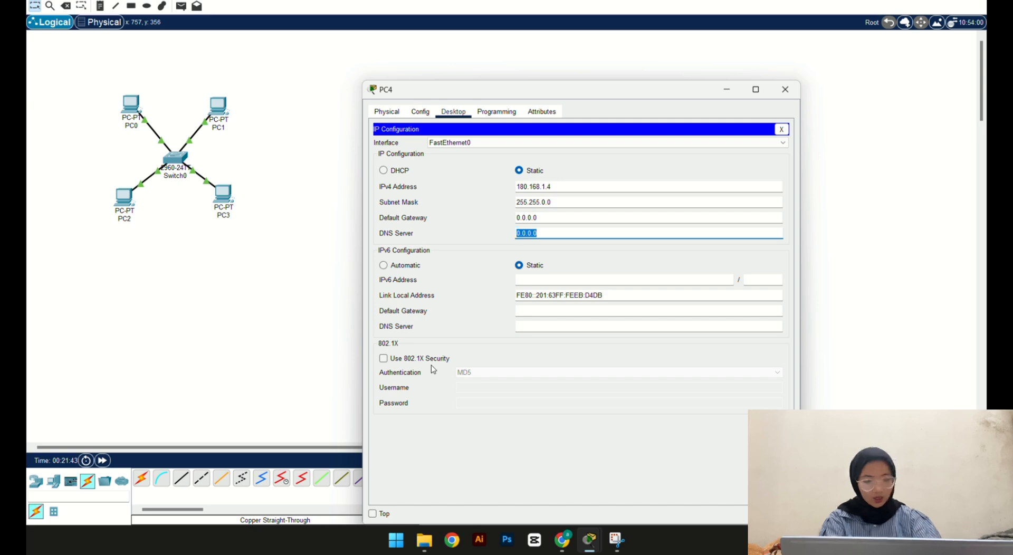
text(180.)
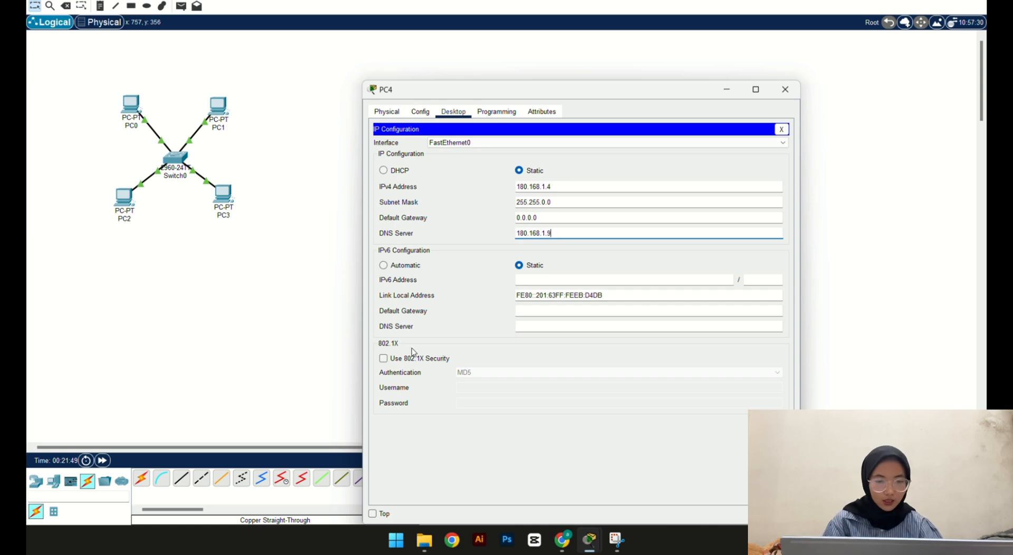
drag(568, 234, 496, 236)
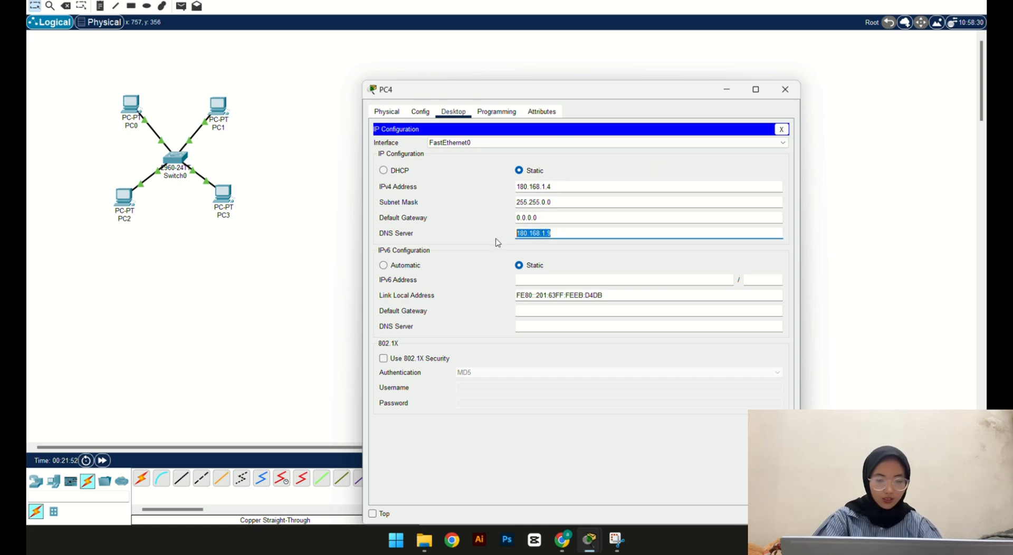
click(421, 112)
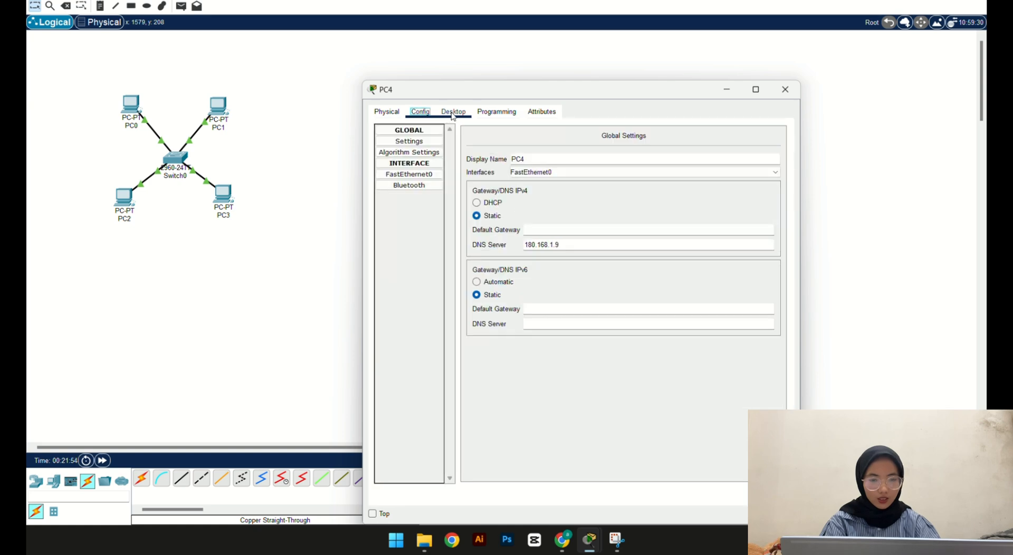
click(453, 111)
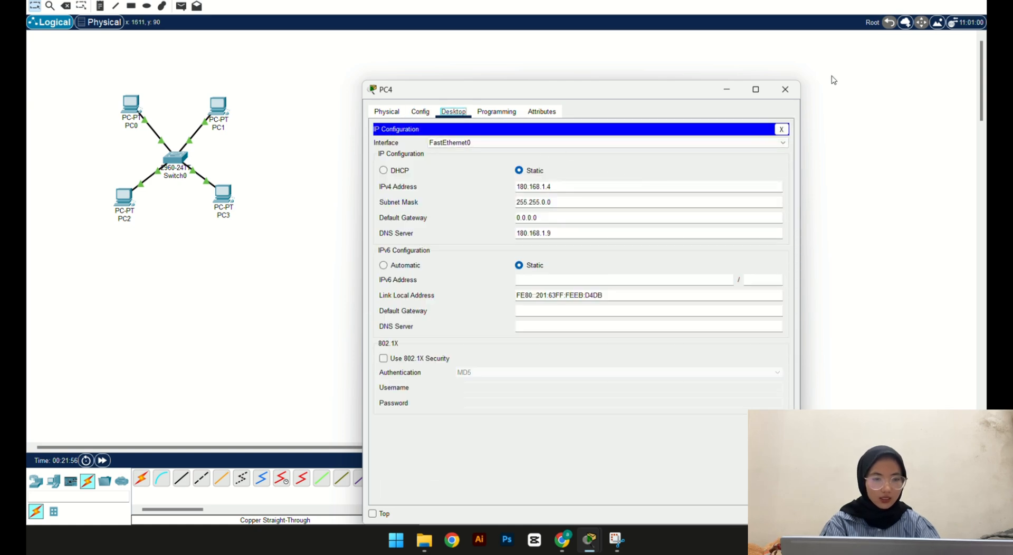
click(786, 89)
Step: Test name resolution from PC4 by loading coba.com in its web browser, and close the PC4 window
click(411, 212)
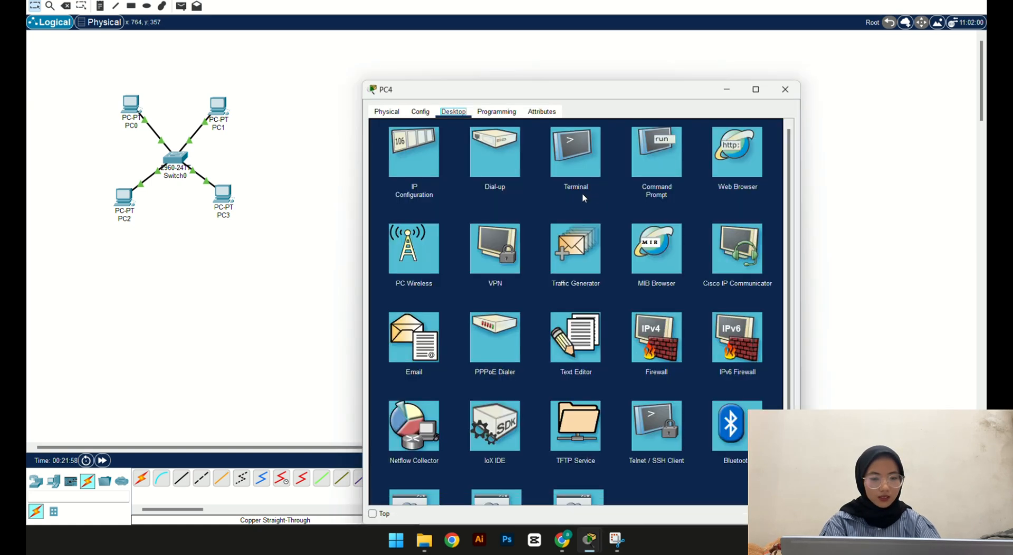
click(743, 164)
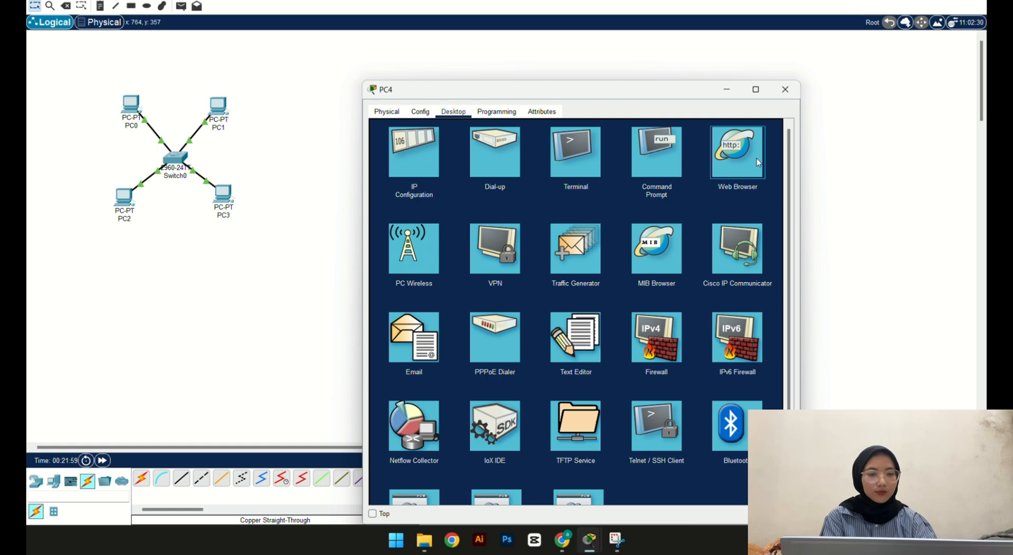
click(750, 162)
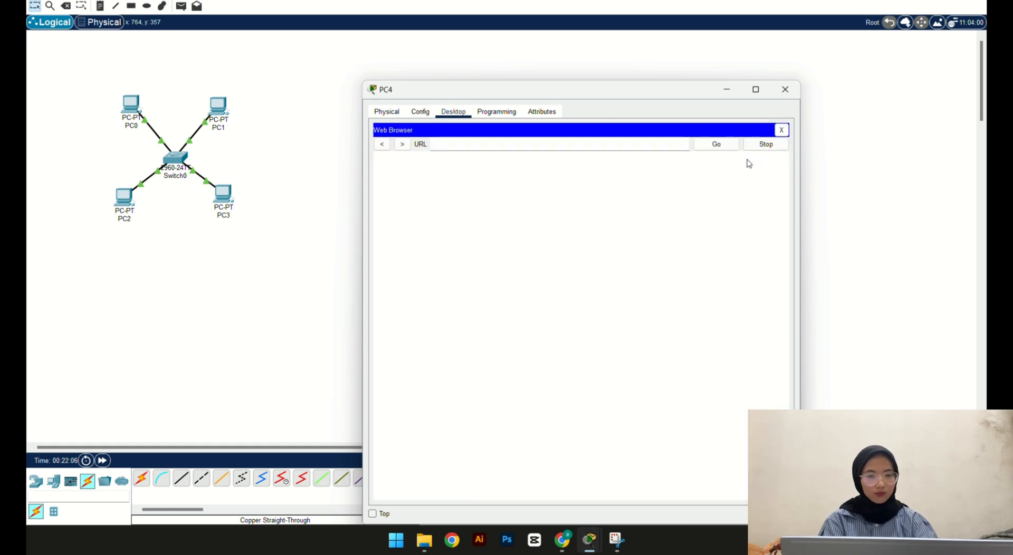
click(550, 146)
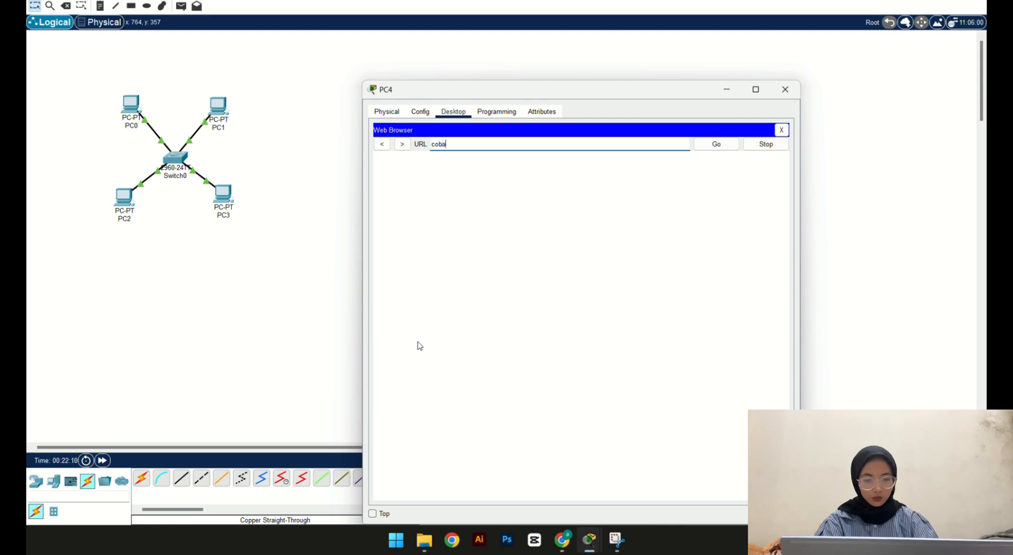
text(coba.com)
key(Return)
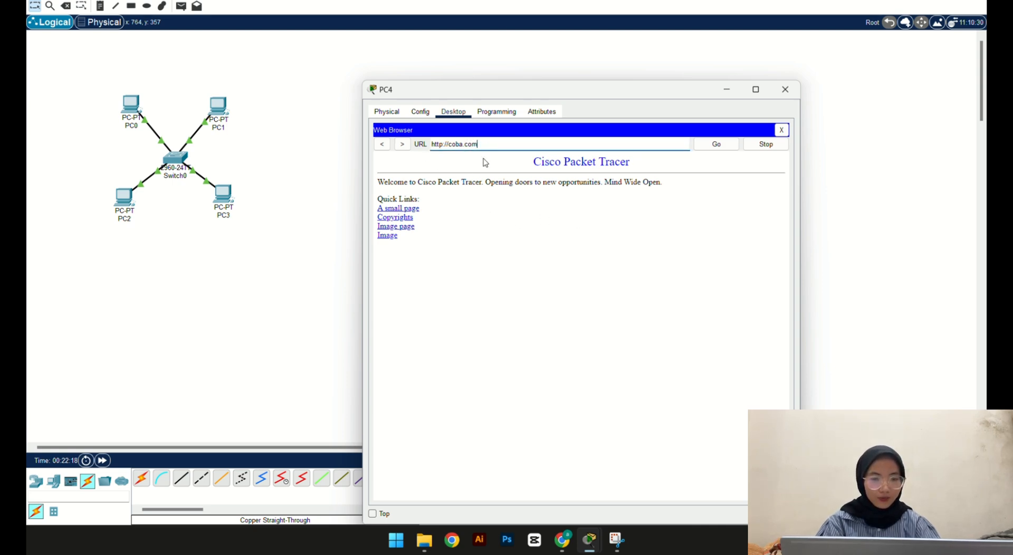
click(785, 89)
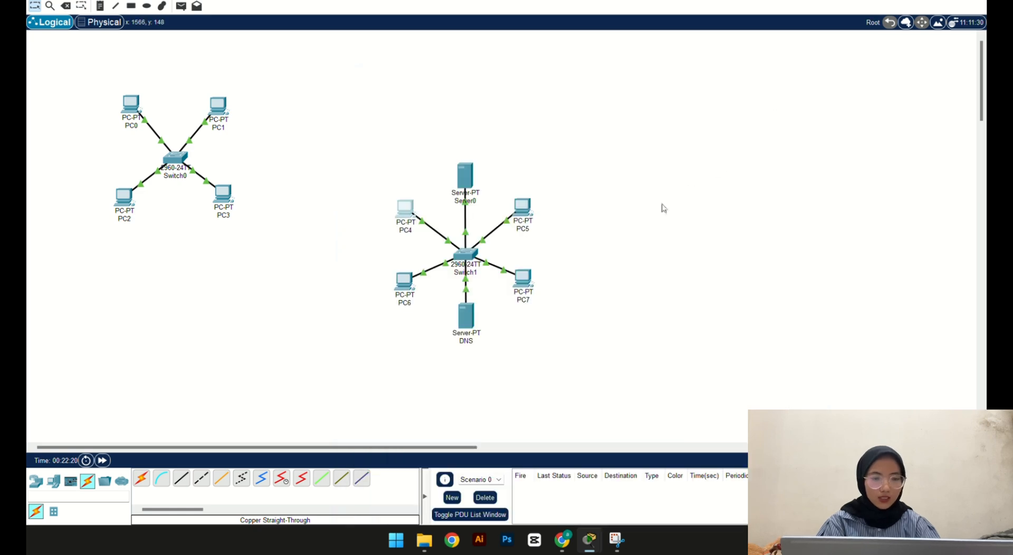
Step: Try to load coba.com in PC5's web browser, and close the PC5 window
click(519, 212)
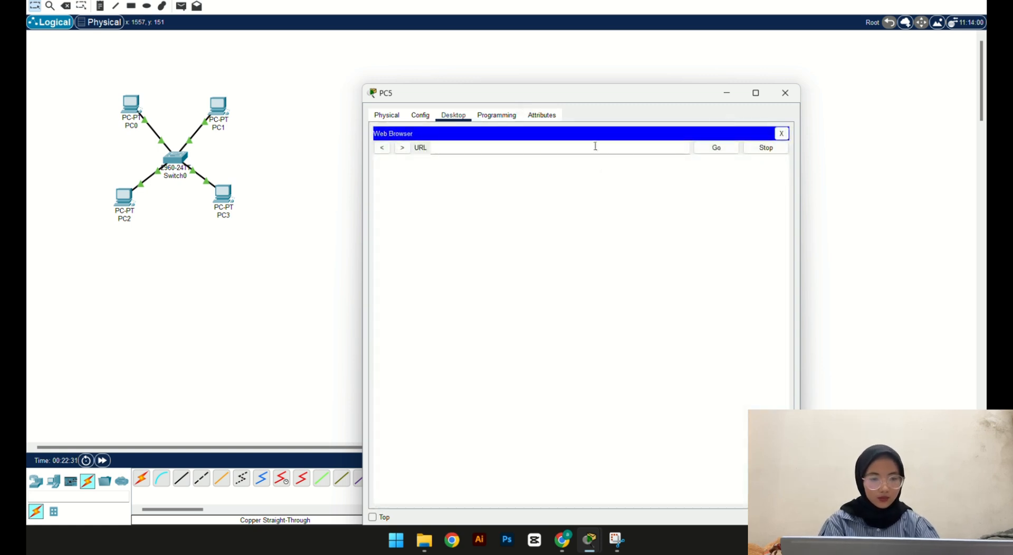
text(coba co)
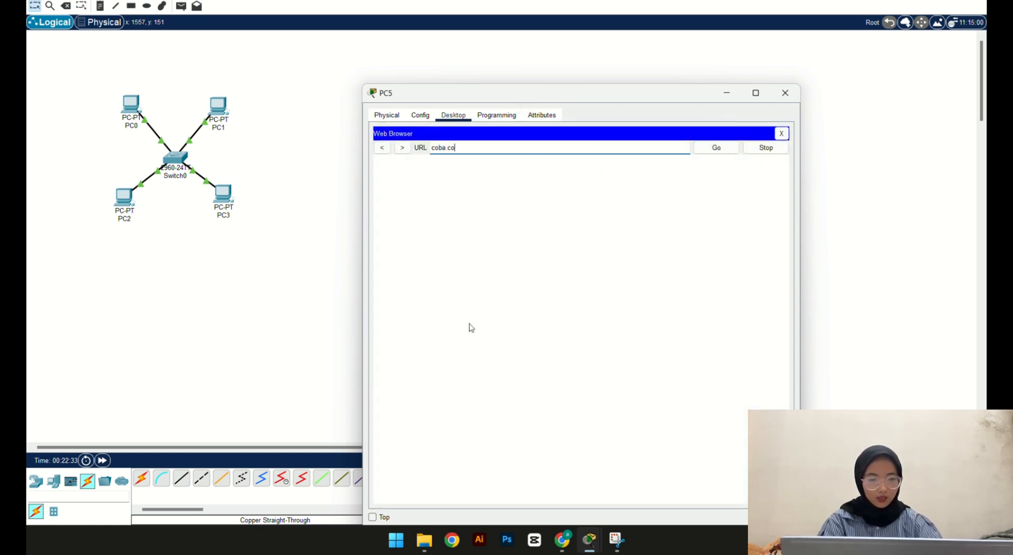
text(m)
key(Return)
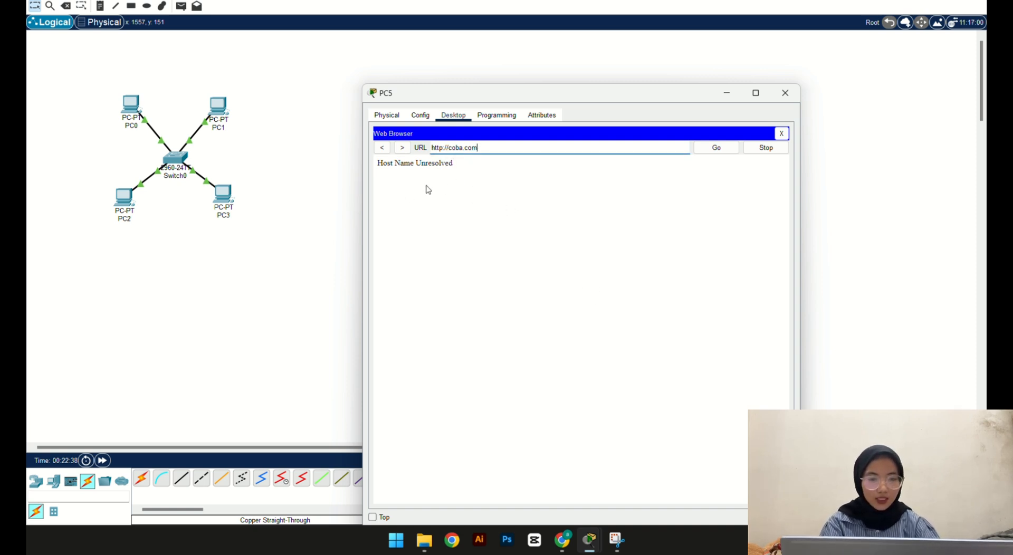
click(785, 93)
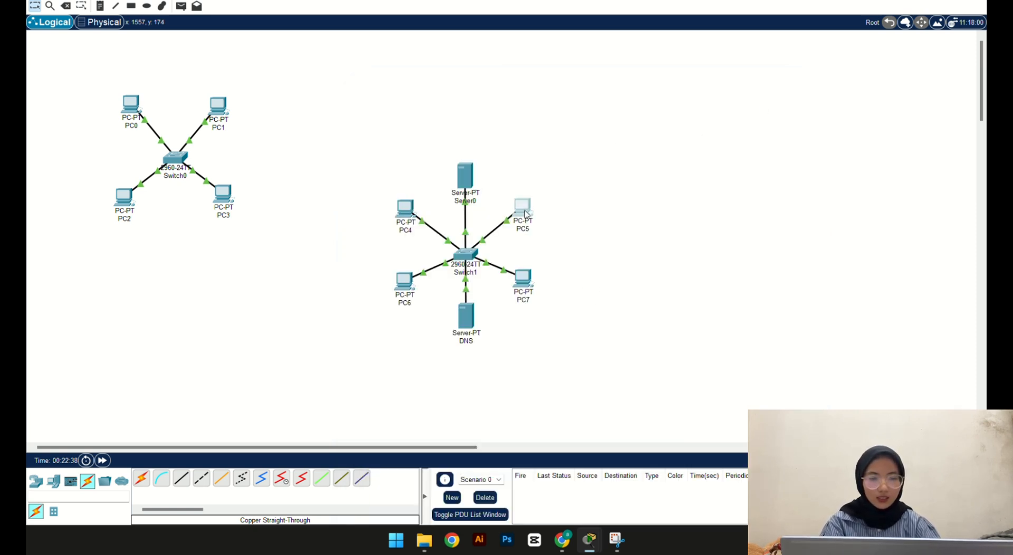
Step: Open the IP configuration of PC5
click(523, 207)
click(424, 188)
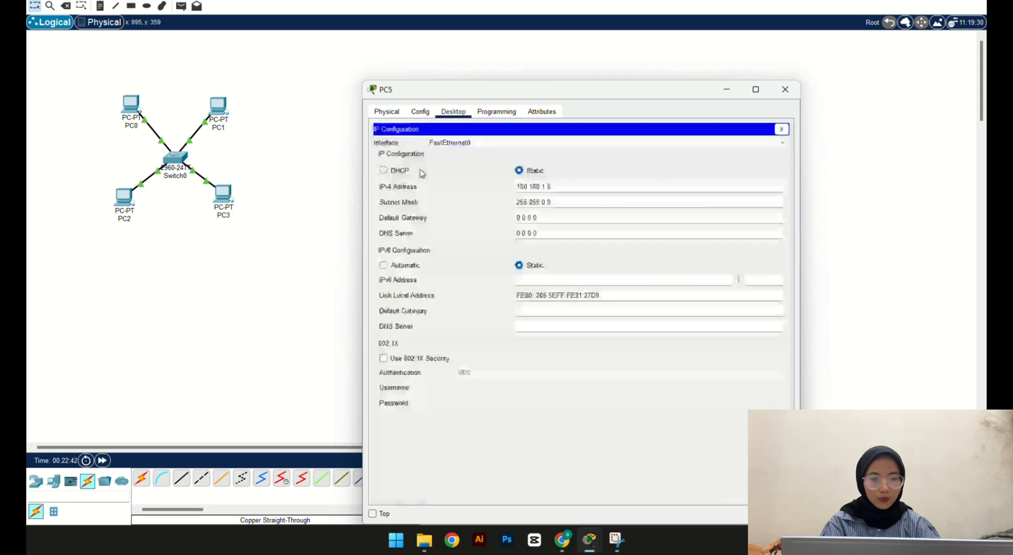
Step: Set PC5's DNS server to 180.168.1.9 and leave its IP configuration
drag(552, 232, 493, 231)
text(180.168.1.9)
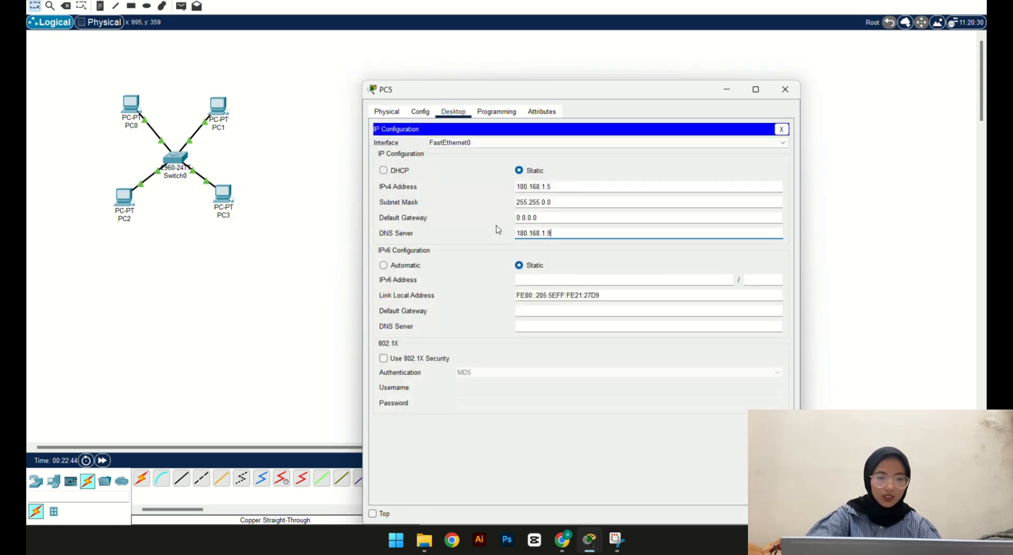
click(783, 98)
Step: Load coba.com in PC5's web browser to test DNS access to the HTTP server, and close PC5
click(510, 213)
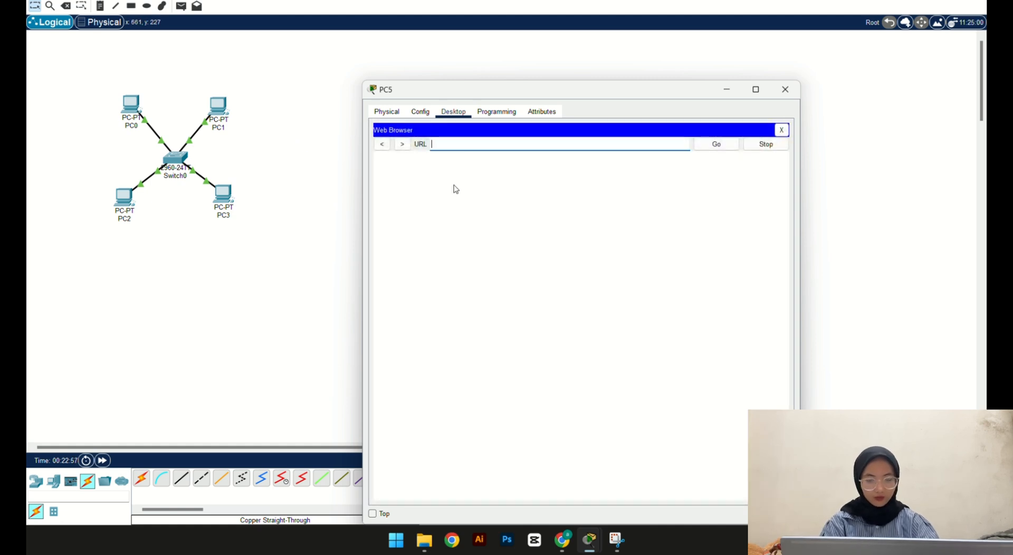
text(cob)
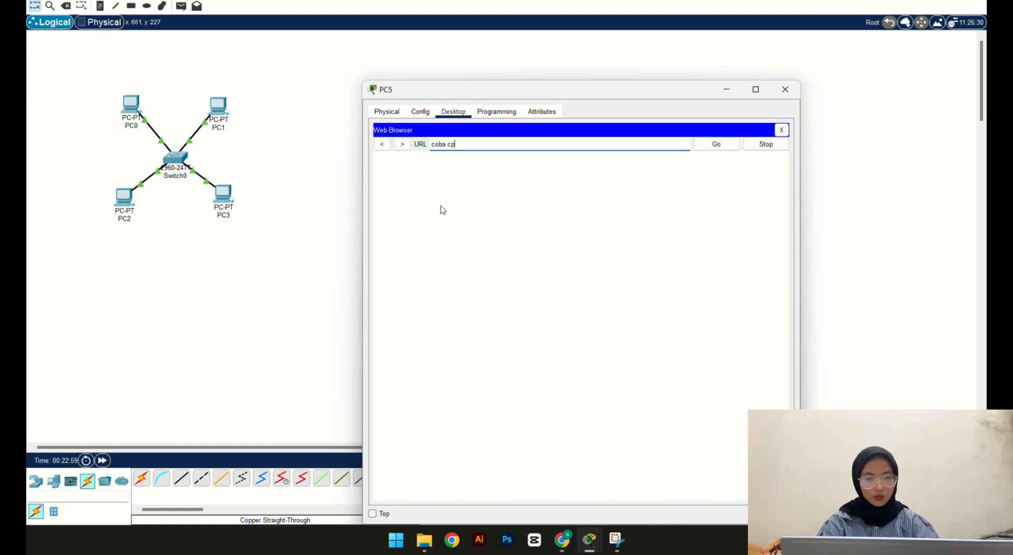
text(a.com)
key(Return)
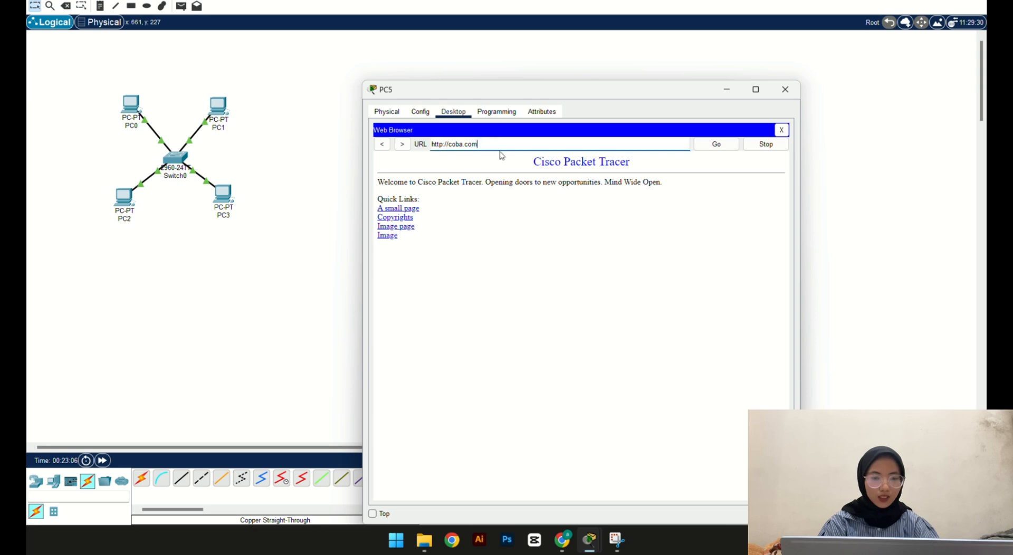
click(785, 89)
Step: Set PC6's DNS server to 180.168.1.9 in its IP configuration and close the device window
click(405, 280)
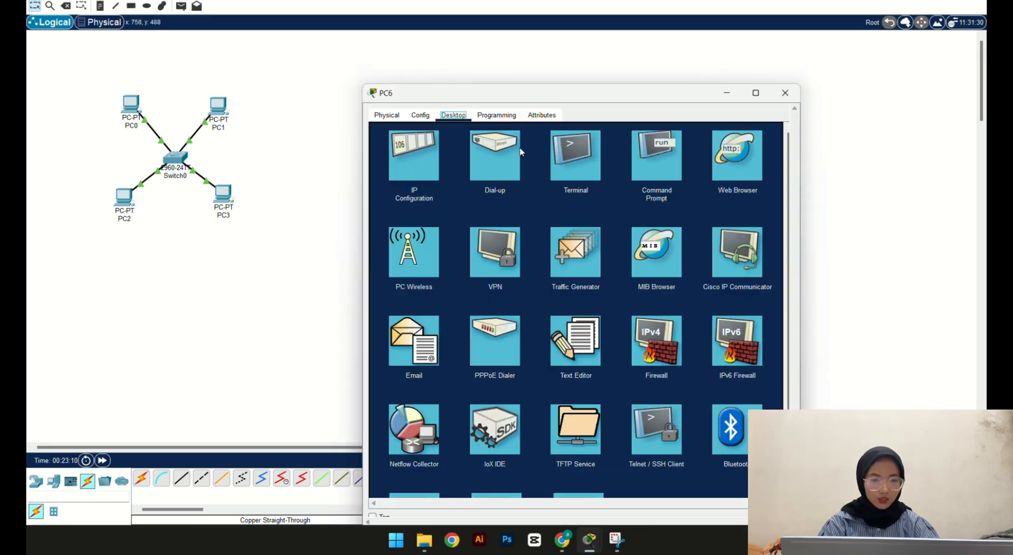
click(413, 149)
drag(563, 234, 493, 235)
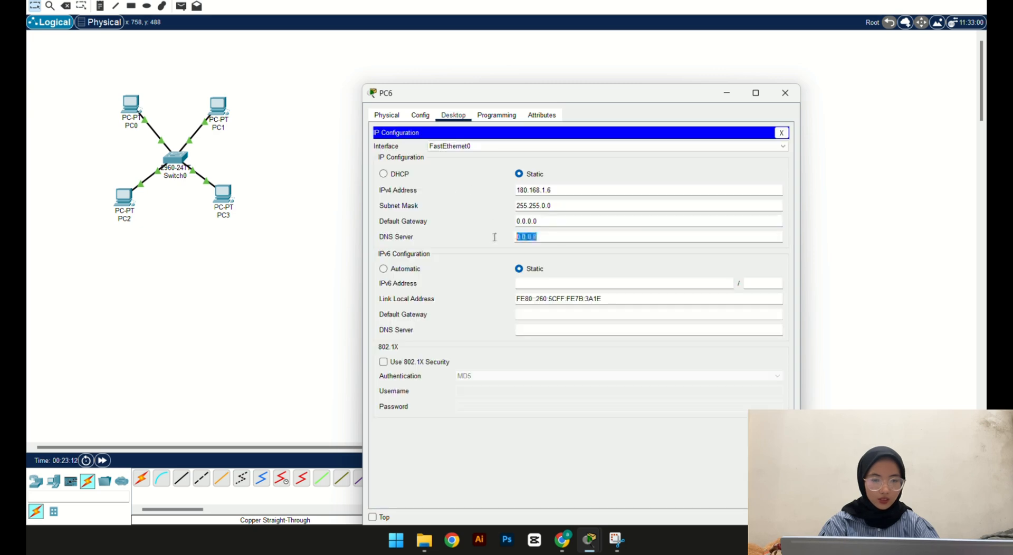
text(180.168.1.9)
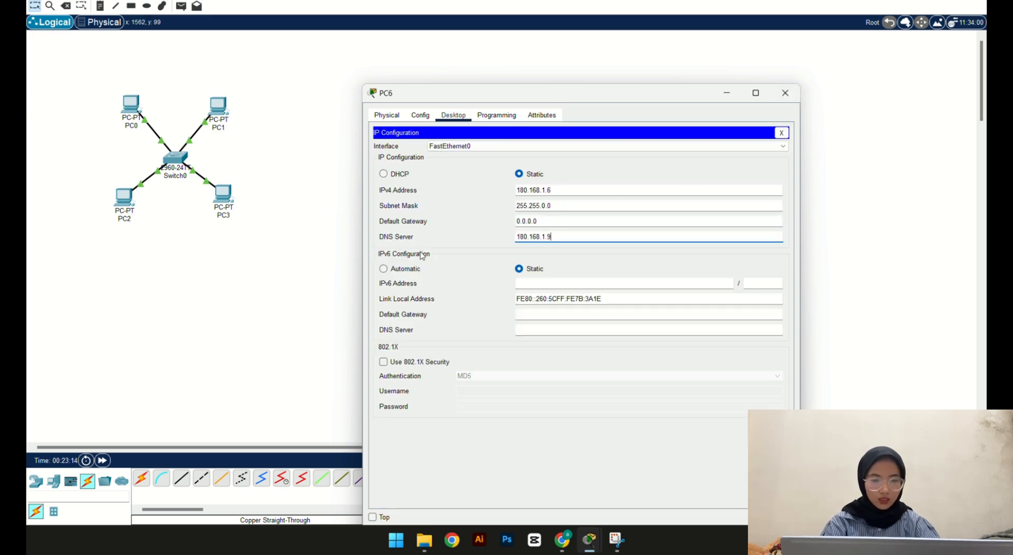
click(787, 93)
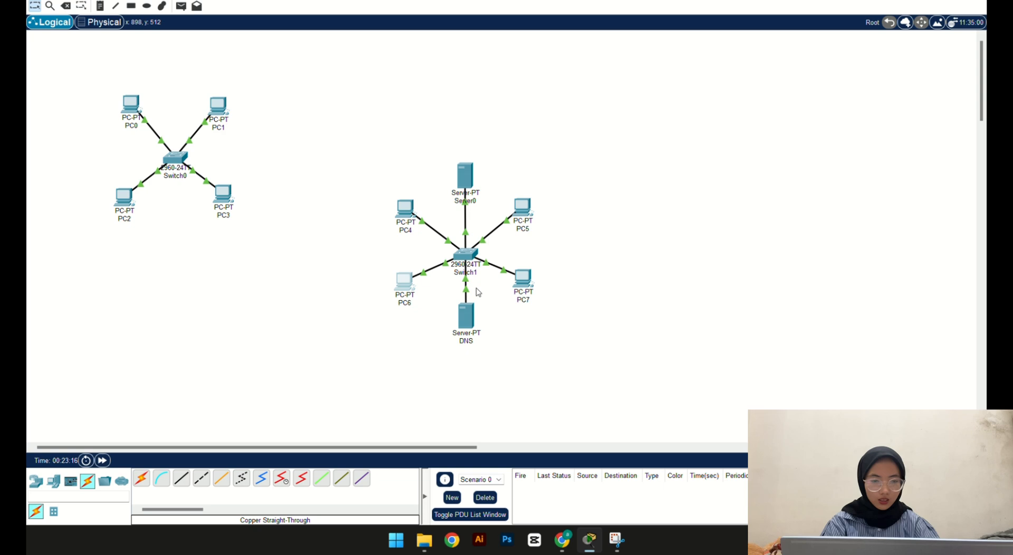
Step: Set PC7's DNS server to 180.168.1.9 in its IP configuration and close the device window
click(522, 279)
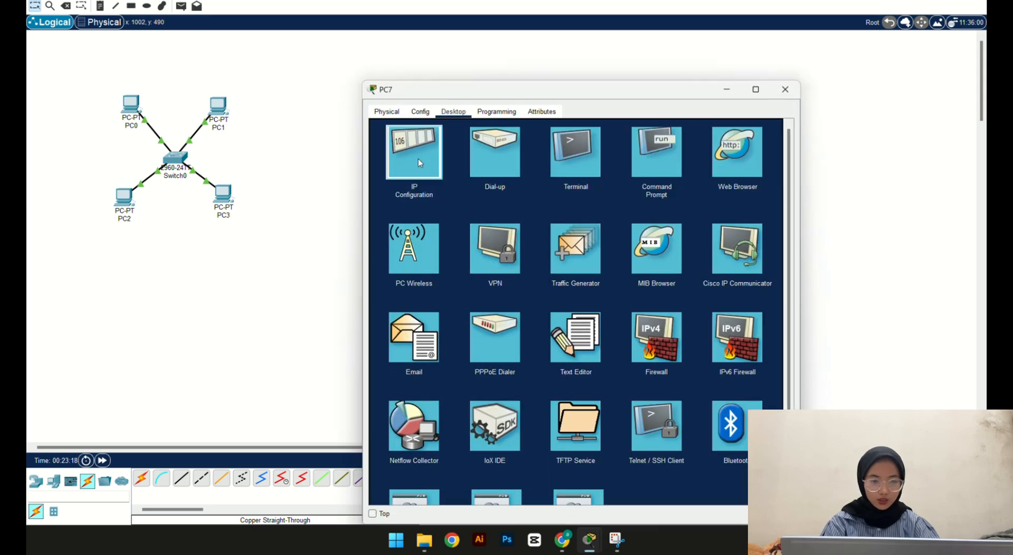
click(418, 159)
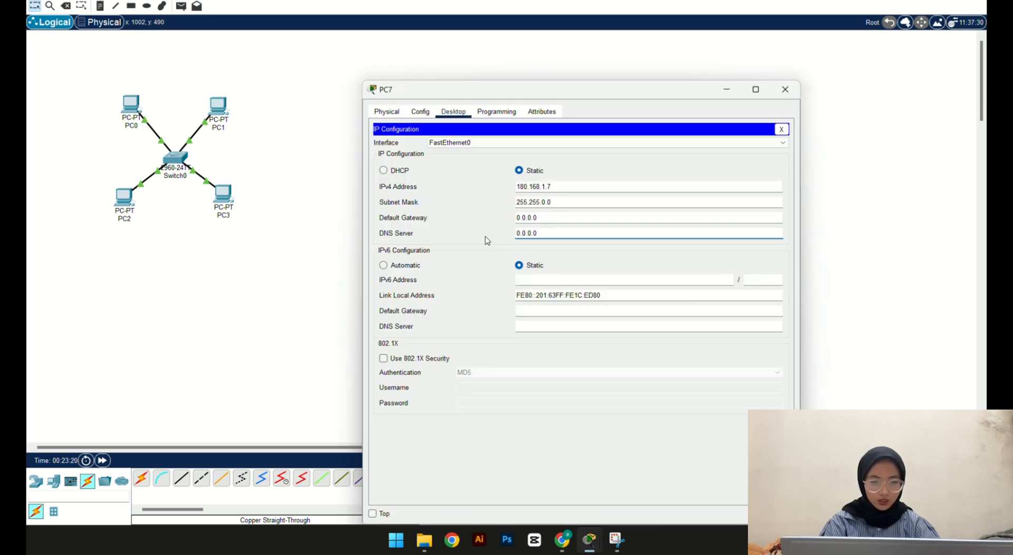
drag(537, 232, 516, 233)
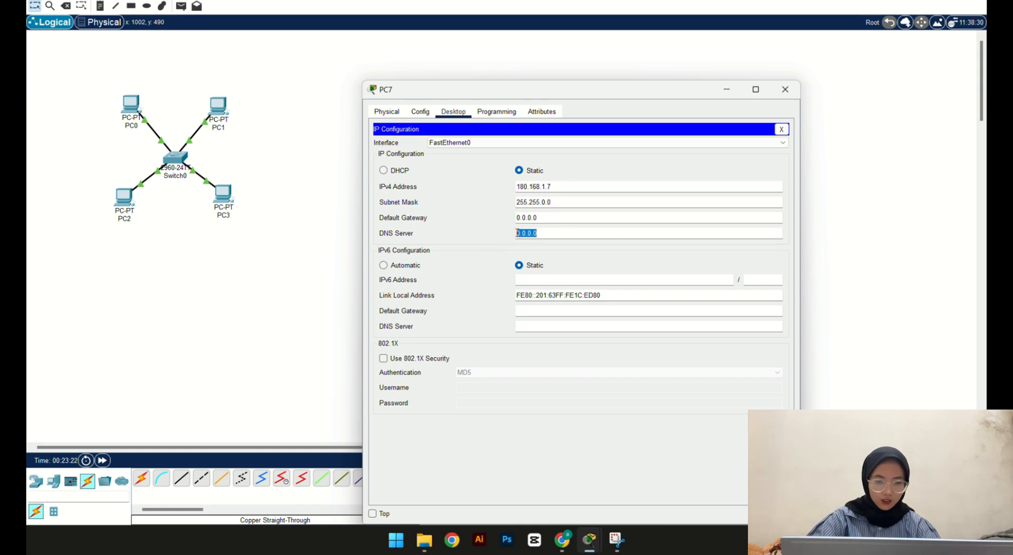
text(180.168.1.9)
click(787, 88)
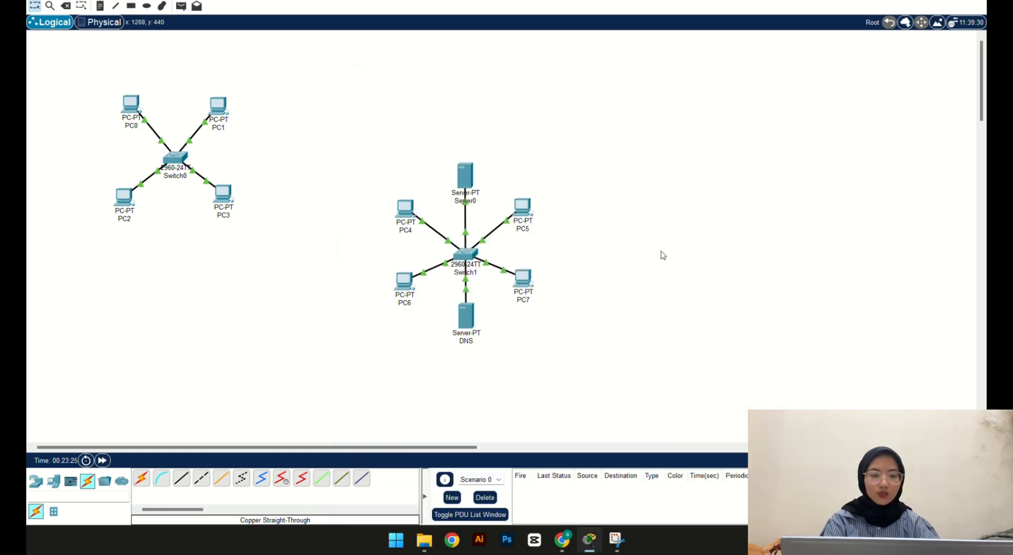
Step: Load coba.com in PC6's web browser to test DNS access to the HTTP server, and close PC6
click(406, 282)
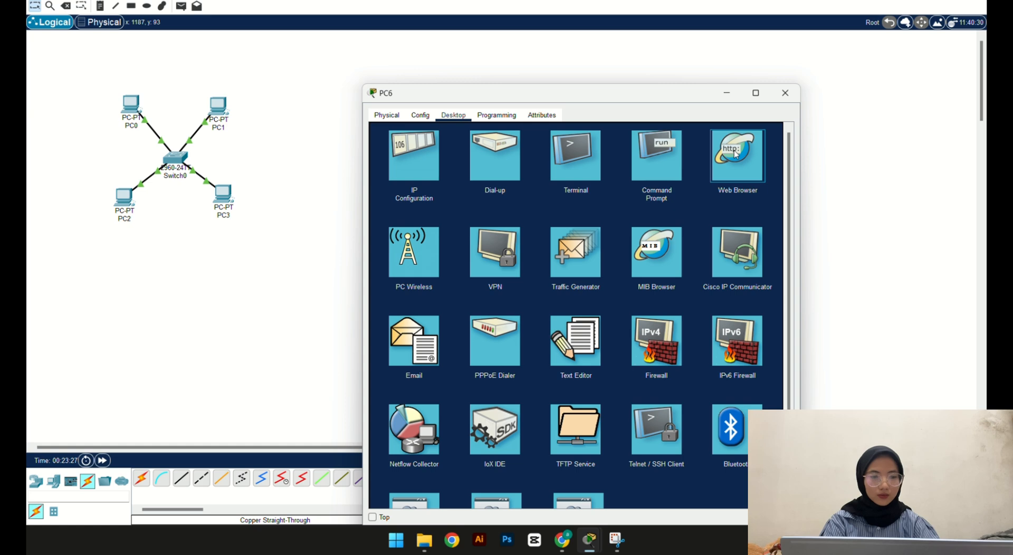
click(737, 156)
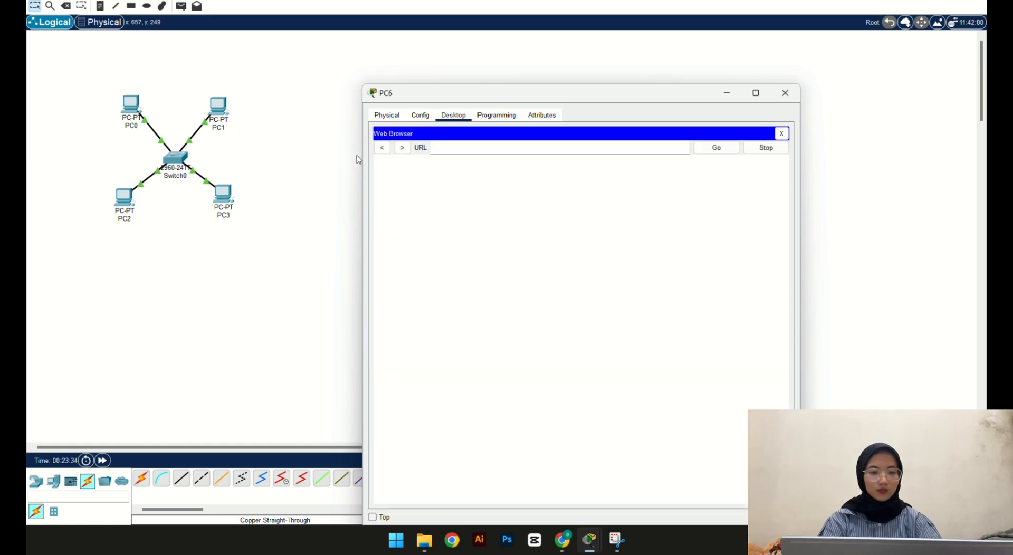
click(481, 148)
text(cob)
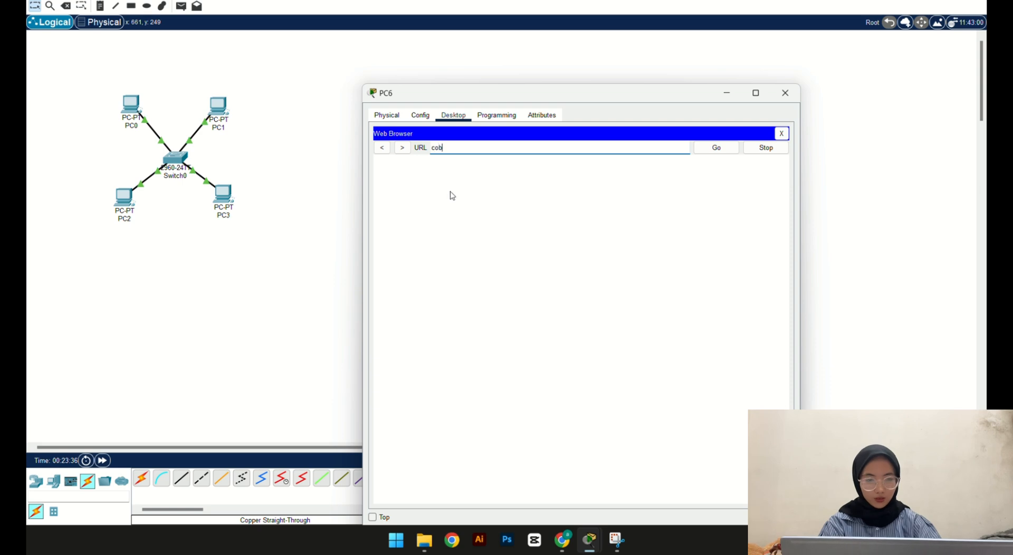
text(a.com)
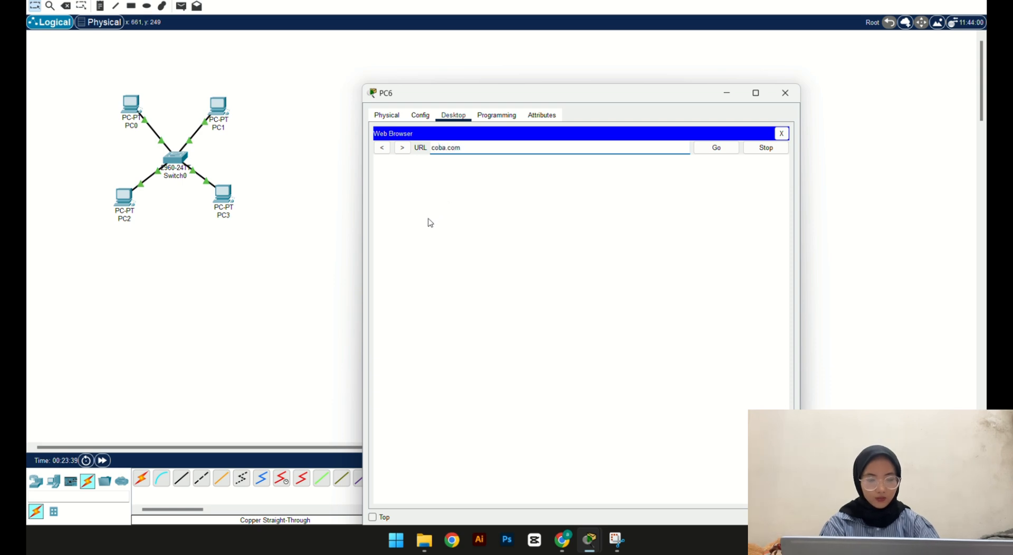
key(Return)
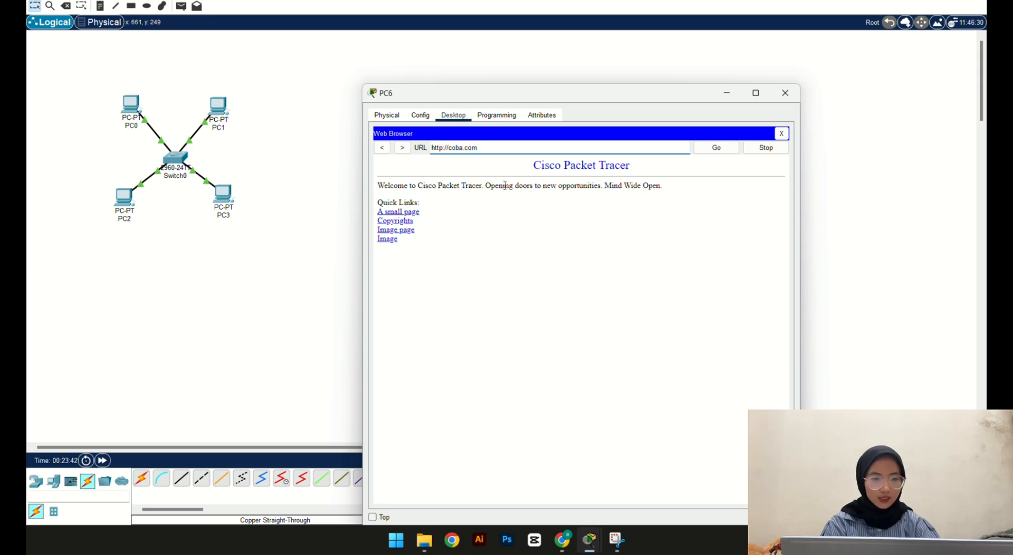
click(785, 93)
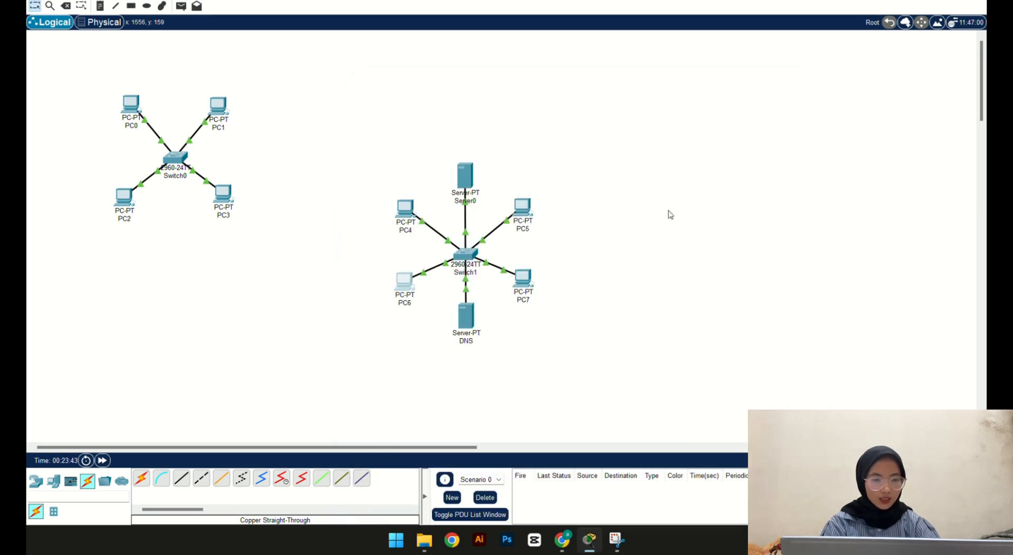
Step: Load coba.com in PC7's web browser to test DNS access to the HTTP server, and close PC7
click(526, 276)
click(729, 159)
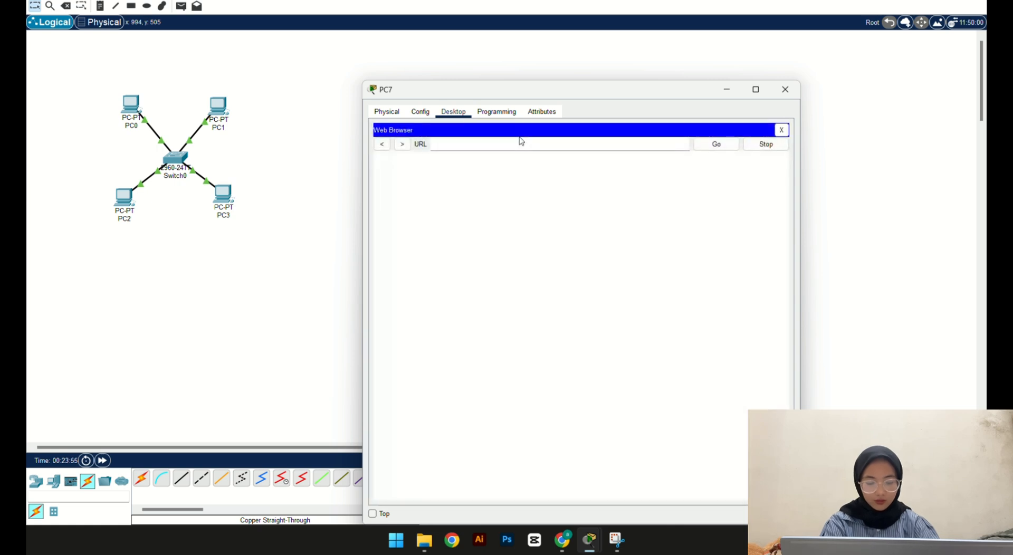
click(520, 146)
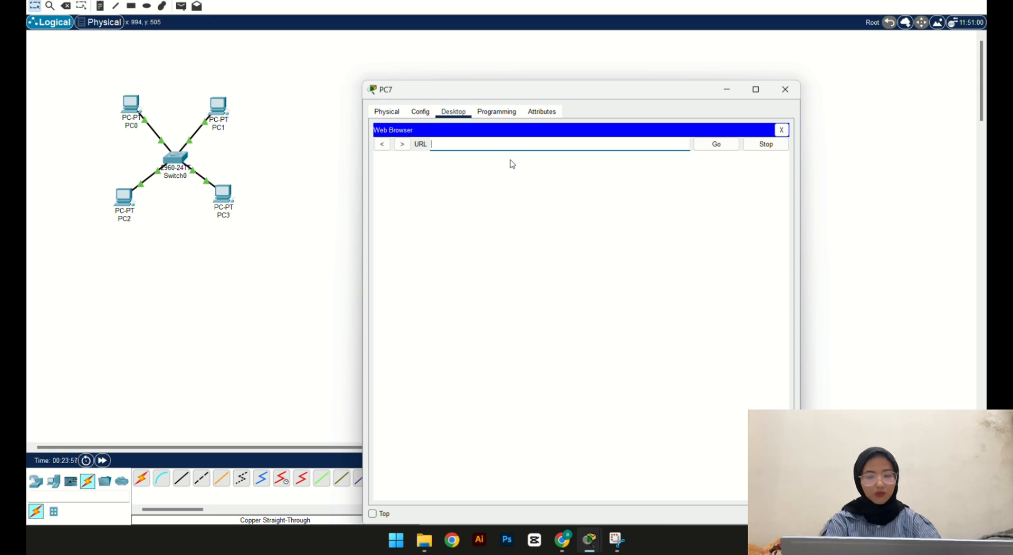
text(coba.com)
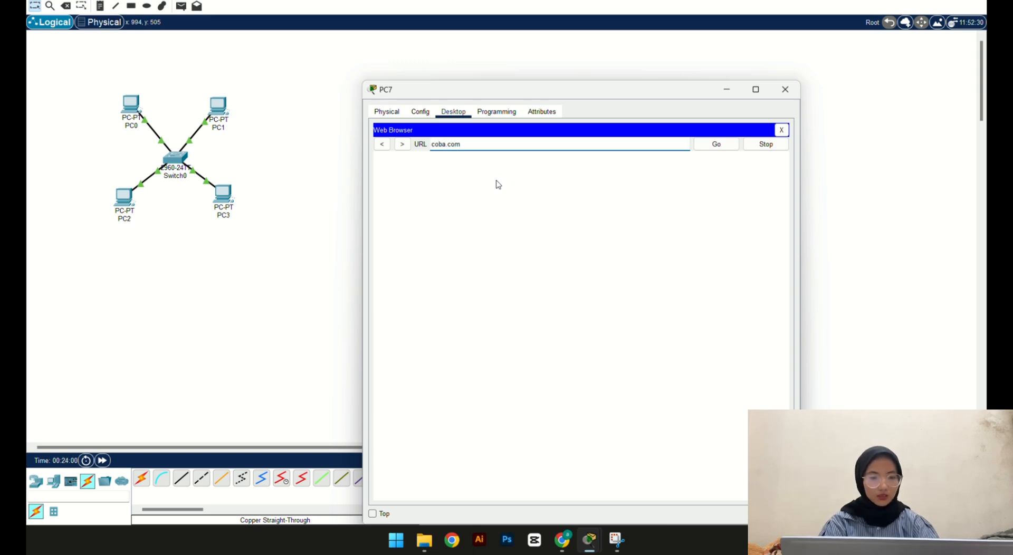
key(Return)
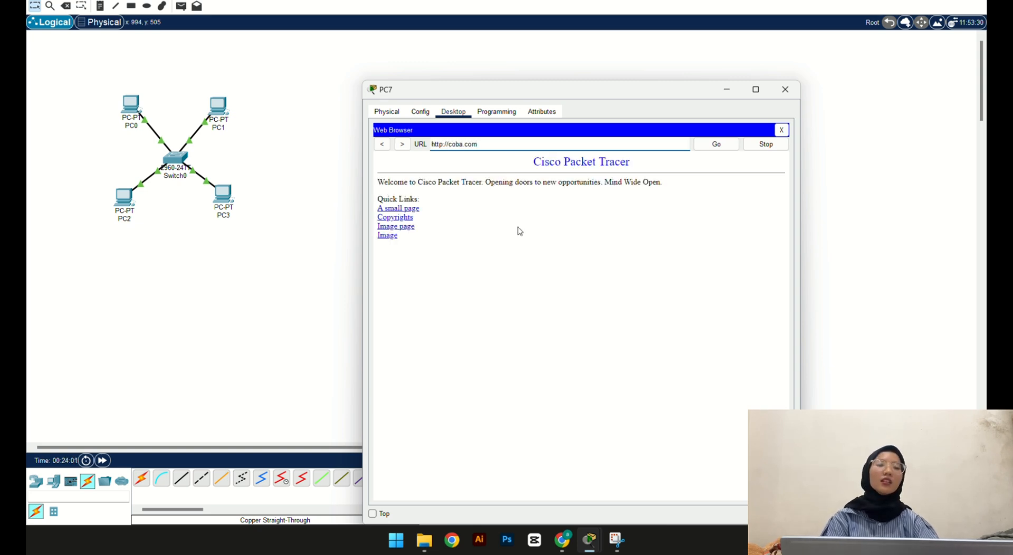
click(790, 88)
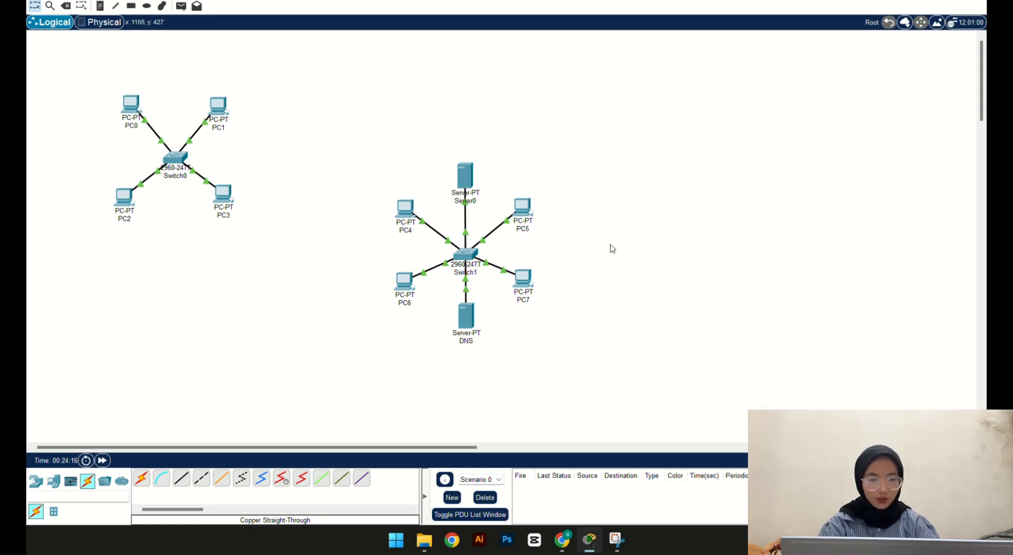
Step: Move the whole Switch1 network with its PCs and servers up and closer to the Switch0 network
drag(373, 132, 559, 363)
drag(465, 317, 390, 277)
click(581, 275)
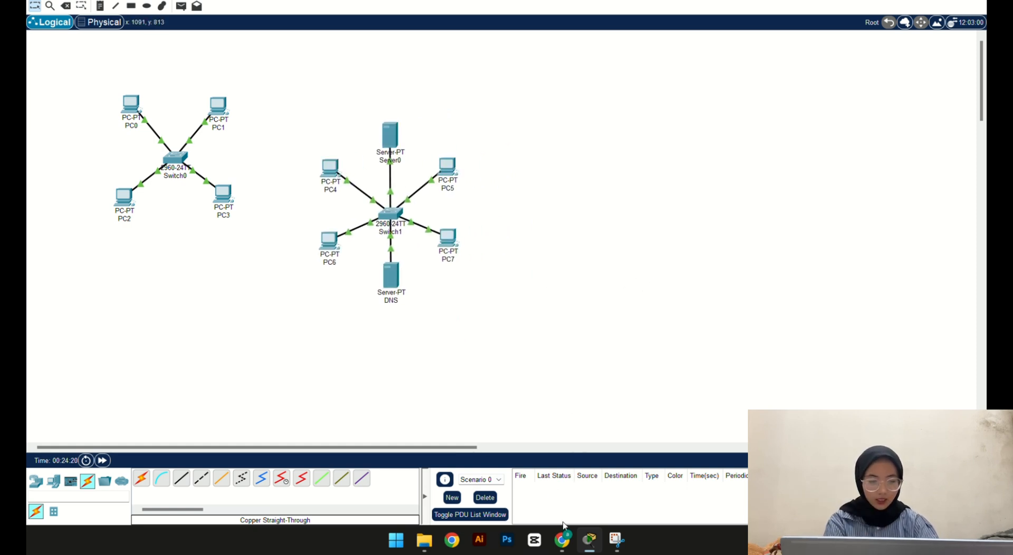
Step: Switch to Chrome and review the network diagram and the ping and web access instructions of assignment task 4
click(564, 540)
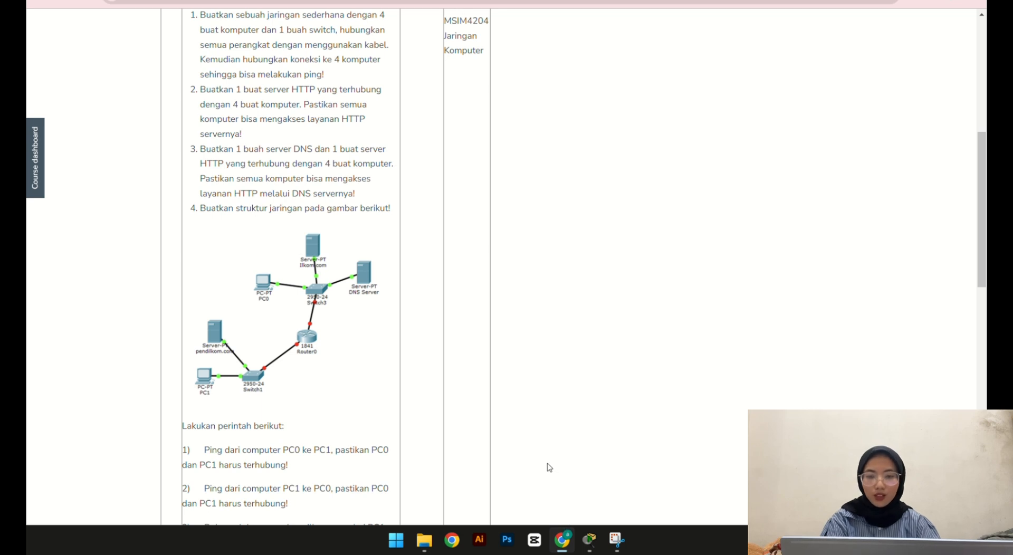
scroll(358, 270, down, 2)
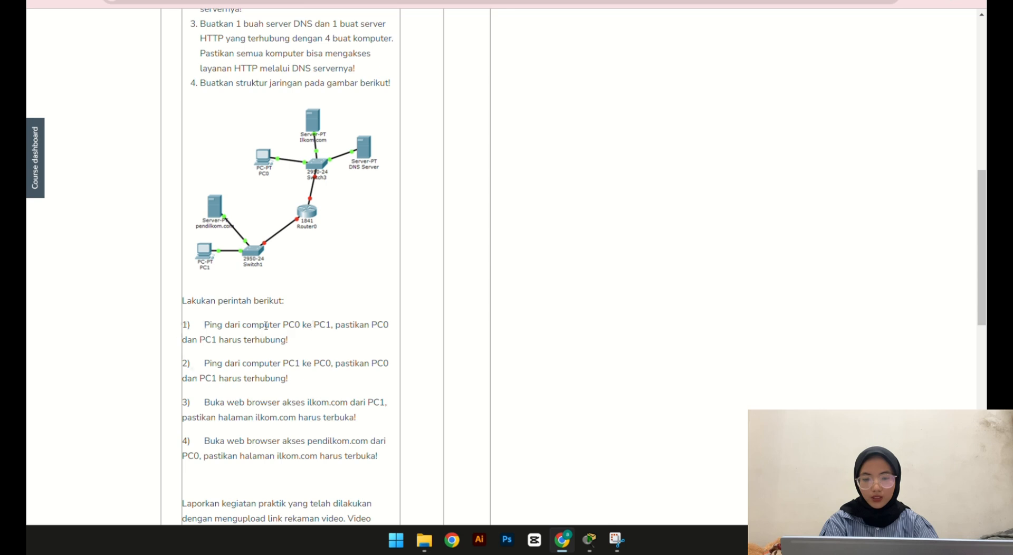
scroll(293, 421, up, 1)
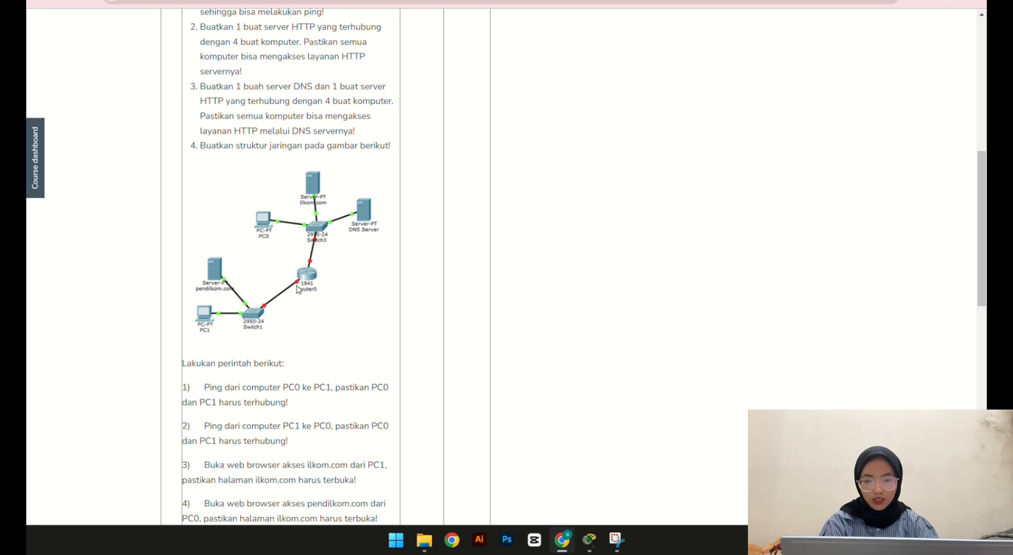
Step: Return to Cisco Packet Tracer and place a server in the empty workspace well to the right of the Switch1 network
click(590, 540)
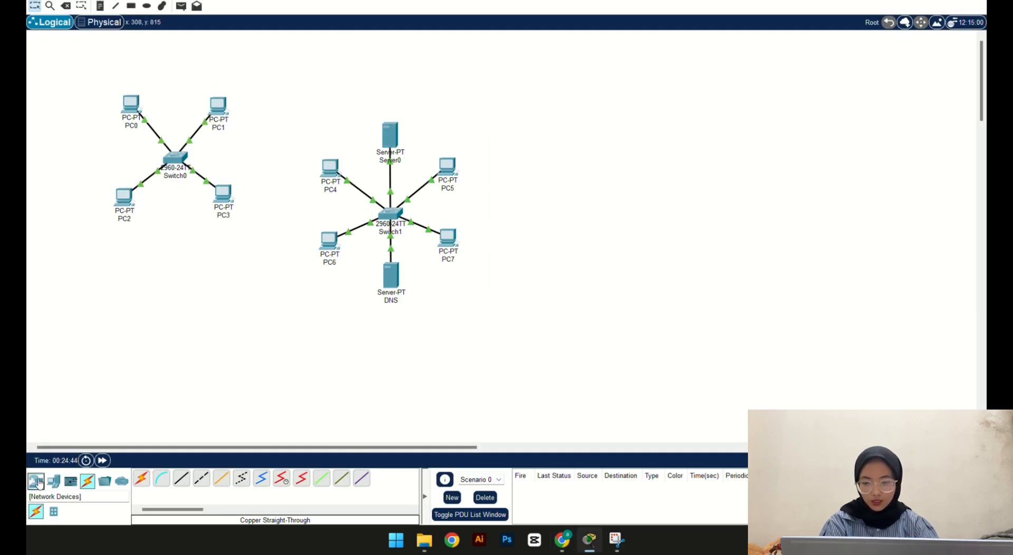
click(53, 481)
click(181, 478)
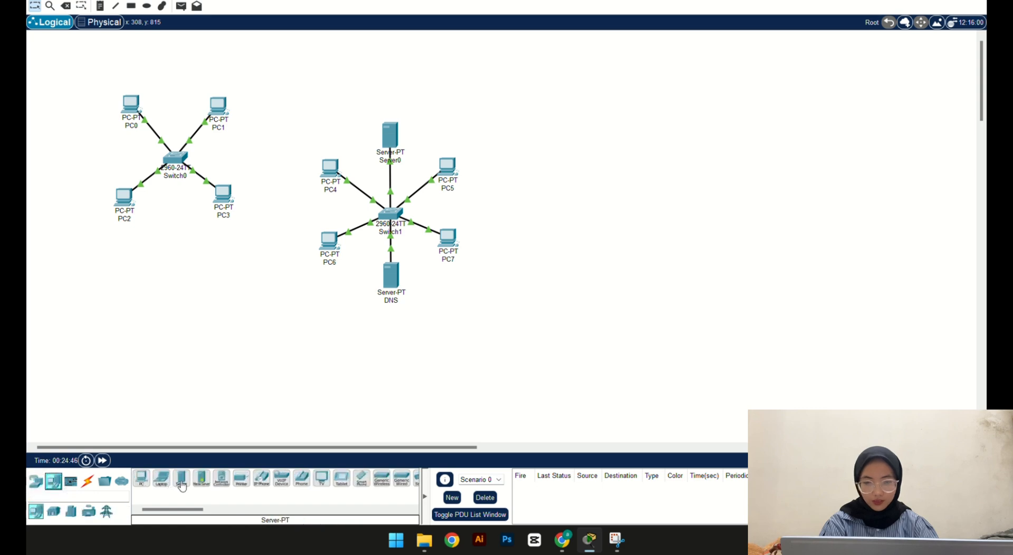
click(541, 179)
drag(427, 447, 463, 448)
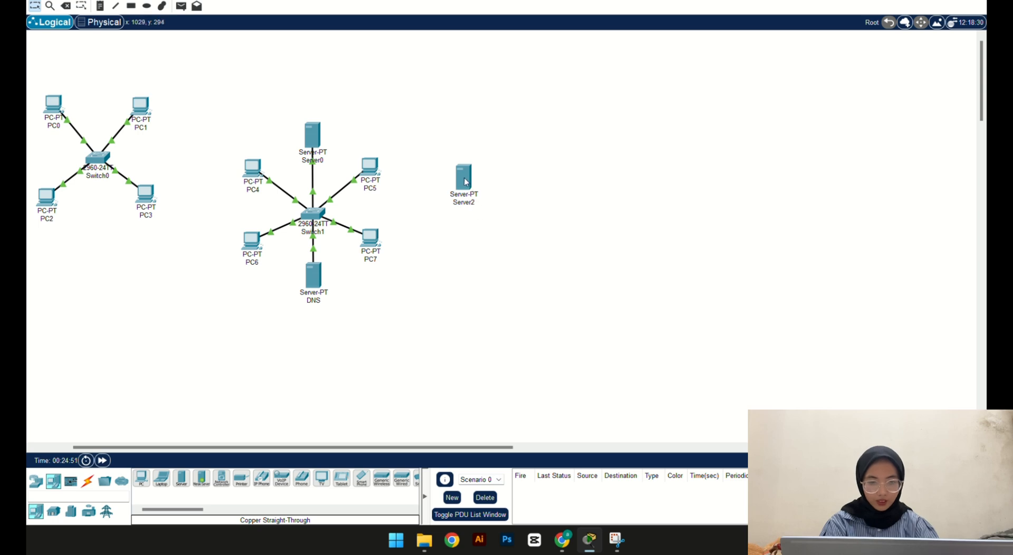
drag(467, 182, 624, 190)
Step: Place two more servers below Server2, the second one slightly lower and to the left of the first
click(181, 478)
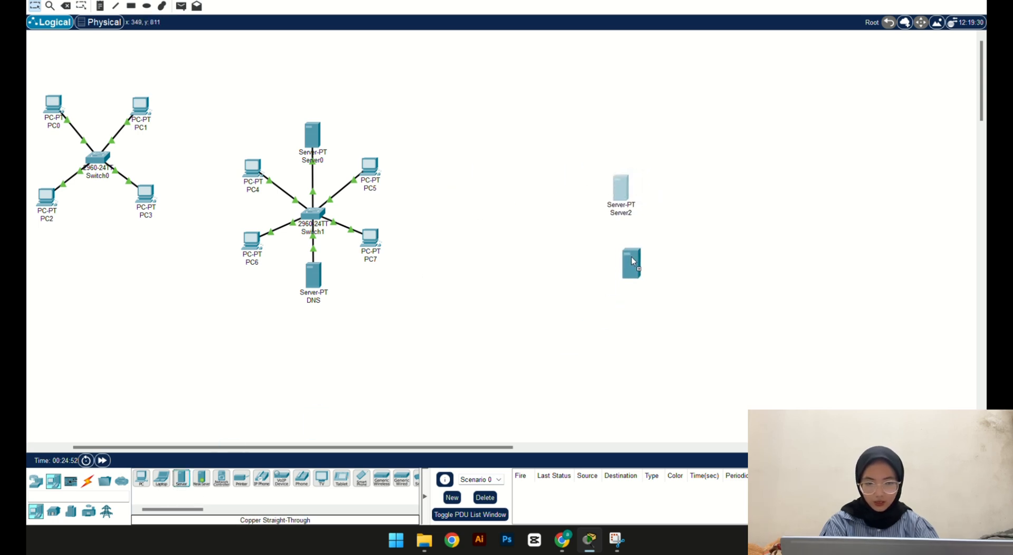
click(617, 264)
click(181, 478)
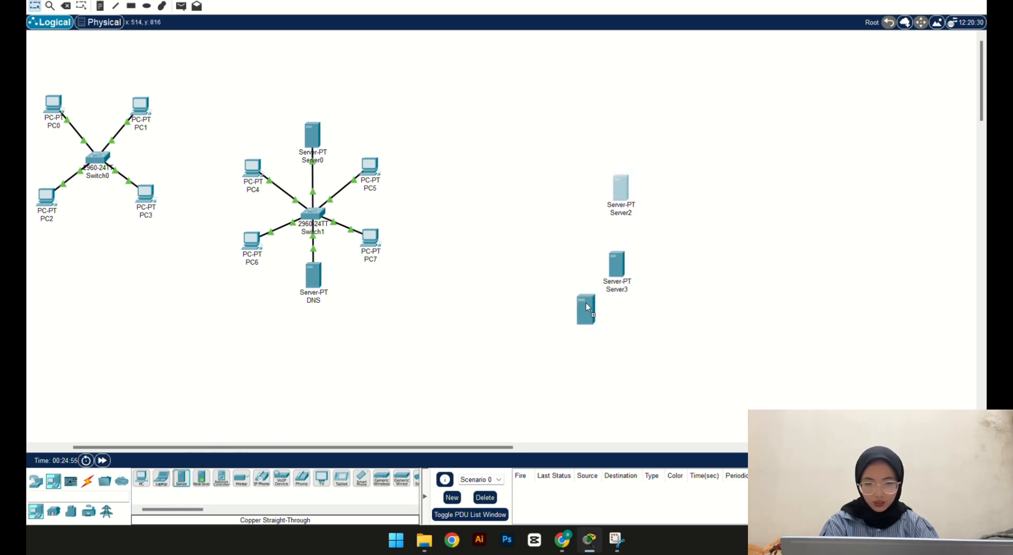
click(587, 308)
Step: Place two PCs to the left of the new servers, one beside Server3 and one above it near Server2
click(142, 478)
click(552, 267)
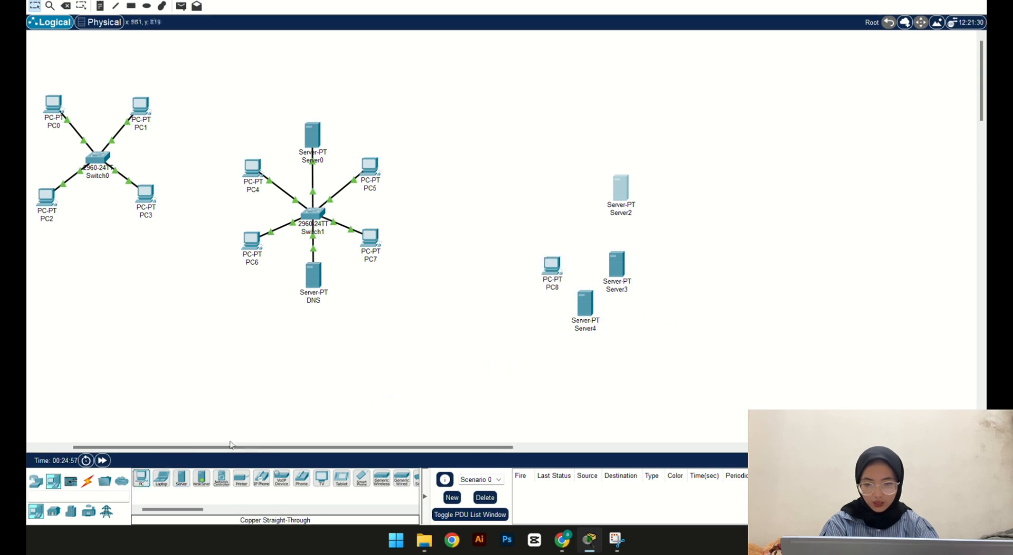
click(142, 478)
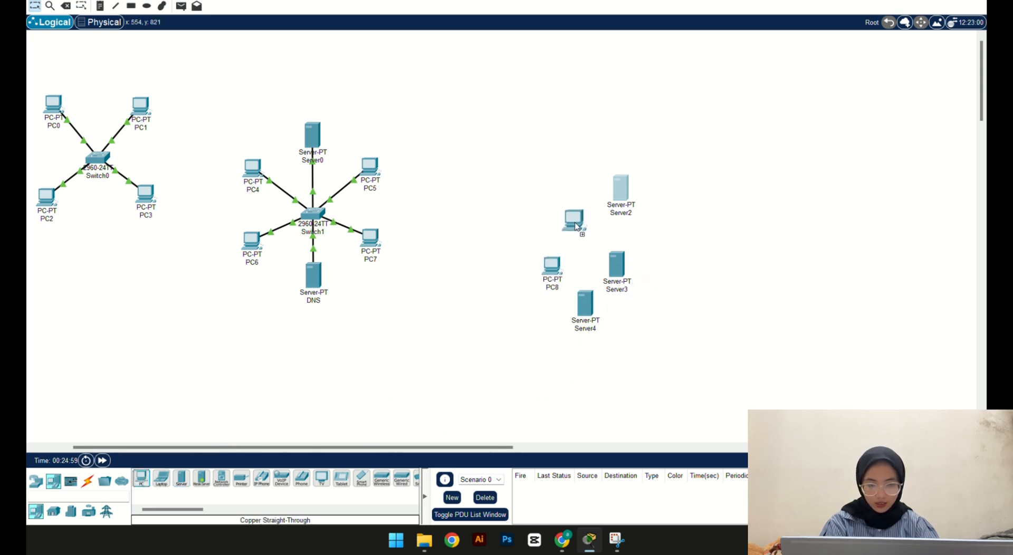
click(576, 226)
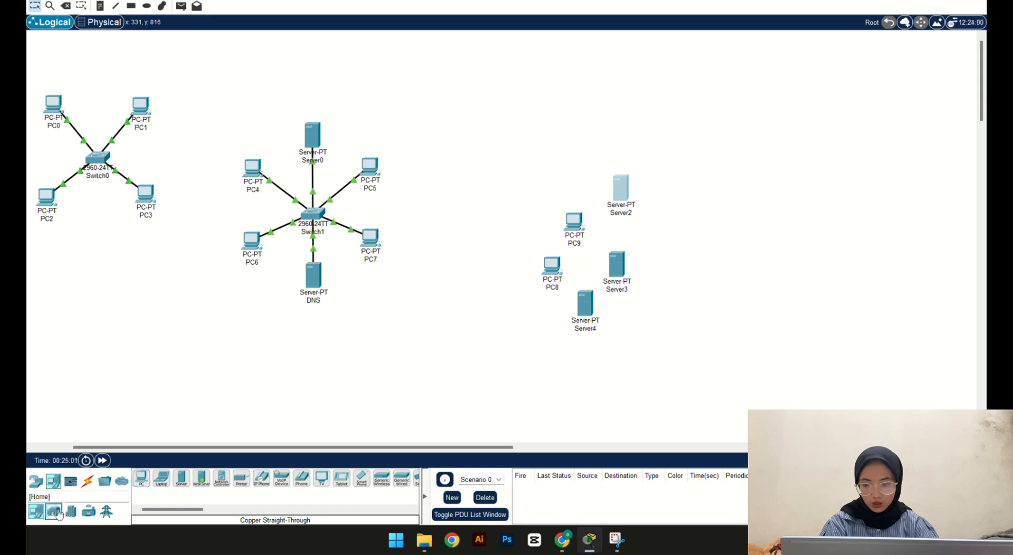
Step: Place two 2960 switches below the new servers, one to the lower left of Server4 and one to its lower right
click(35, 481)
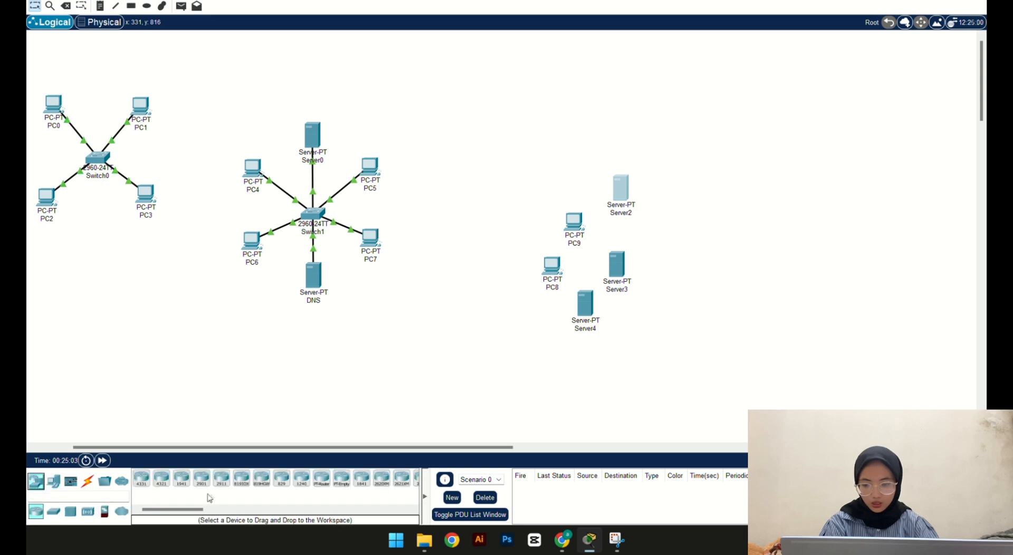
click(54, 513)
click(142, 478)
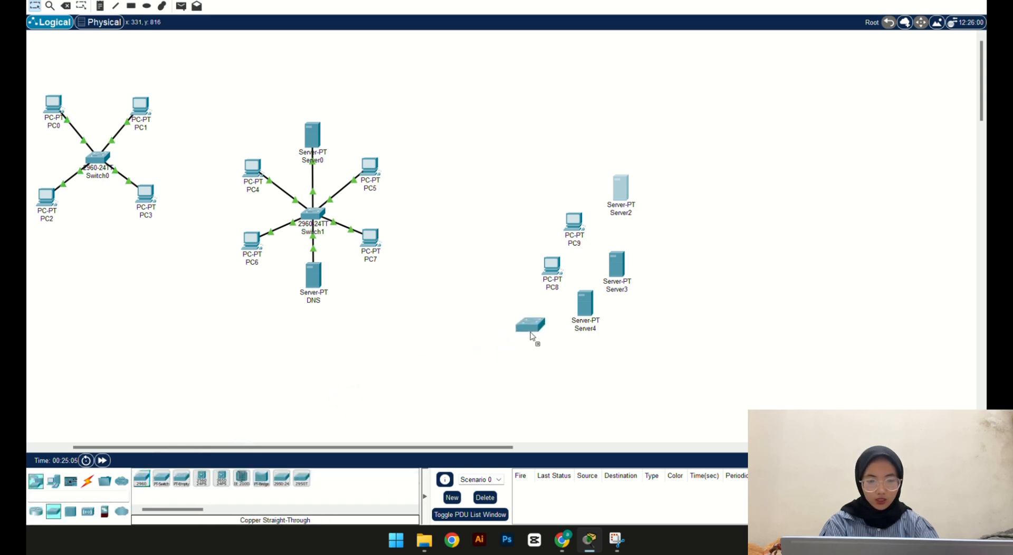
click(532, 337)
click(141, 478)
click(659, 338)
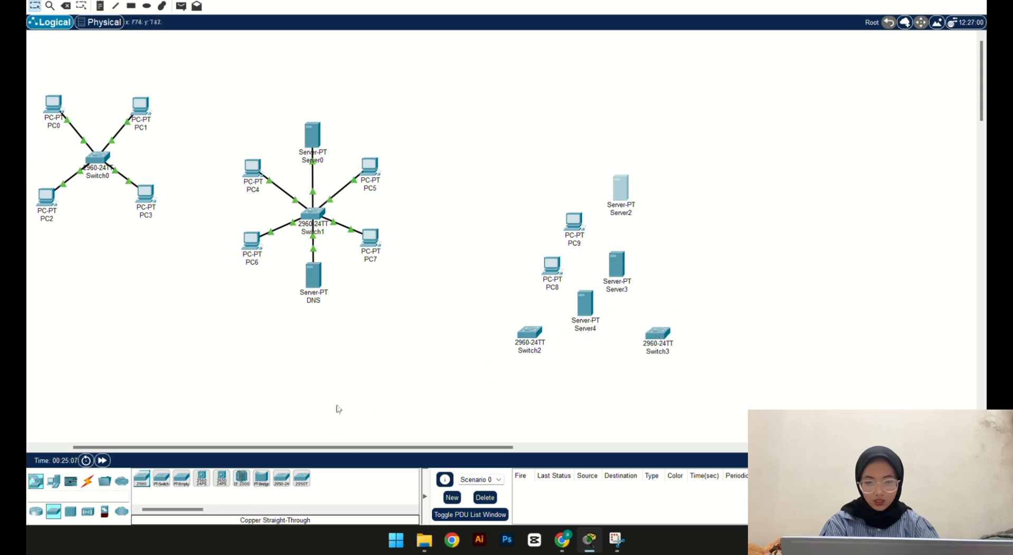
Step: Place an ISR4331 router to the right of Server3
click(36, 513)
click(141, 478)
click(675, 271)
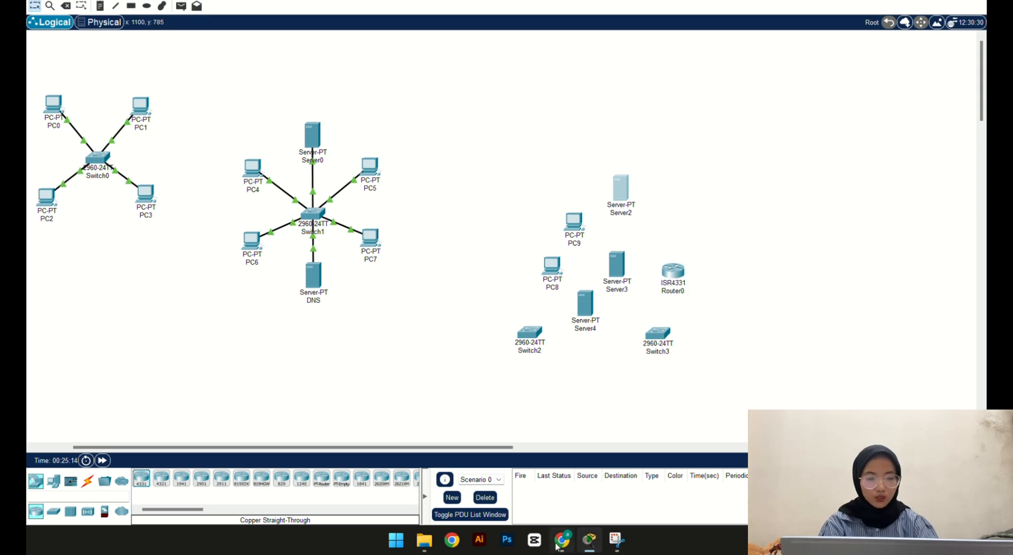
Step: Rearrange the new devices to follow the assignment diagram, with Server3 to the right, Router0 central, Switch3 below it and PC9 beside Server2
mouse_move(560, 545)
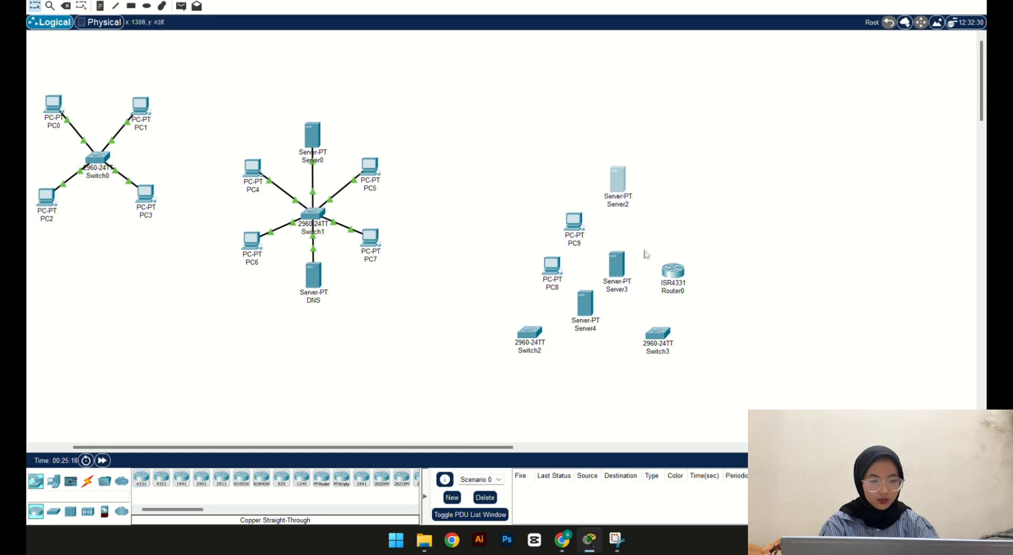
drag(624, 284, 720, 280)
drag(663, 340, 592, 324)
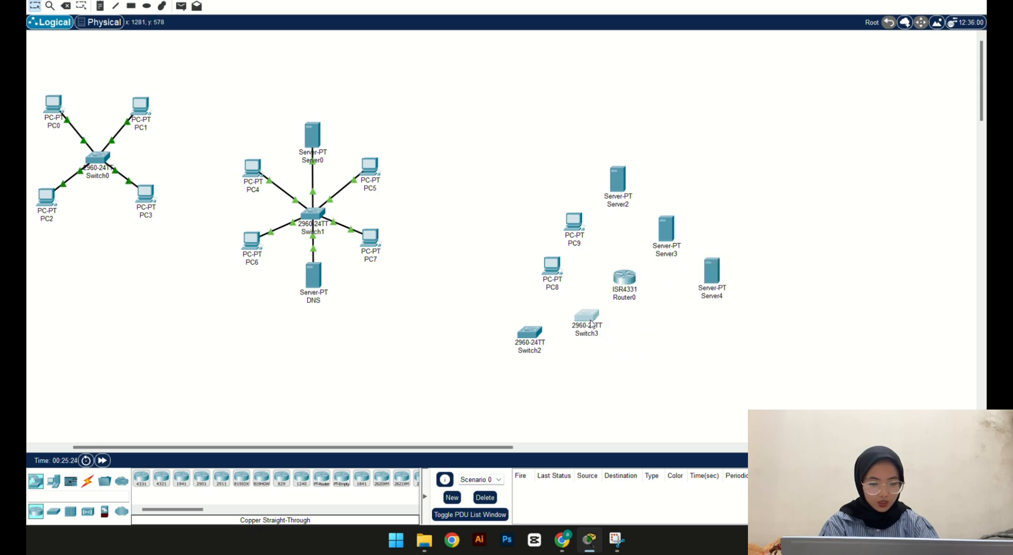
drag(575, 231, 563, 191)
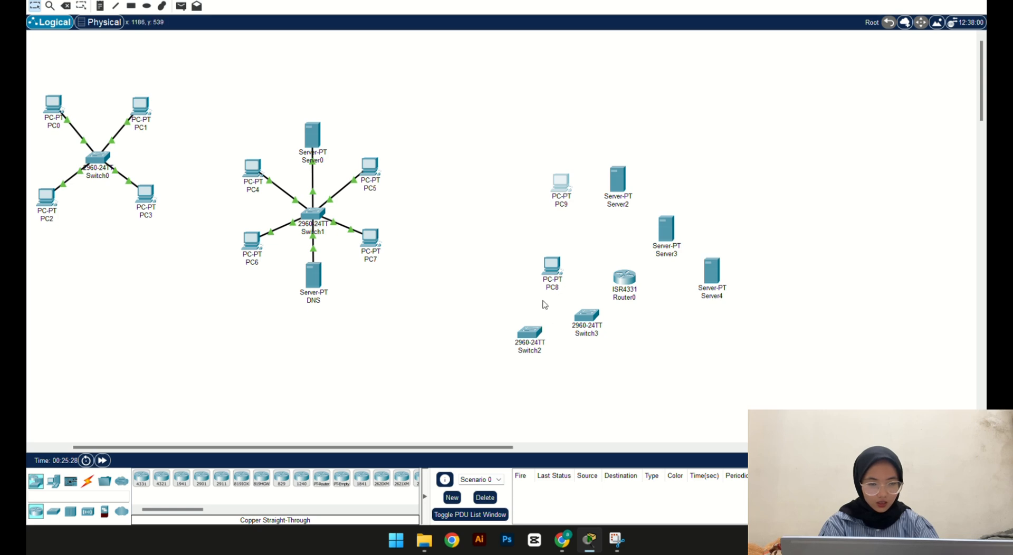
drag(545, 342, 689, 373)
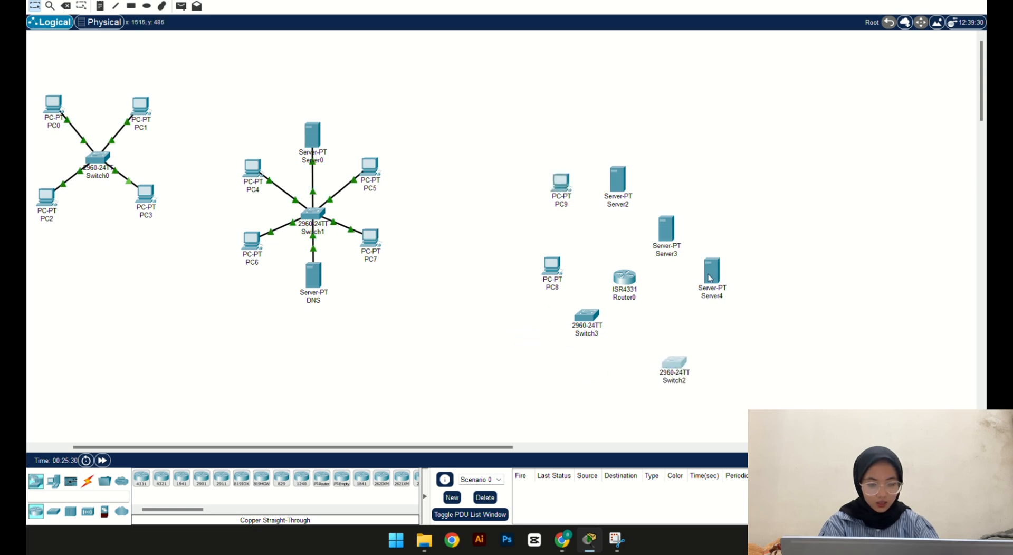
Step: Move Server4 and PC8 to the left of Switch3, with Server4 above PC8
drag(710, 278, 483, 317)
mouse_move(568, 544)
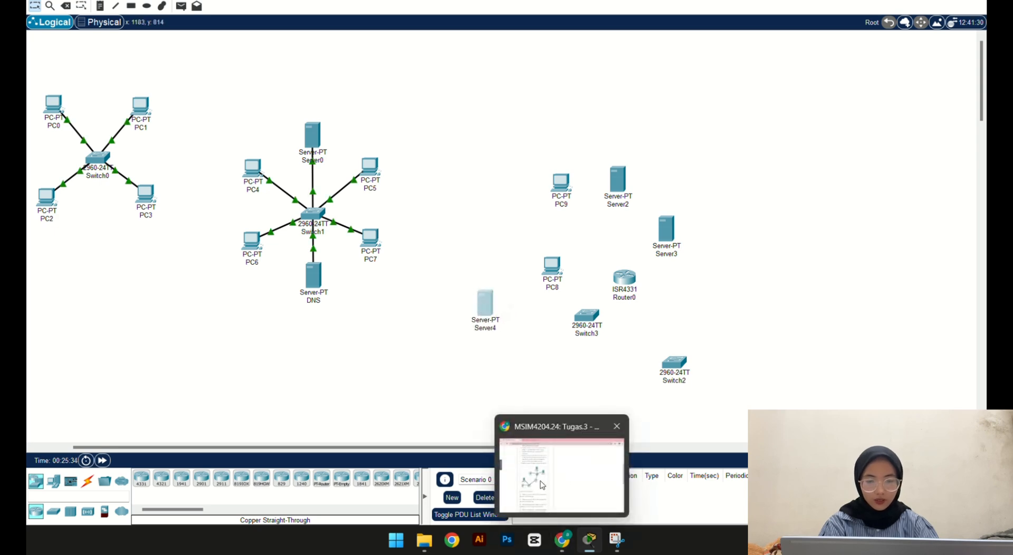
mouse_move(542, 485)
drag(552, 270, 512, 373)
drag(487, 315, 502, 298)
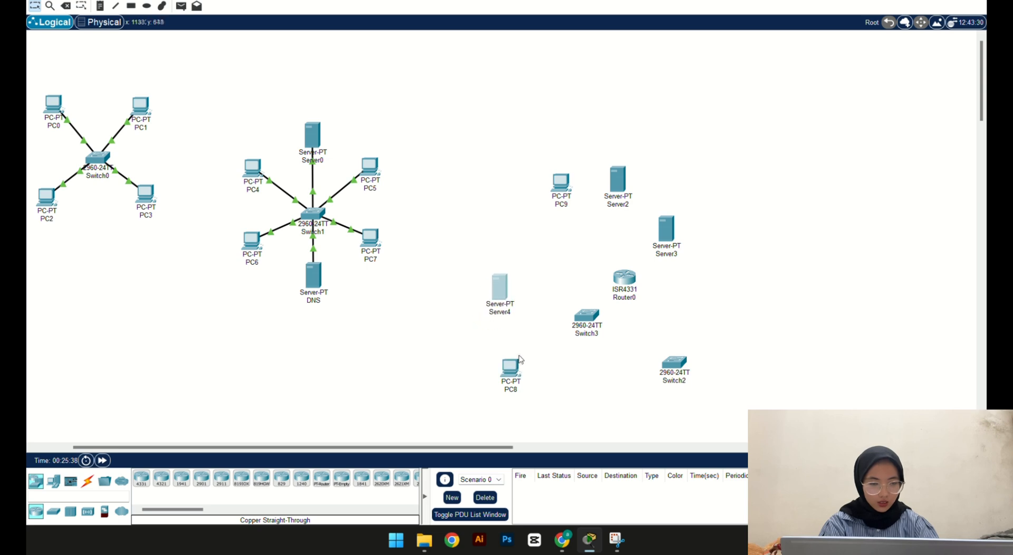
drag(512, 371, 522, 363)
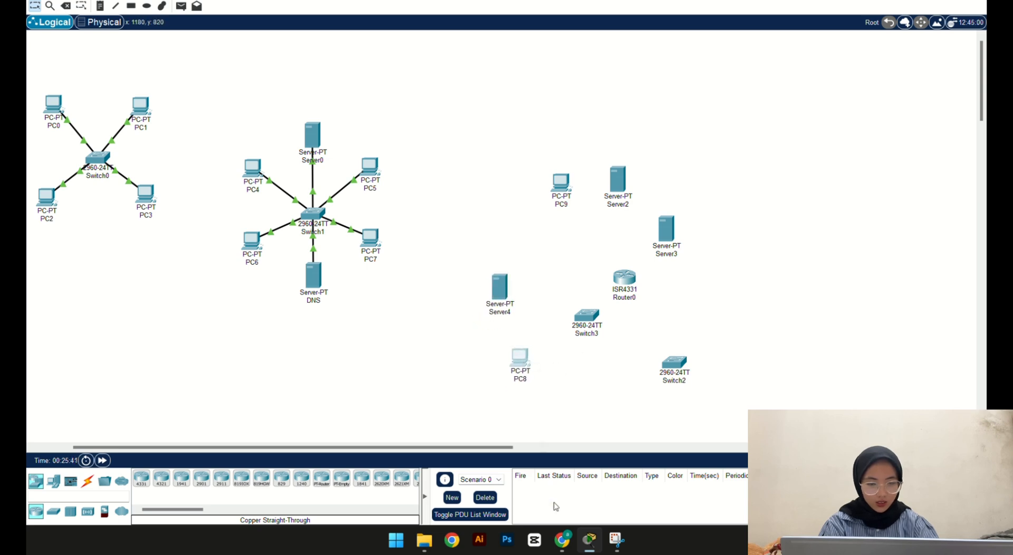
Step: Check the assignment diagram, move Switch2 between Server2 and Router0, and arrange PC9, Server2 and Server3 around it
mouse_move(562, 539)
mouse_move(556, 454)
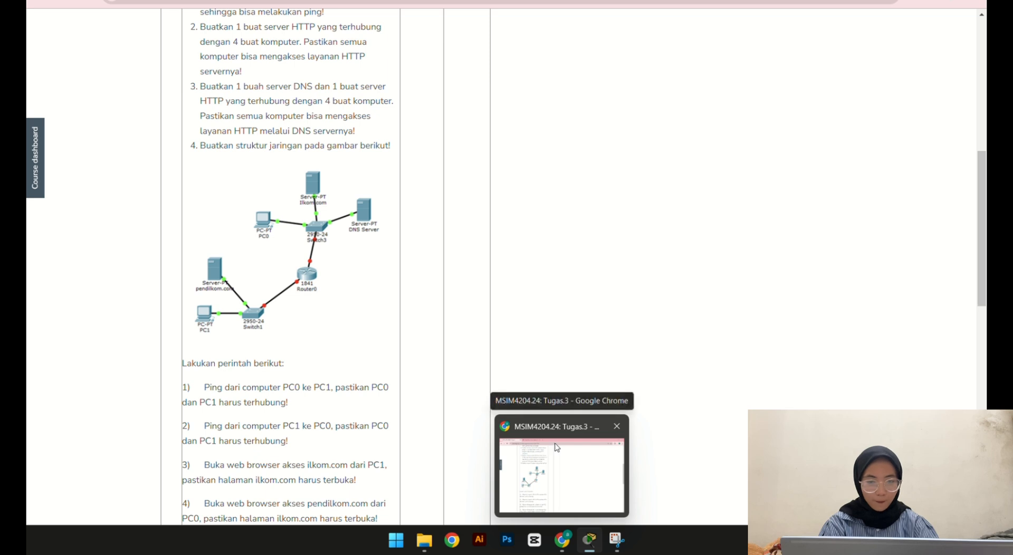
drag(674, 362, 685, 225)
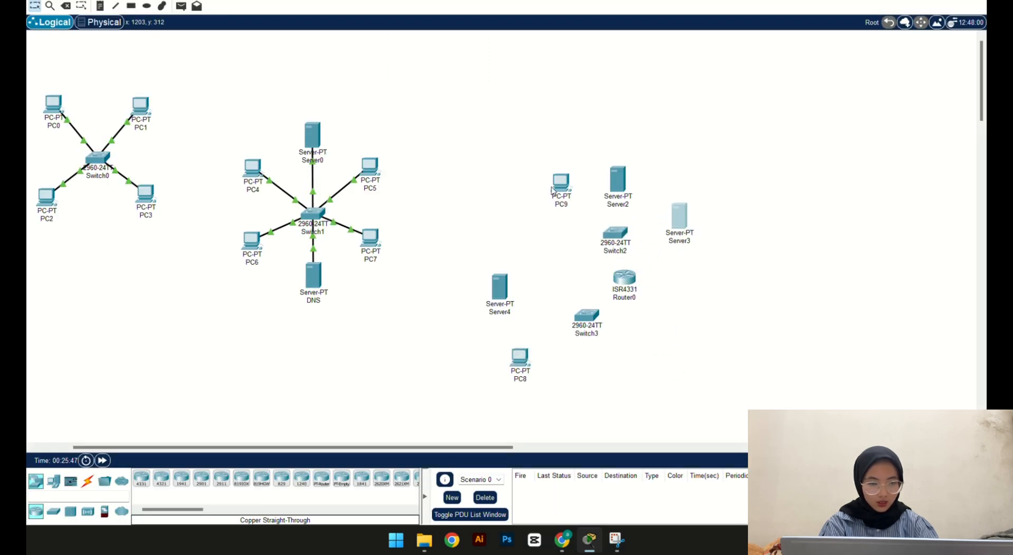
drag(552, 190, 546, 204)
drag(619, 179, 617, 168)
drag(679, 219, 679, 200)
drag(613, 238, 619, 230)
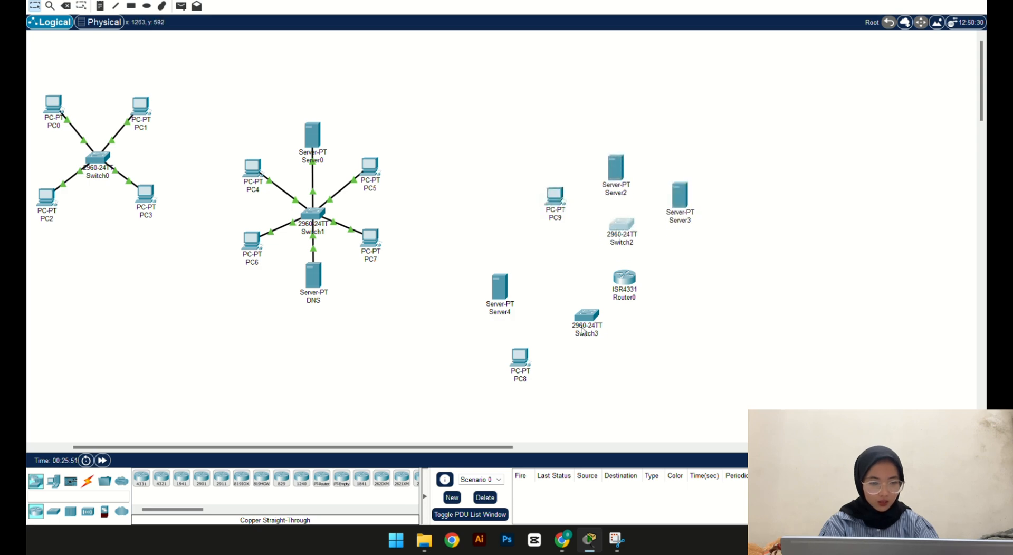
Step: Adjust the positions of Switch3, Server4, PC8 and Router0 so the lower group matches the assignment diagram
drag(583, 331, 570, 336)
drag(501, 297, 498, 279)
drag(521, 364, 516, 341)
drag(634, 283, 629, 288)
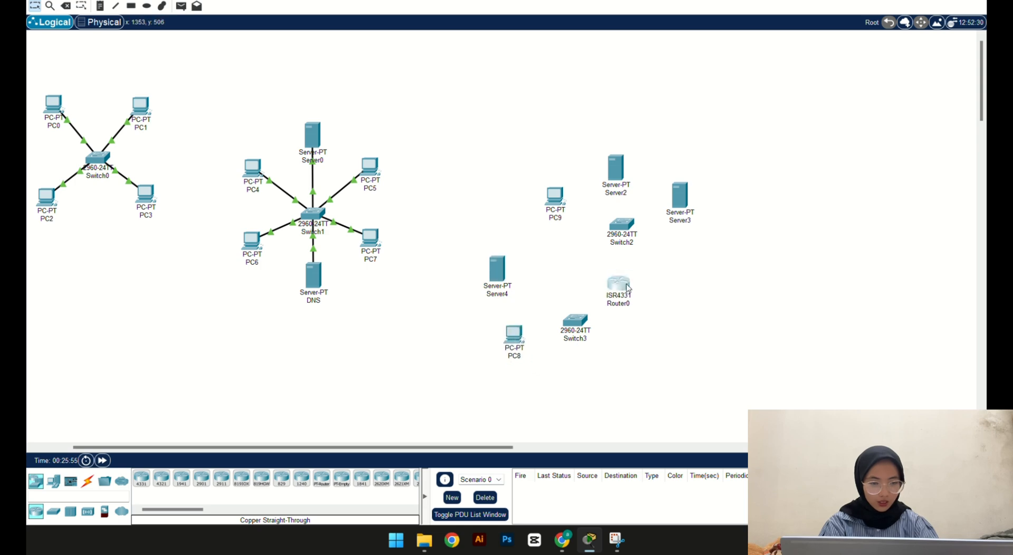
mouse_move(571, 539)
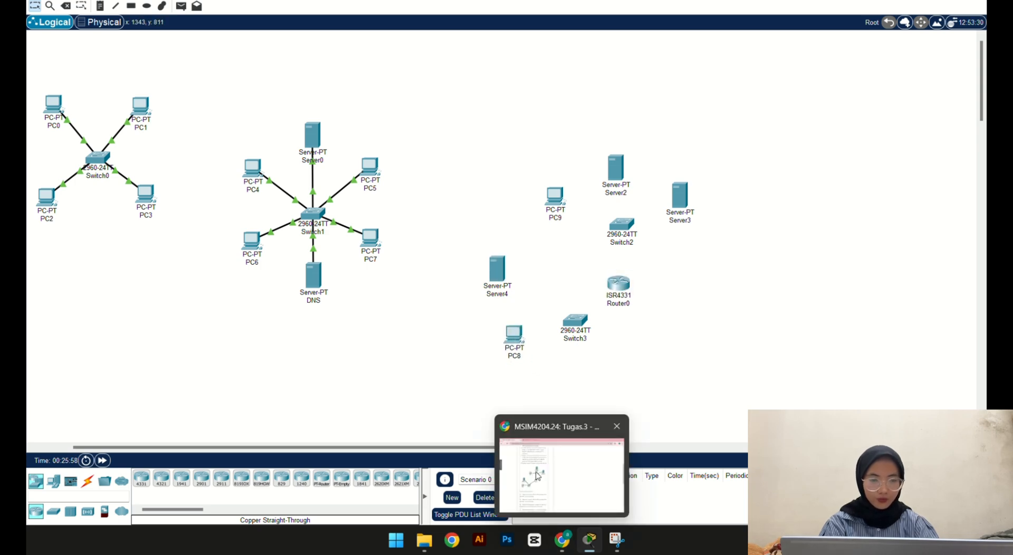
mouse_move(537, 475)
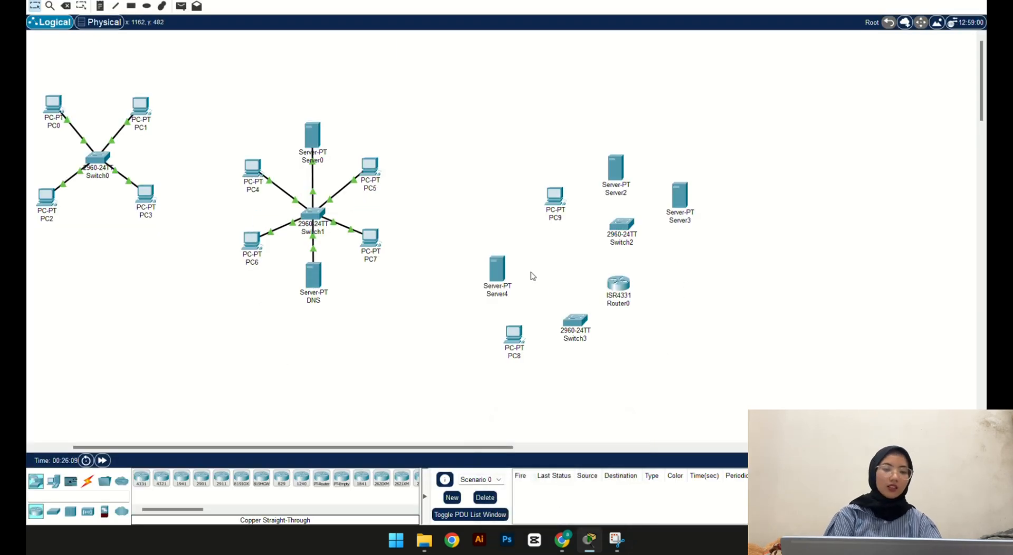
drag(504, 273, 505, 273)
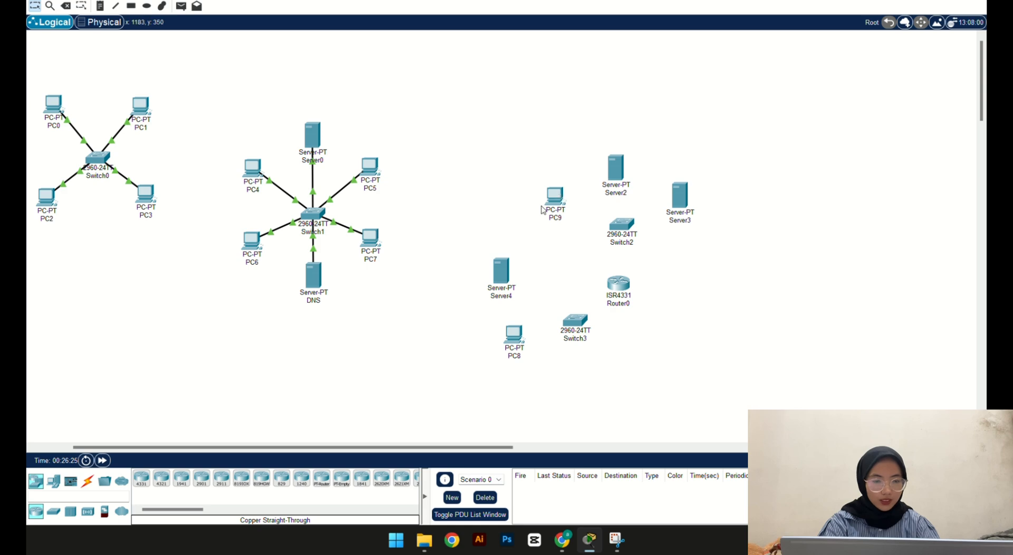
Step: Rename PC9 as PC 0
click(554, 219)
click(563, 219)
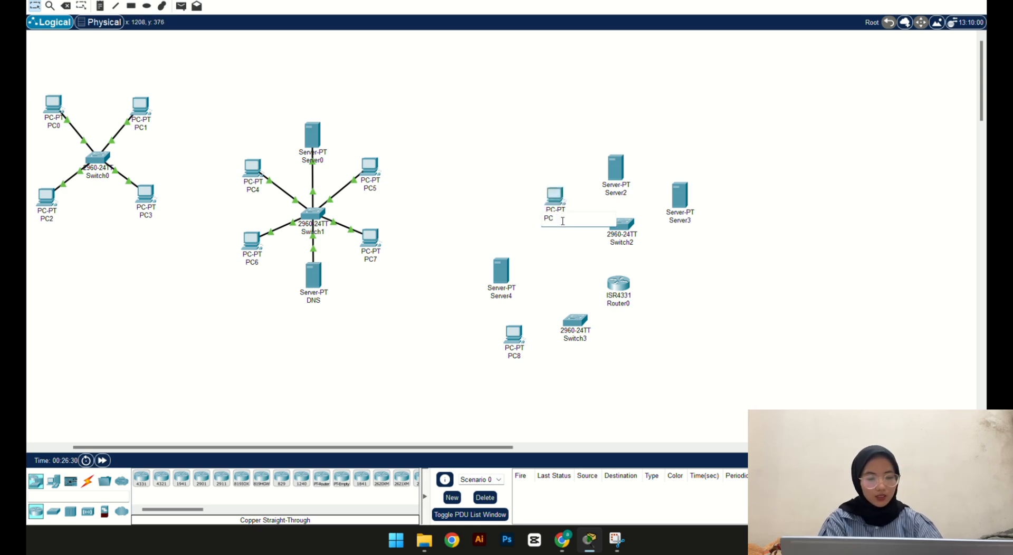
text(0)
click(778, 294)
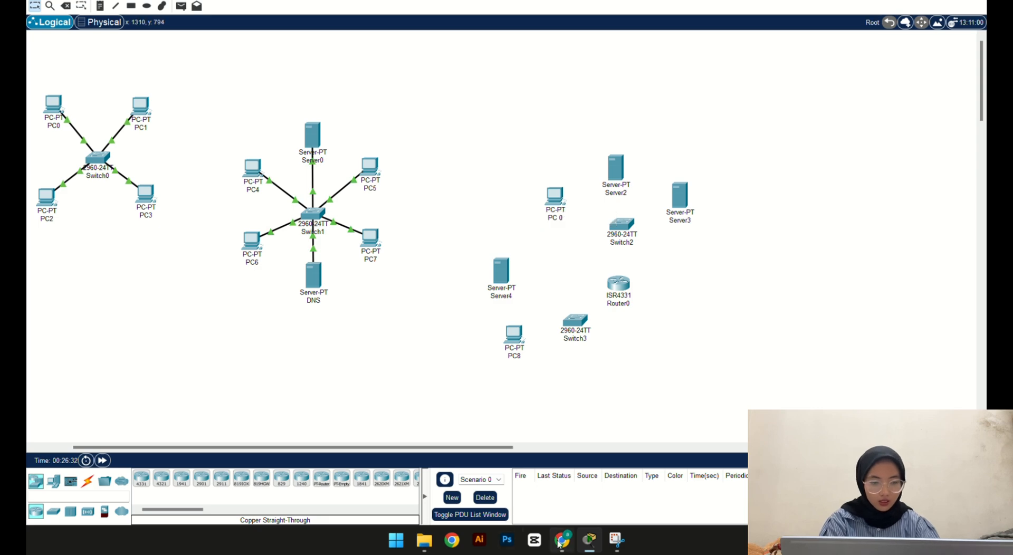
Step: Check the server names in the assignment diagram and rename Server2 as ilkom.com
mouse_move(547, 491)
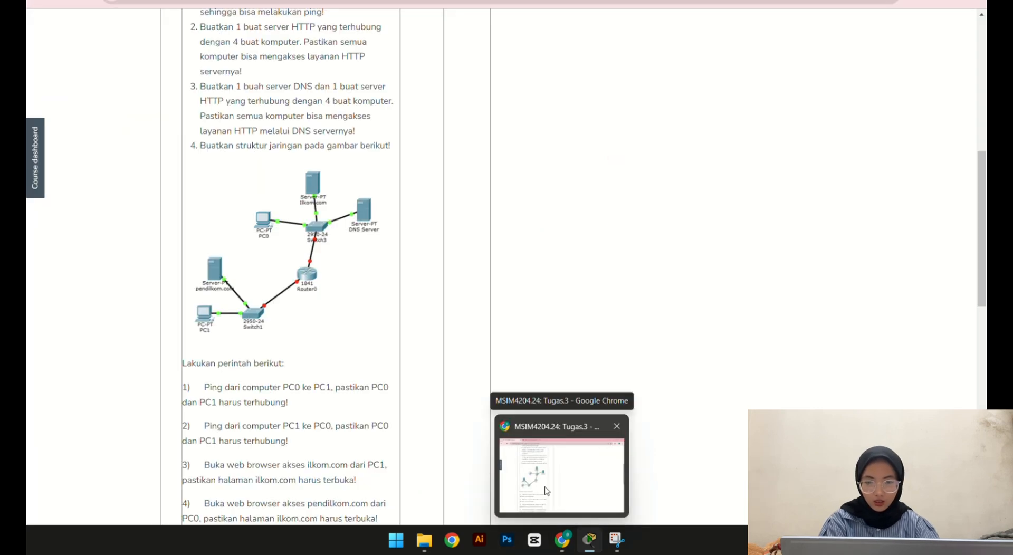
click(619, 194)
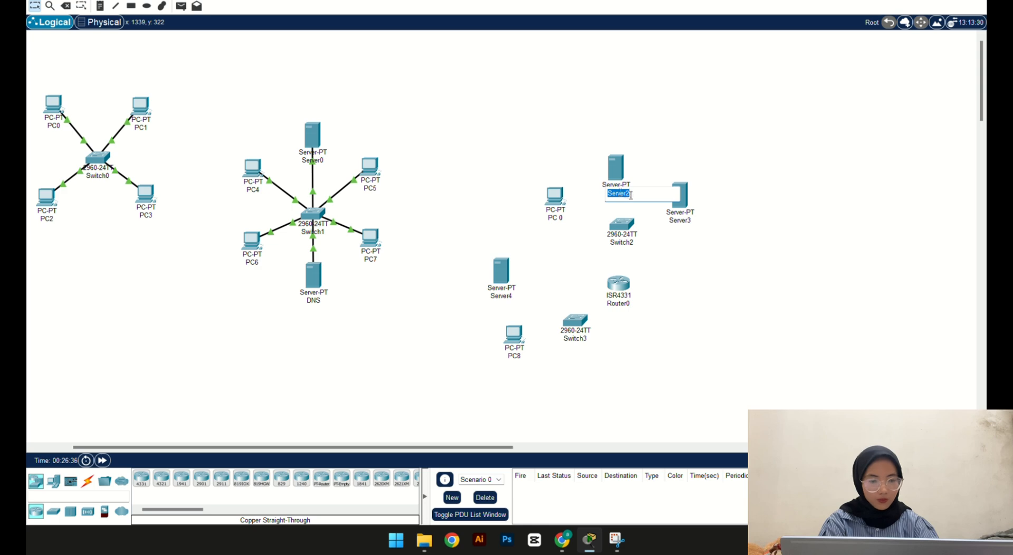
text(ilko)
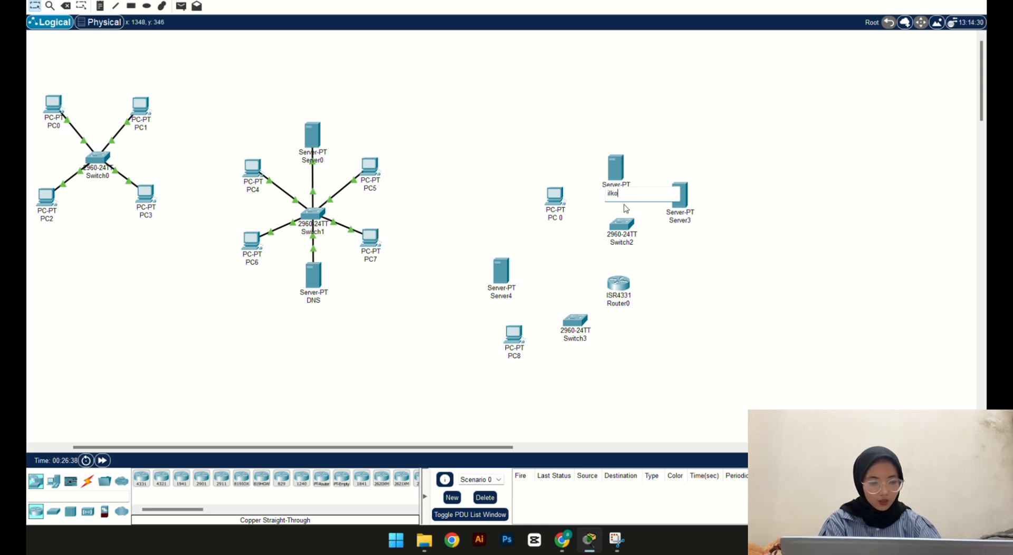
text(m.com)
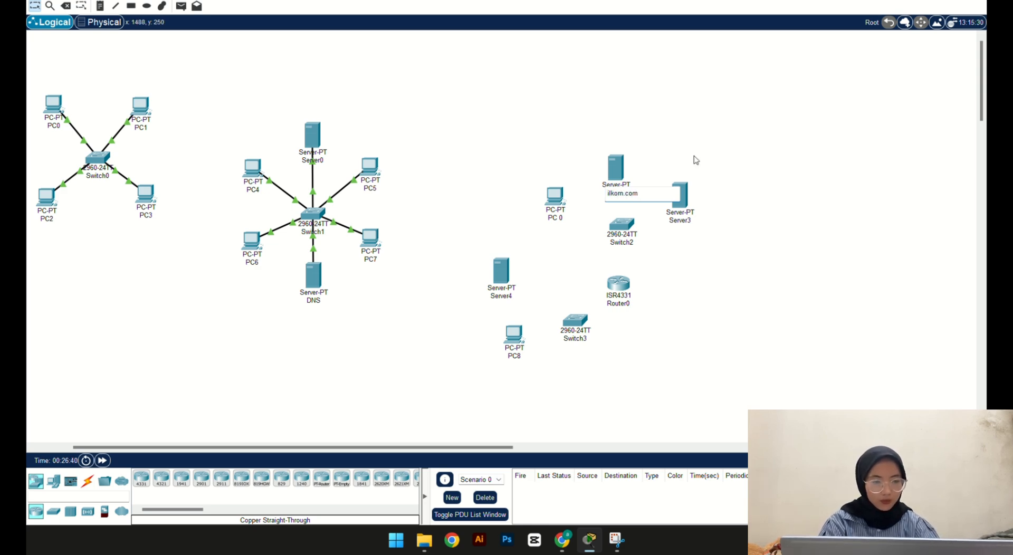
click(683, 277)
Step: Check the assignment diagram again and rename Server3 as DNS server
mouse_move(572, 546)
mouse_move(551, 492)
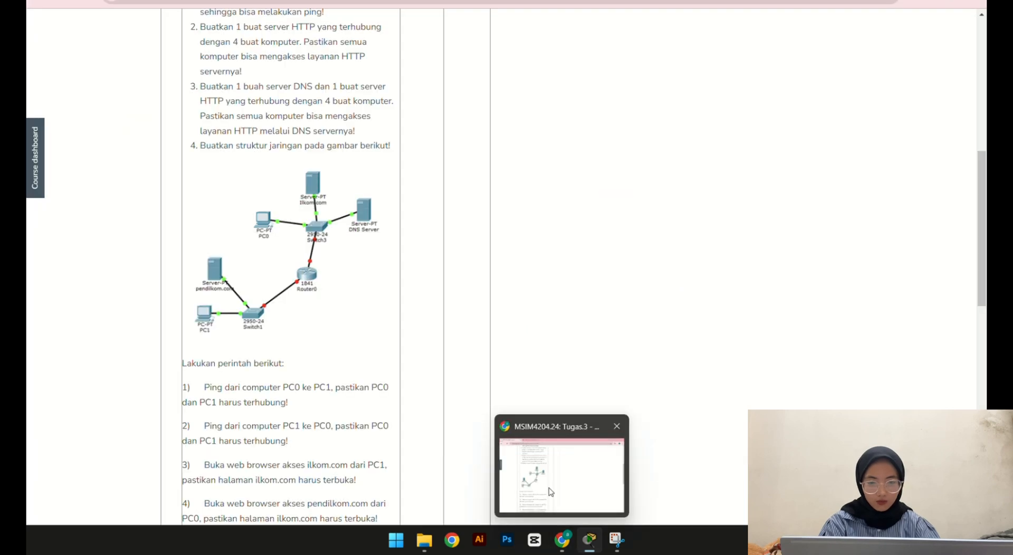
click(701, 218)
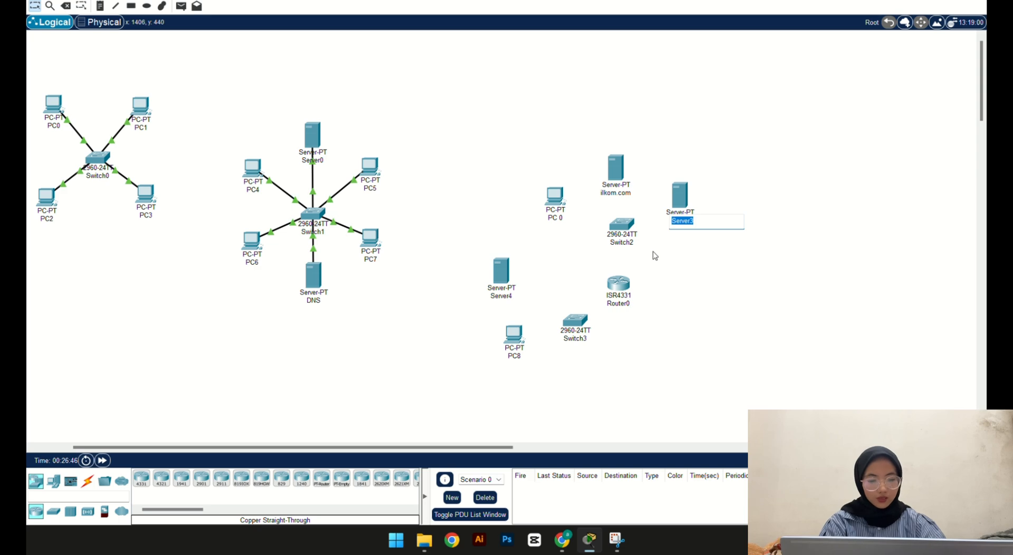
text(DNS ser)
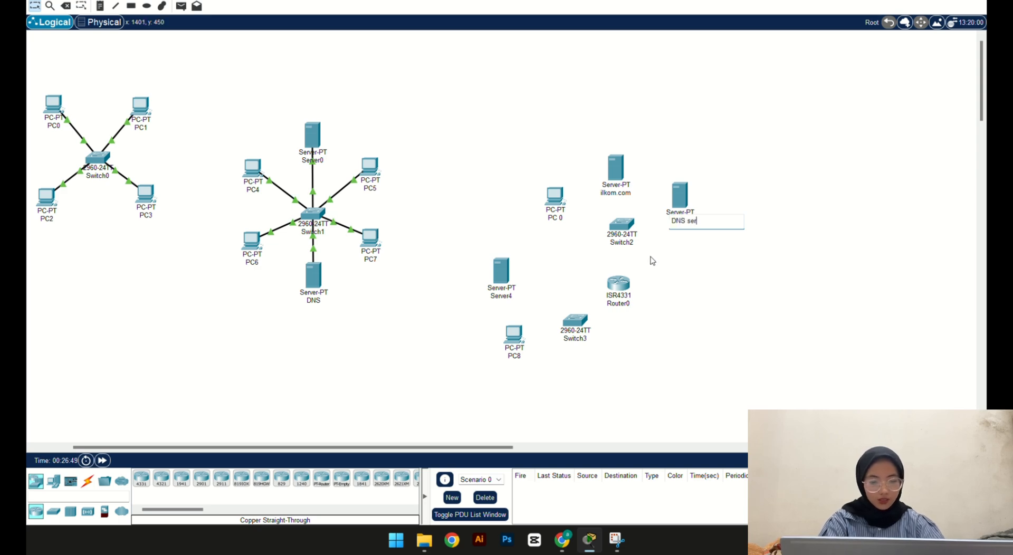
text(ver)
key(Return)
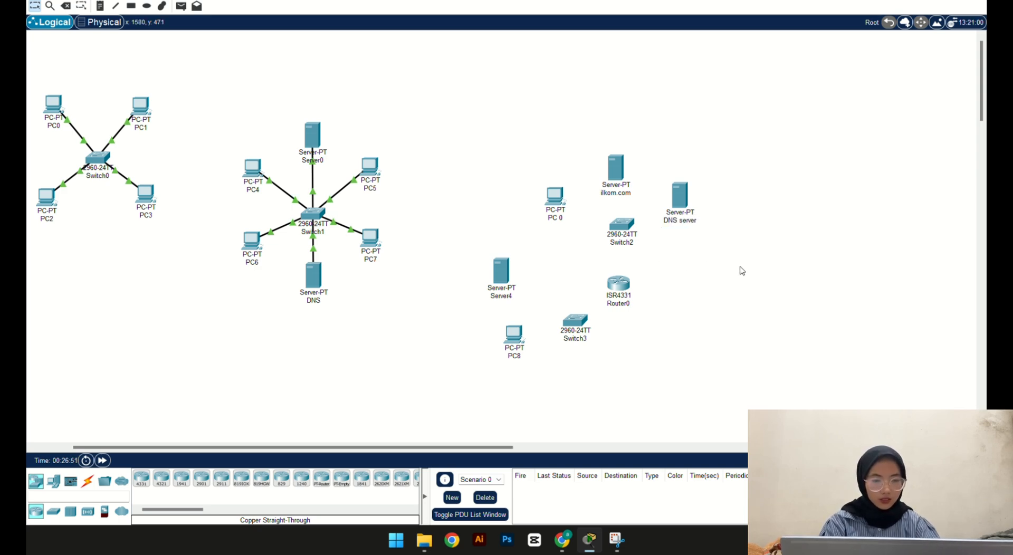
Step: Consult the assignment diagram for the lower network's labels and rename PC8 as PC 01
mouse_move(563, 540)
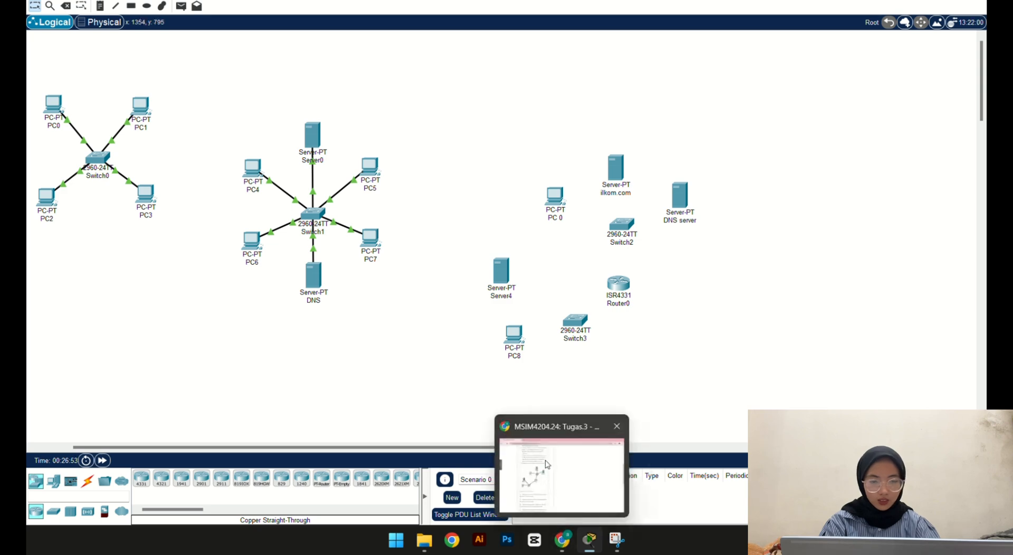
click(548, 465)
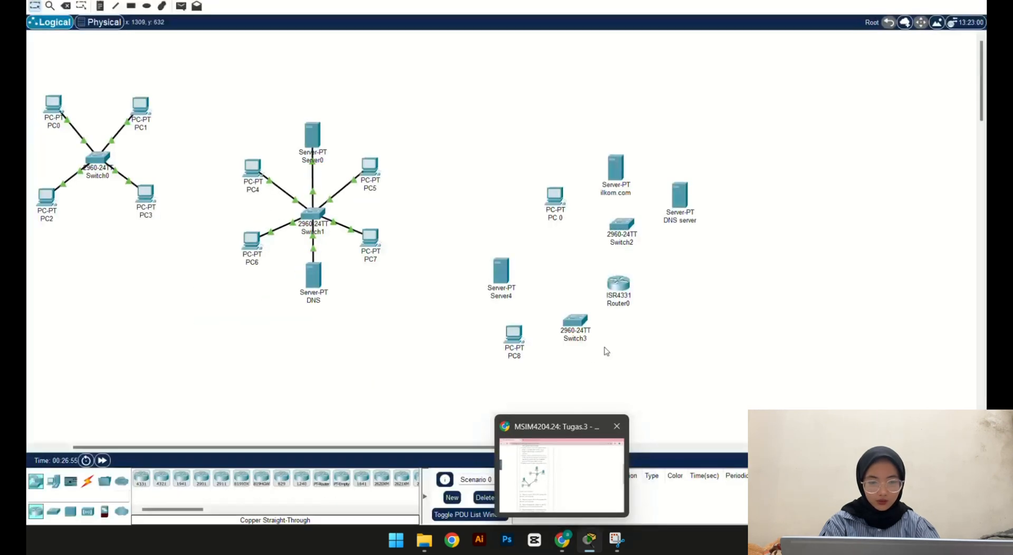
click(509, 357)
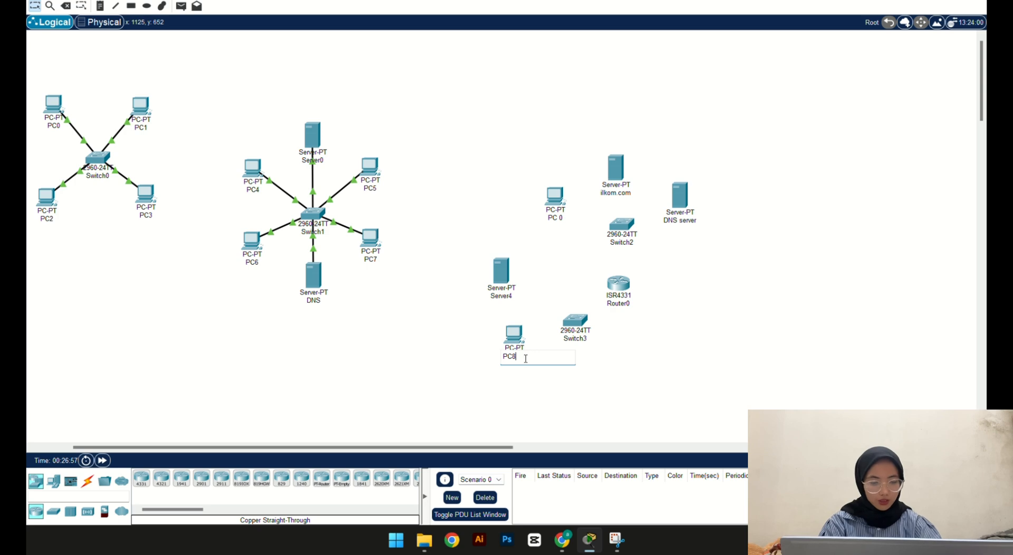
text(PC 01)
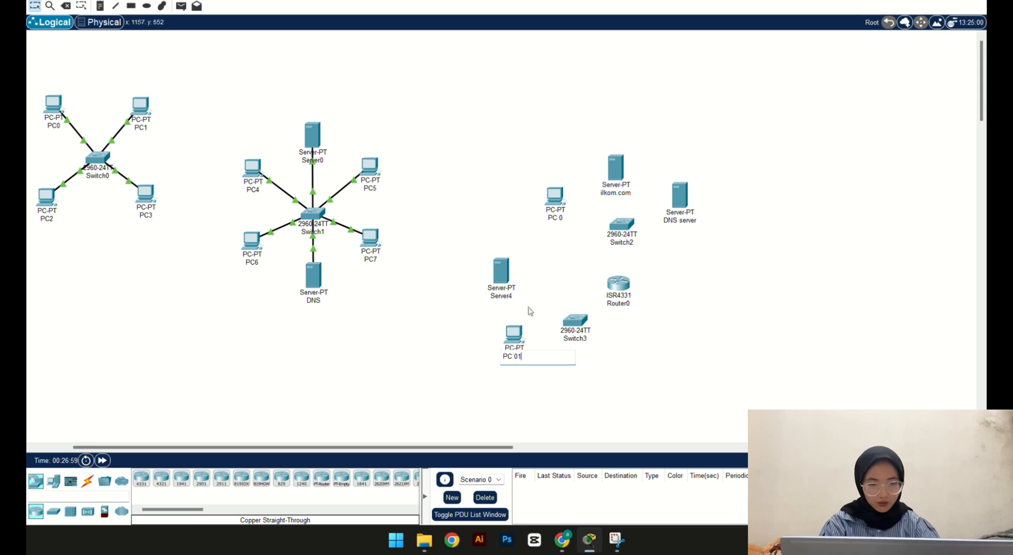
Step: Rename Server4 as pendilkom.com
click(499, 296)
text(pen)
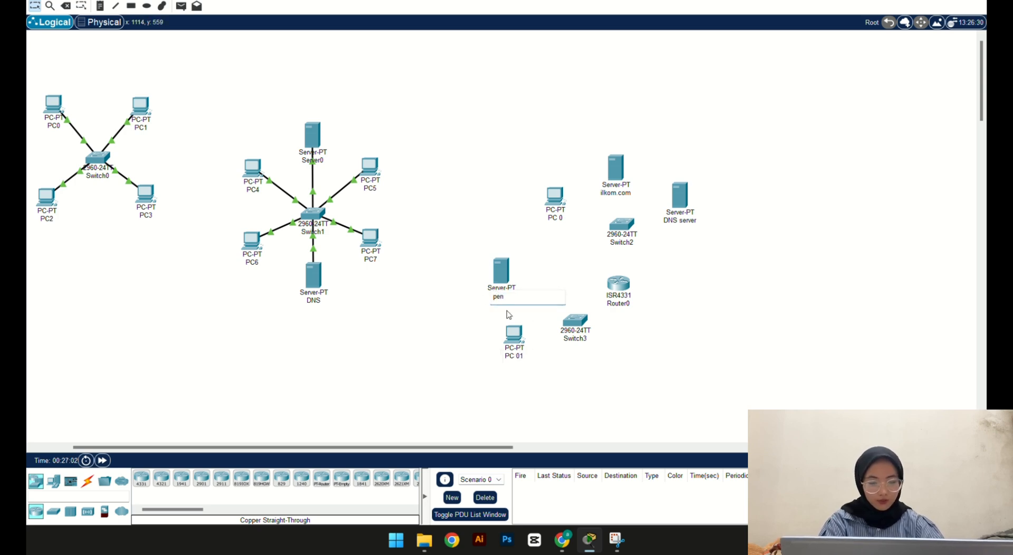
text(dilkom.com)
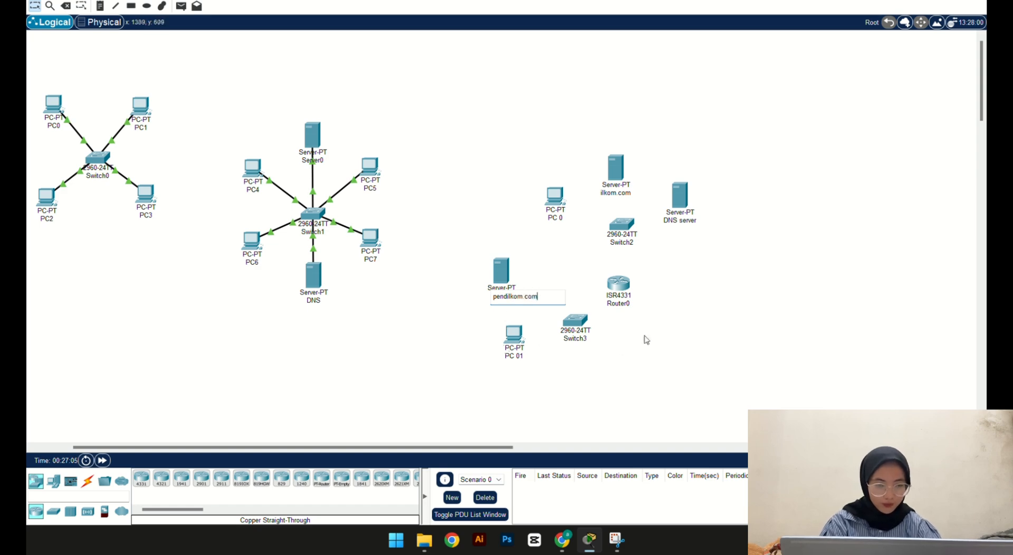
click(667, 320)
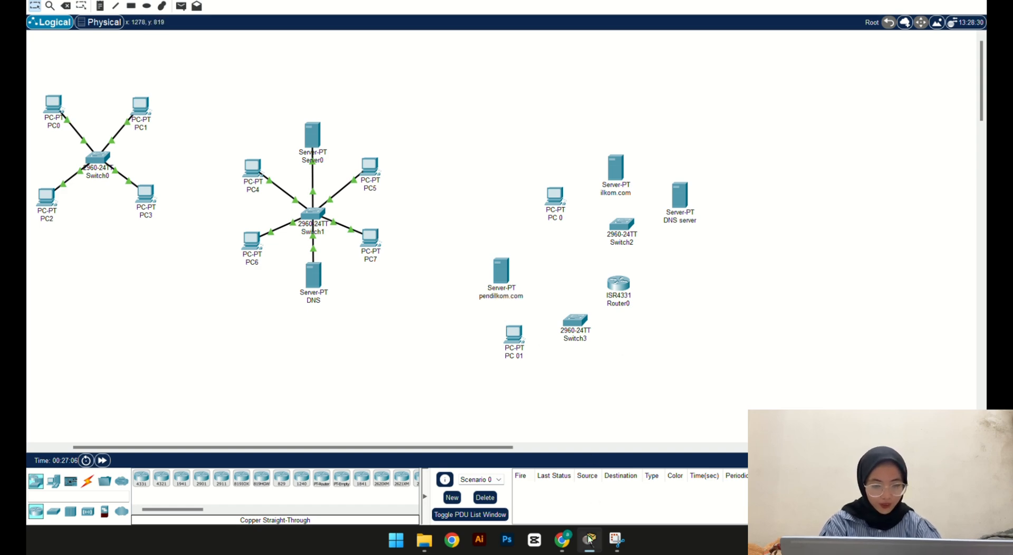
Step: Check the assignment diagram's switch labels and try to rename Switch2 as Switch3
mouse_move(570, 542)
mouse_move(563, 482)
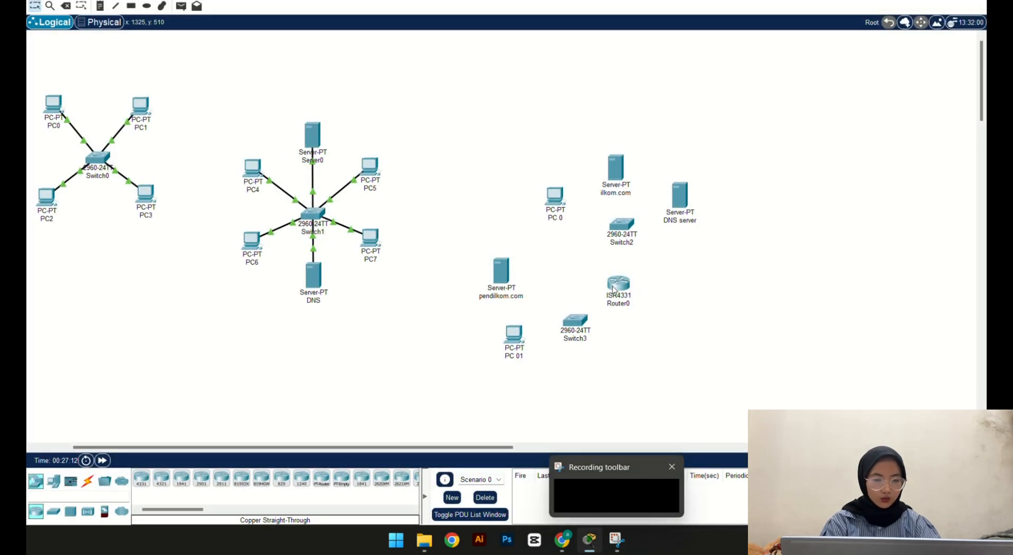
click(633, 242)
text(Switch3)
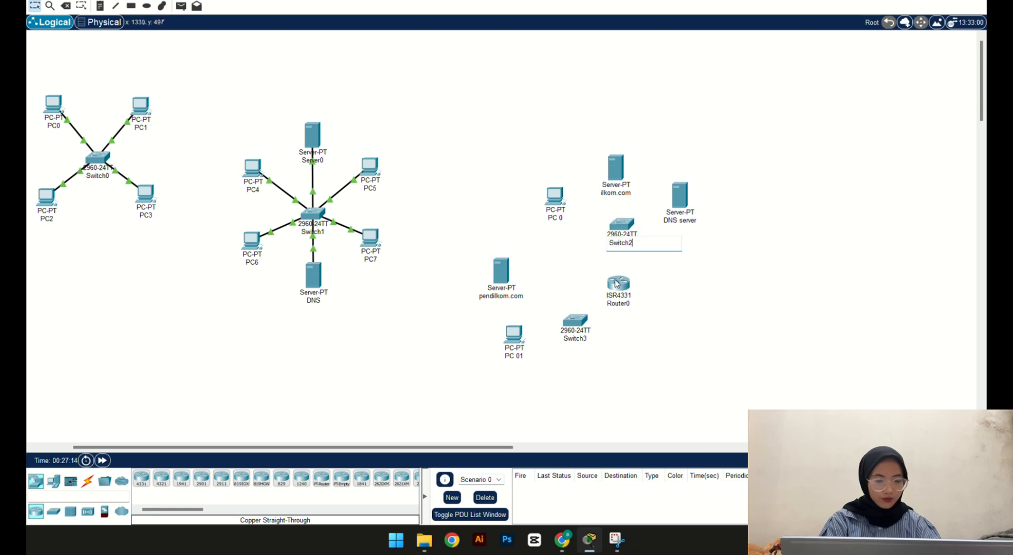
key(Return)
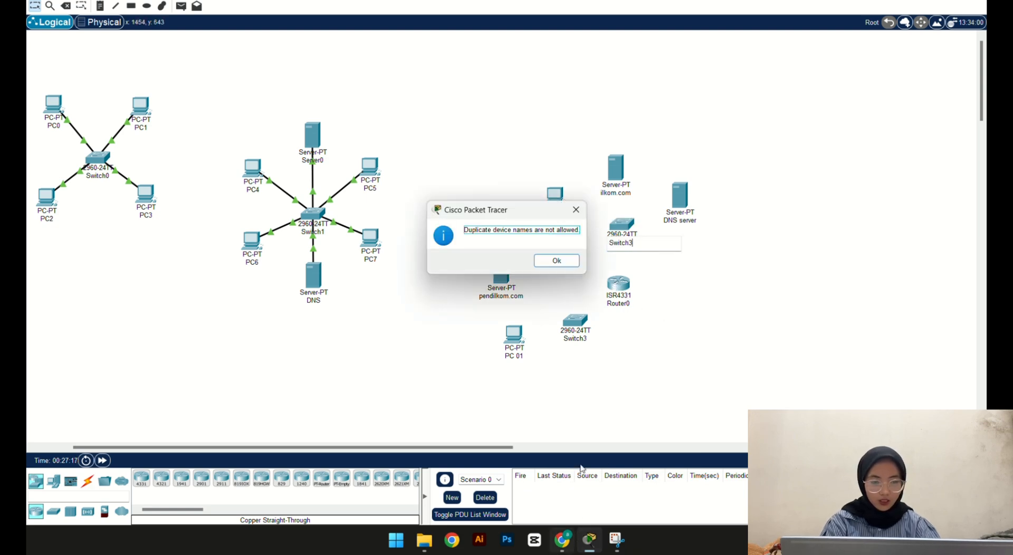
click(576, 211)
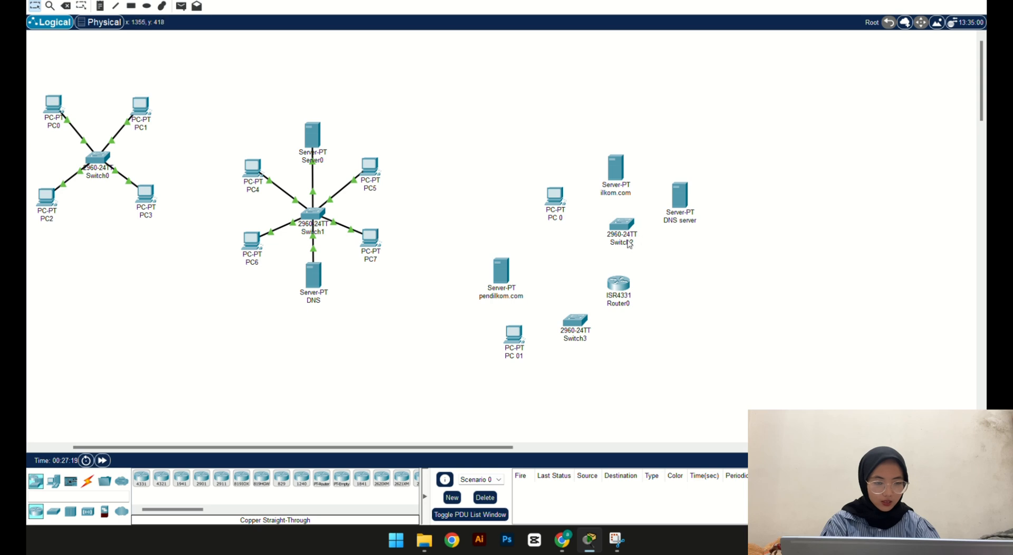
Step: Rename the upper network's switch, Switch2, as Switch 3
click(633, 244)
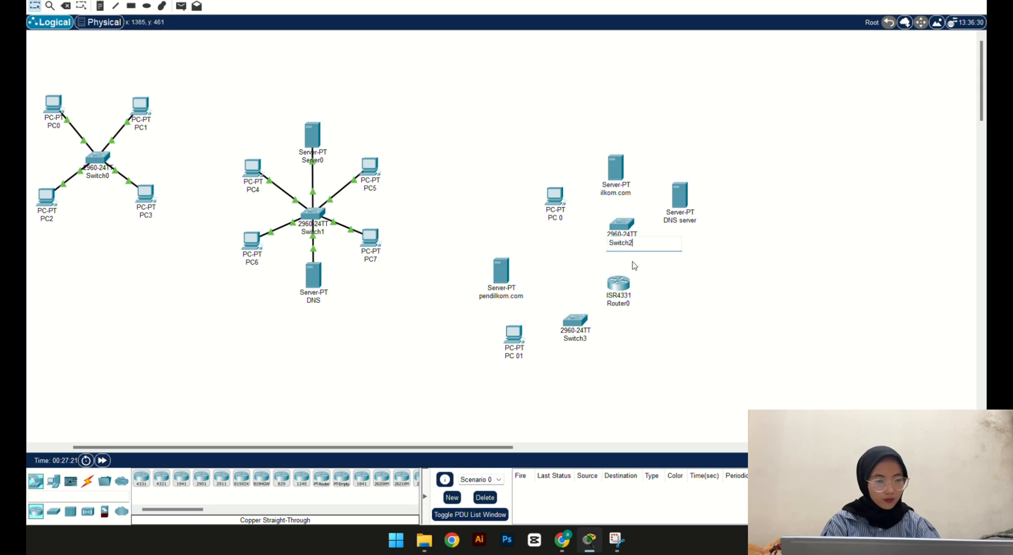
text(3)
key(Return)
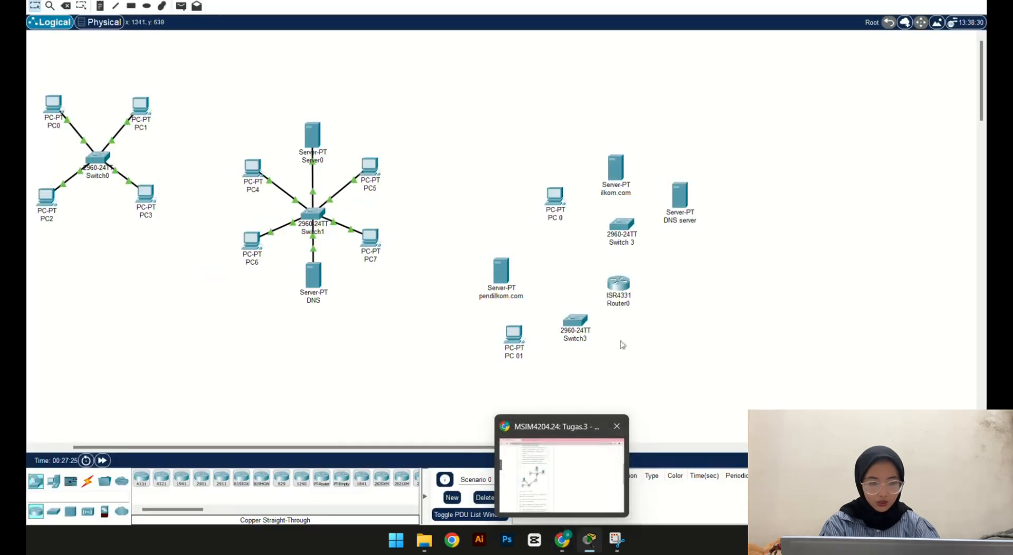
Step: Rename the lower network's switch, Switch3, as Switch 1
click(581, 340)
key(BackSpace)
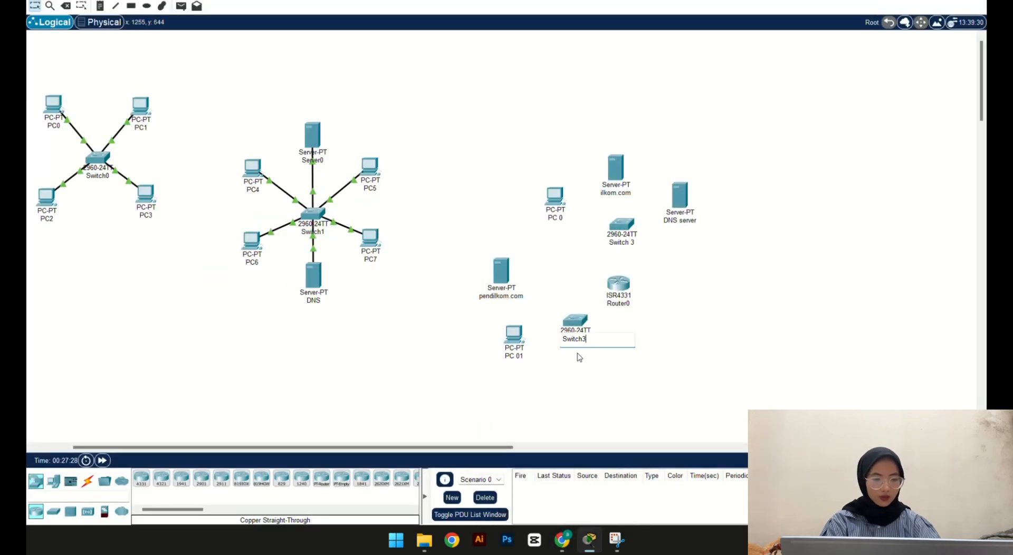
text(1)
key(Return)
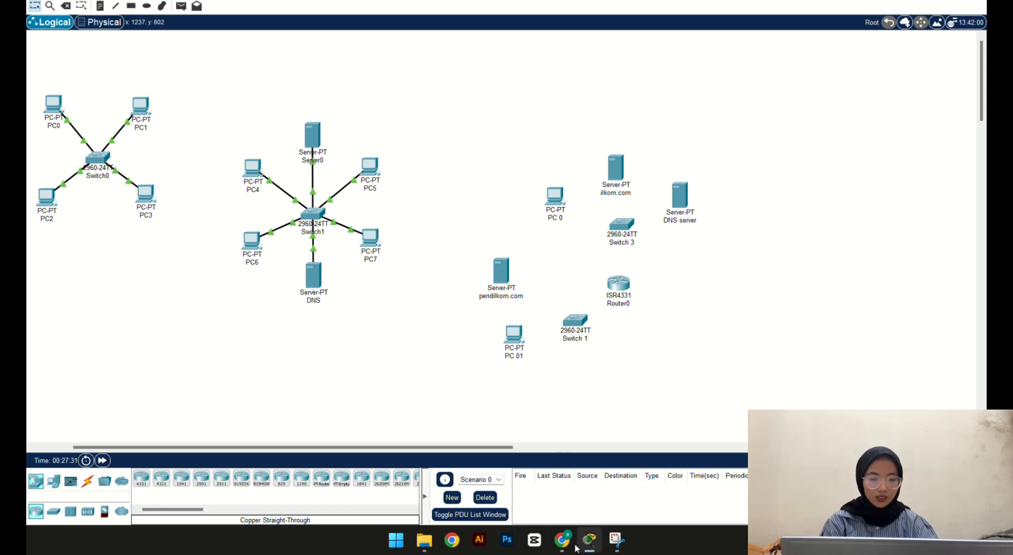
Step: Give PC 0 the static IPv4 address 180.168.1.1 with subnet mask 255.255.0.0
mouse_move(544, 480)
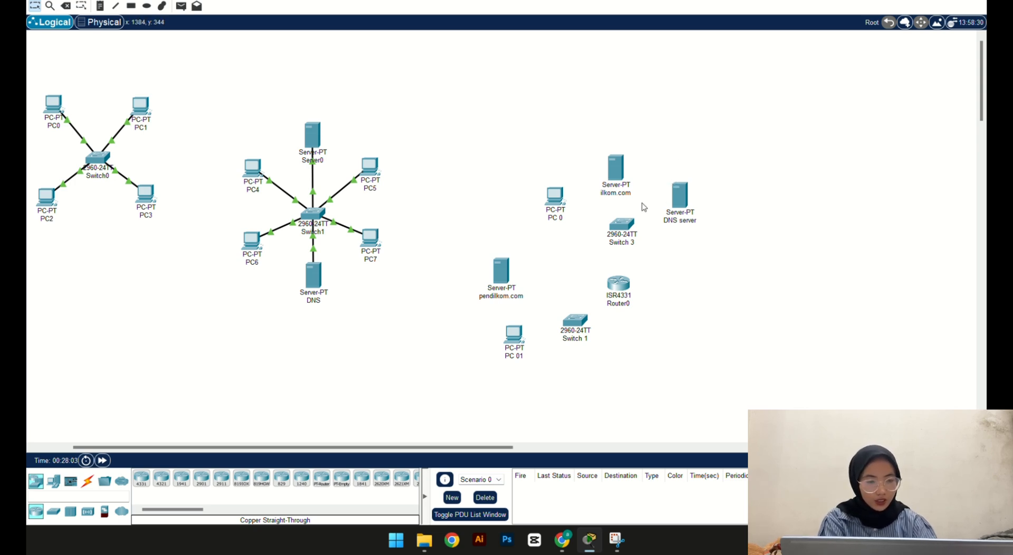
click(556, 201)
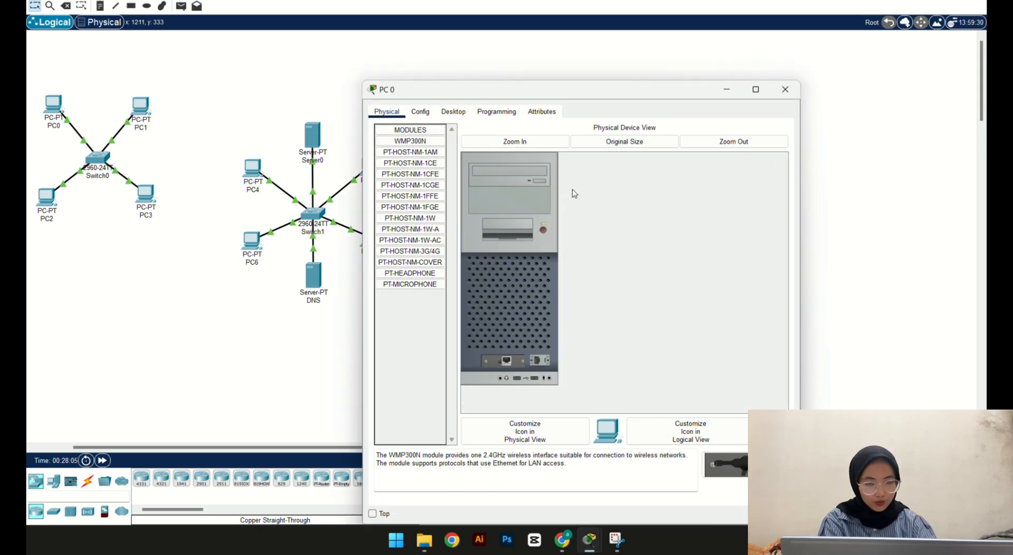
click(442, 114)
click(407, 174)
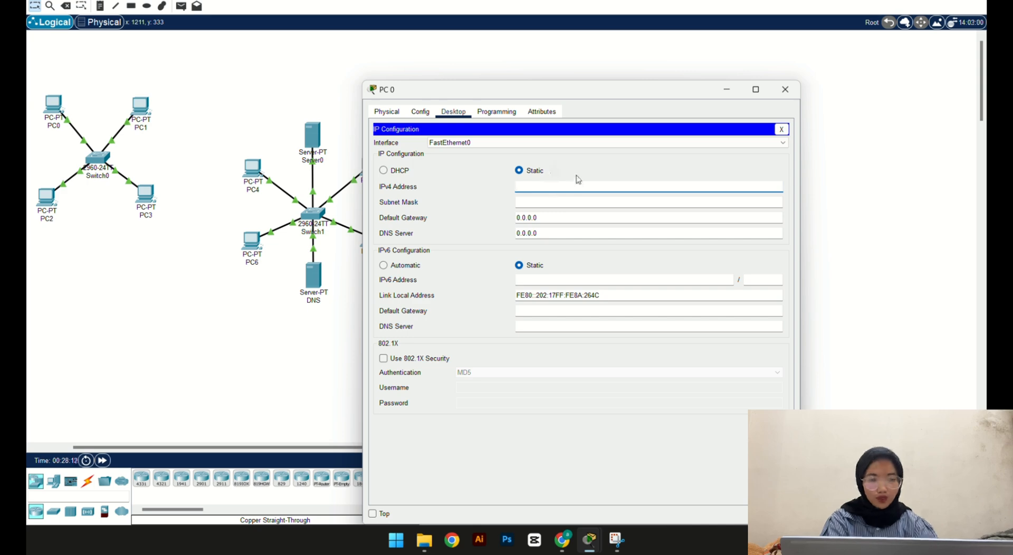
text(180)
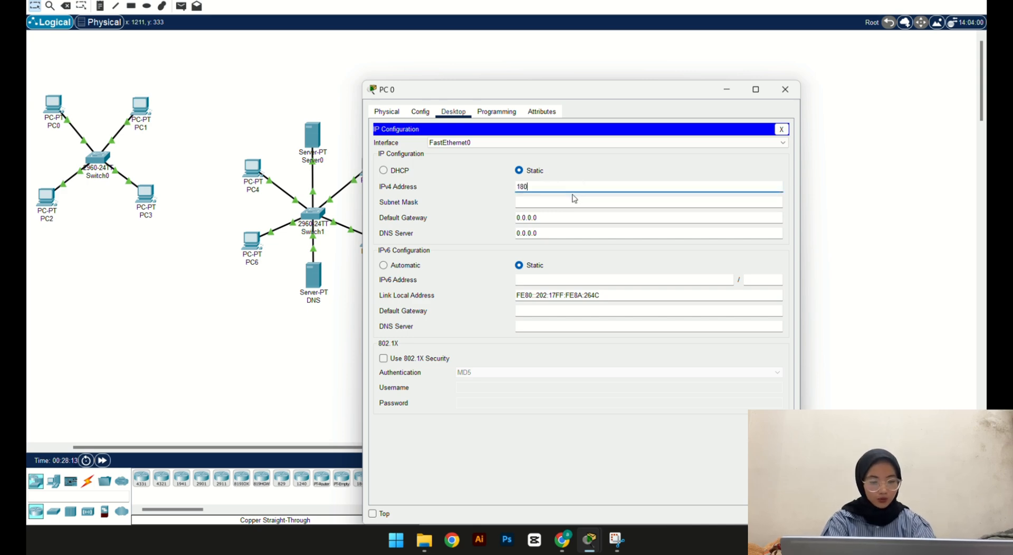
text(.168.1.1)
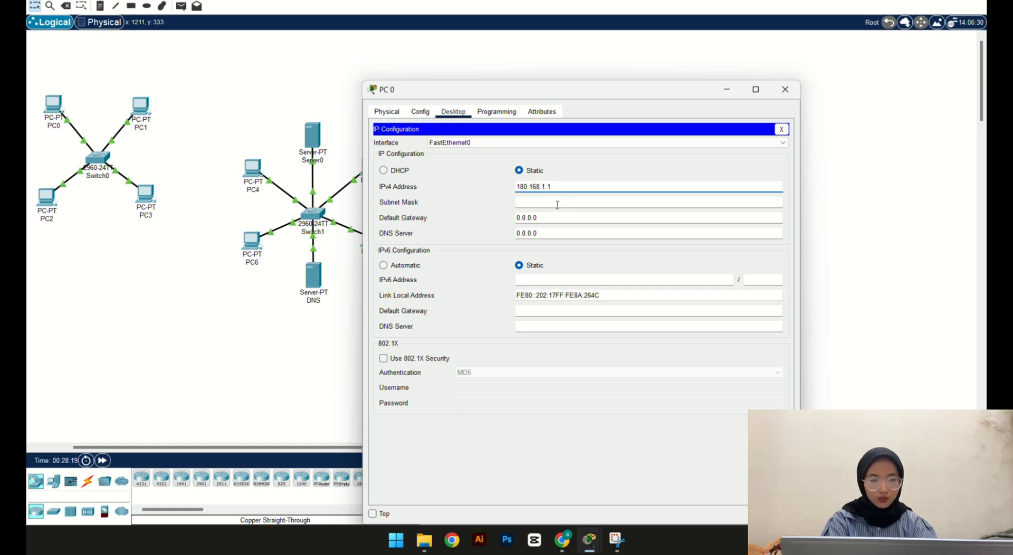
click(558, 205)
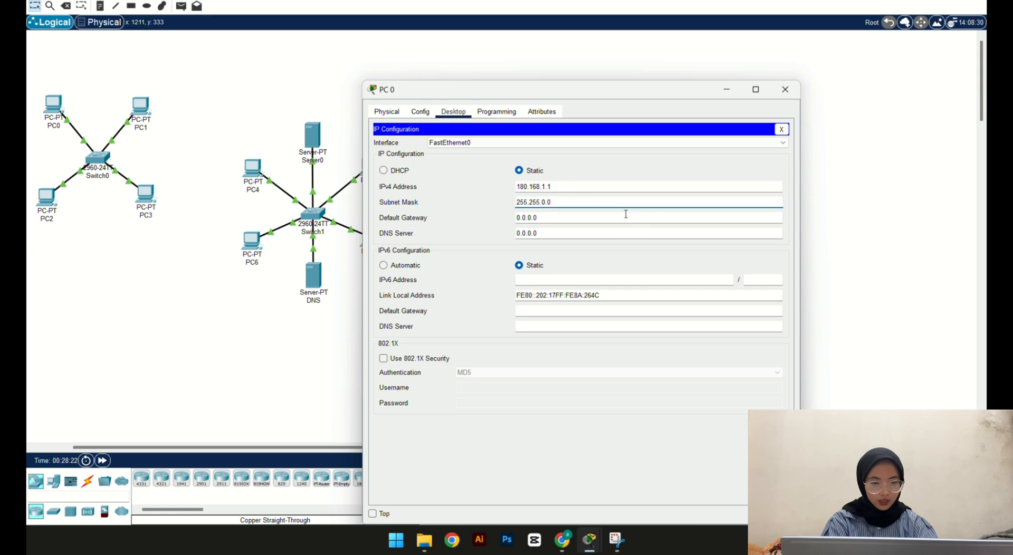
click(785, 89)
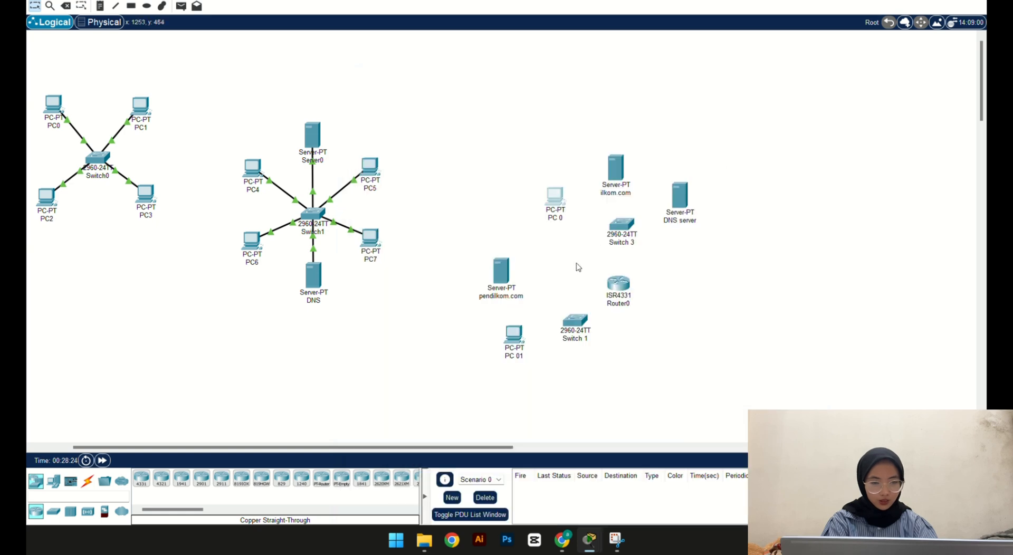
Step: Give PC 01 the static IPv4 address 10.0.0.1 with subnet mask 255.0.0.0
click(515, 338)
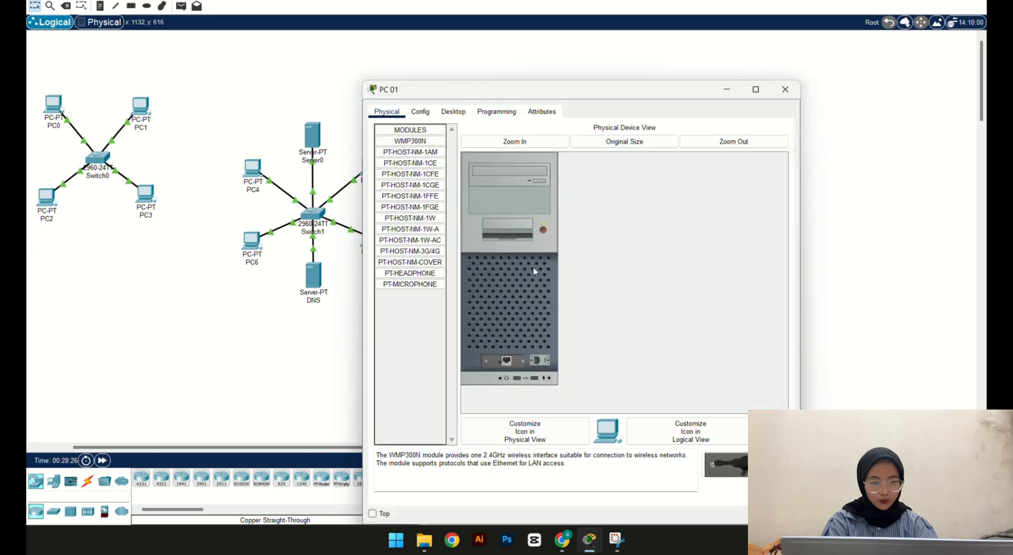
click(454, 111)
click(414, 147)
click(550, 187)
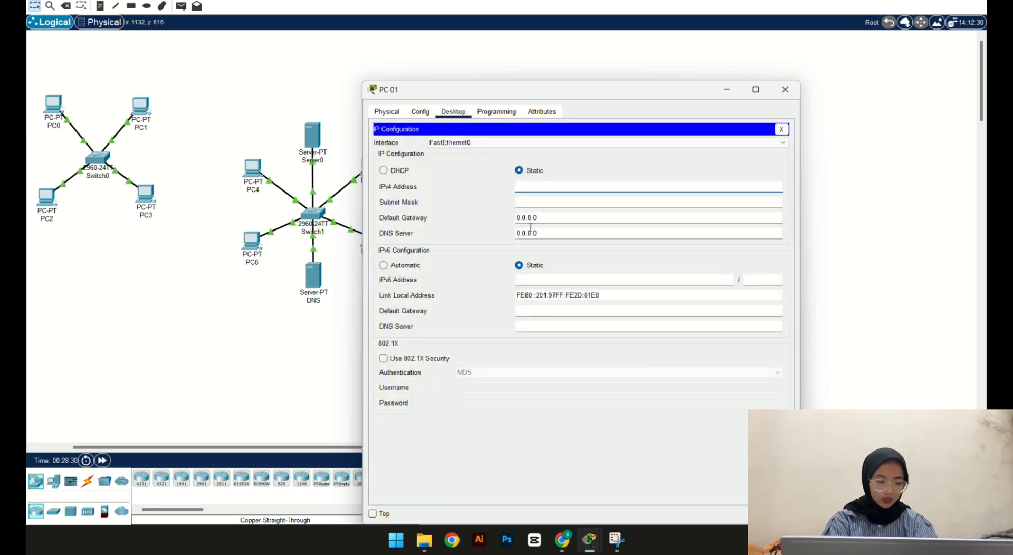
text(10.0)
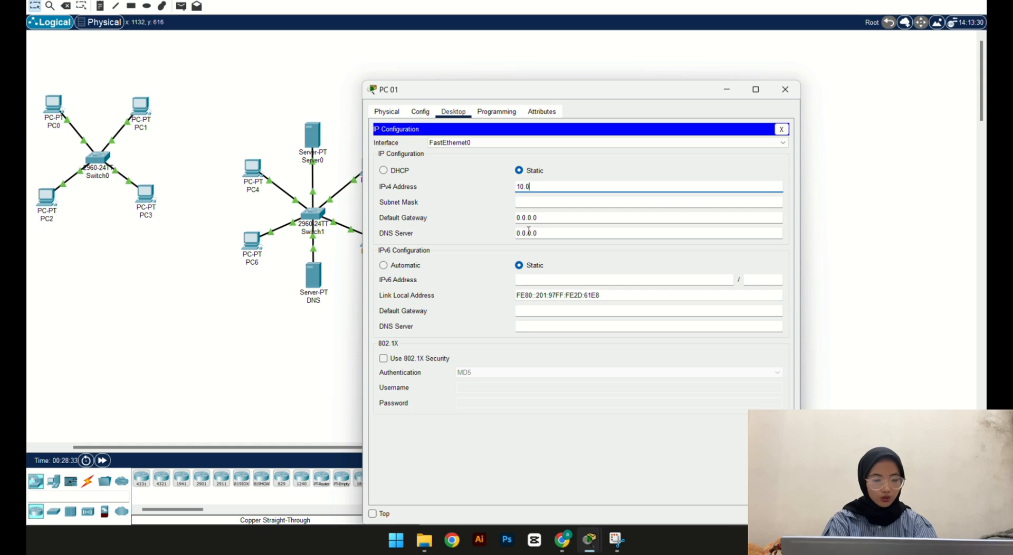
text(.0.1)
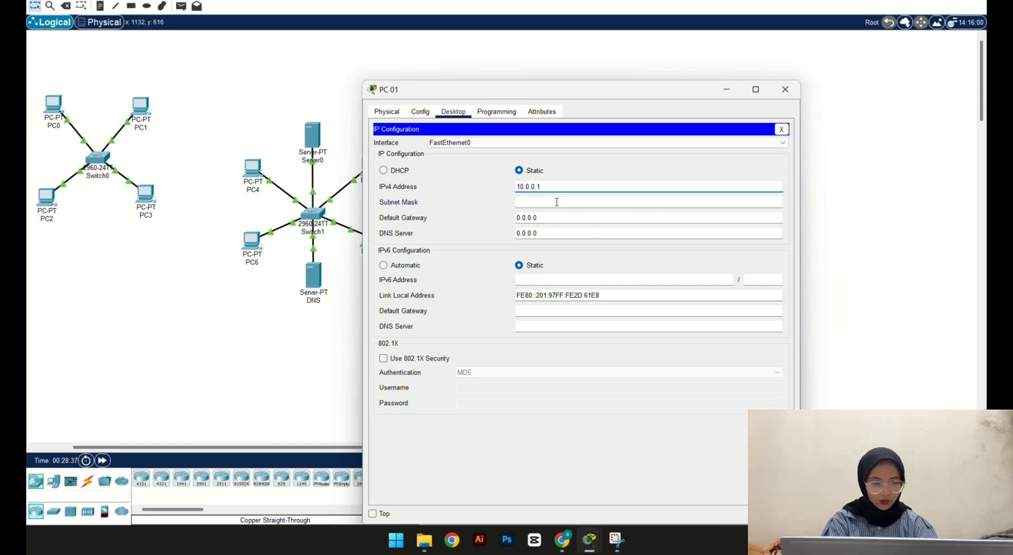
click(556, 201)
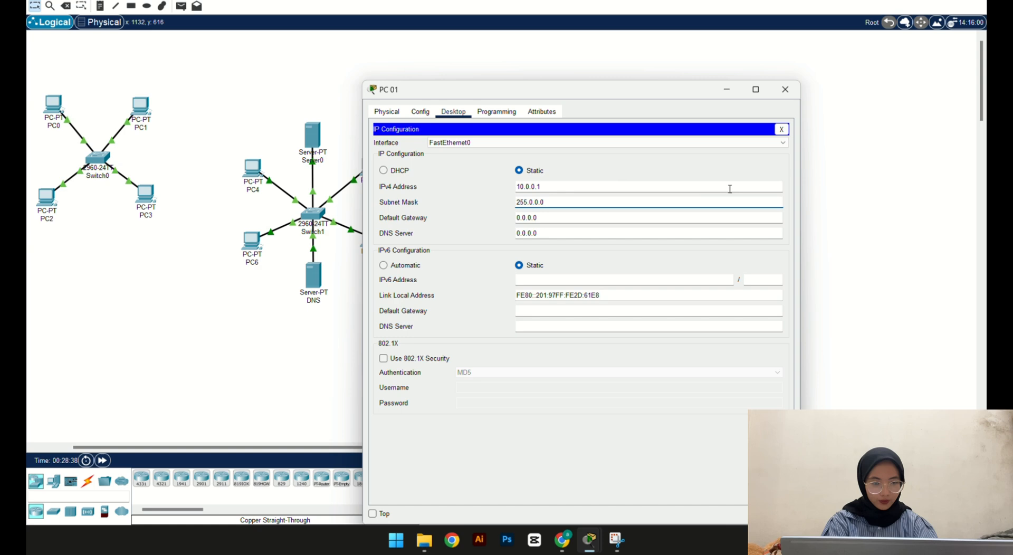
click(786, 92)
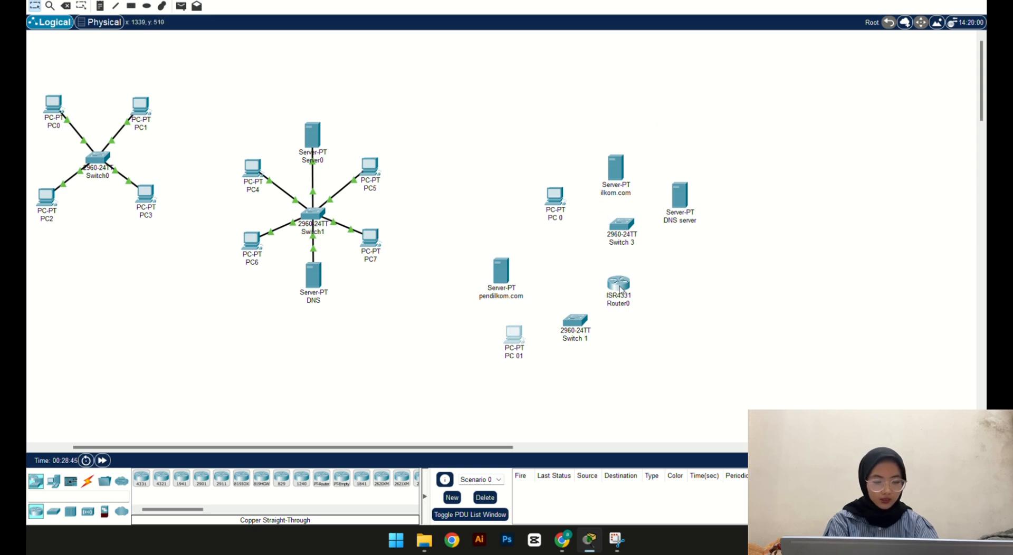
Step: Connect Switch 3 to Router0's GigabitEthernet0/0/0 port with a copper straight-through cable
mouse_move(623, 285)
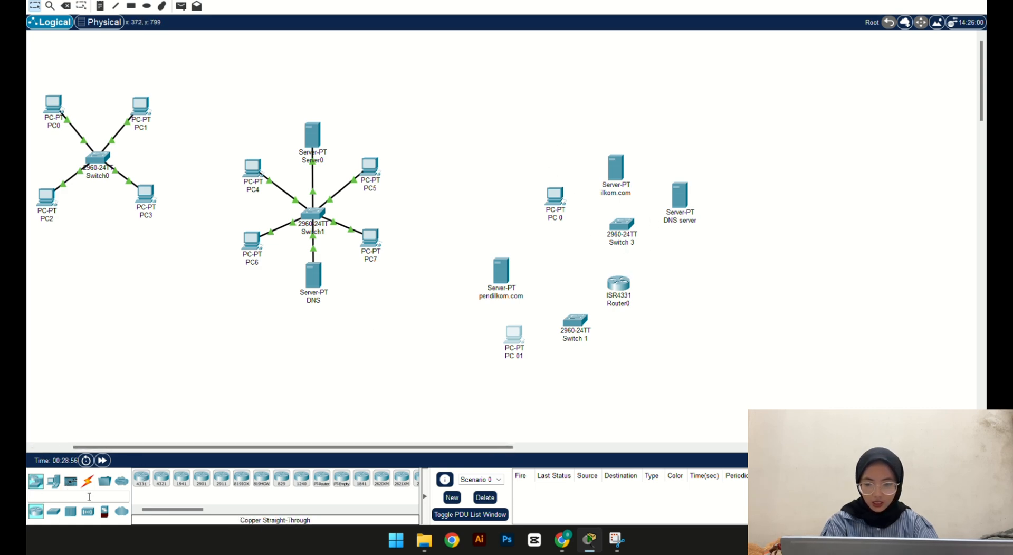
click(88, 481)
click(181, 478)
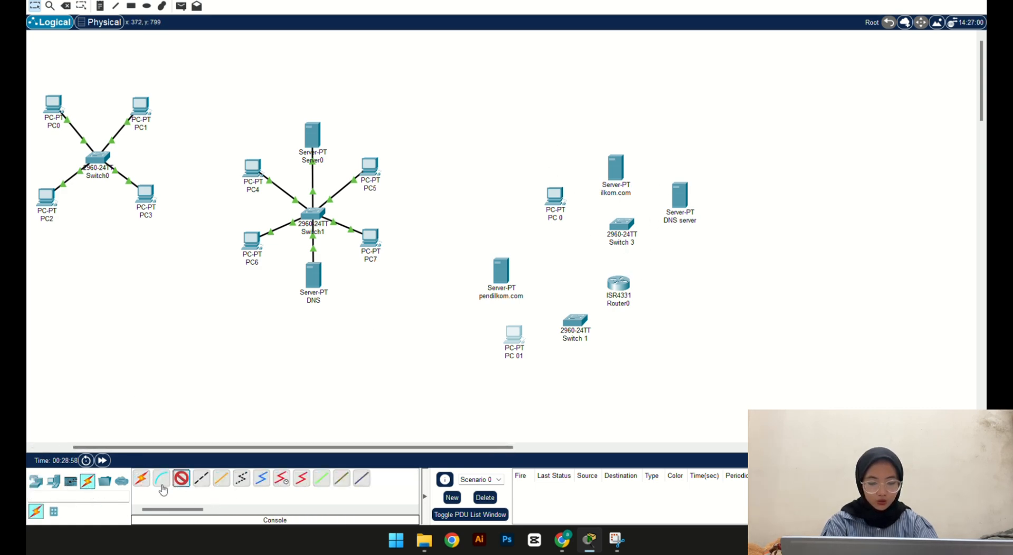
click(622, 227)
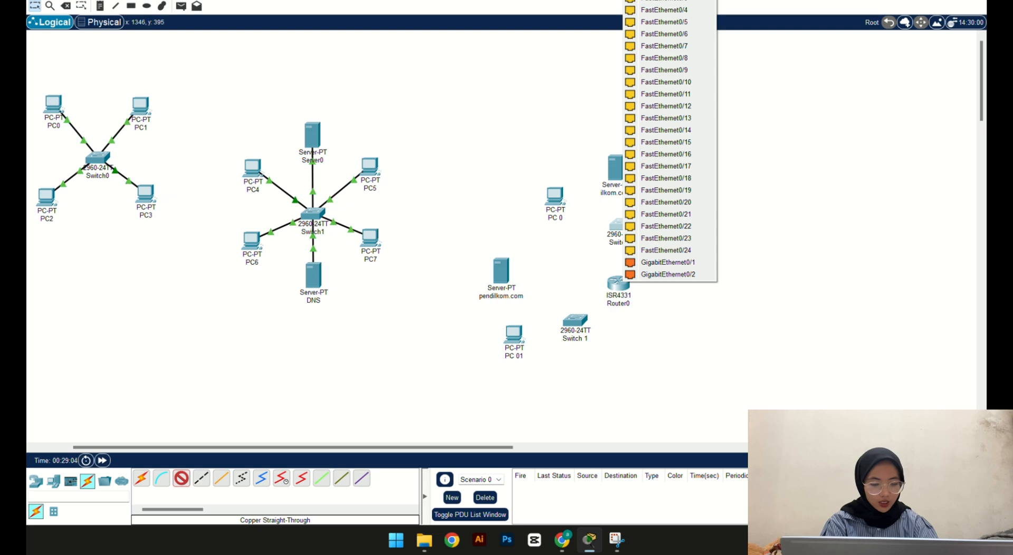
click(668, 263)
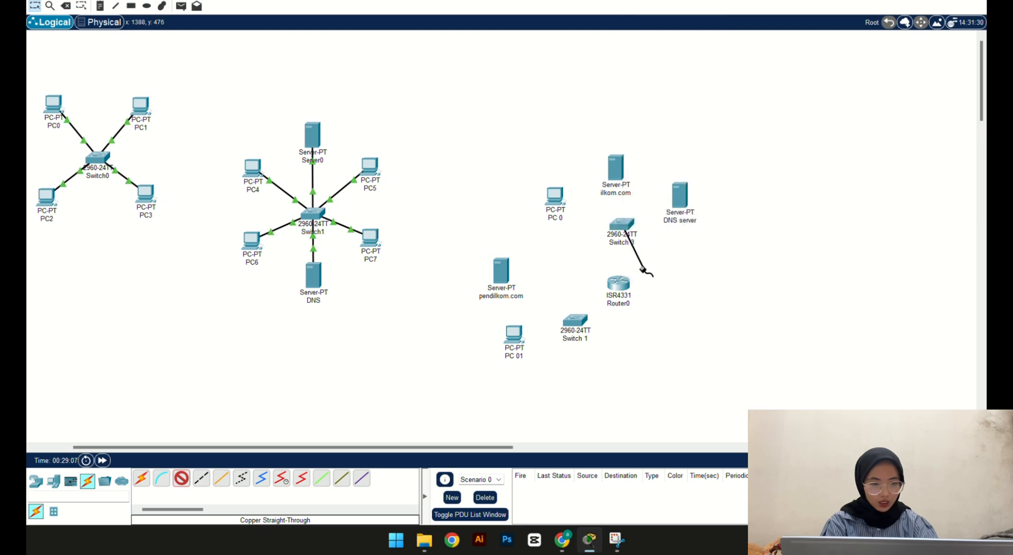
click(619, 288)
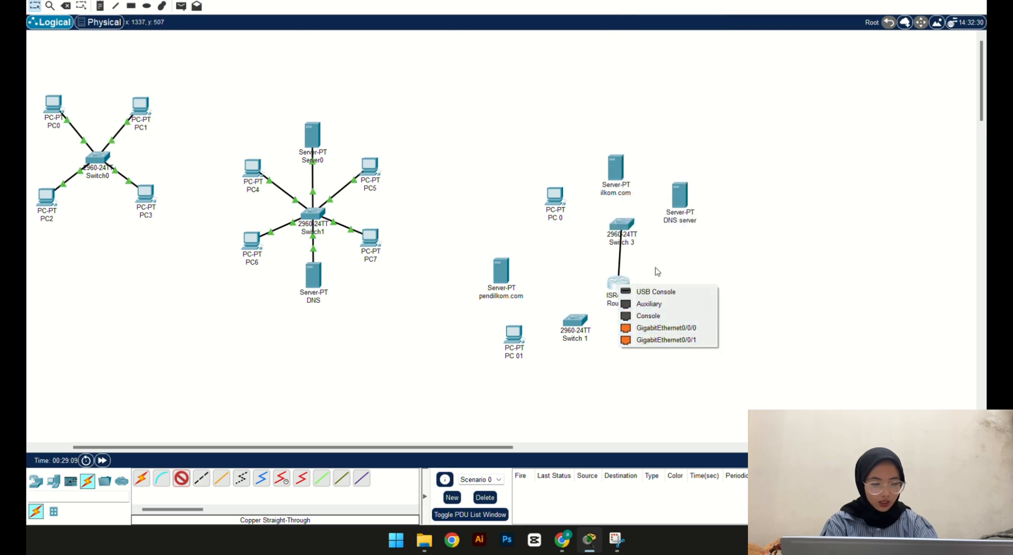
click(661, 332)
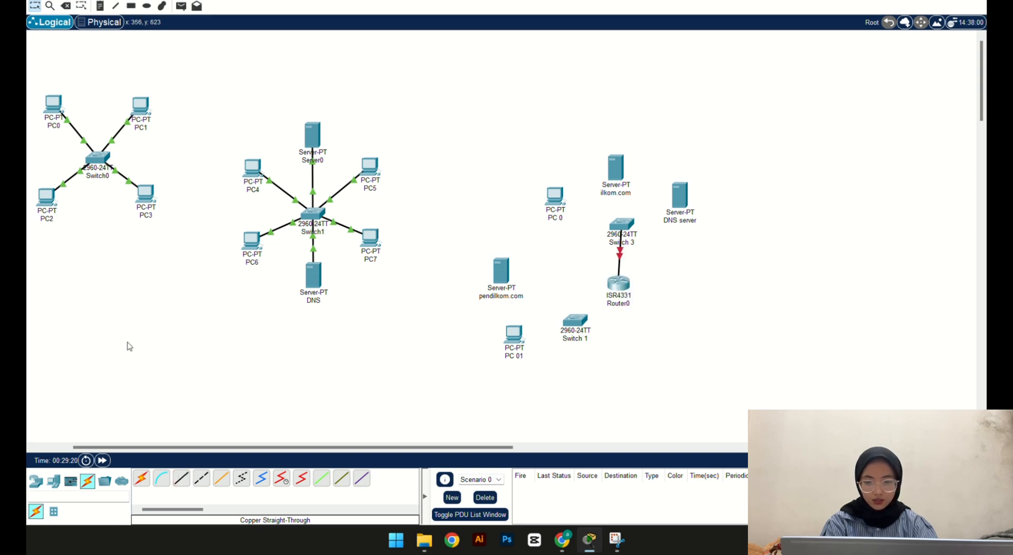
Step: Connect Switch 1 to Router0's GigabitEthernet0/0/1 port with a copper straight-through cable
click(179, 479)
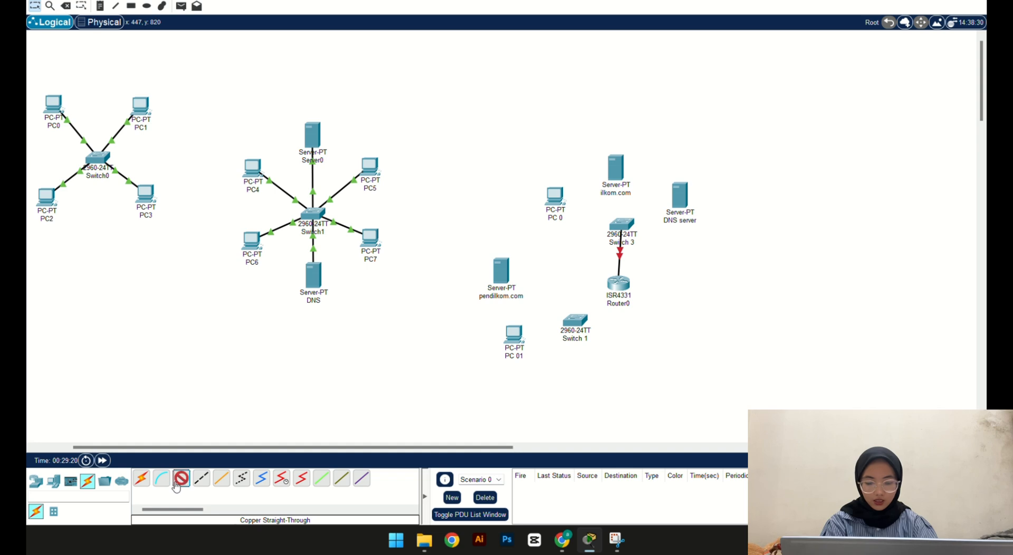
click(575, 322)
click(615, 14)
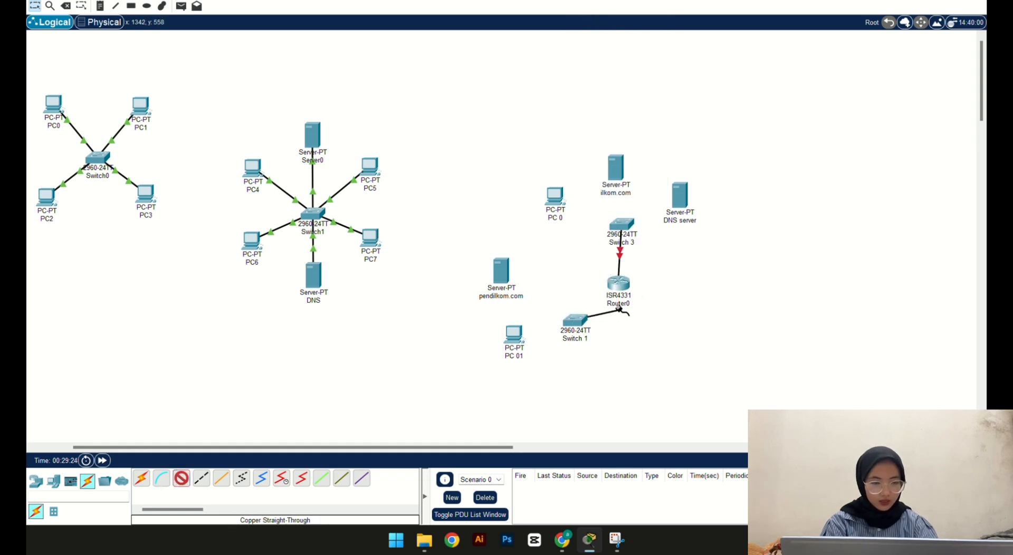
click(621, 285)
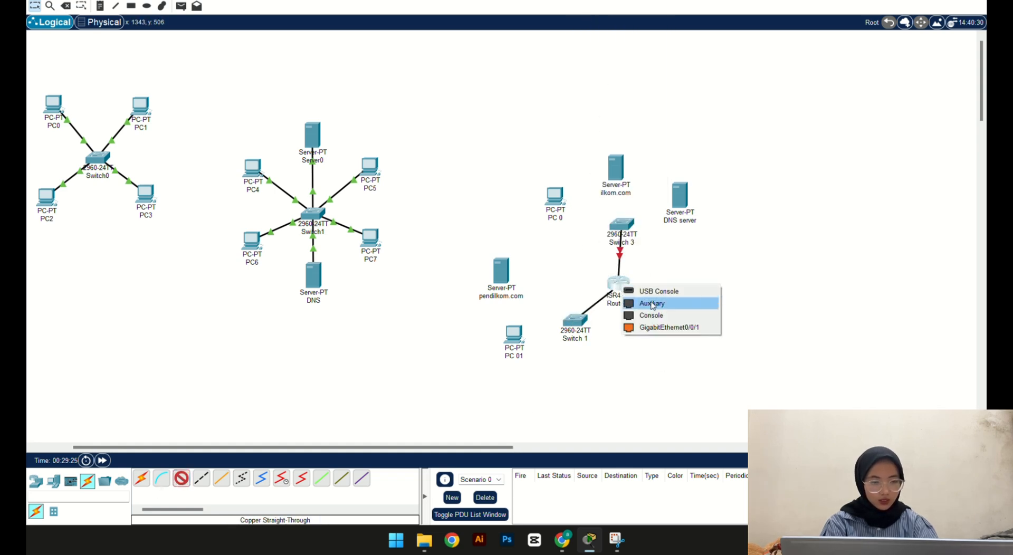
click(659, 328)
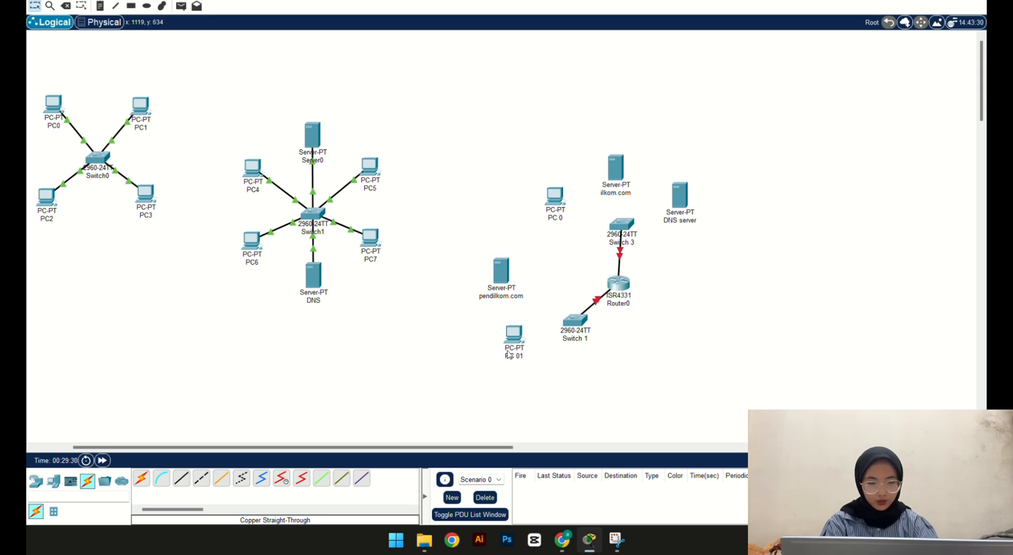
Step: Connect PC 0's FastEthernet0 port to FastEthernet0/2 on Switch 3 with a copper straight-through cable
click(181, 479)
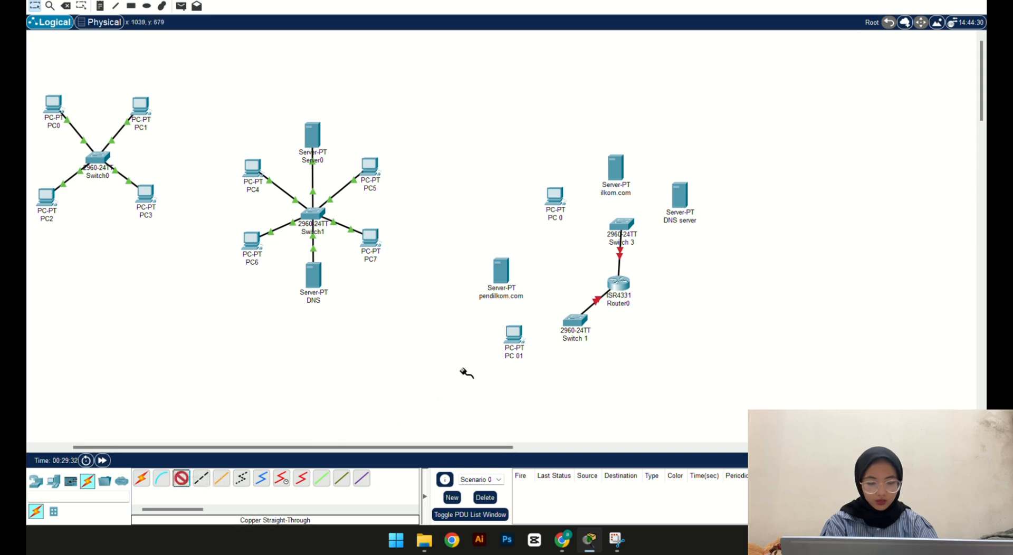
click(555, 199)
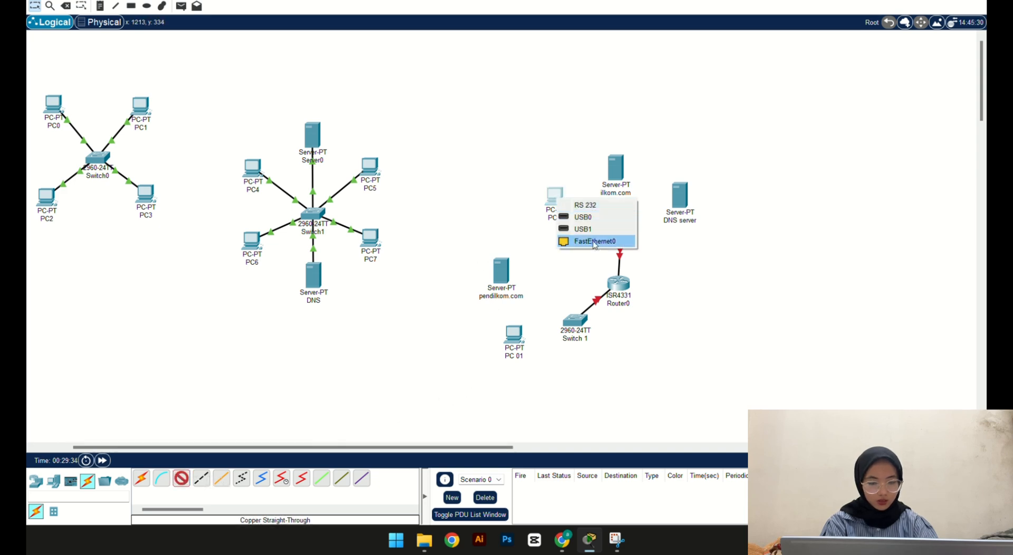
click(594, 241)
click(614, 232)
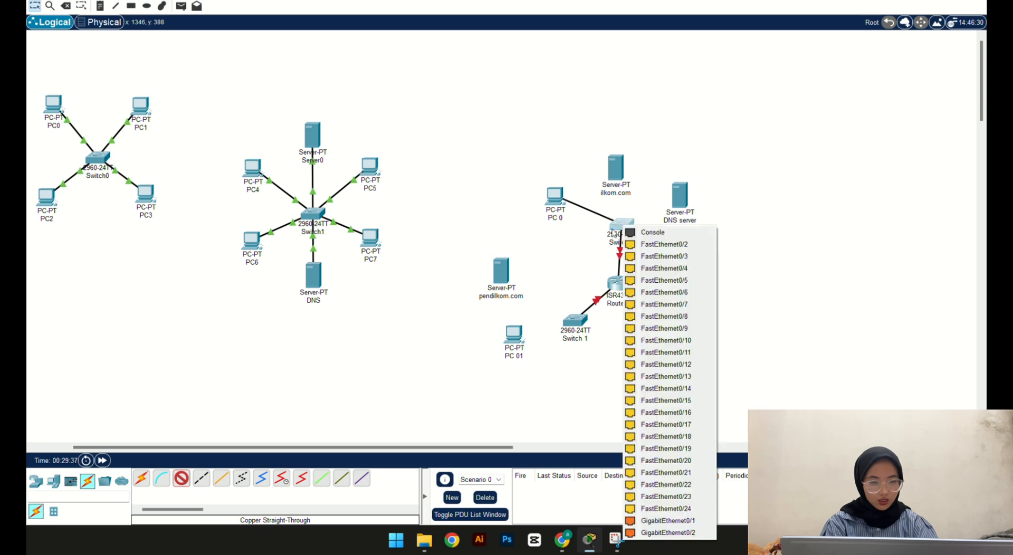
click(653, 246)
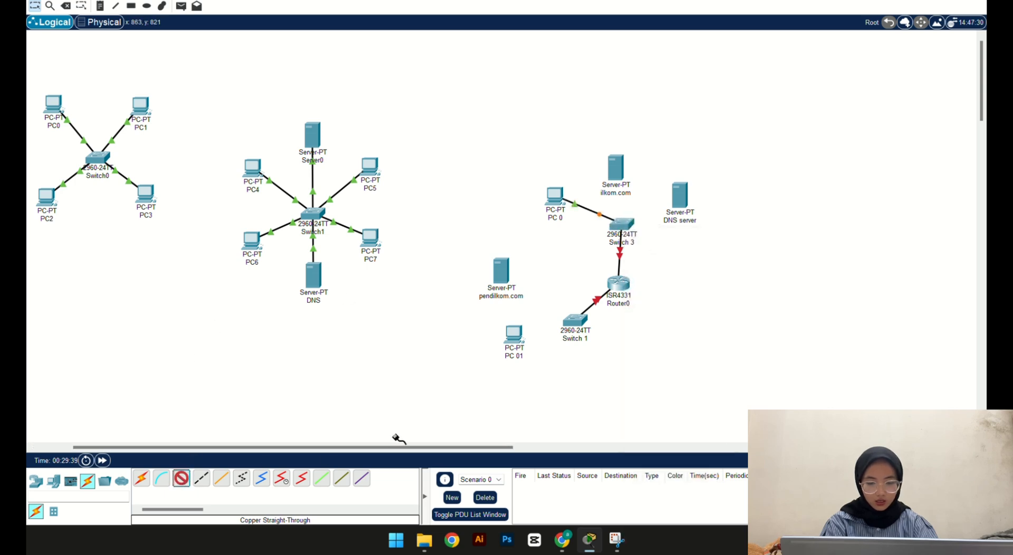
Step: Connect the ilkom.com server's FastEthernet0 port to Switch 3 with a copper straight-through cable
click(615, 167)
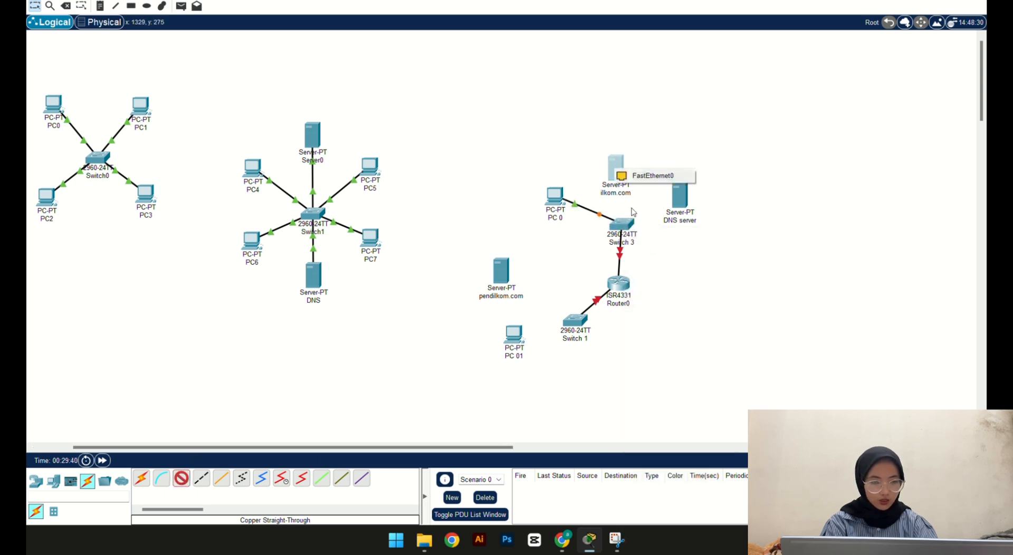
click(643, 176)
click(622, 226)
click(639, 239)
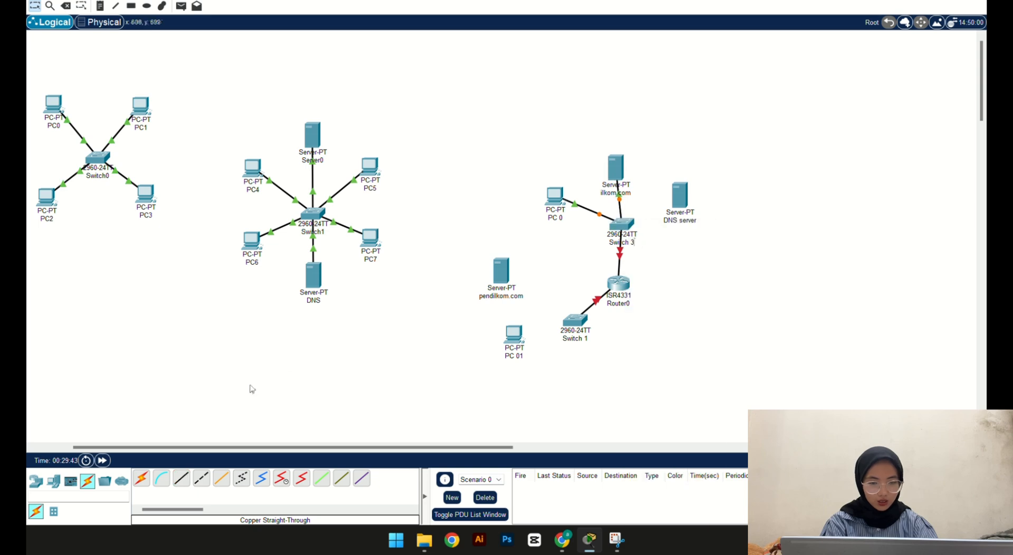
Step: Connect the DNS server to Switch 3 with a copper straight-through cable
click(181, 479)
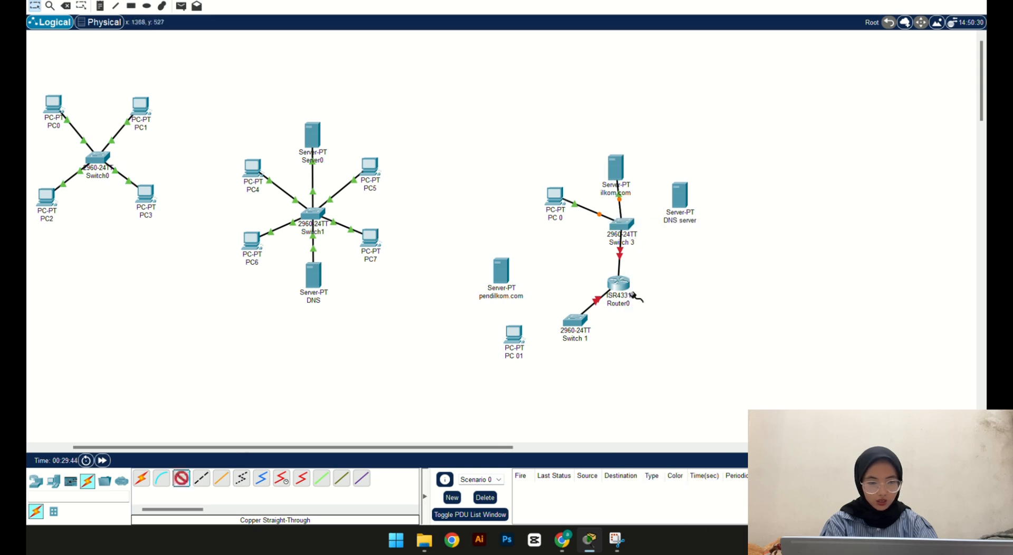
click(676, 193)
click(702, 199)
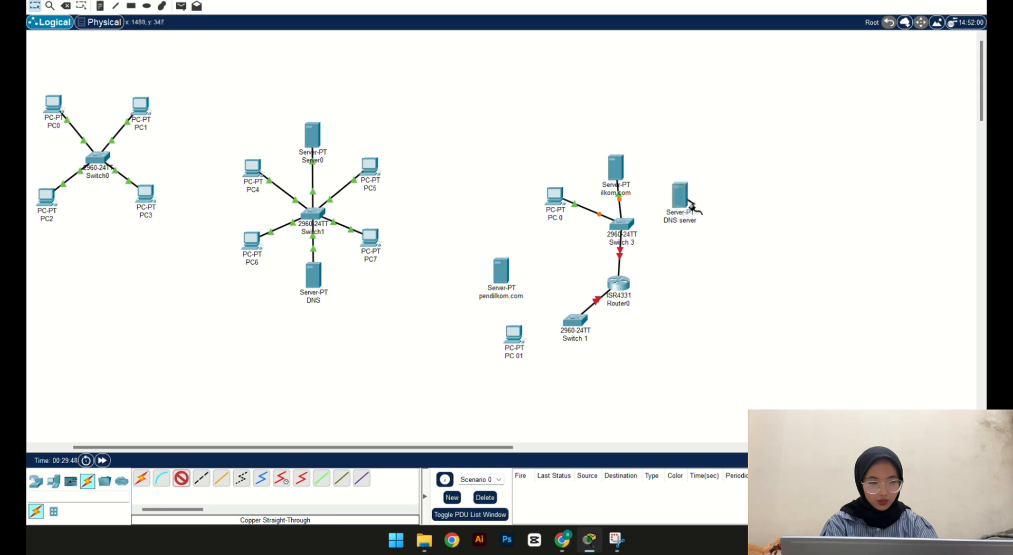
click(622, 226)
click(662, 246)
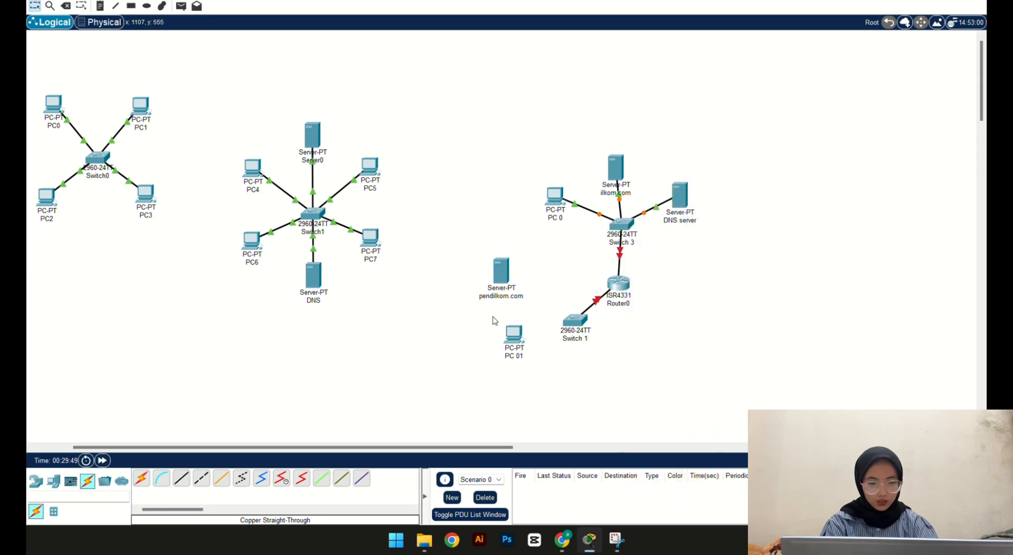
Step: Connect PC 01 to FastEthernet0/2 on Switch 1 with a copper straight-through cable
click(183, 481)
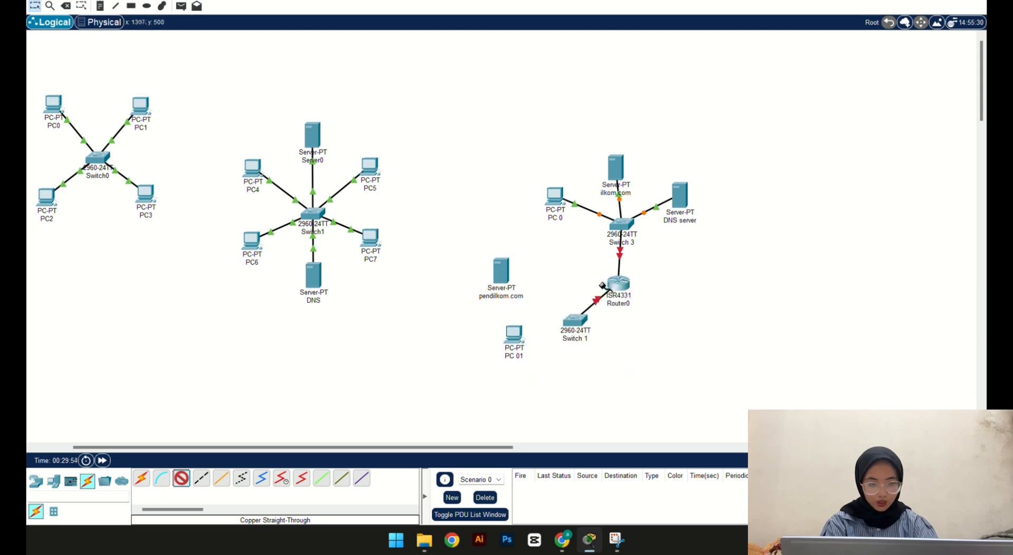
click(513, 333)
click(552, 377)
click(580, 320)
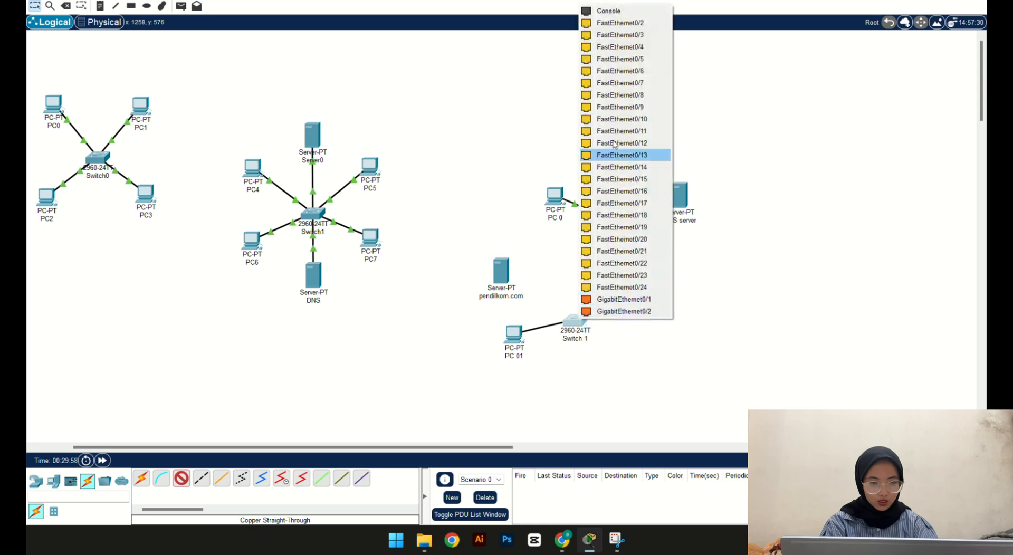
click(594, 24)
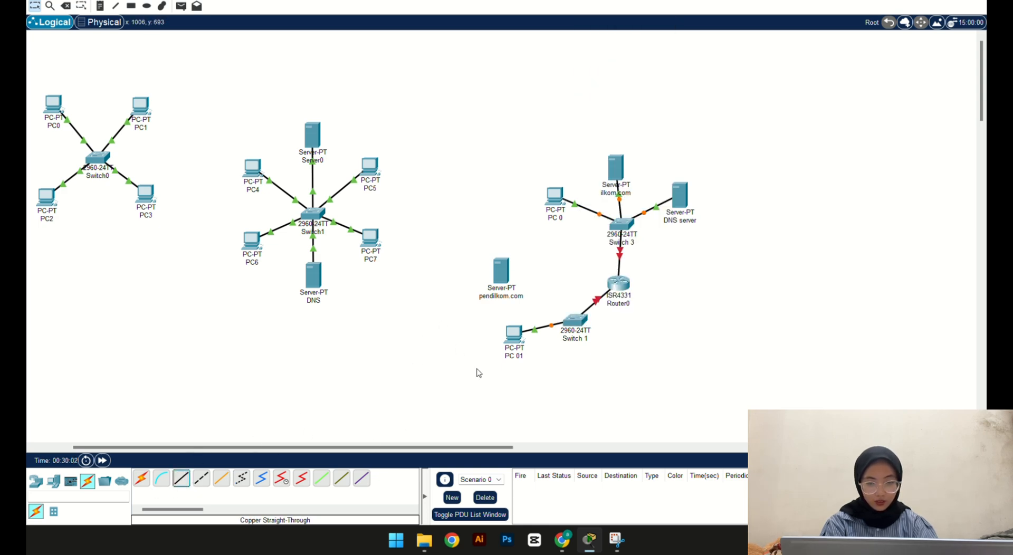
Step: Connect the pendilkom.com server to FastEthernet0/3 on Switch 1 with a copper straight-through cable
click(180, 478)
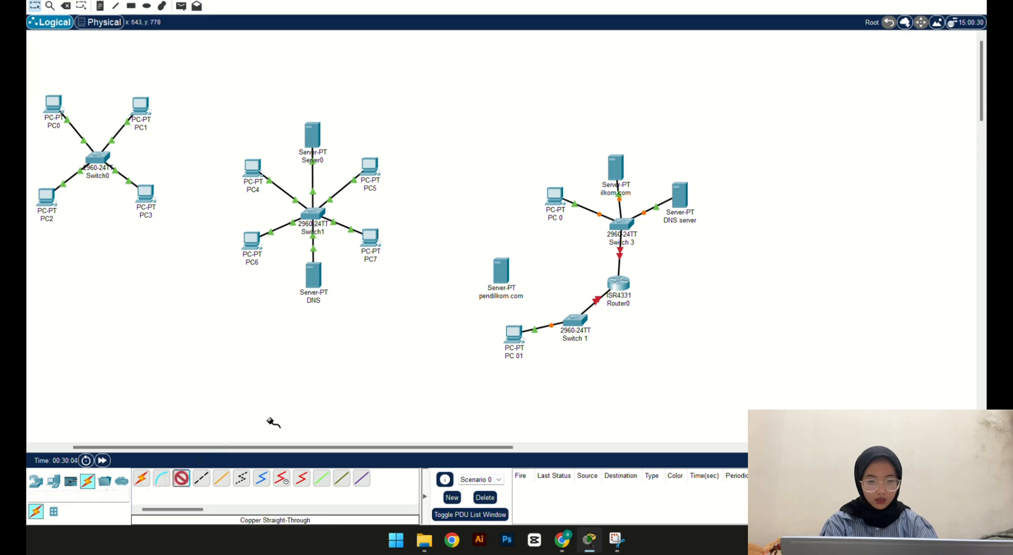
click(505, 271)
click(560, 279)
click(574, 320)
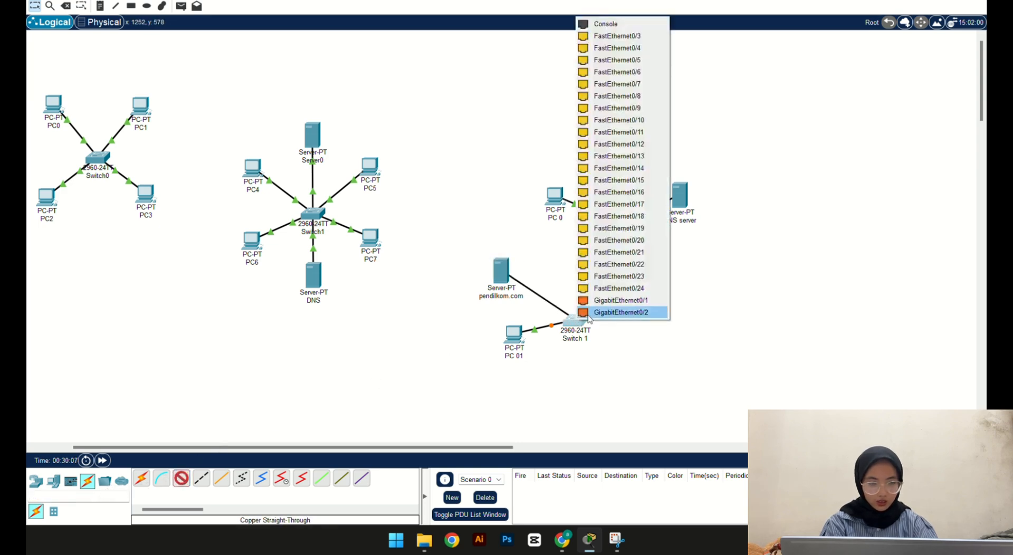
click(613, 37)
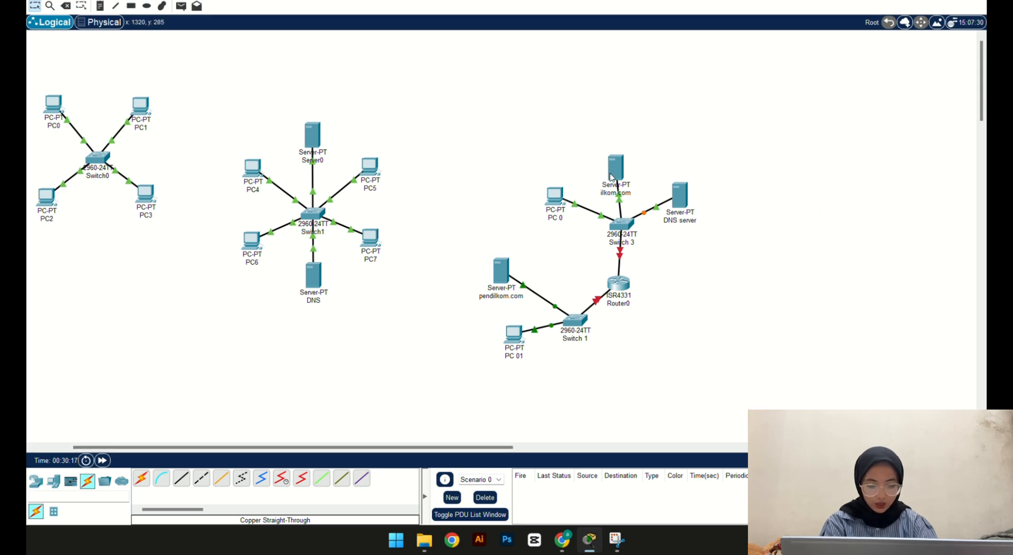
Step: Check the IP configuration of PC 0 and PC 01
mouse_move(612, 177)
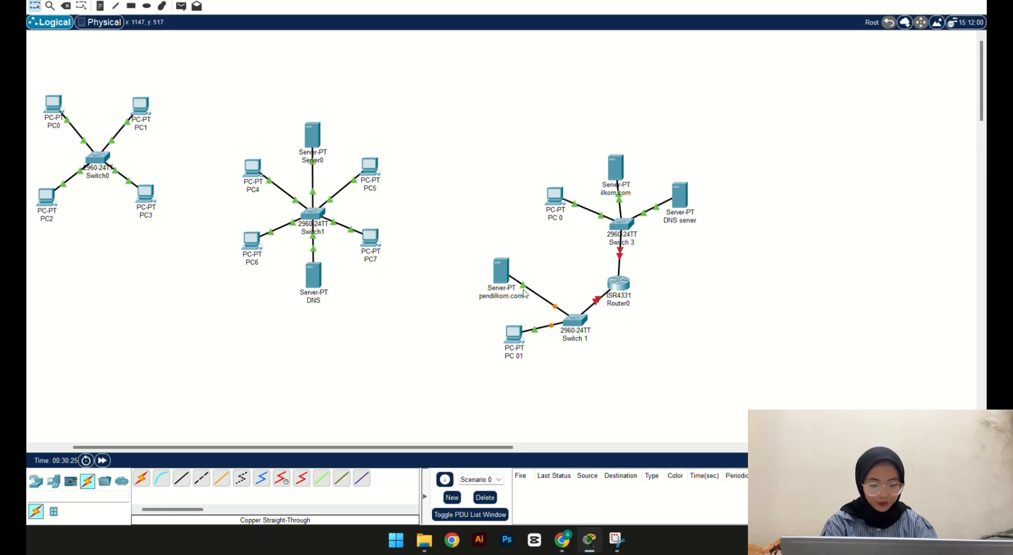
click(555, 199)
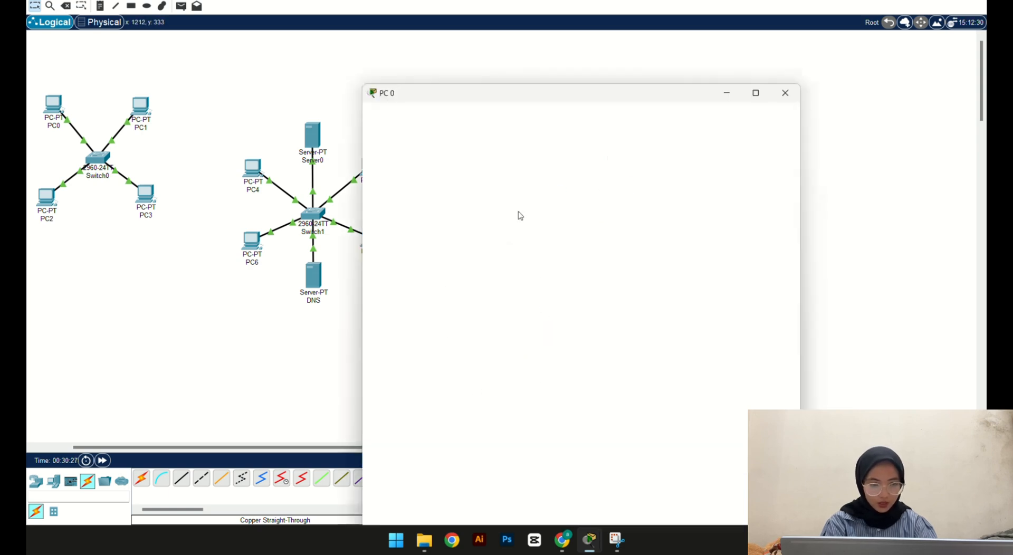
click(415, 152)
click(785, 89)
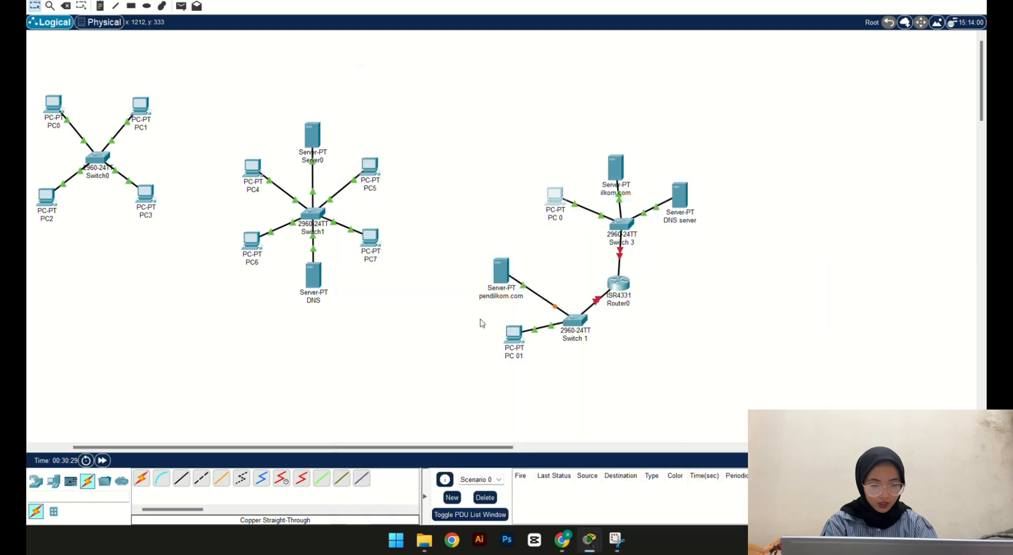
click(518, 336)
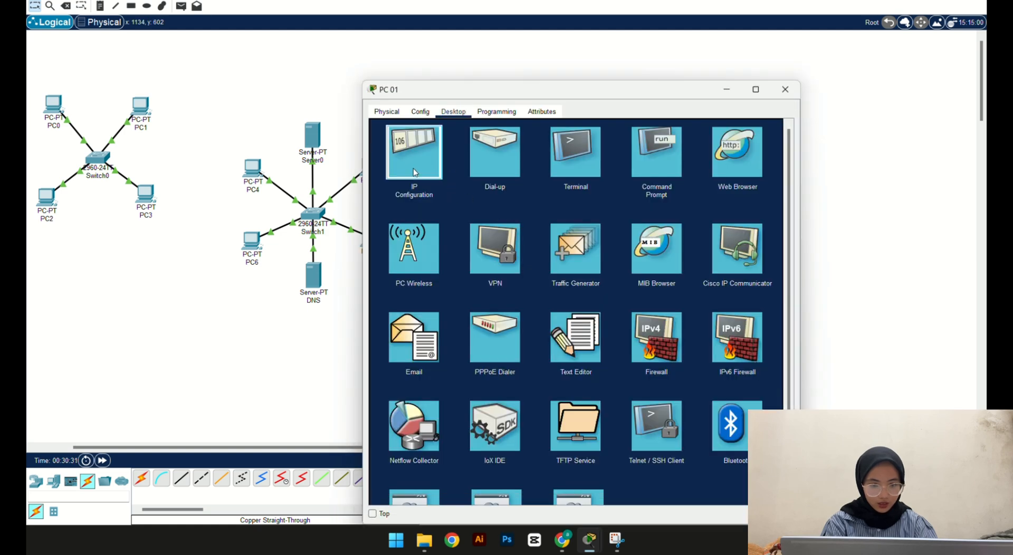
click(414, 152)
click(785, 90)
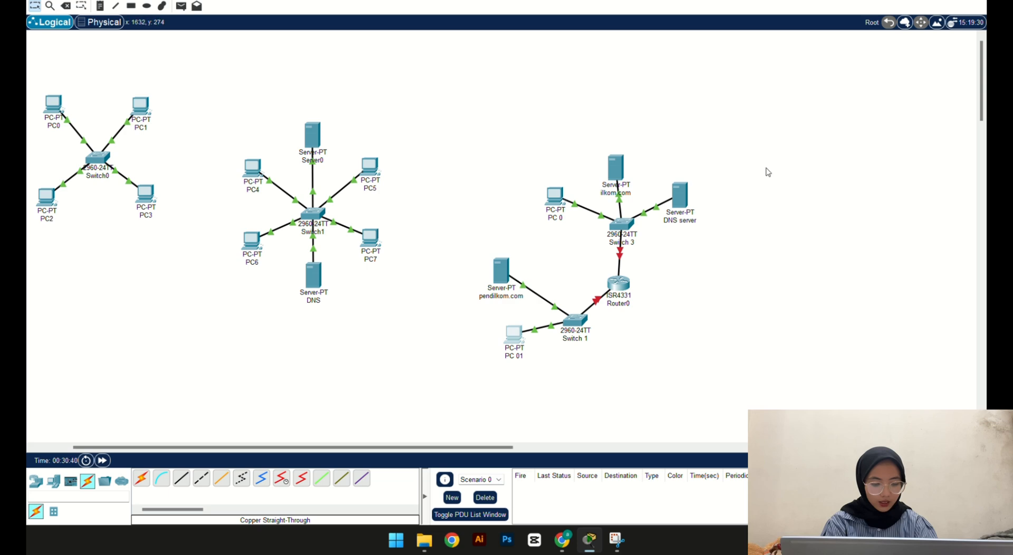
Step: Give the ilkom.com server the static IPv4 address 180.168.1.10 with subnet mask 255.255.0.0
click(619, 172)
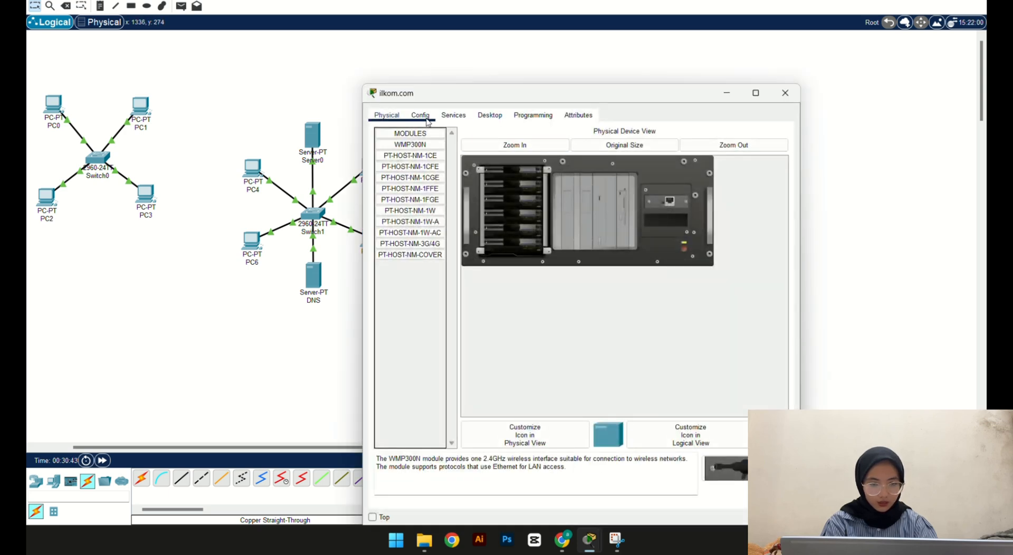
click(489, 115)
click(425, 165)
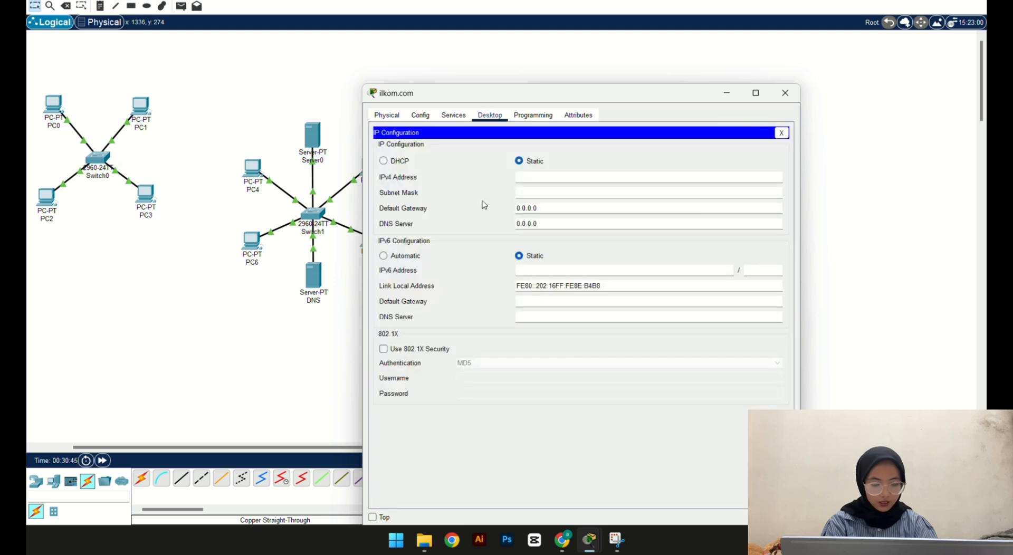
click(542, 178)
text(180.168.1.)
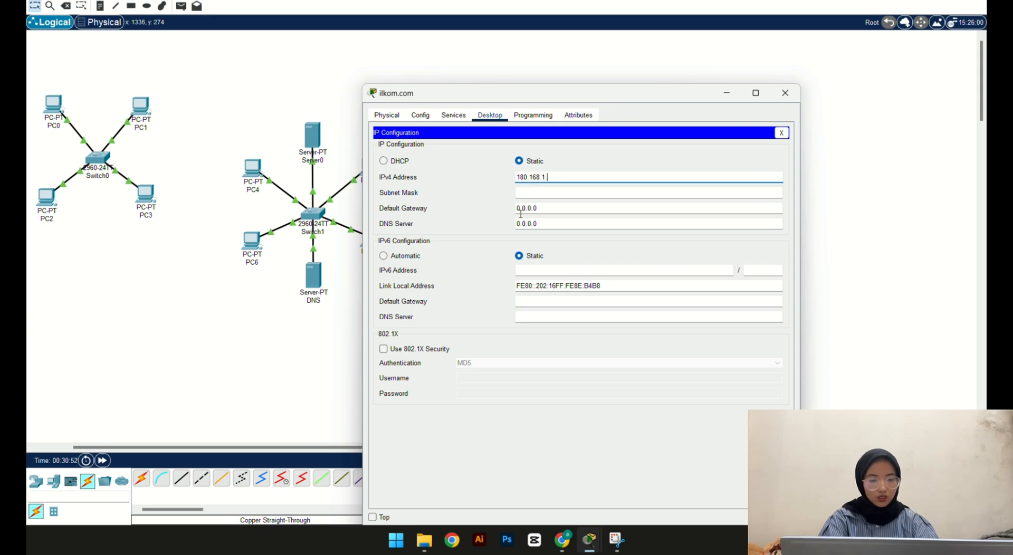
text(10)
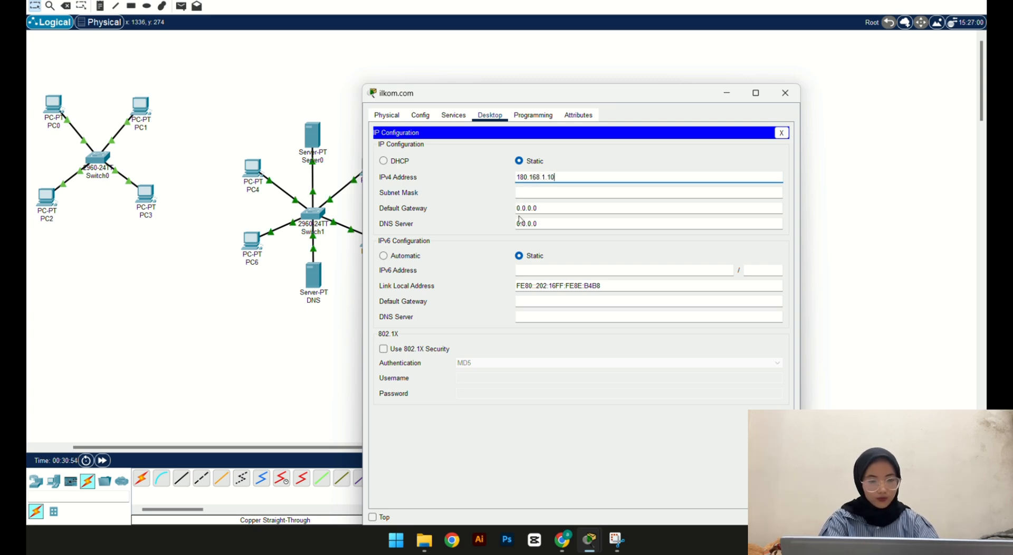
key(Tab)
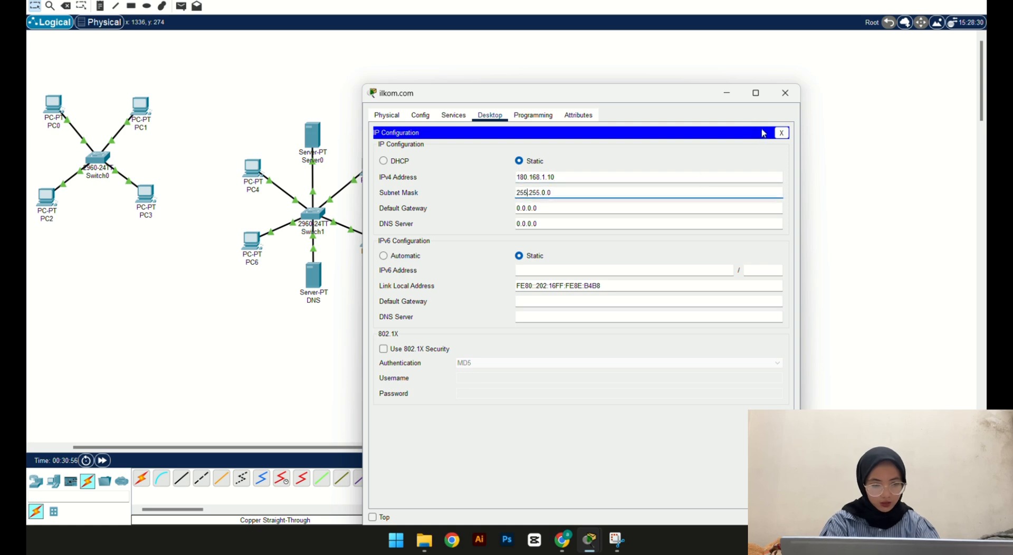
click(785, 93)
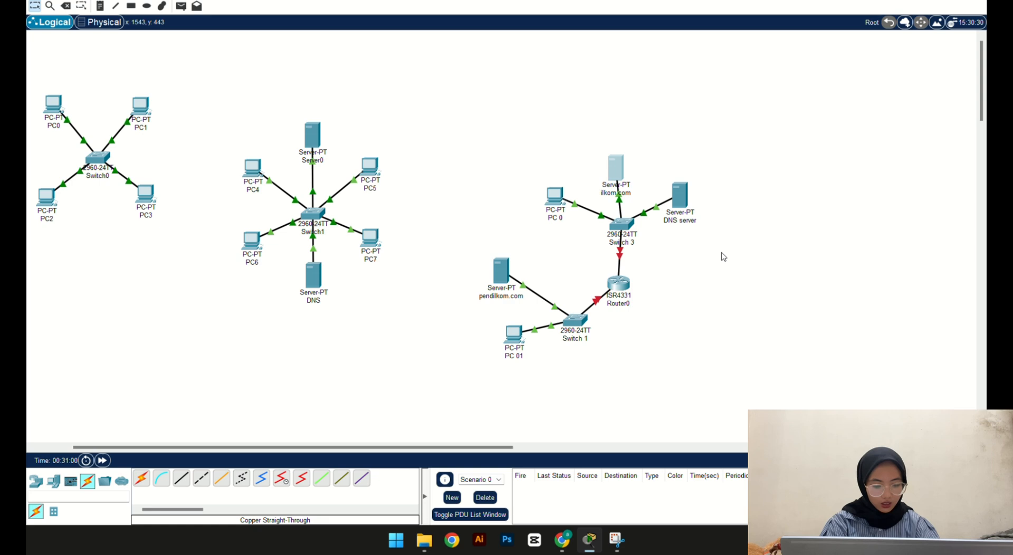
Step: Give the DNS server the static IPv4 address 180.168.1.11 with subnet mask 255.255.0.0
click(682, 203)
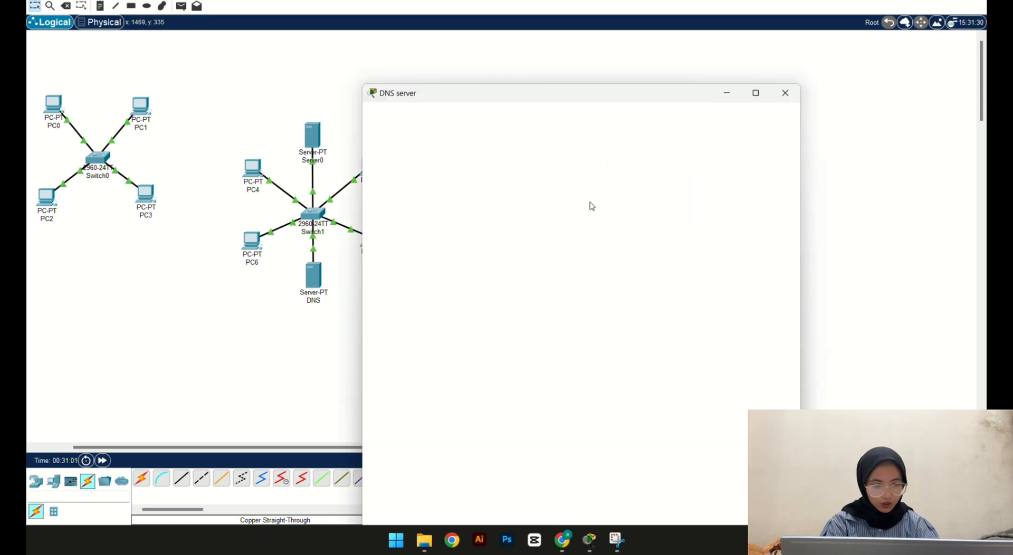
click(490, 115)
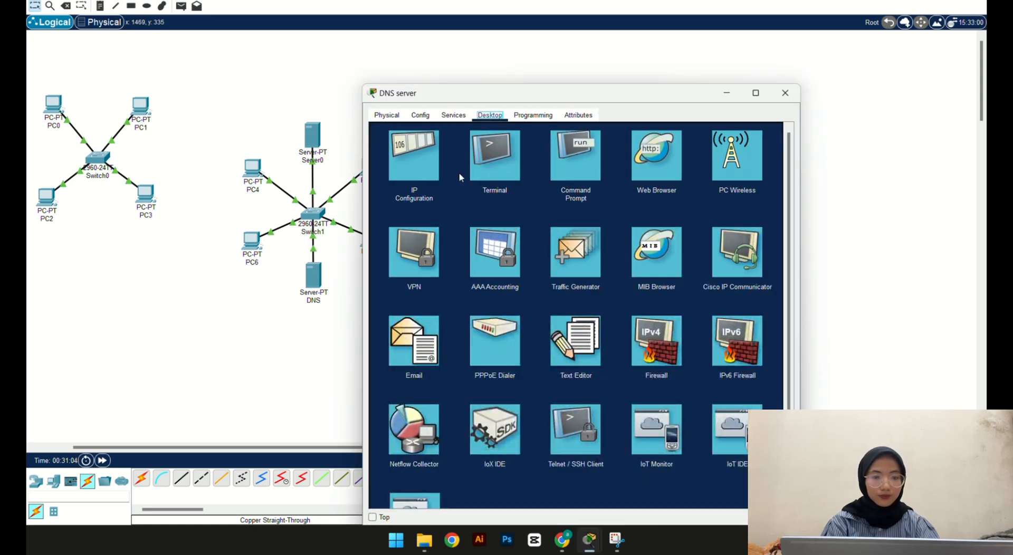
click(414, 159)
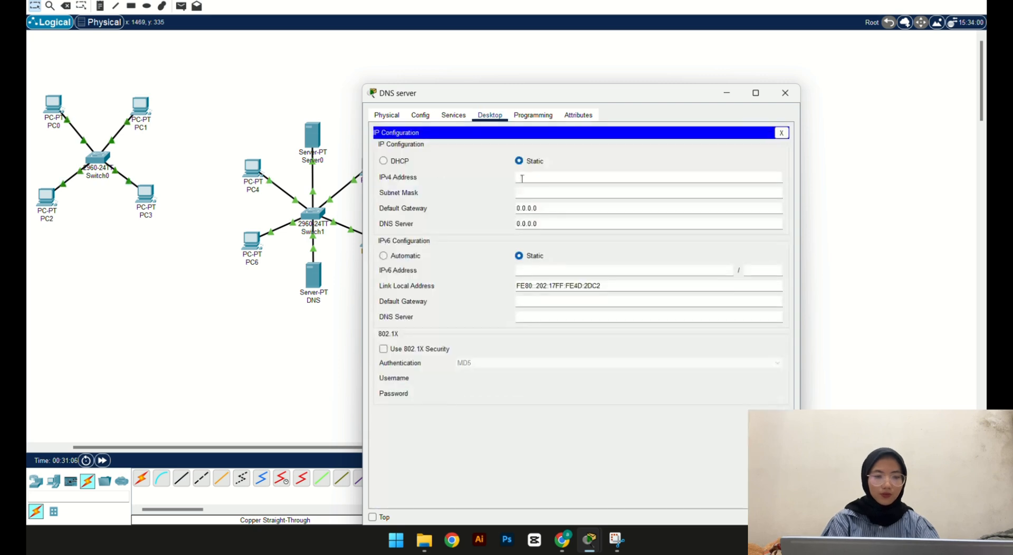
text(180.16)
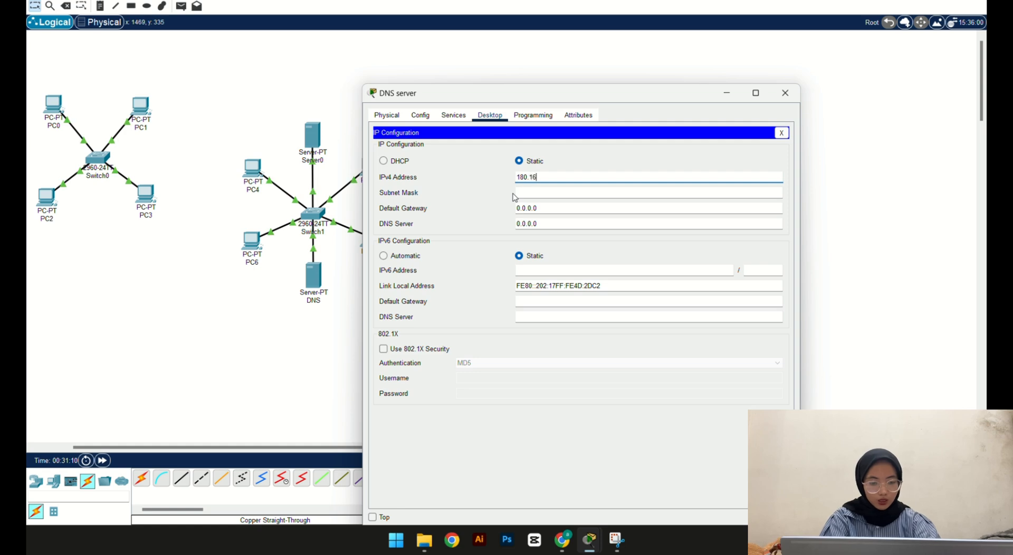
text(8.1)
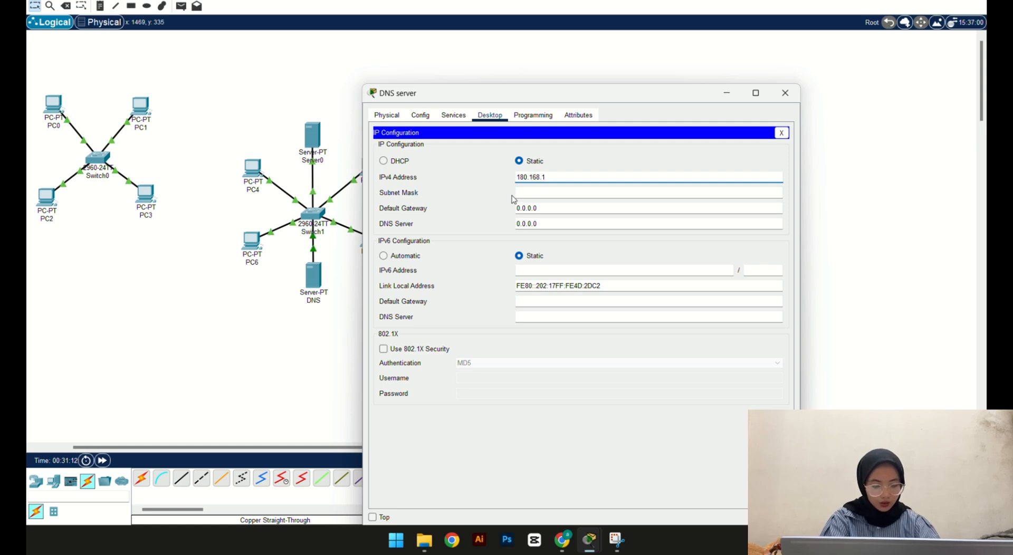
text(.11)
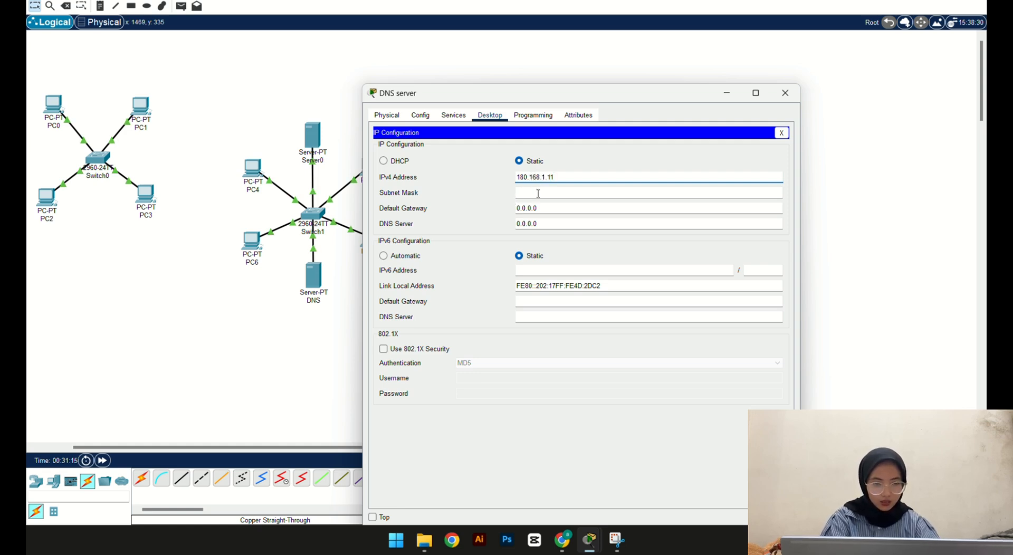
click(537, 193)
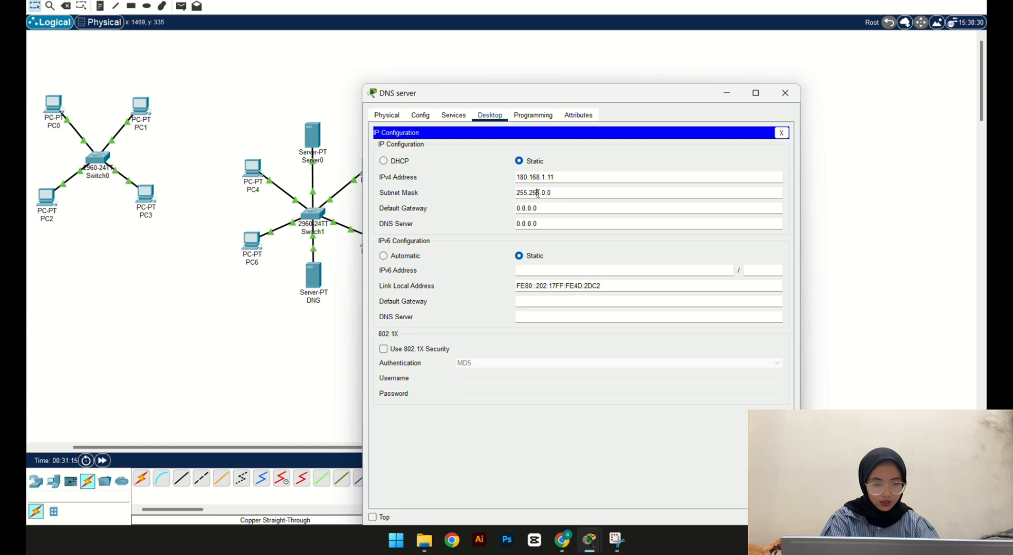
click(786, 94)
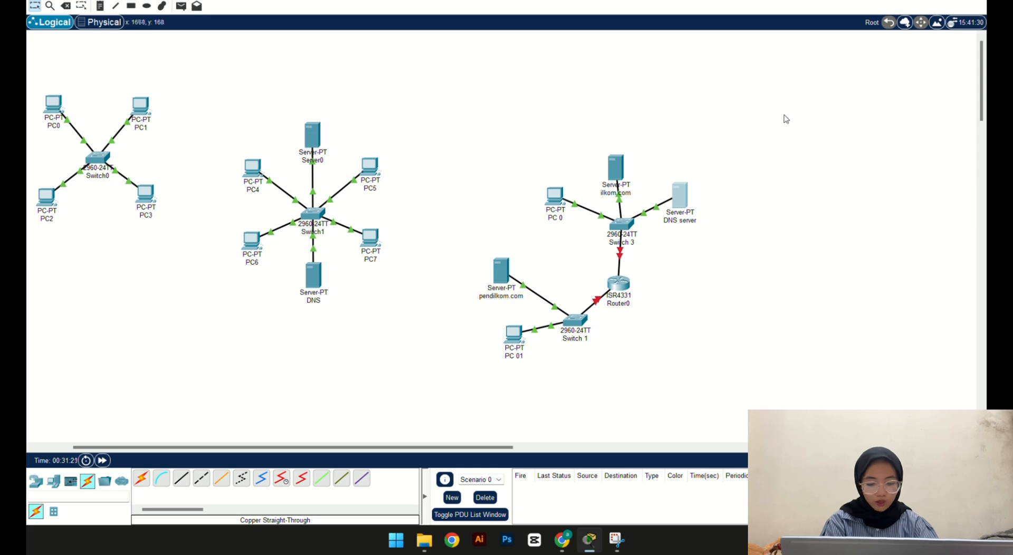
Step: Give the pendilkom.com server the static IPv4 address 10.0.0.10 with subnet mask 255.0.0.0
click(501, 276)
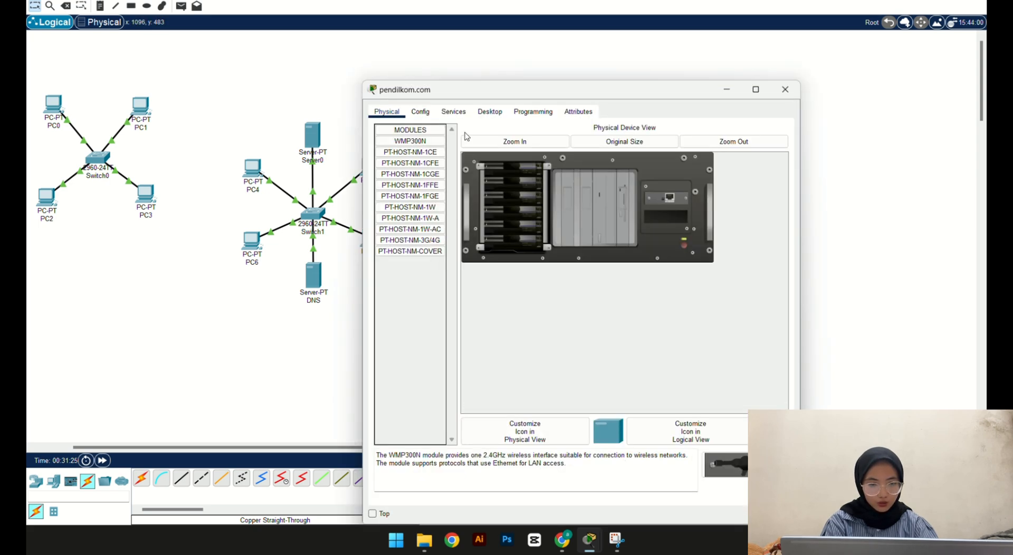
click(490, 111)
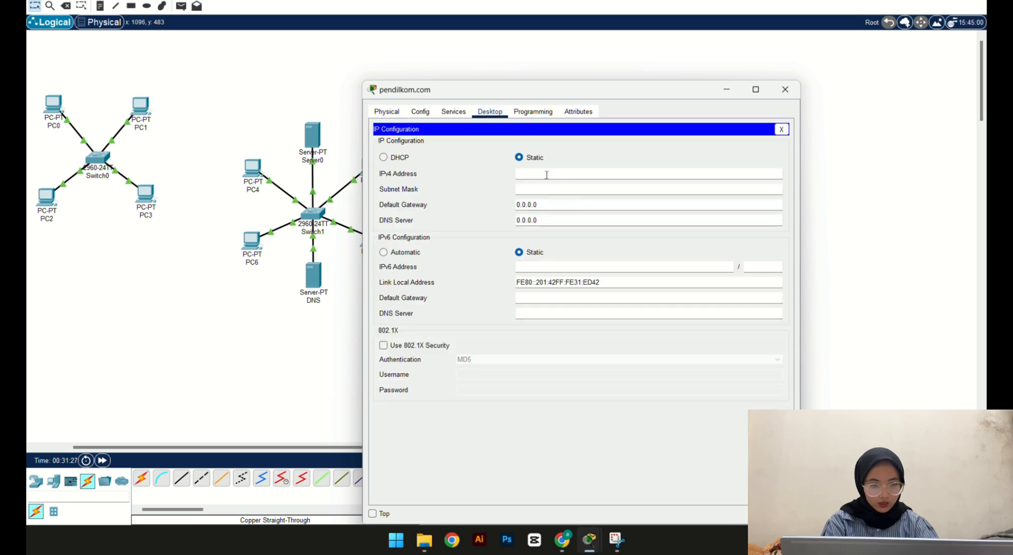
click(546, 174)
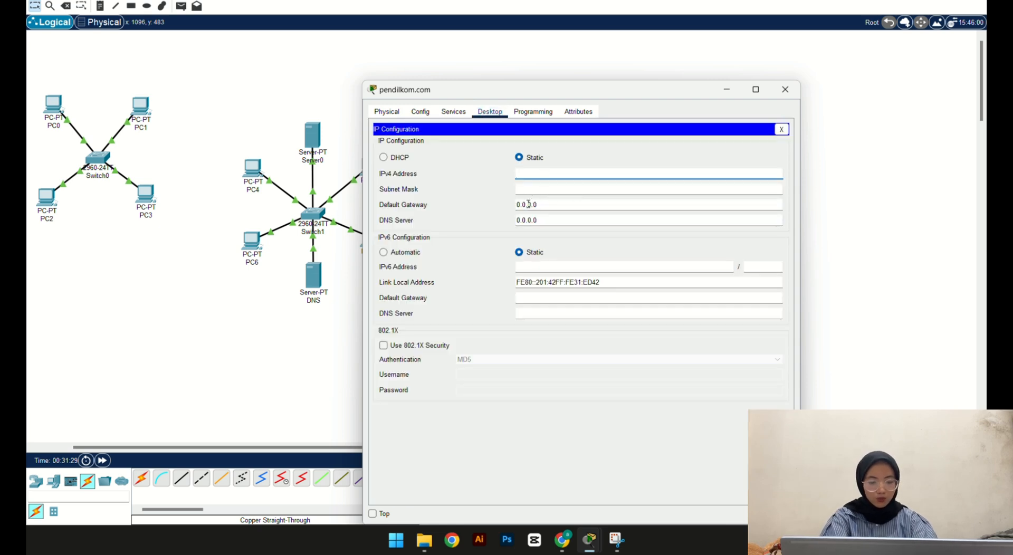
text(10.0)
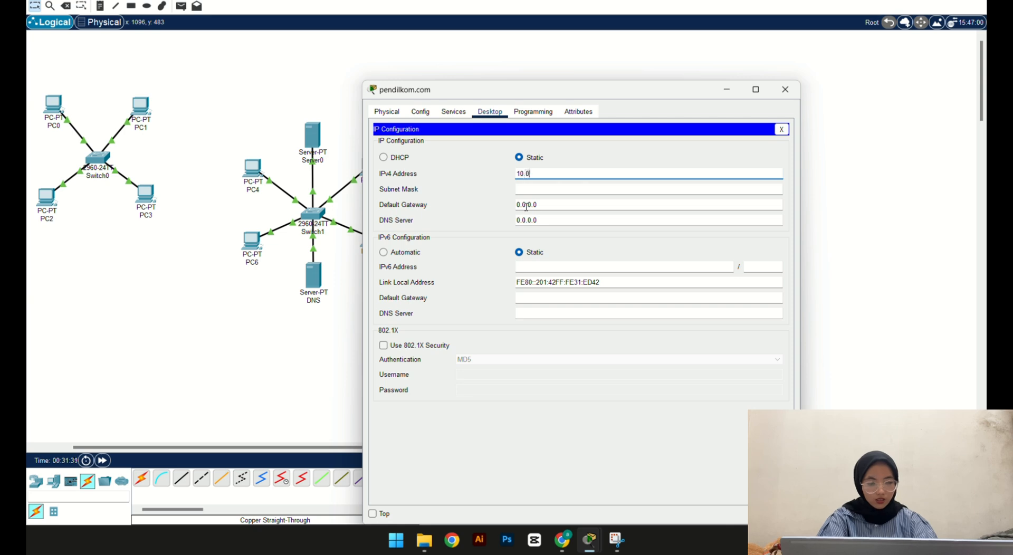
text(.0.)
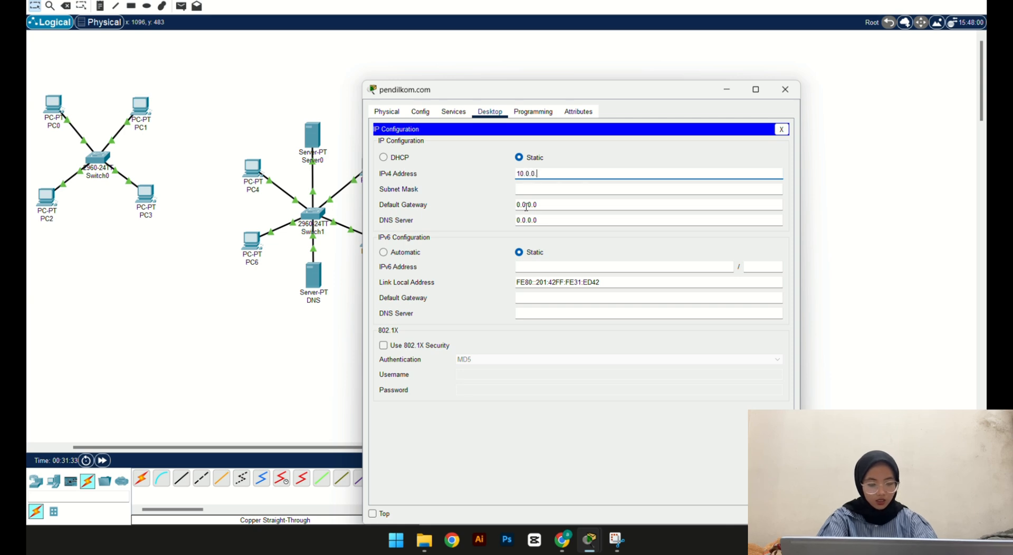
text(1)
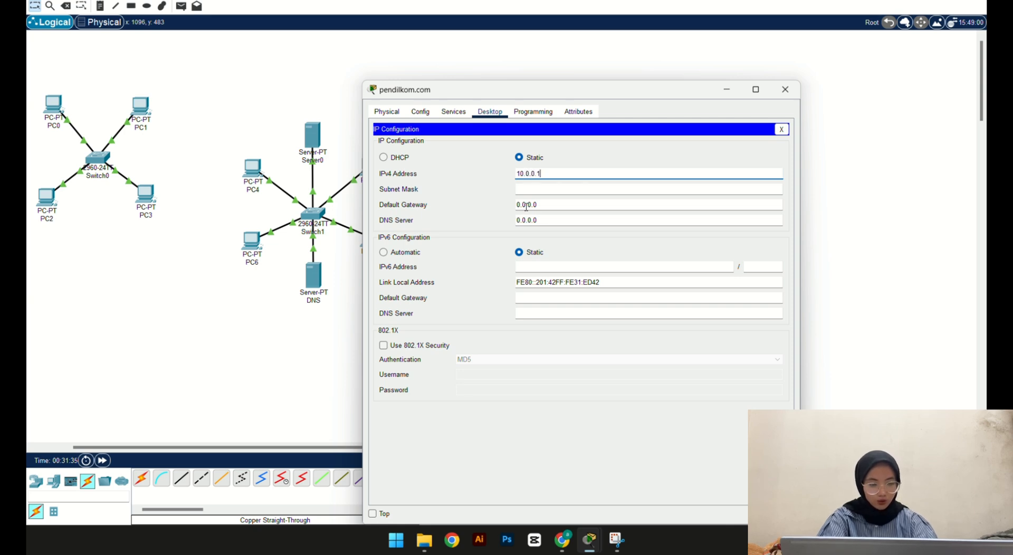
text(0)
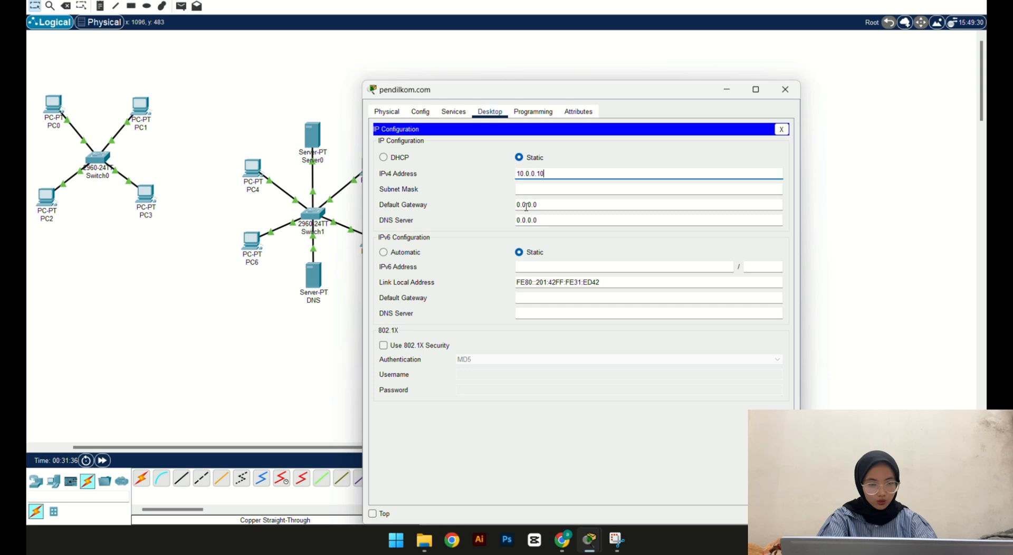
click(550, 189)
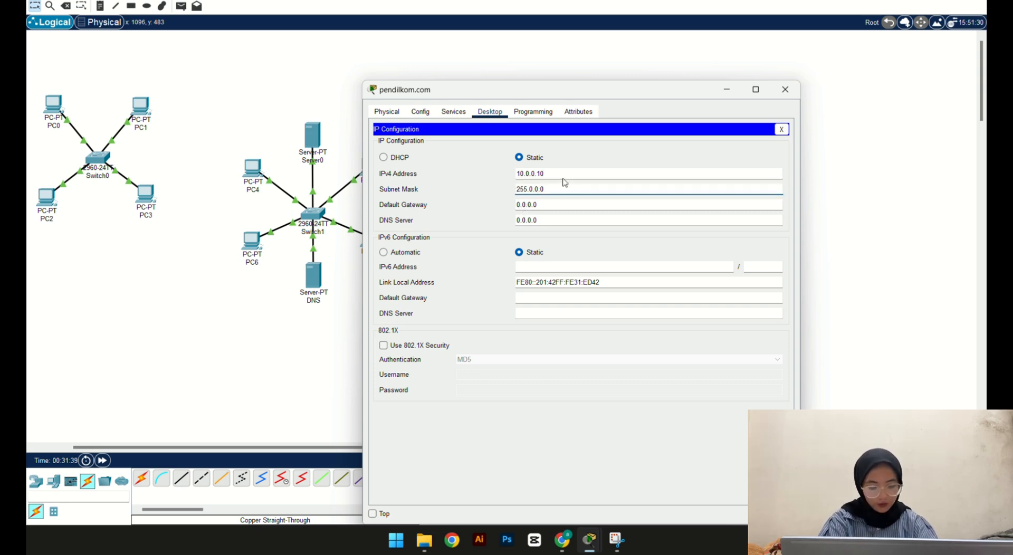
click(794, 92)
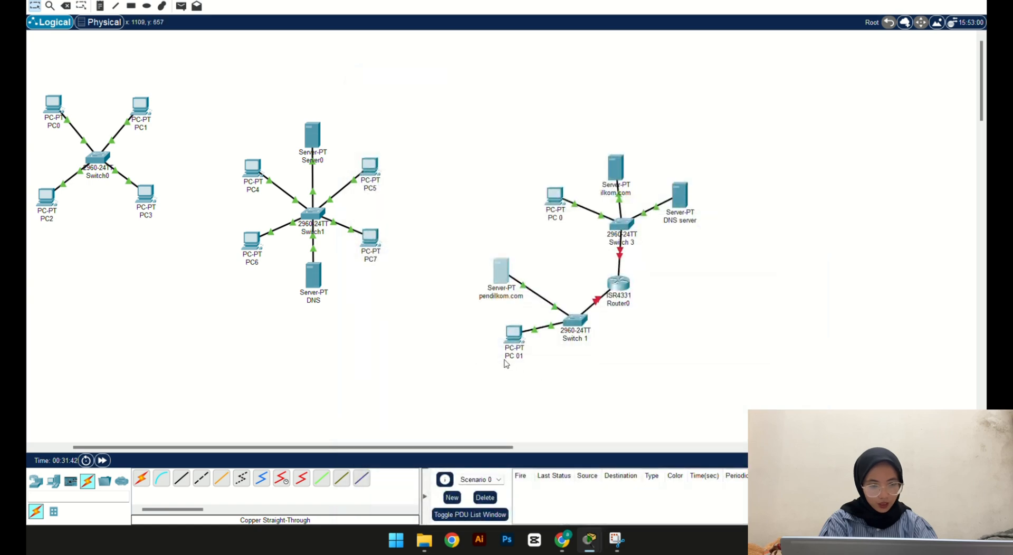
Step: Turn on Router0's GigabitEthernet0/0/0 port and give it the IPv4 address 180.168.1.5 with subnet mask 255.255.0.0
click(626, 289)
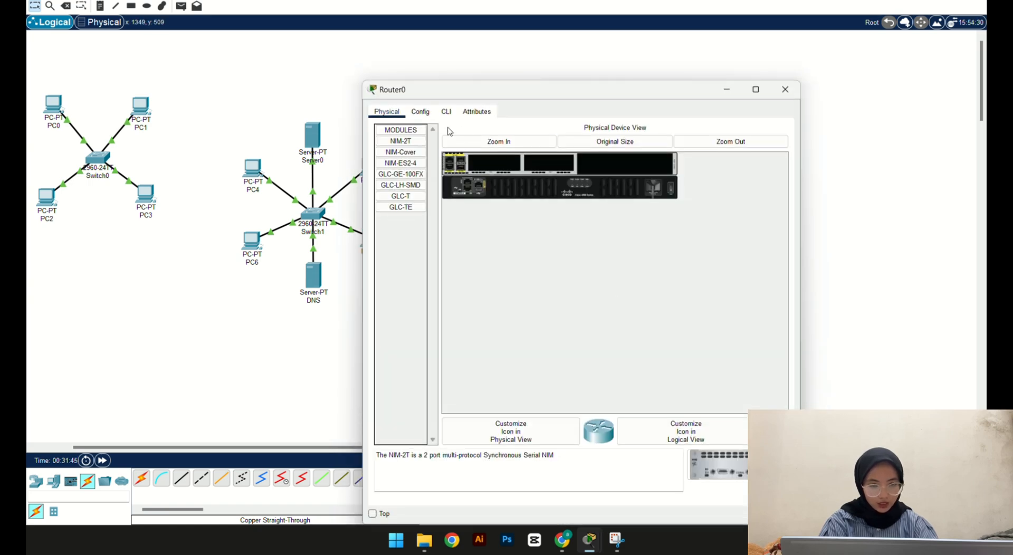
click(420, 111)
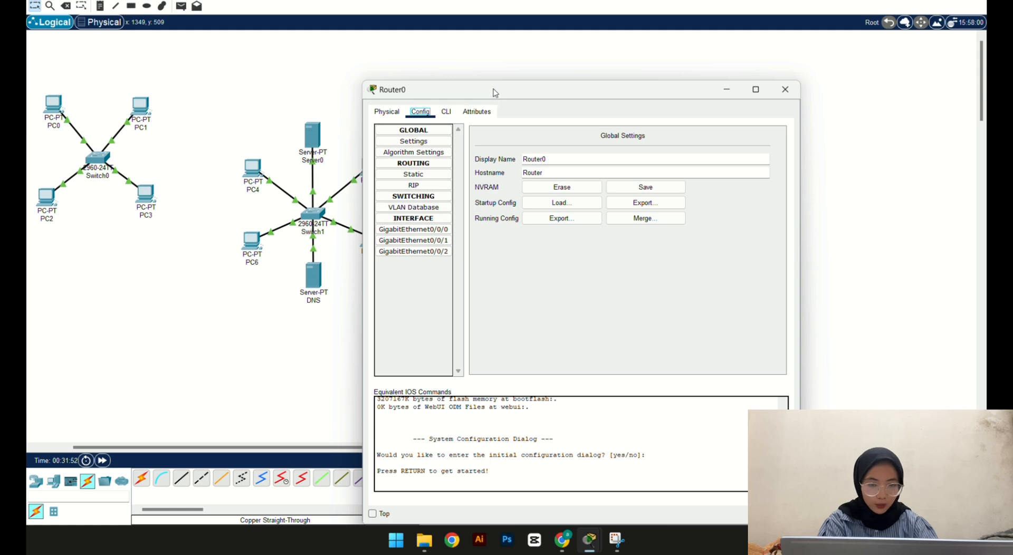
drag(495, 93, 248, 100)
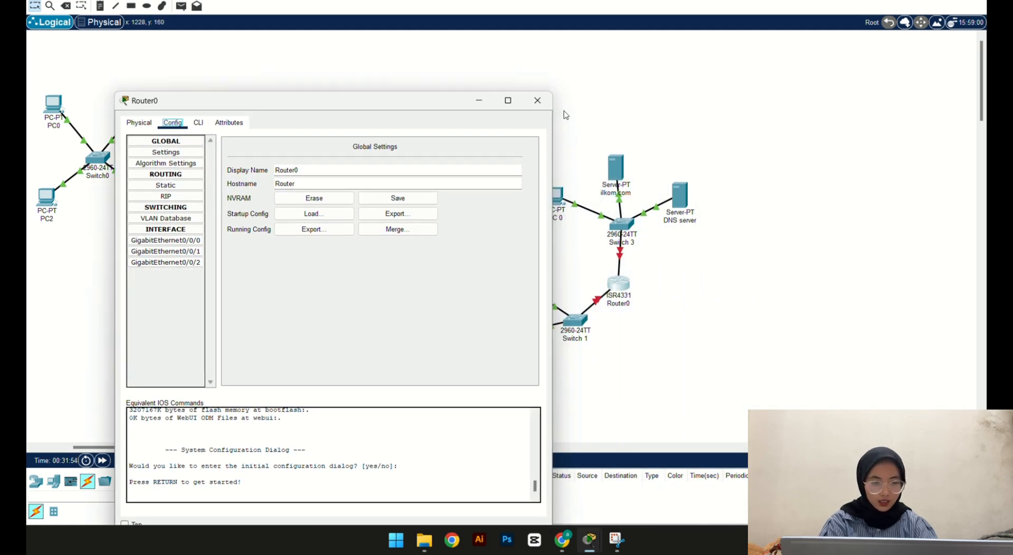
drag(396, 101, 331, 60)
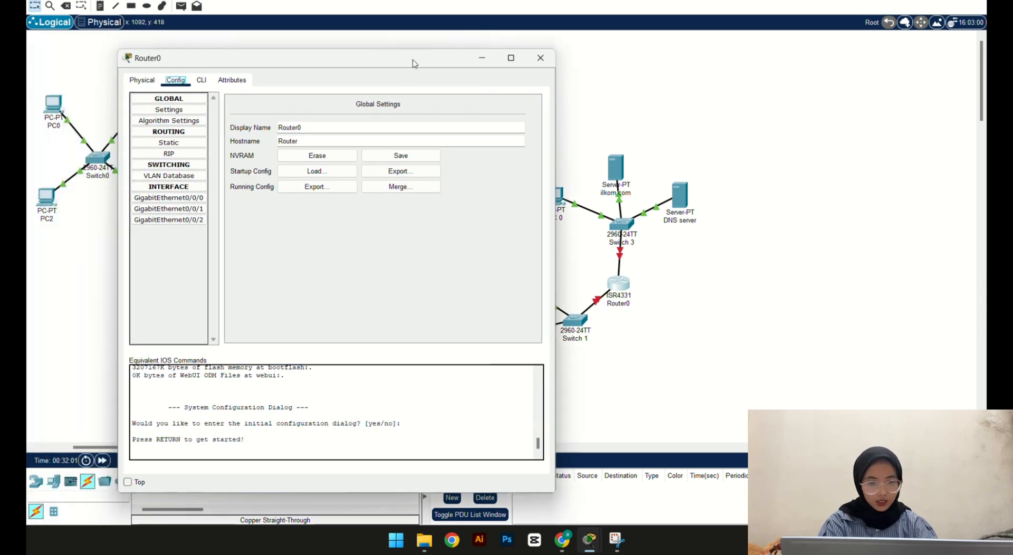
drag(414, 63, 729, 74)
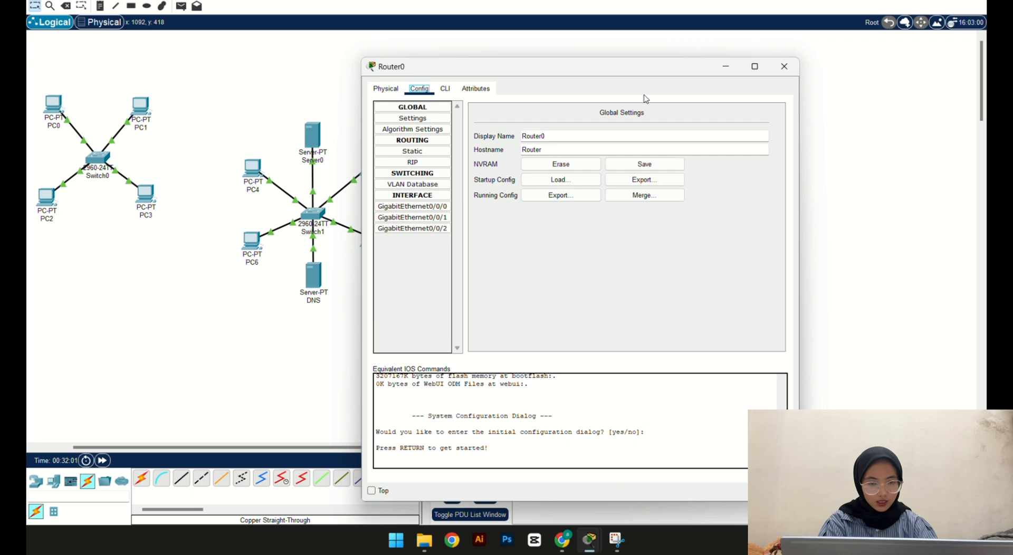
click(426, 210)
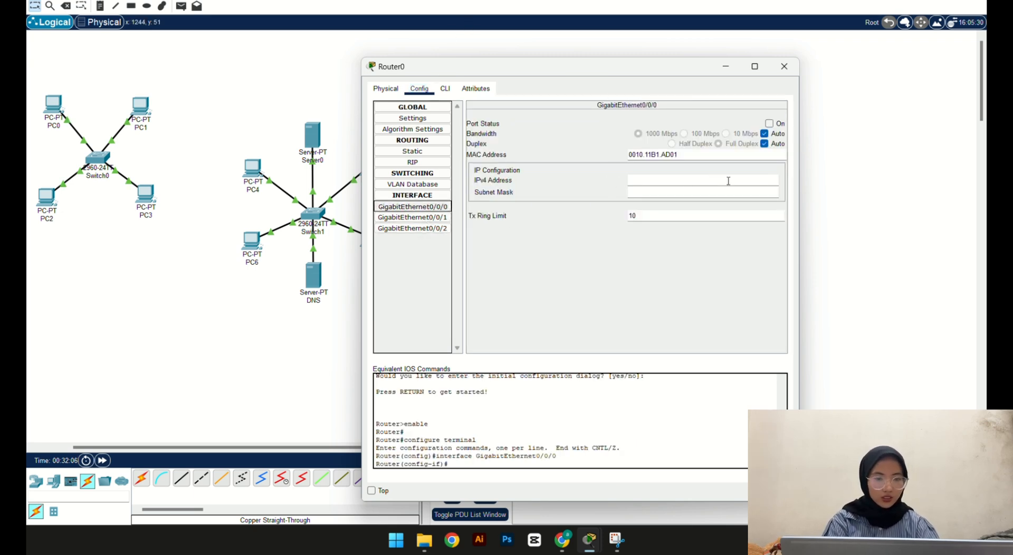
click(770, 124)
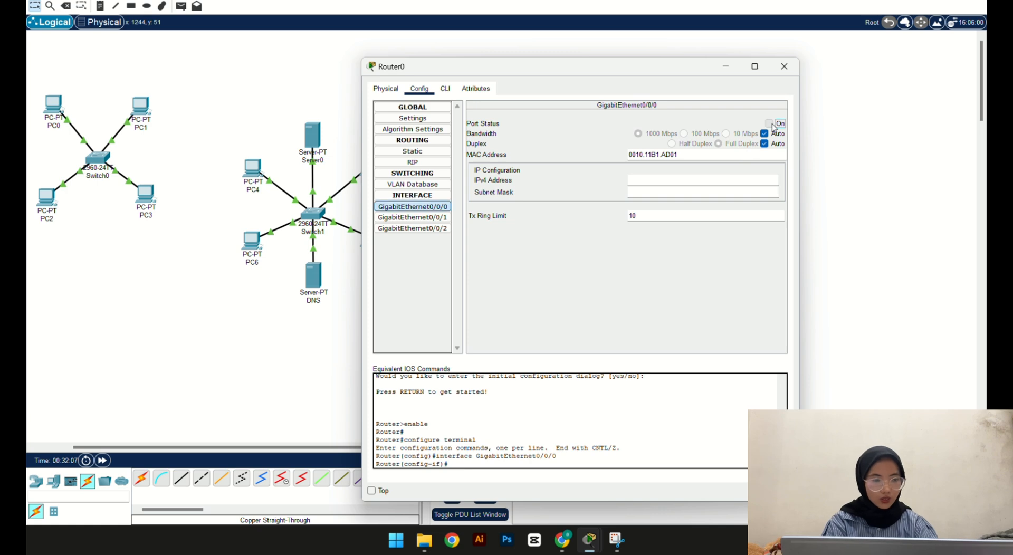
click(651, 178)
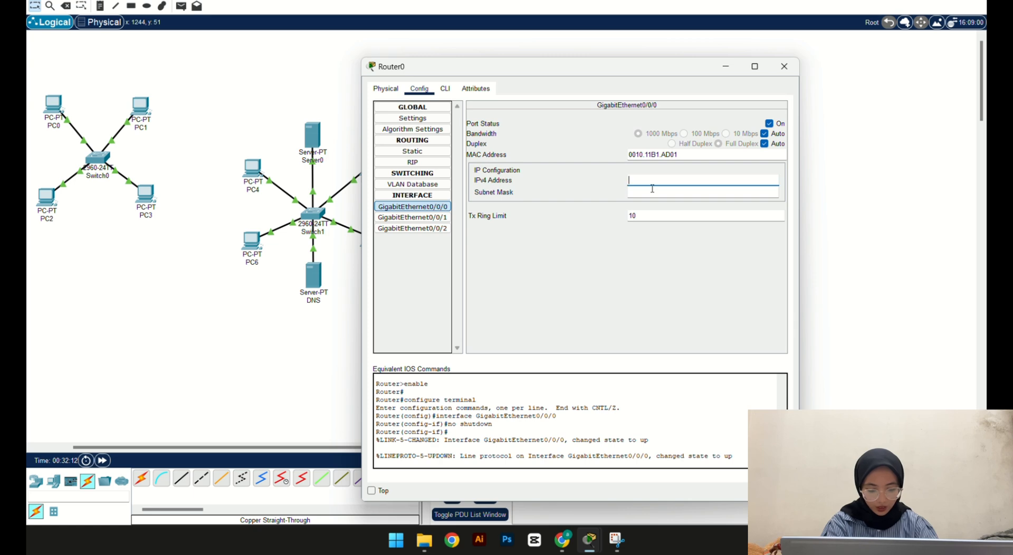
text(180)
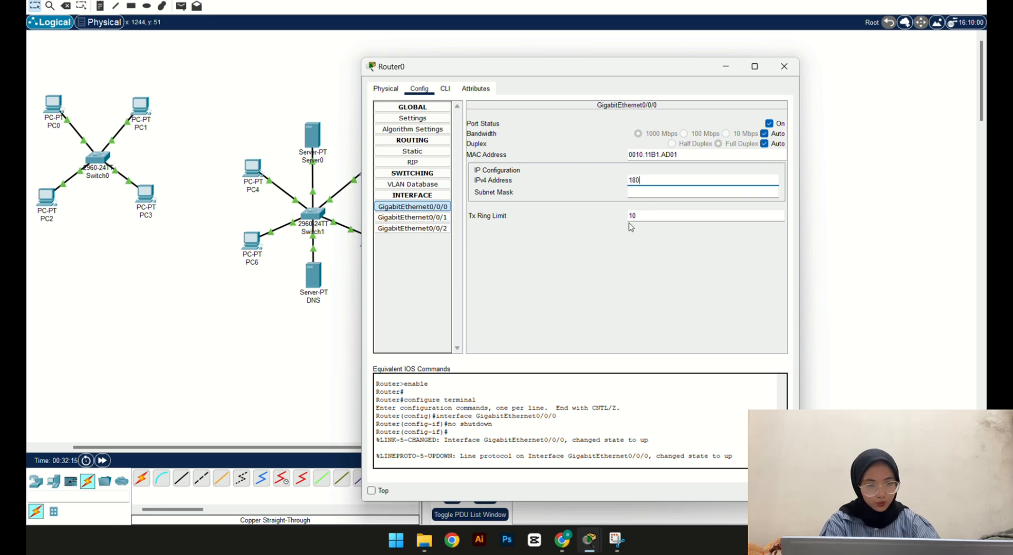
text(.1)
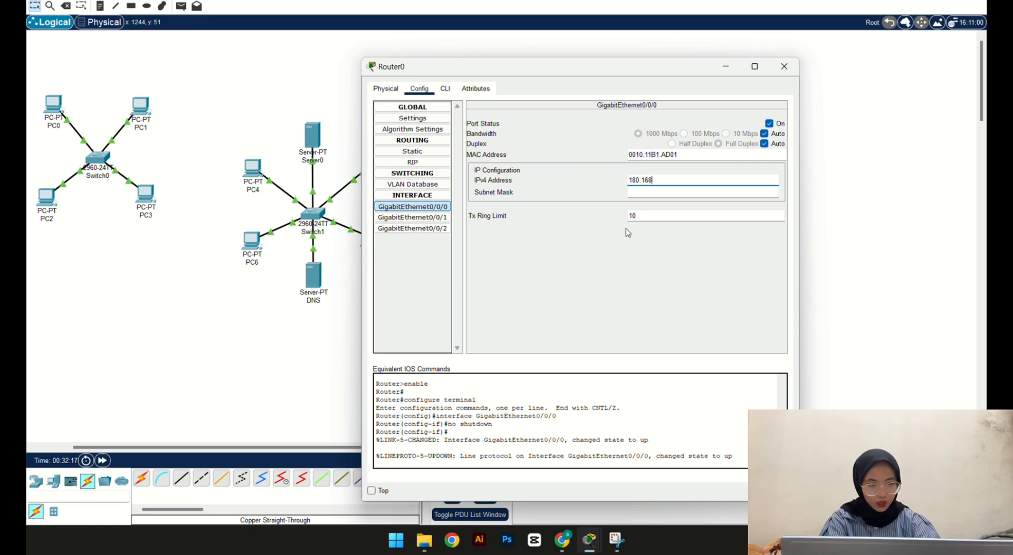
text(68.1.)
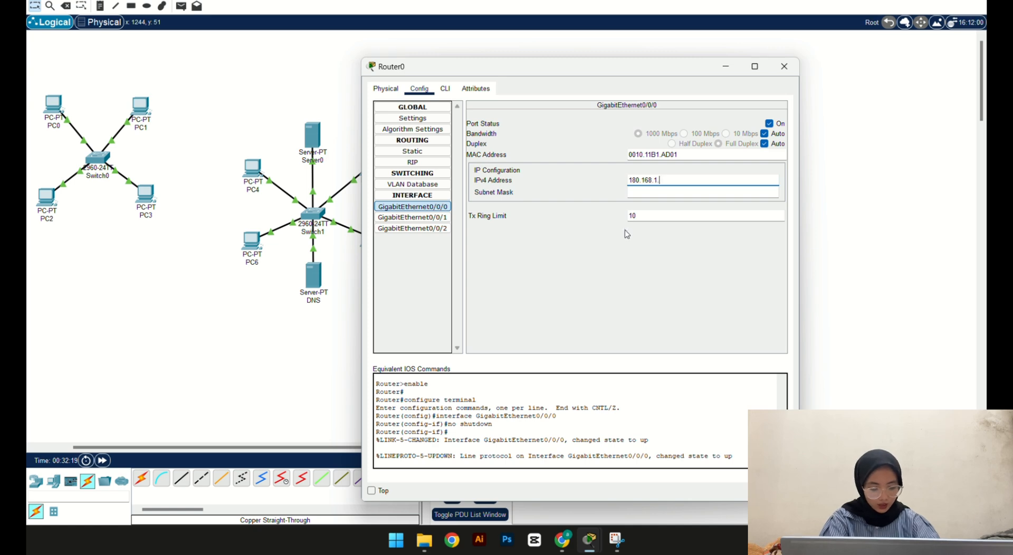
text(5)
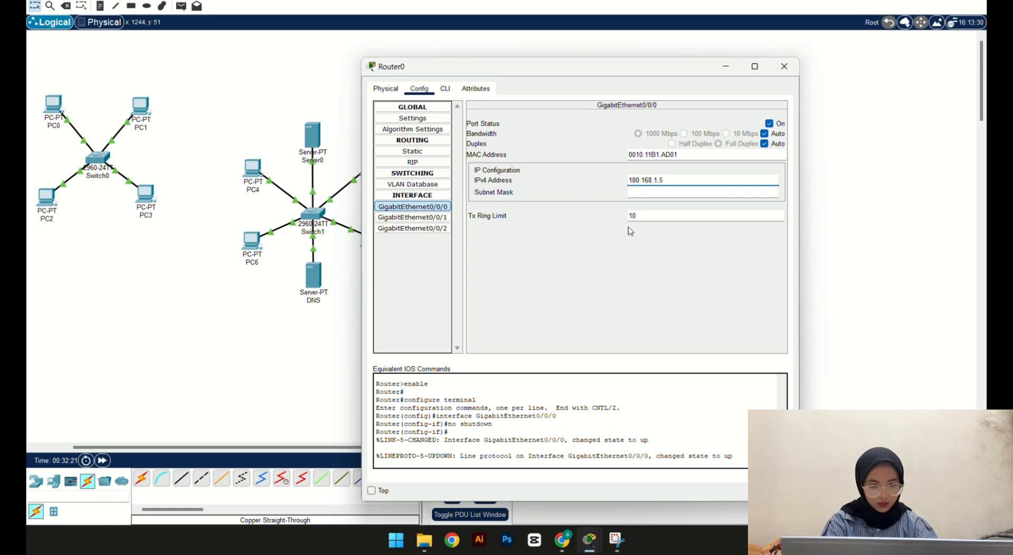
click(677, 194)
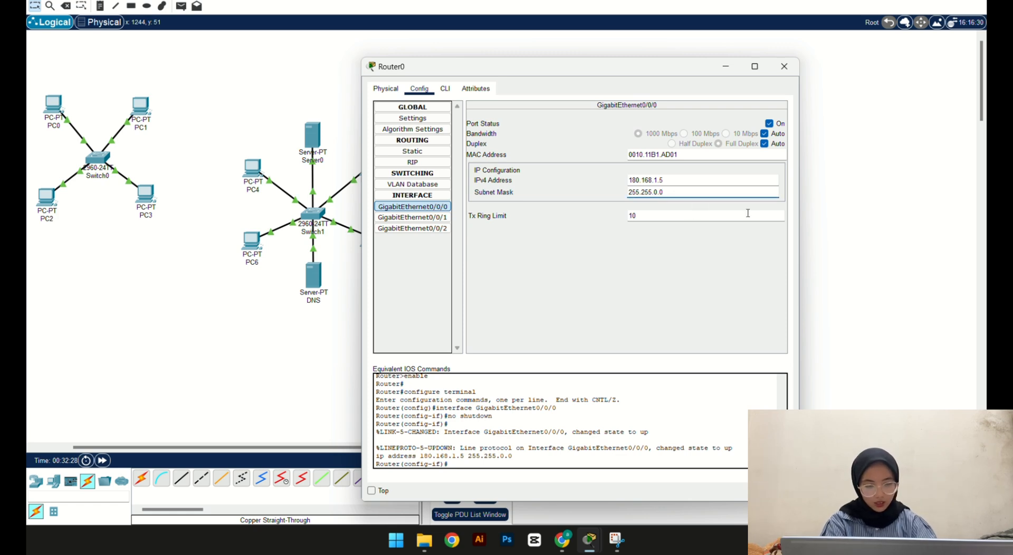
Step: Turn on Router0's GigabitEthernet0/0/1 port with IPv4 address 10.0.0.5 and subnet mask 255.0.0.0, and review both interfaces
click(437, 218)
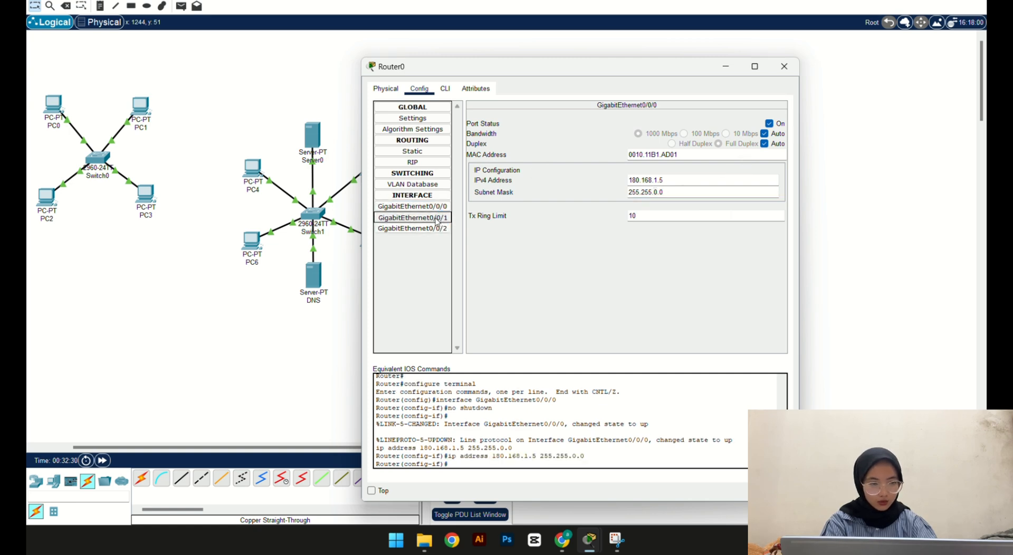
click(769, 124)
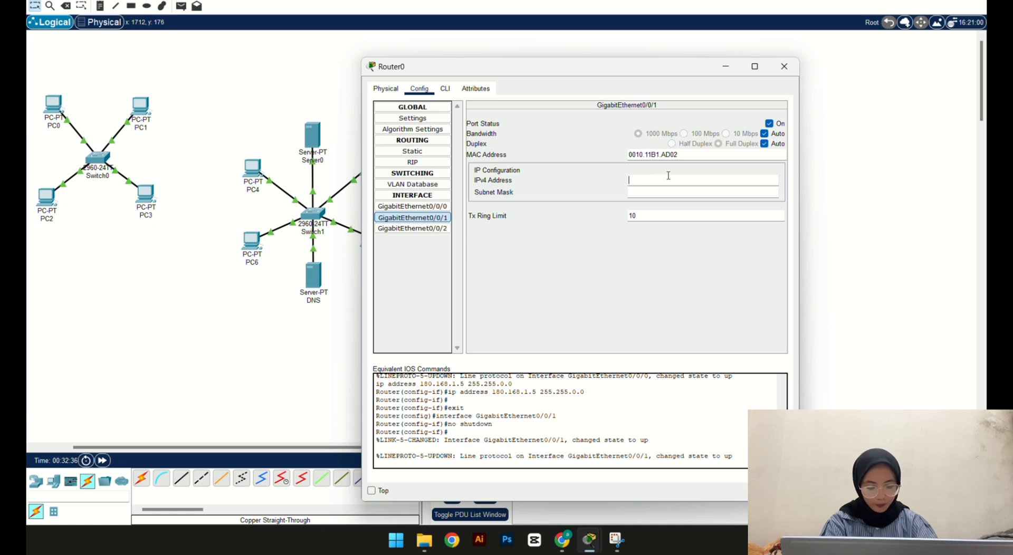
click(669, 178)
text(10)
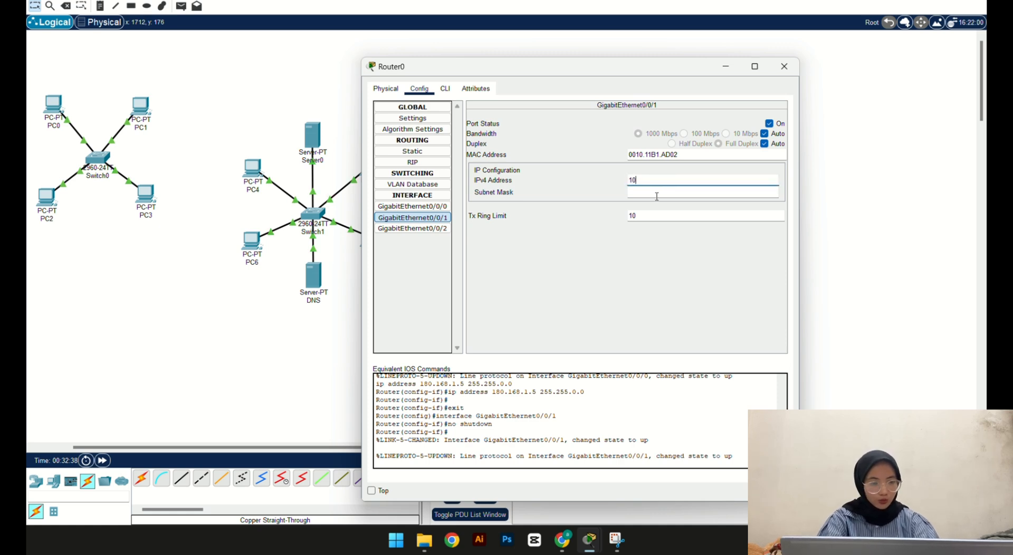
text(.0.0.5)
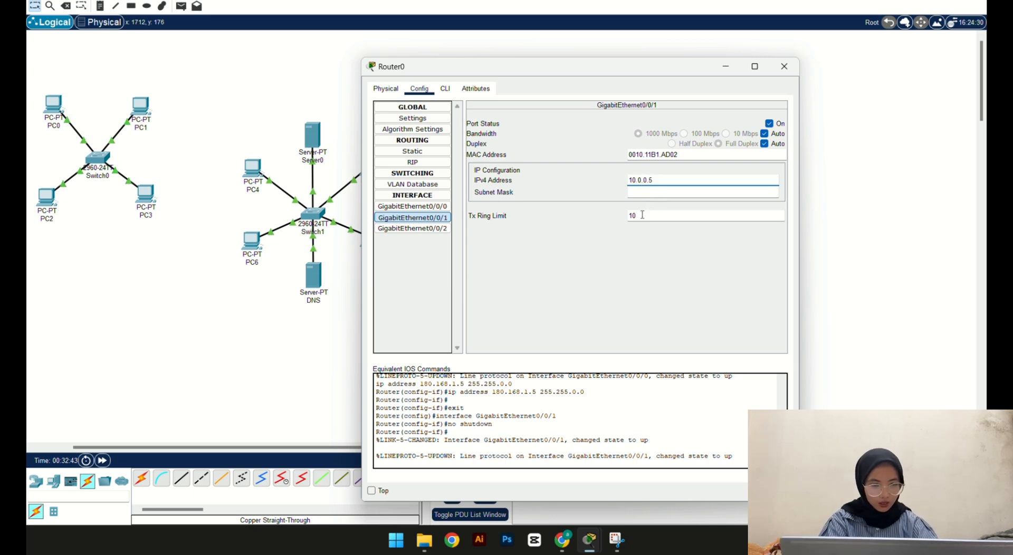
click(654, 193)
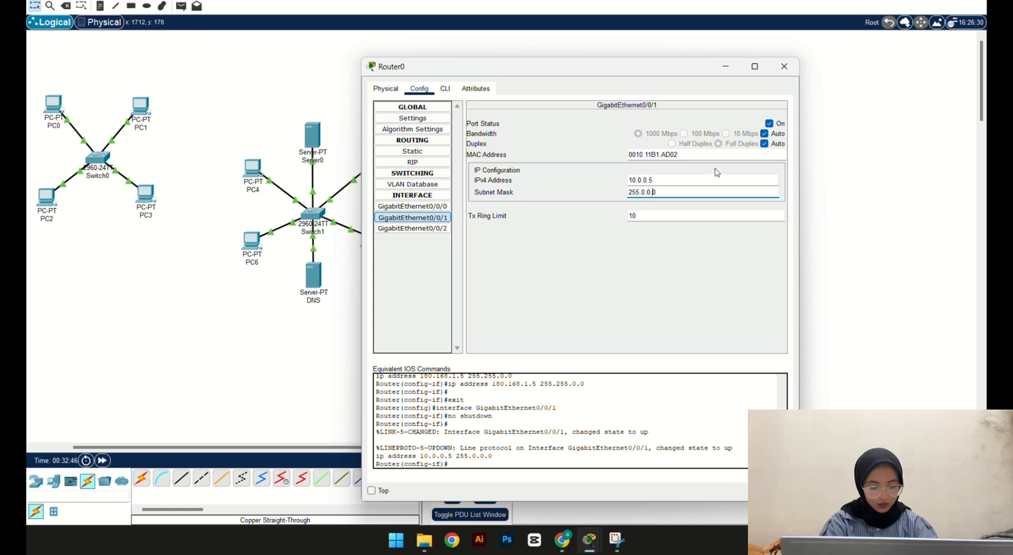
click(782, 187)
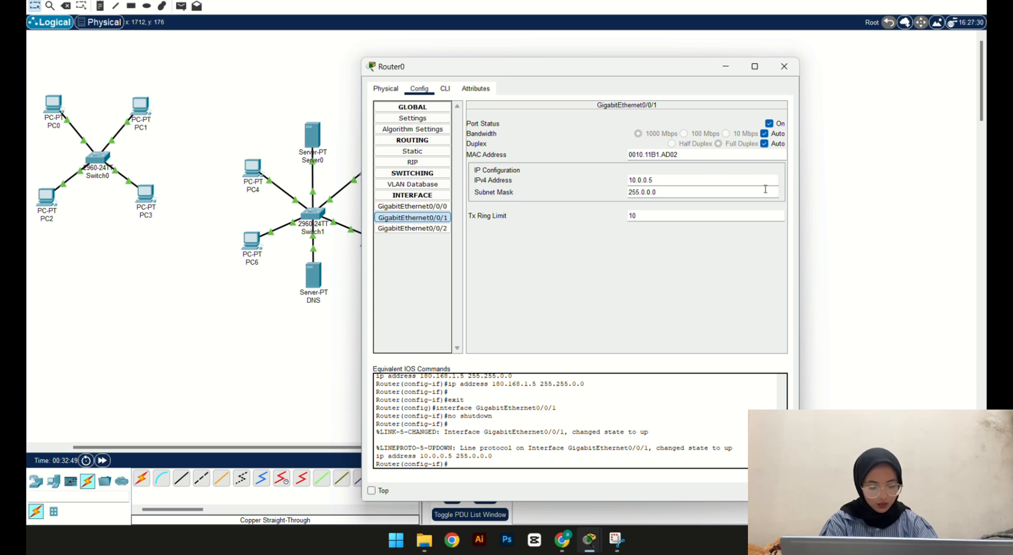
click(441, 206)
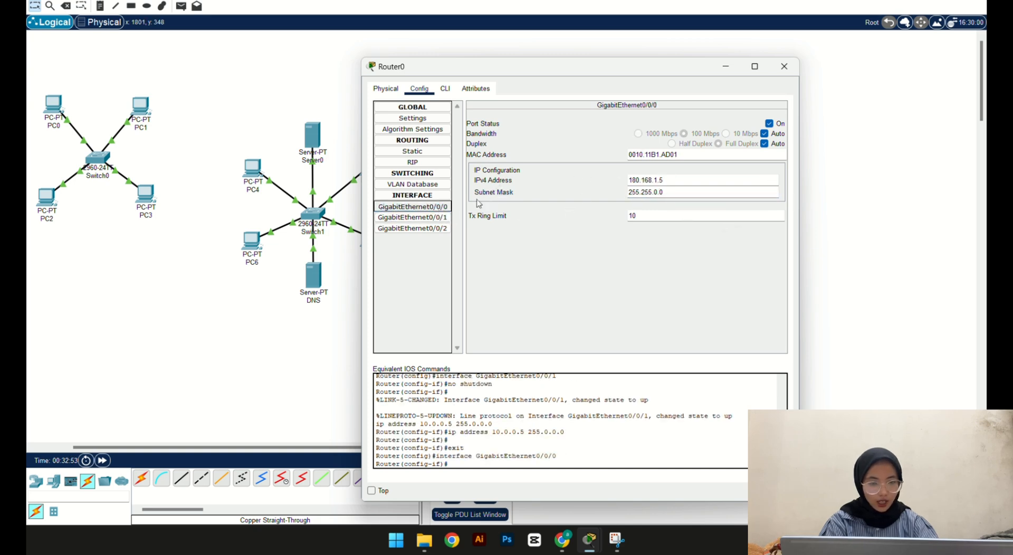
click(419, 217)
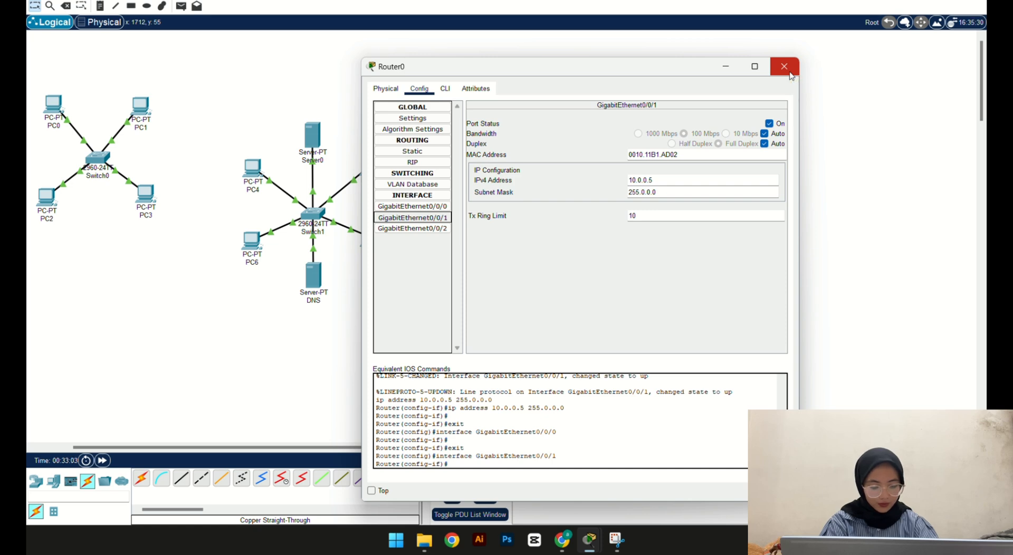
click(791, 73)
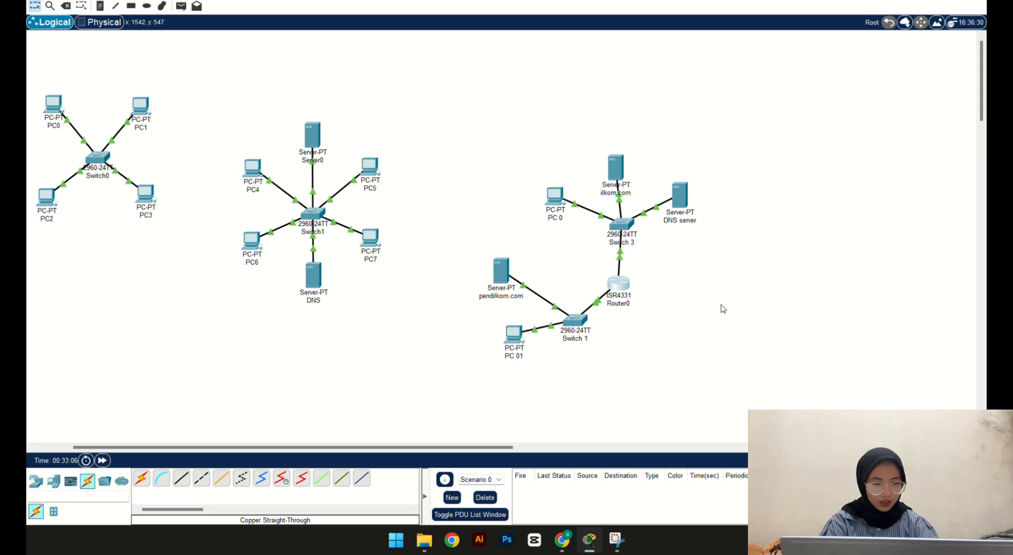
Step: Set PC 0's IPv4 default gateway to 180.168.1.5 and copy the address for the other devices on its network
click(562, 202)
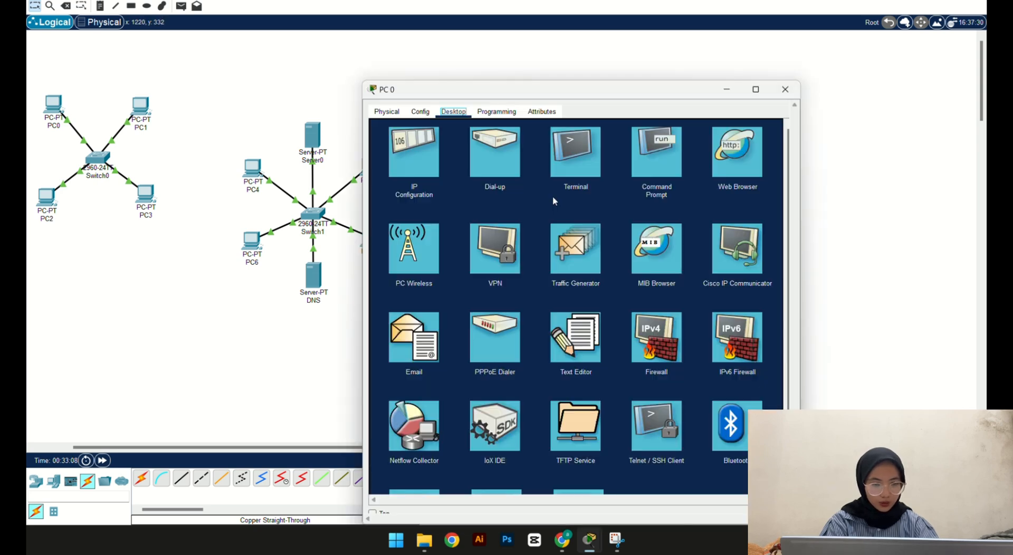
click(413, 163)
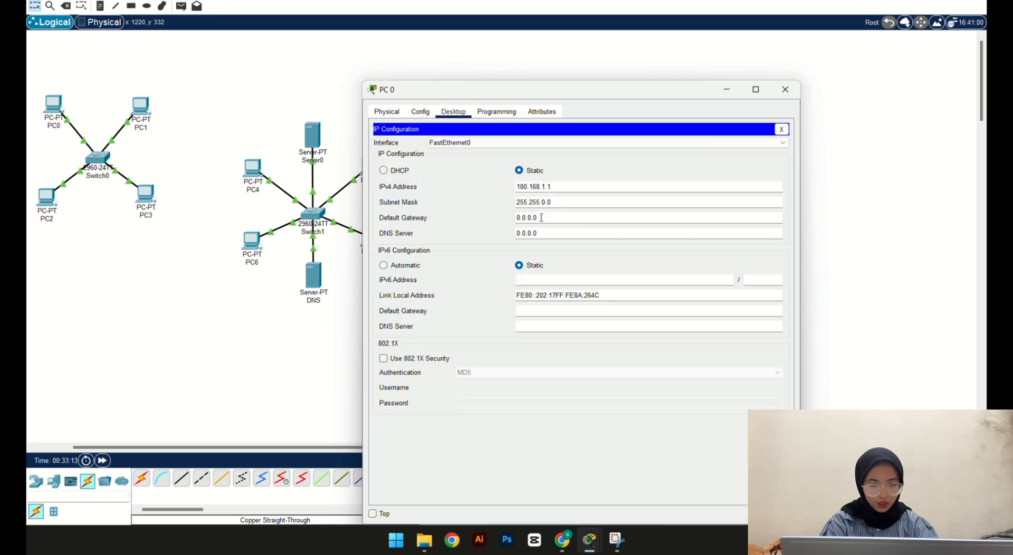
drag(543, 218, 502, 216)
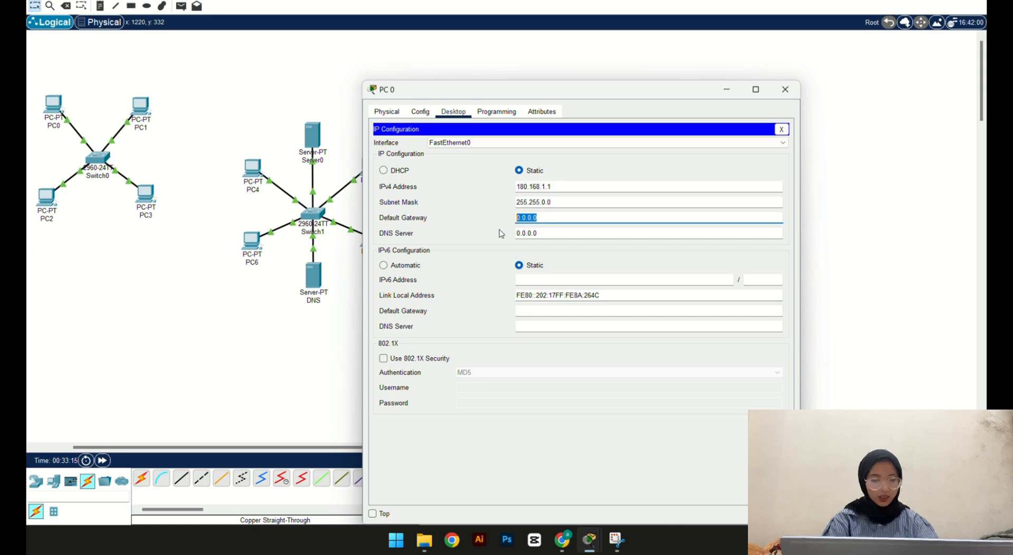
text(18)
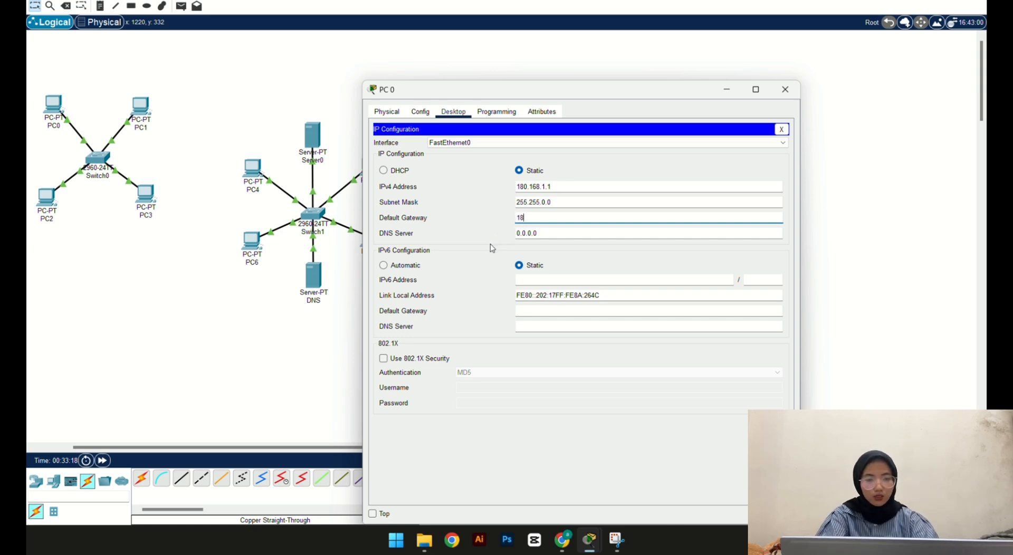
text(0.168)
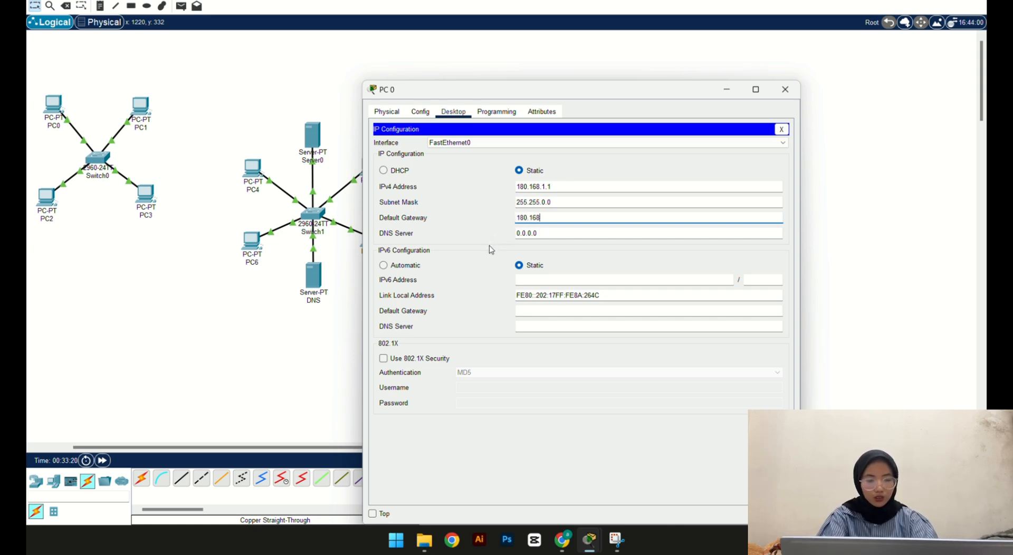
text(.1.)
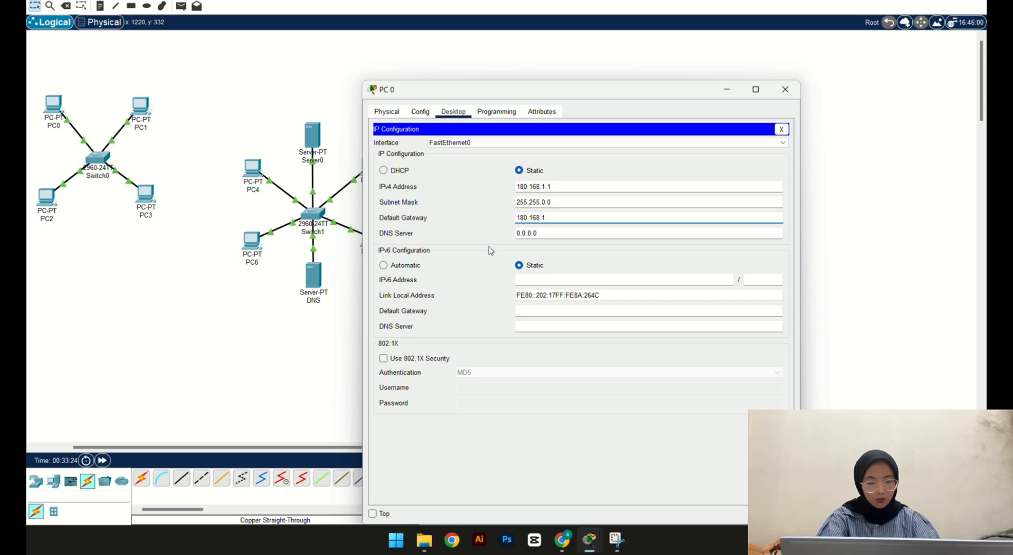
text(5)
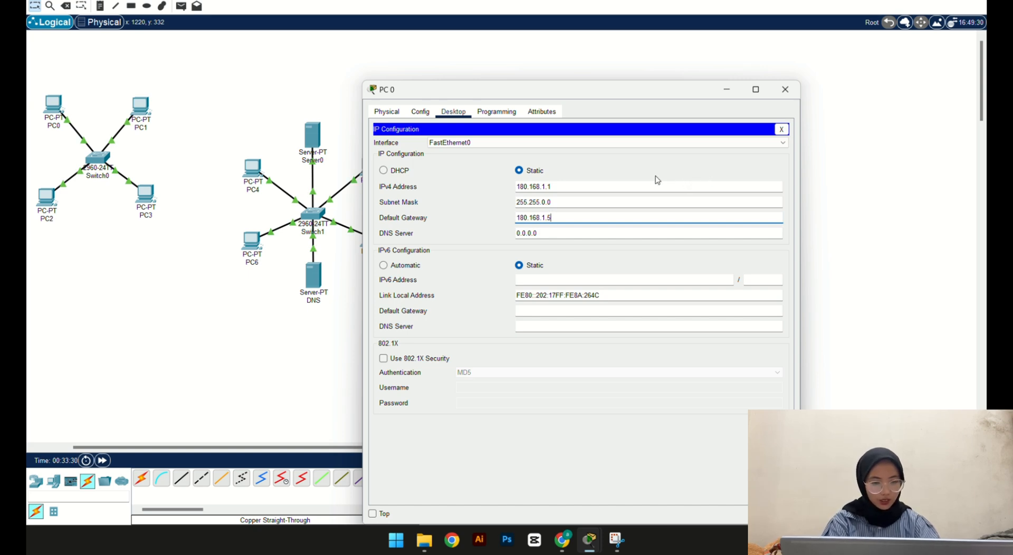
drag(575, 219, 487, 220)
key(ctrl+c)
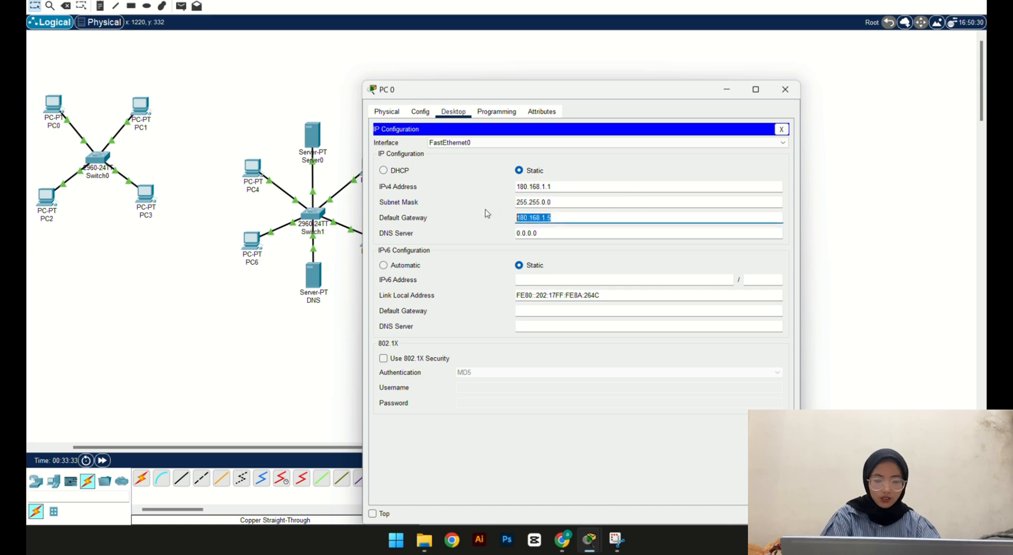
click(786, 89)
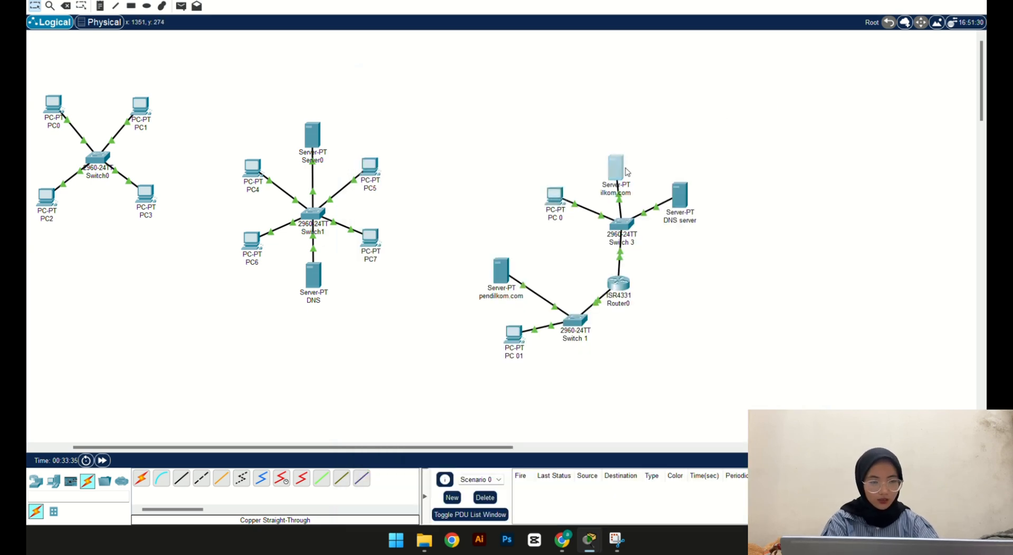
Step: Set the ilkom.com server's IPv4 default gateway to 180.168.1.5 in its IP configuration
click(616, 168)
click(414, 154)
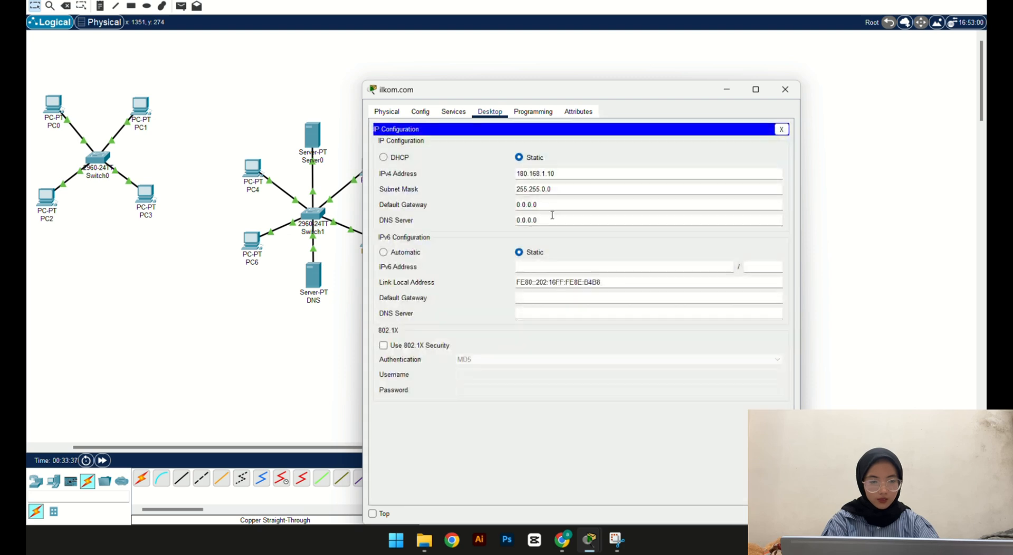
drag(542, 205, 495, 208)
key(ctrl+v)
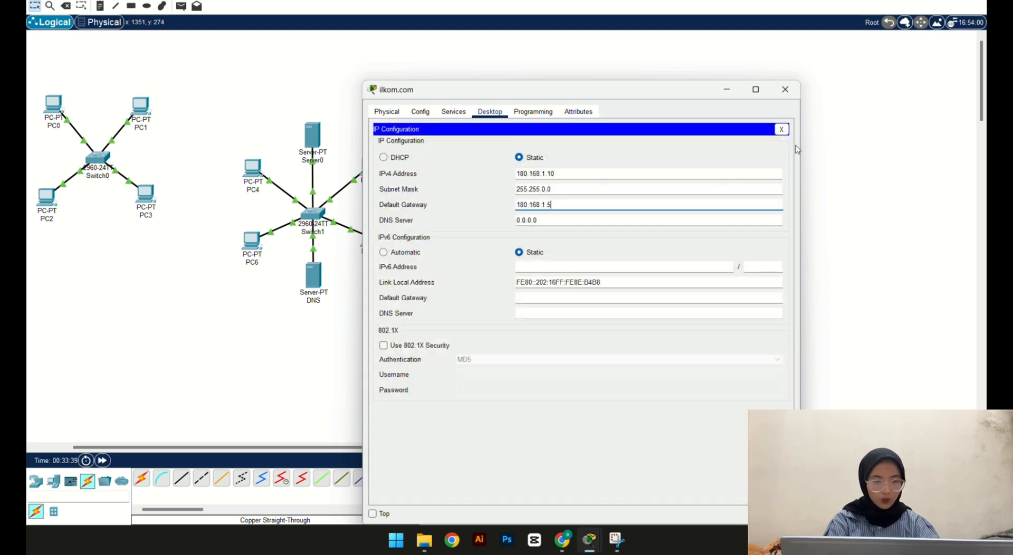
click(786, 91)
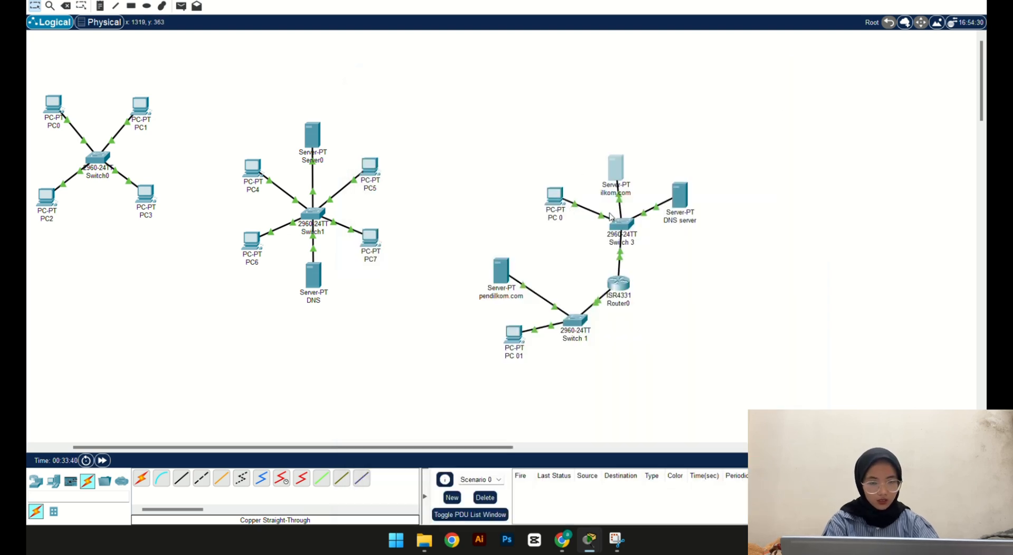
Step: Set the DNS server's IPv4 default gateway to 180.168.1.5 in its IP configuration
click(685, 194)
click(415, 156)
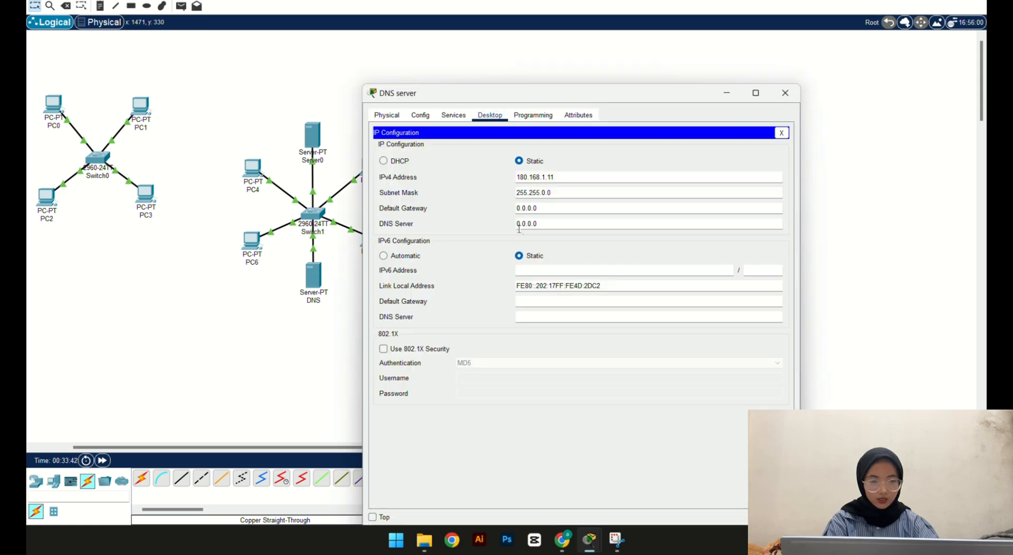
drag(540, 209, 504, 208)
text(180.168.1.5)
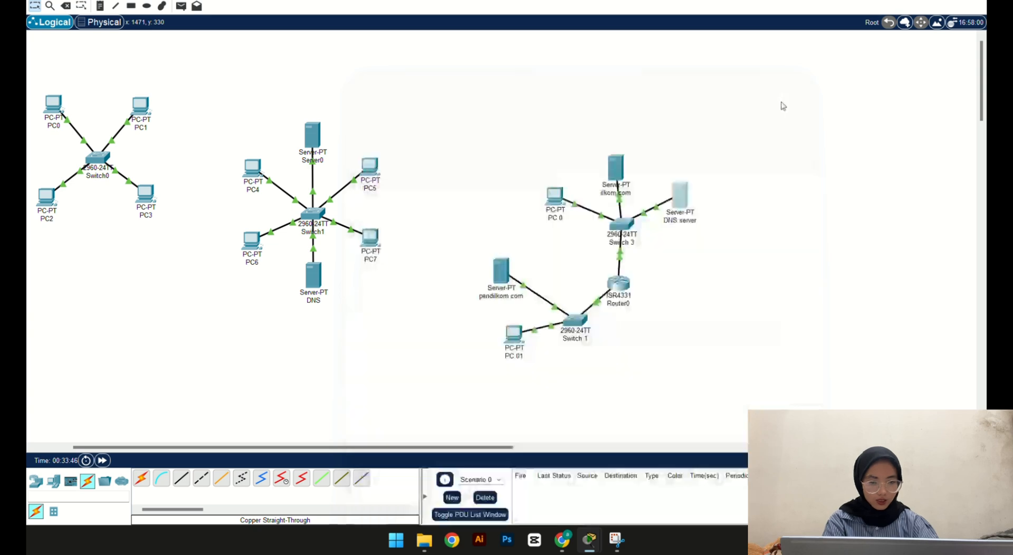
click(786, 93)
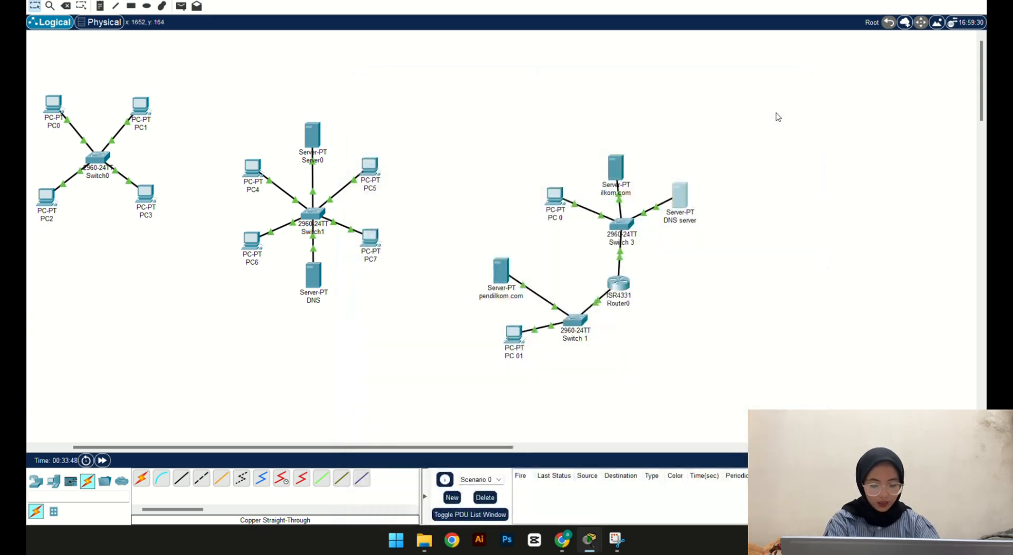
Step: Set PC 01's IPv4 default gateway to 10.0.0.5 and copy the address for the server on the same network
click(514, 338)
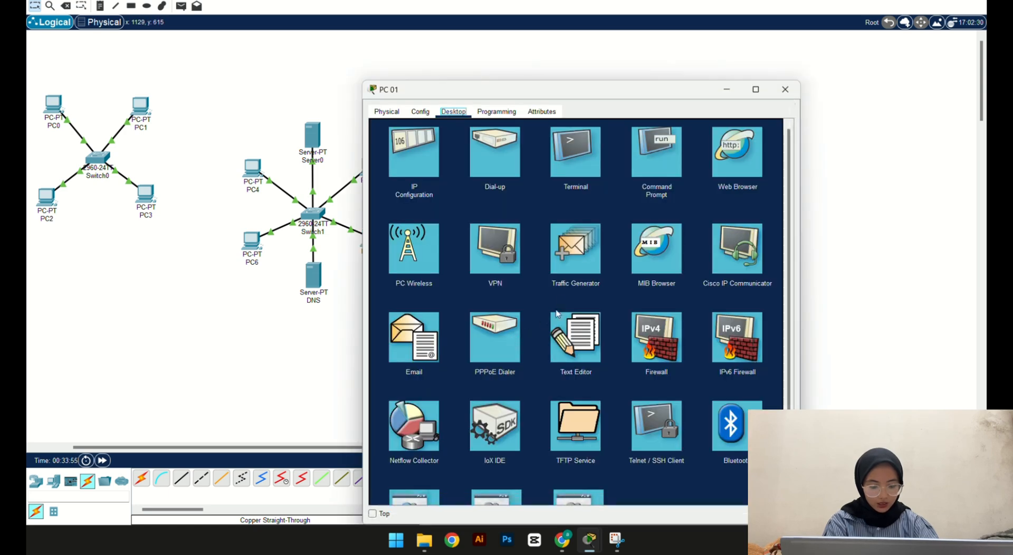
click(418, 174)
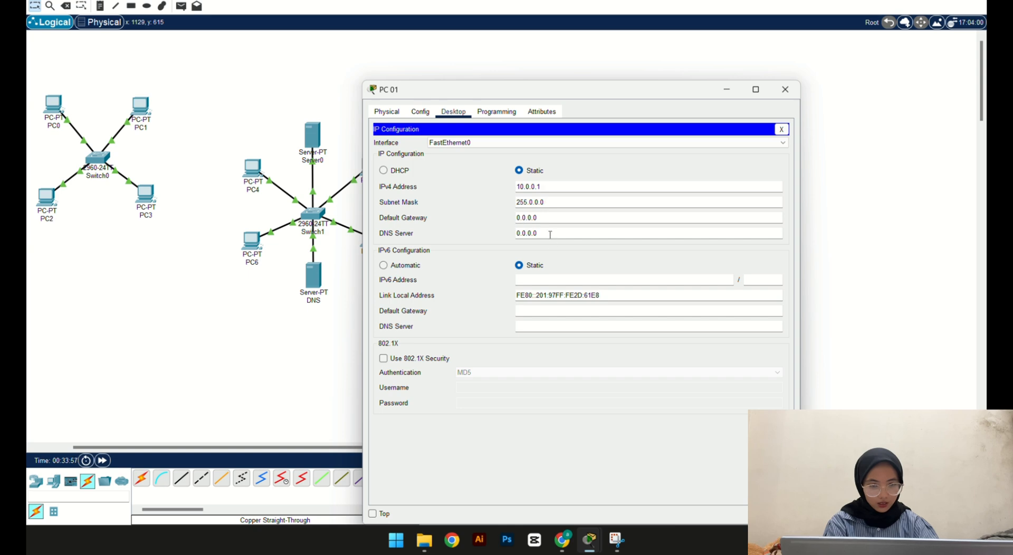
double_click(542, 222)
text(10)
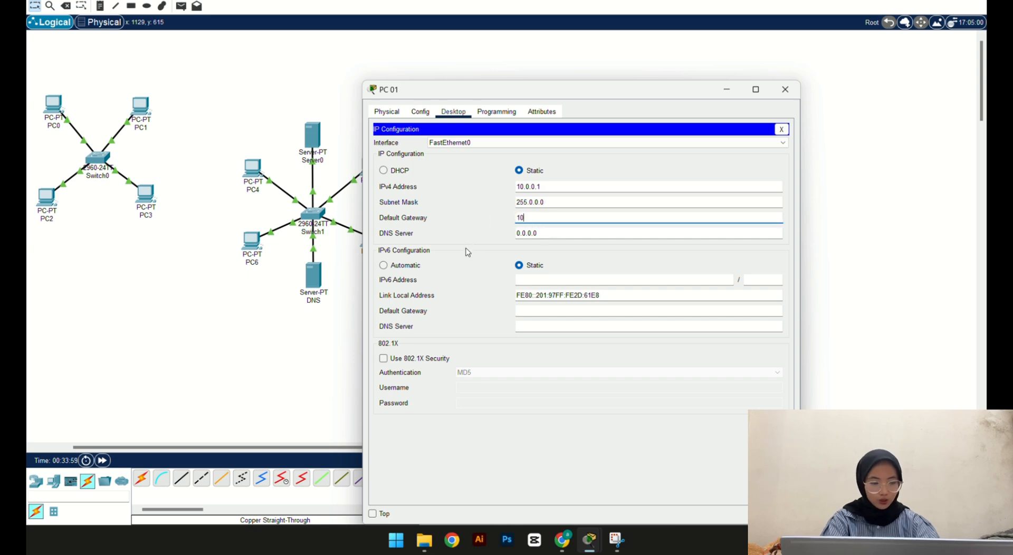
text(.0.0)
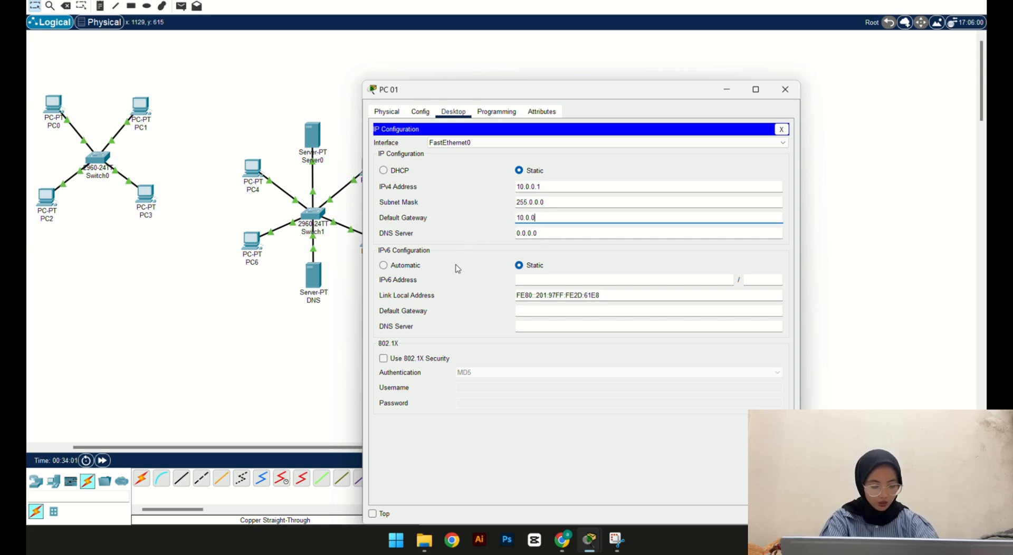
text(.5)
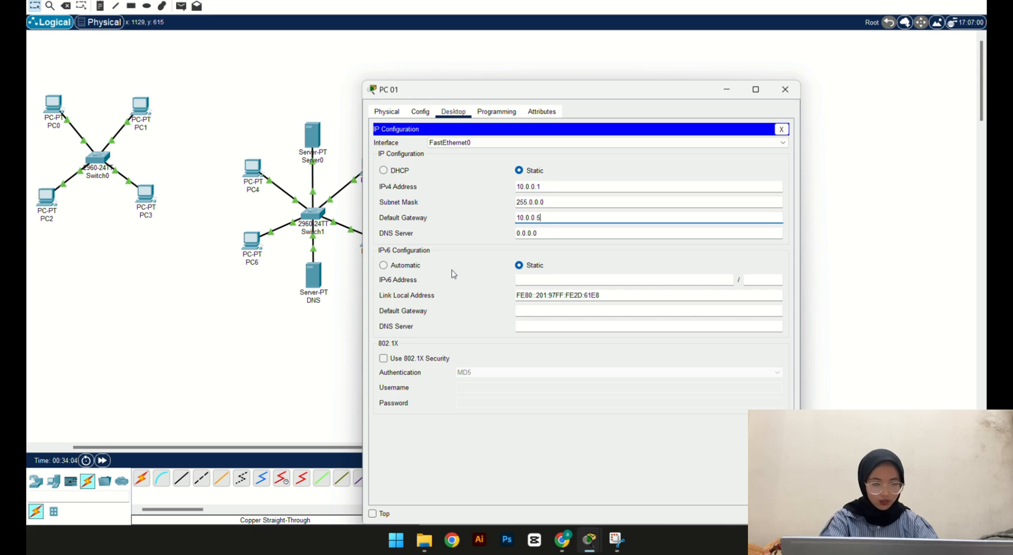
drag(553, 218, 504, 220)
key(ctrl+c)
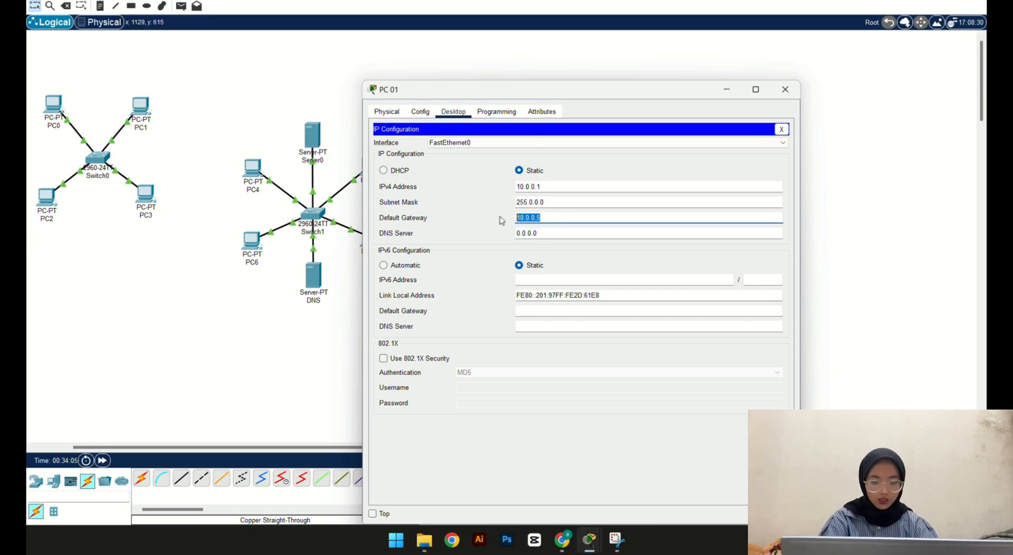
click(786, 96)
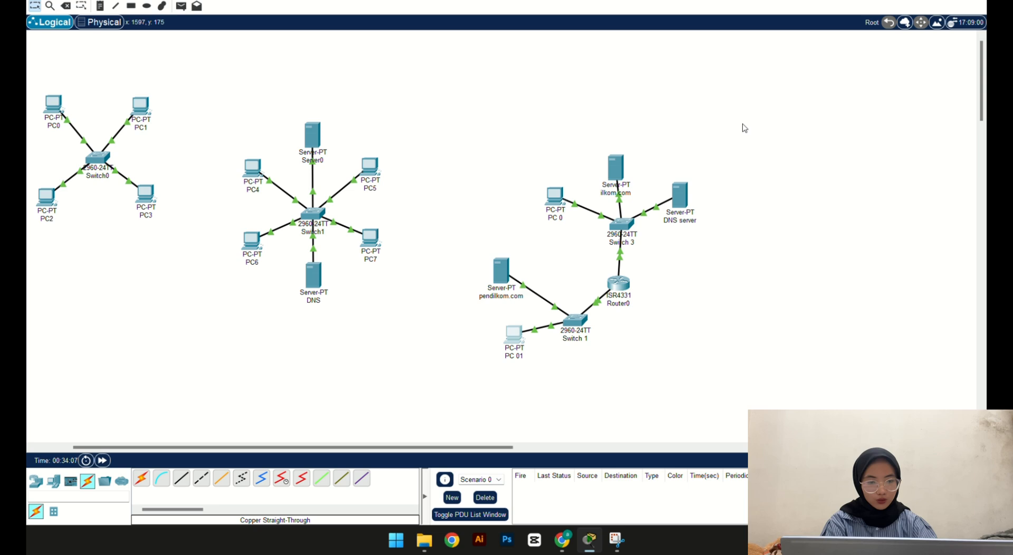
Step: Set the pendilkom.com server's IPv4 default gateway to 10.0.0.5 in its IP configuration
click(501, 270)
click(415, 160)
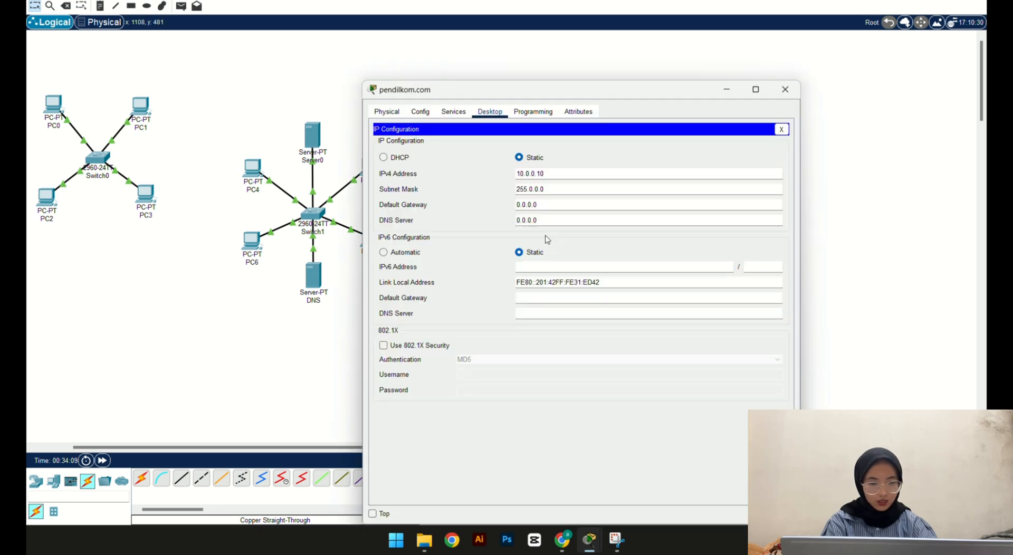
drag(546, 206, 515, 206)
key(ctrl+v)
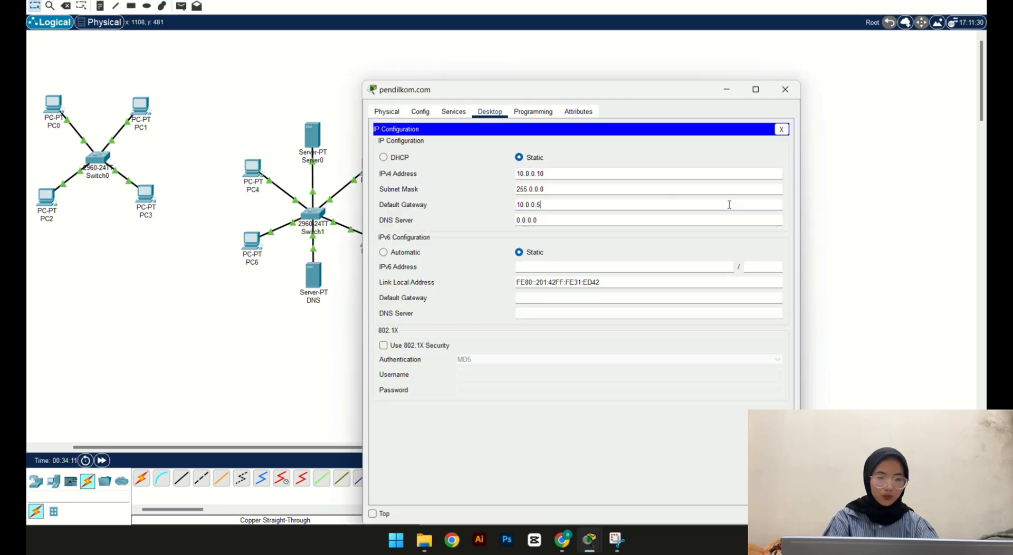
click(782, 90)
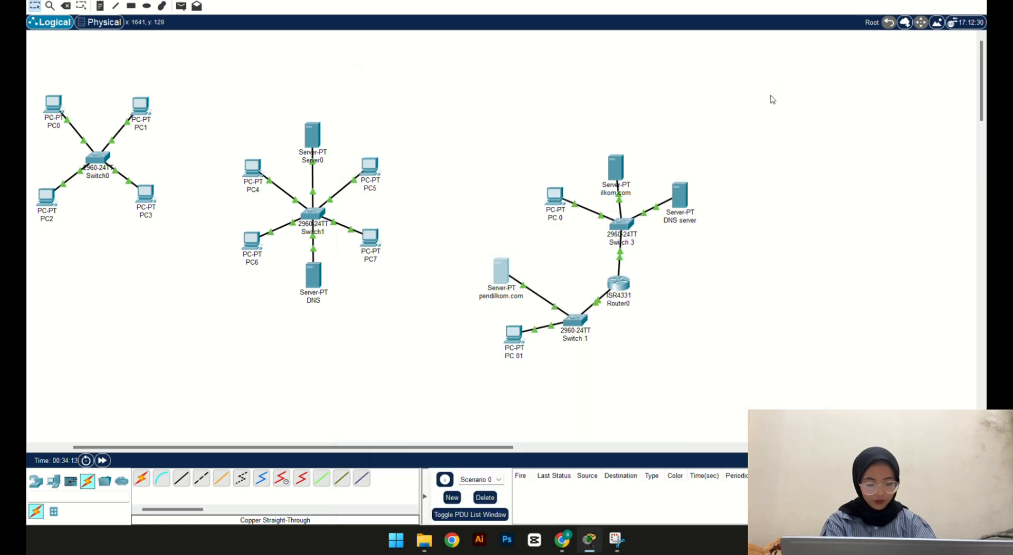
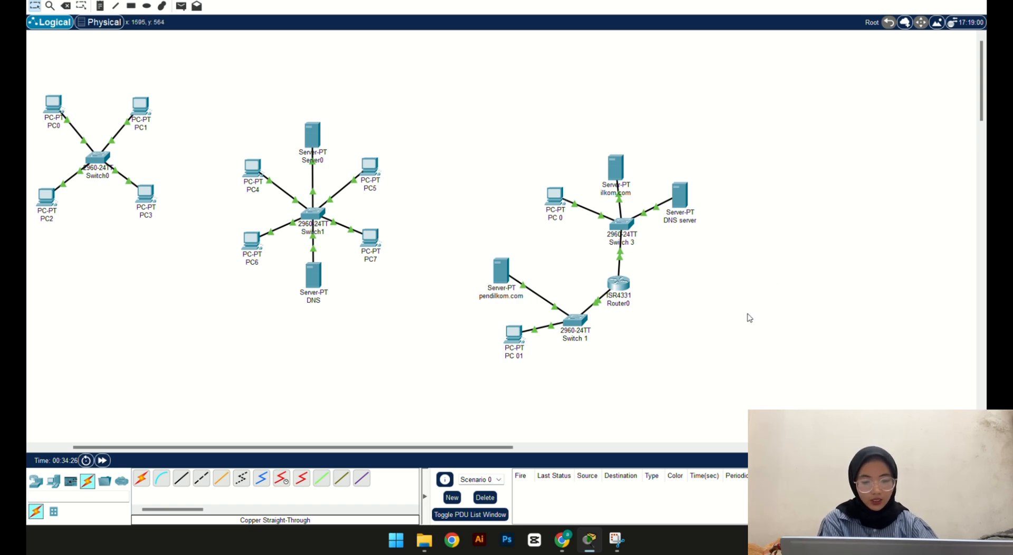
Step: Read the task 4 instructions on the assignment page in the browser, and ping PC 01 at 10.0.0.1 from PC 0's command prompt in Packet Tracer
click(563, 540)
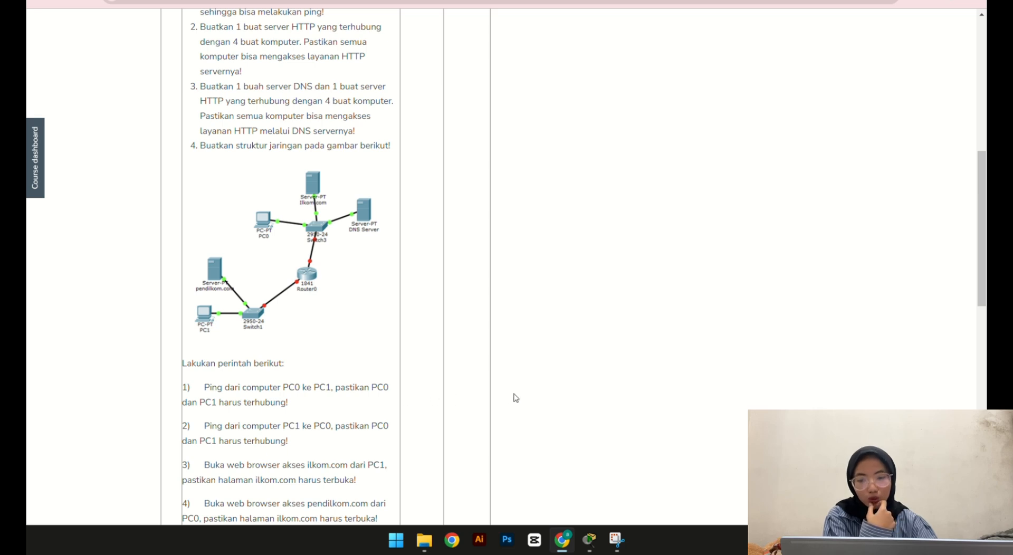
scroll(430, 407, down, 3)
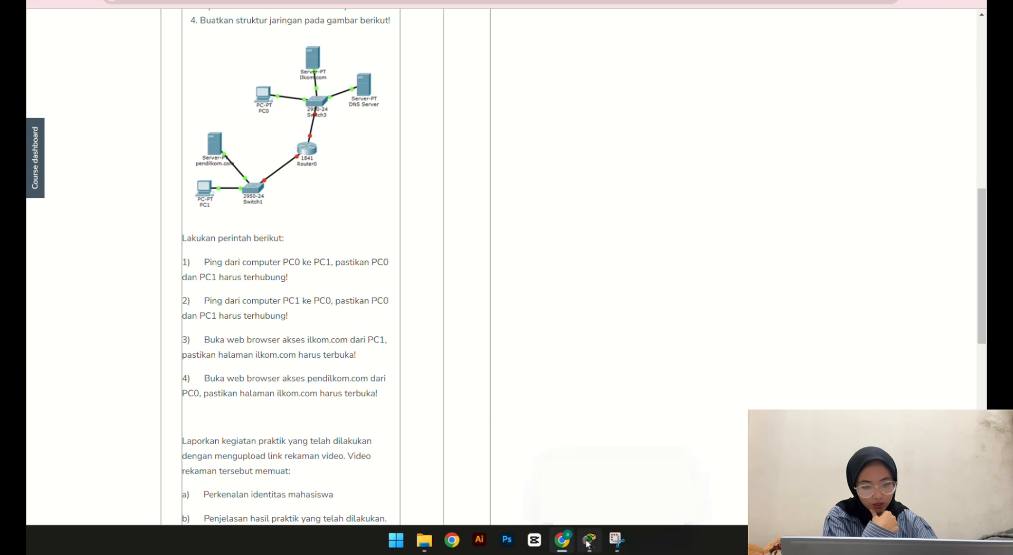
mouse_move(590, 540)
click(587, 472)
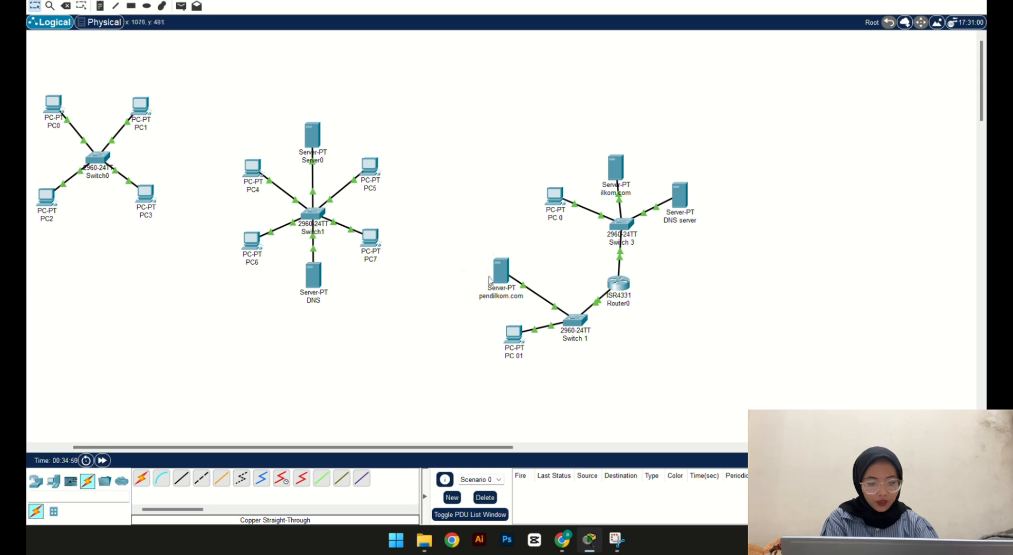
click(563, 192)
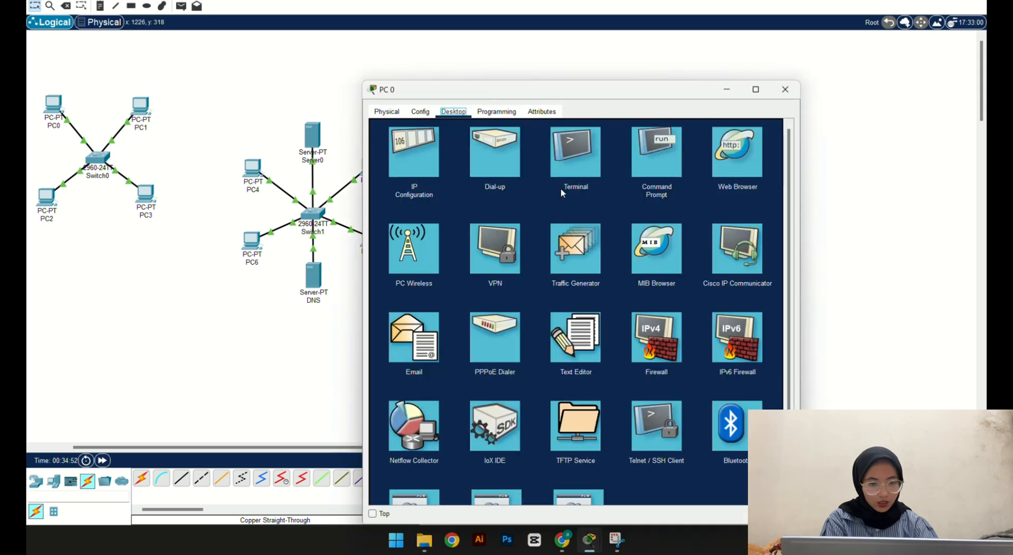
click(665, 167)
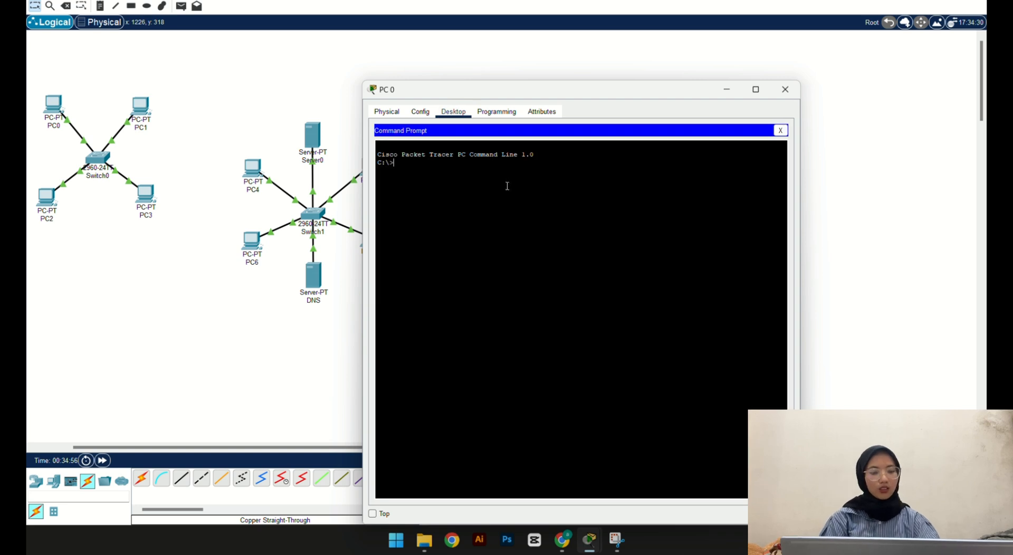
text(ping)
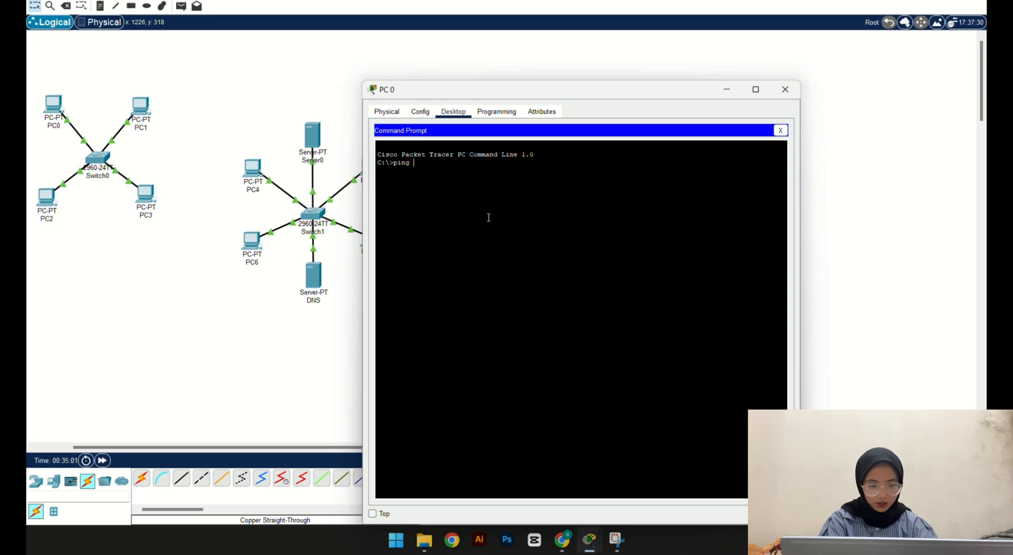
text(10.)
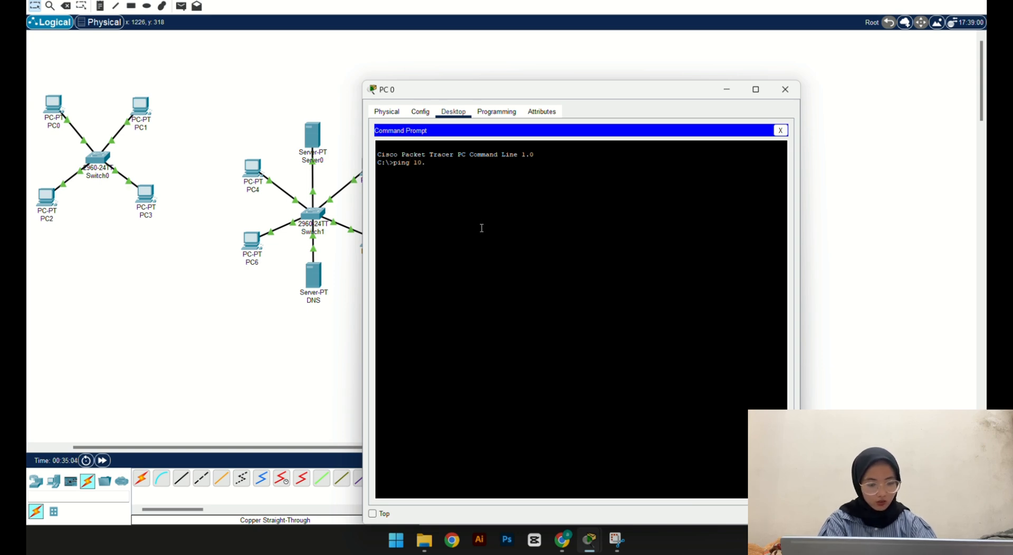
text(0.0.1)
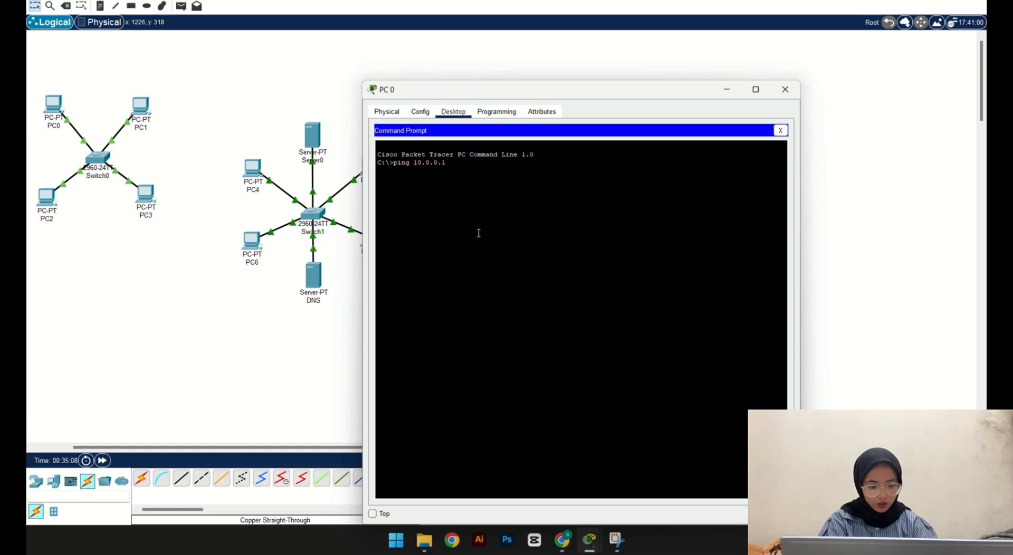
key(Return)
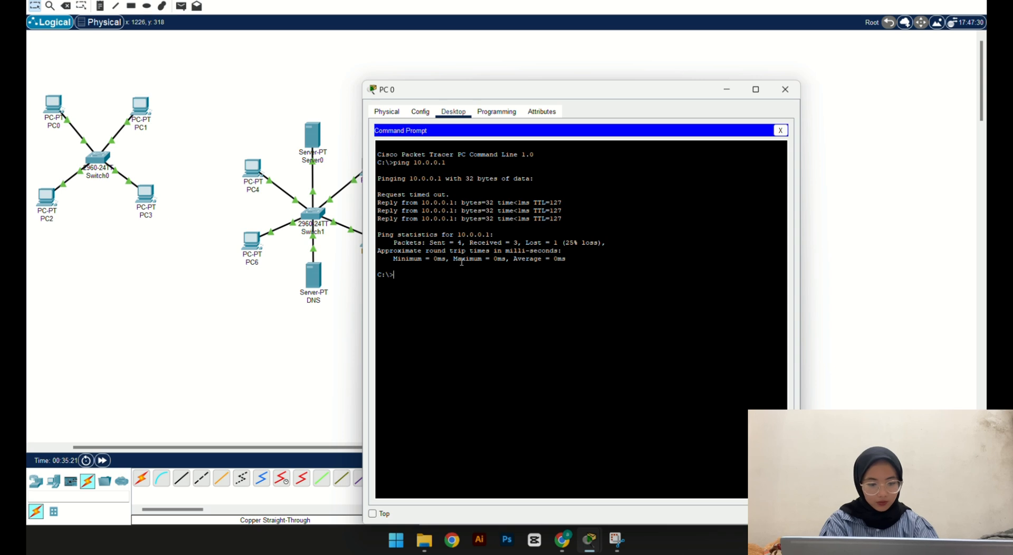
Step: Ping PC 01 at 10.0.0.1 once more from PC 0's command prompt and close PC 0's window
text(ping)
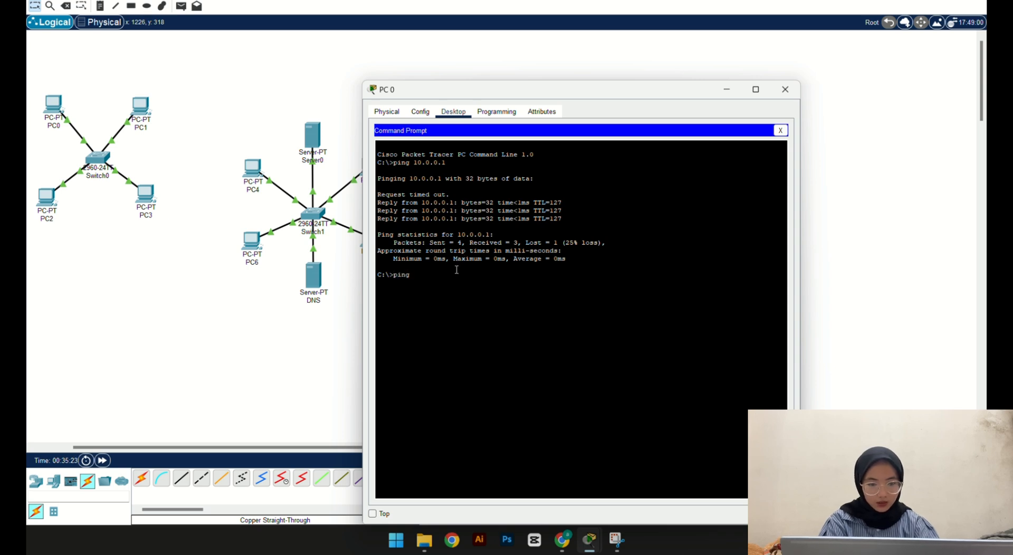
text( 10.0.0.)
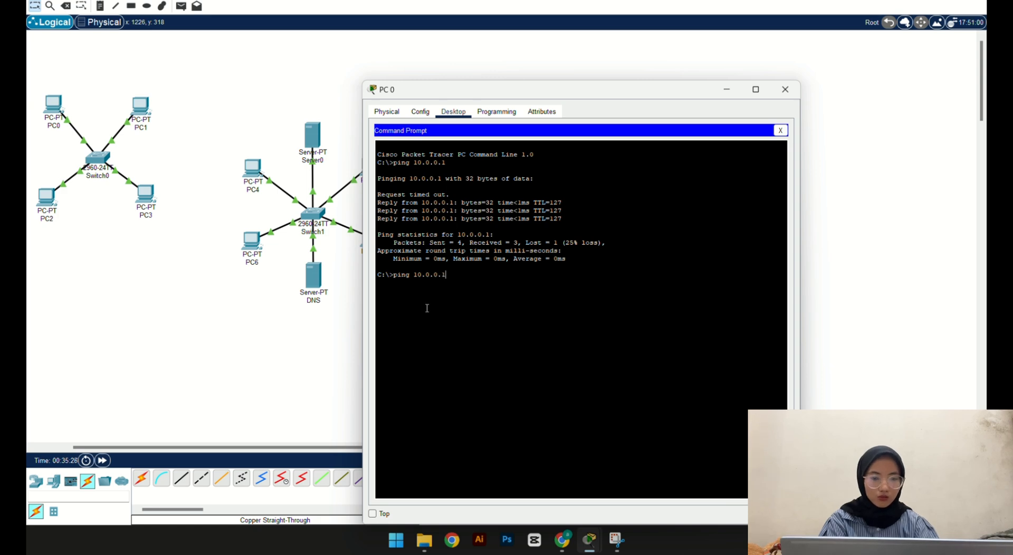
text(1)
key(Return)
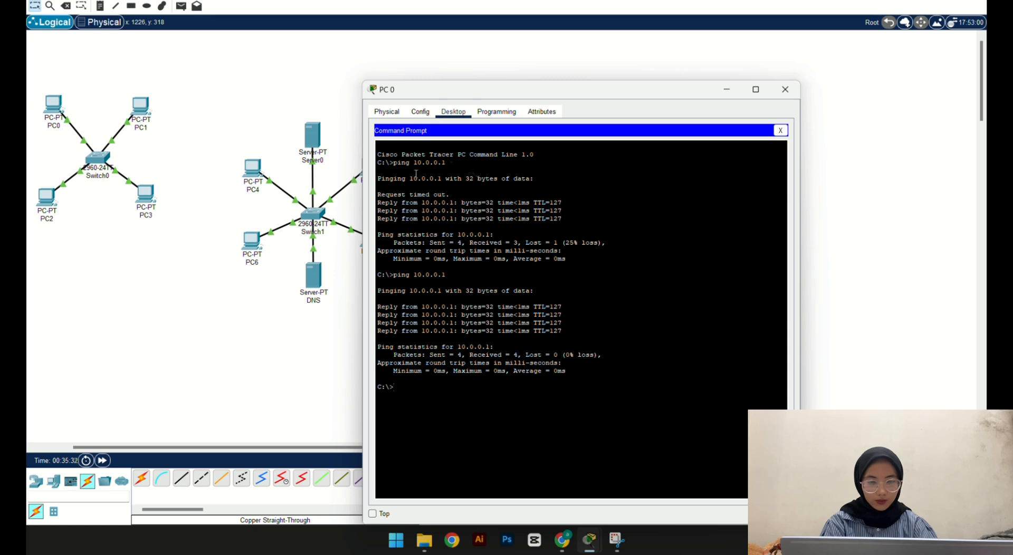
drag(500, 90, 533, 64)
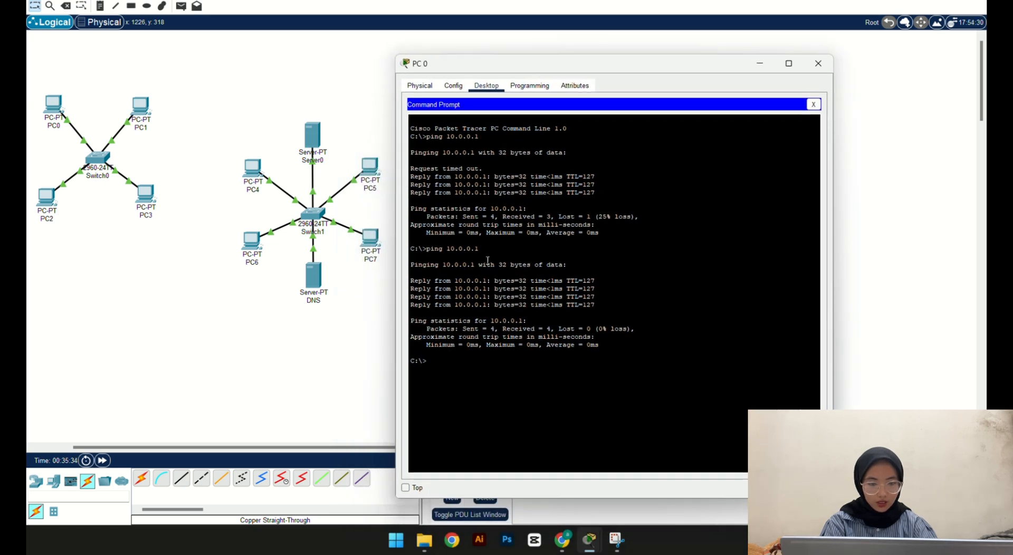
click(819, 65)
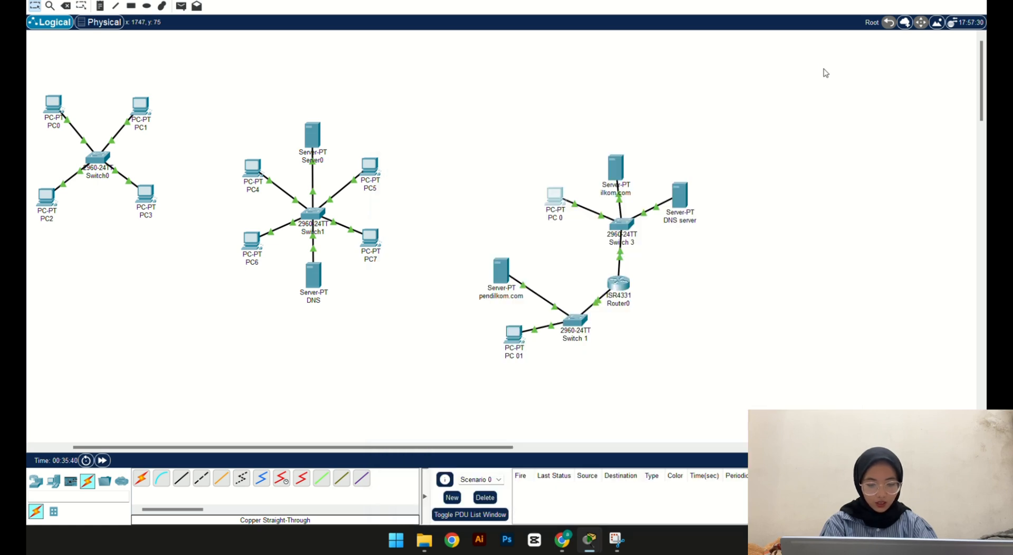
Step: Check the second ping task on the assignment page in the browser, and ping 180.168.1.1 from PC 01's command prompt in Packet Tracer
mouse_move(564, 543)
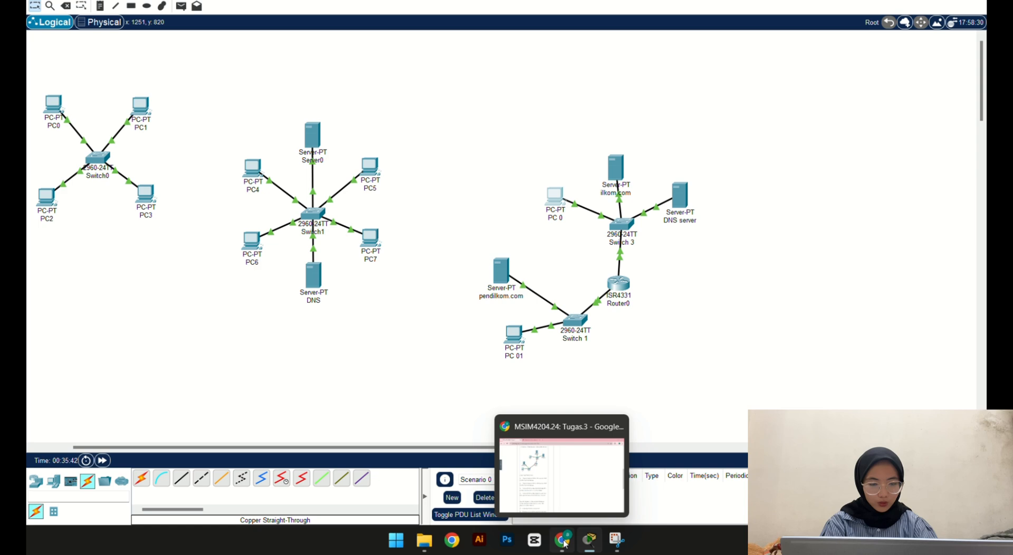
click(557, 488)
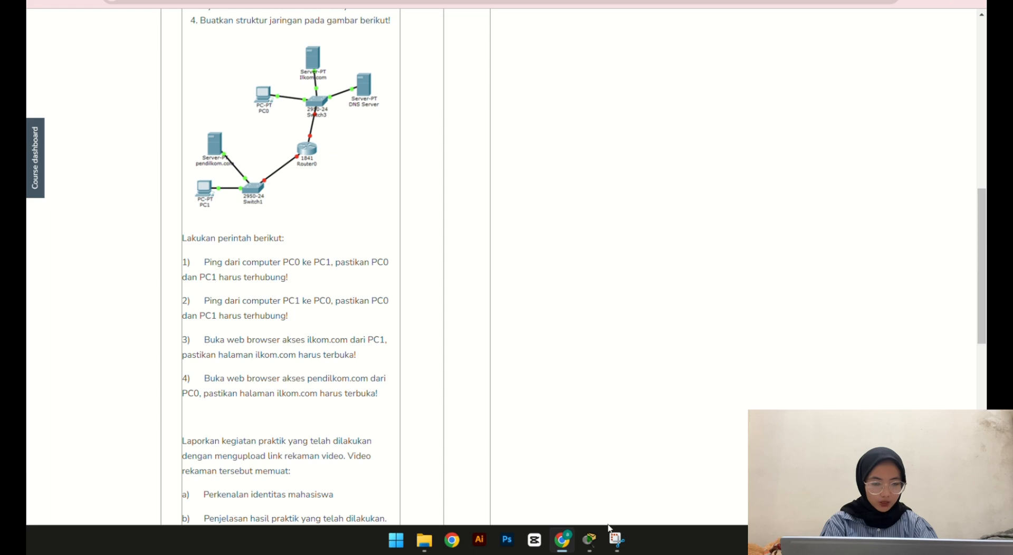
click(590, 539)
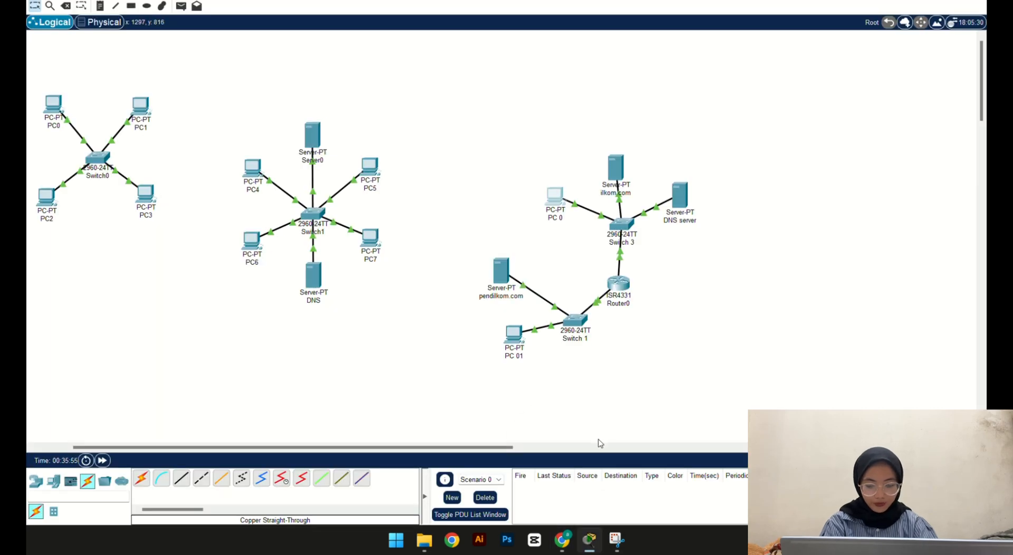
click(511, 340)
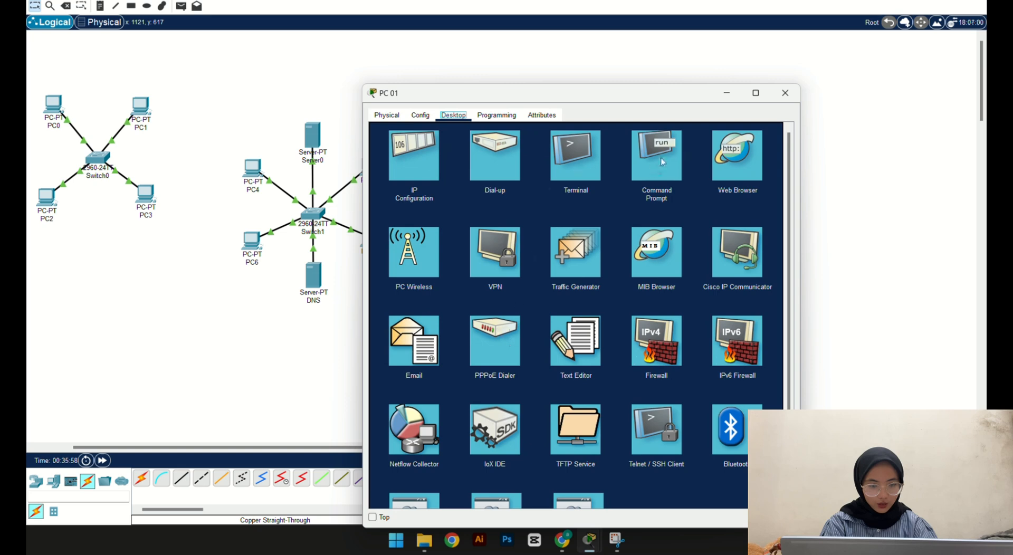
click(661, 160)
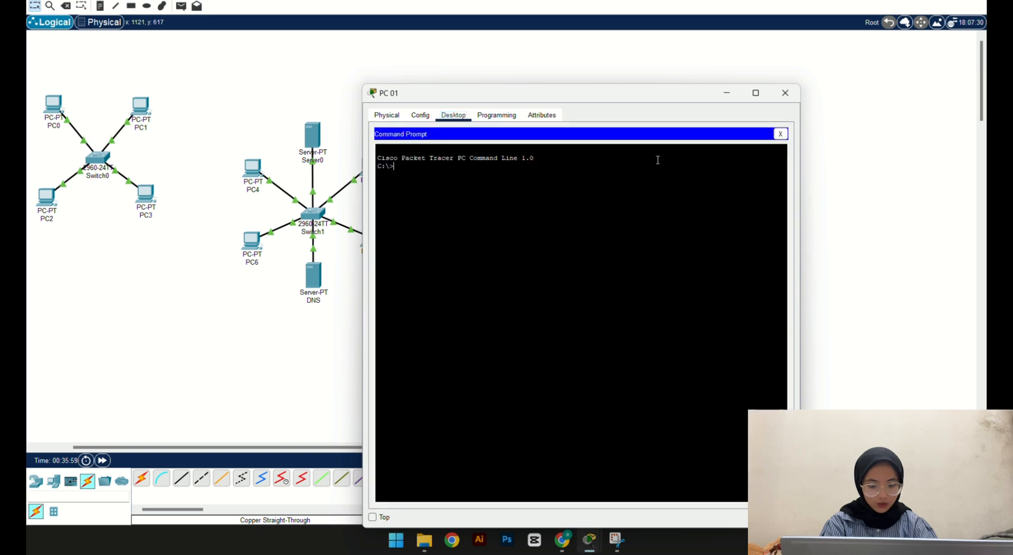
text(ping)
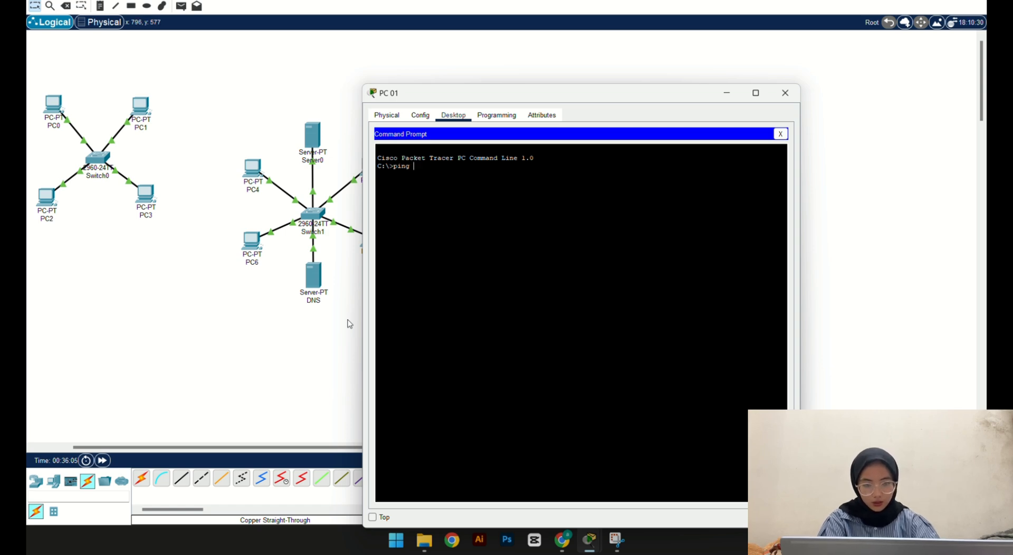
text( 180)
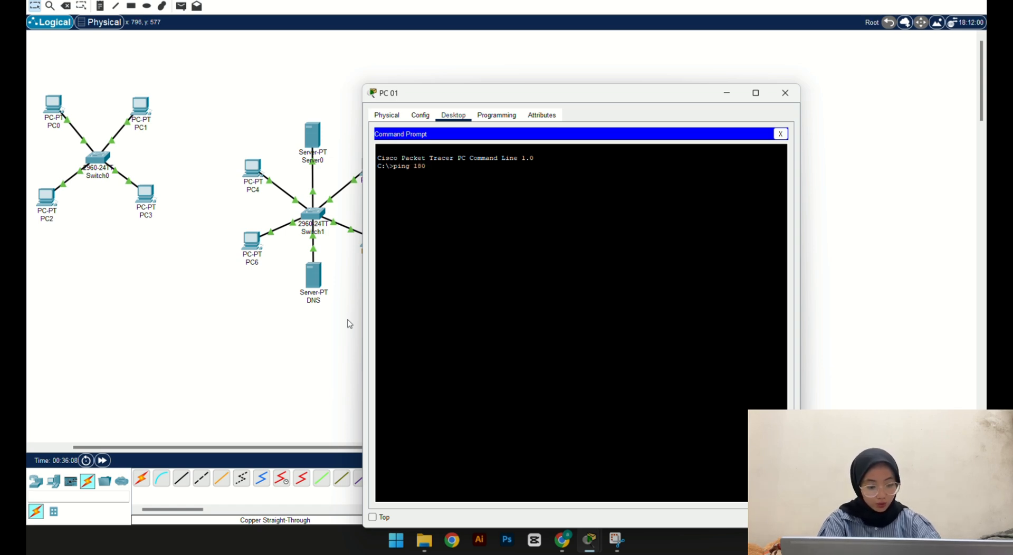
text(.168)
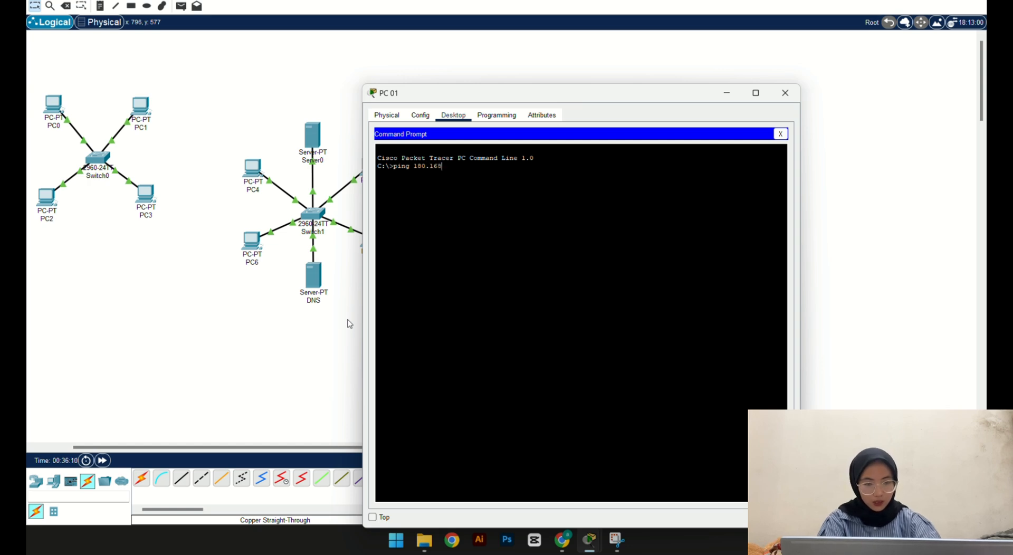
text(.1.1)
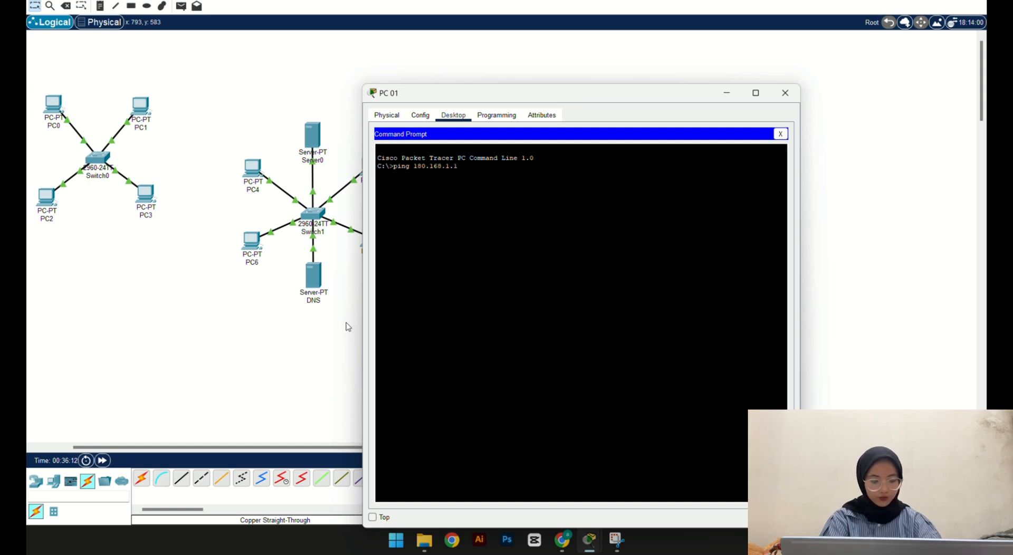
key(Return)
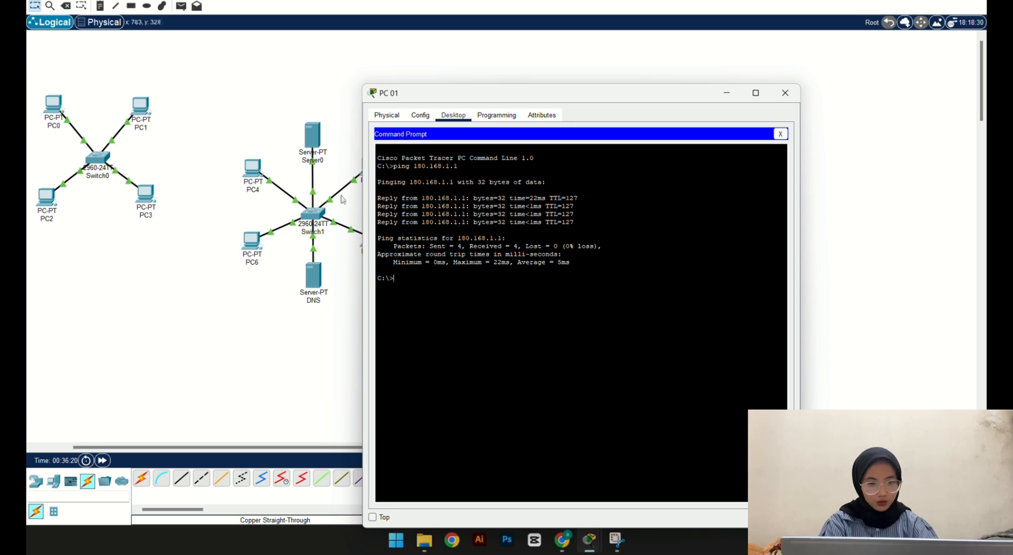
click(798, 100)
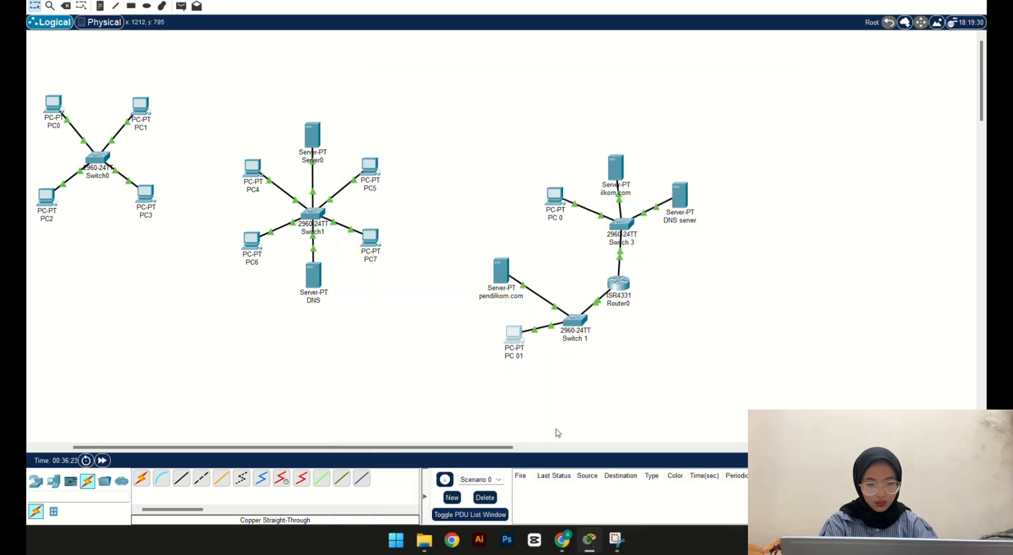
Step: Read the website access tasks on the assignment page in the browser, and turn on the DNS server's DNS service in Packet Tracer
click(563, 539)
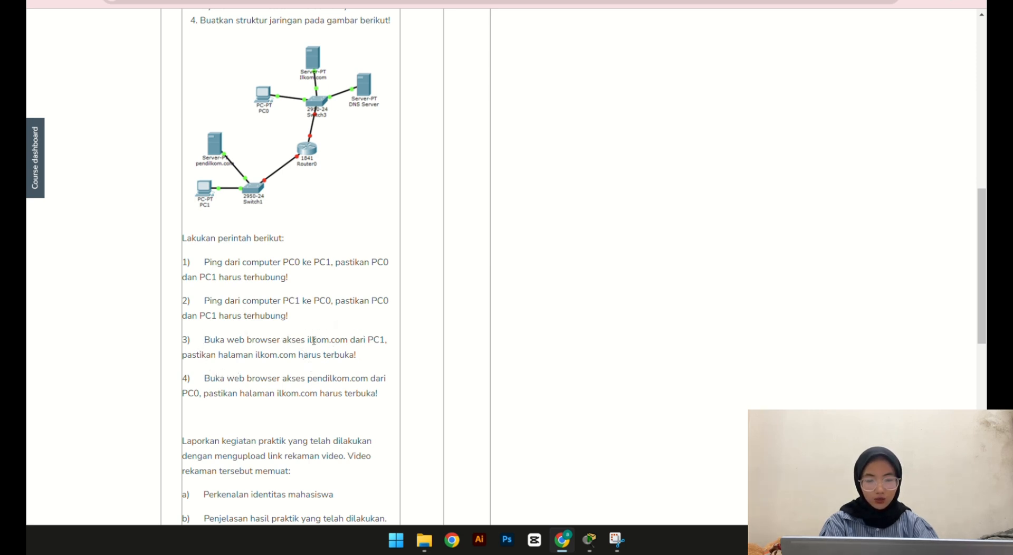
mouse_move(617, 538)
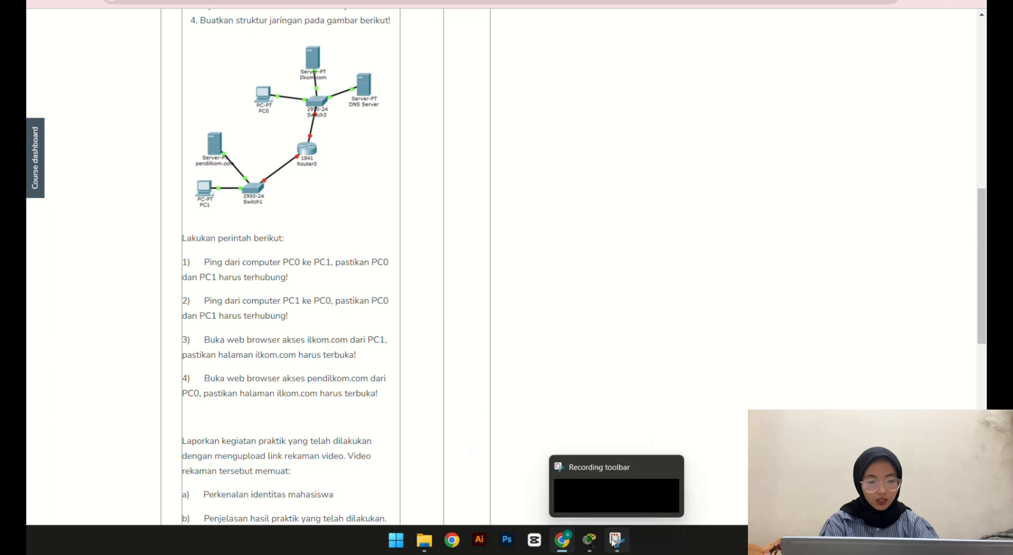
mouse_move(610, 496)
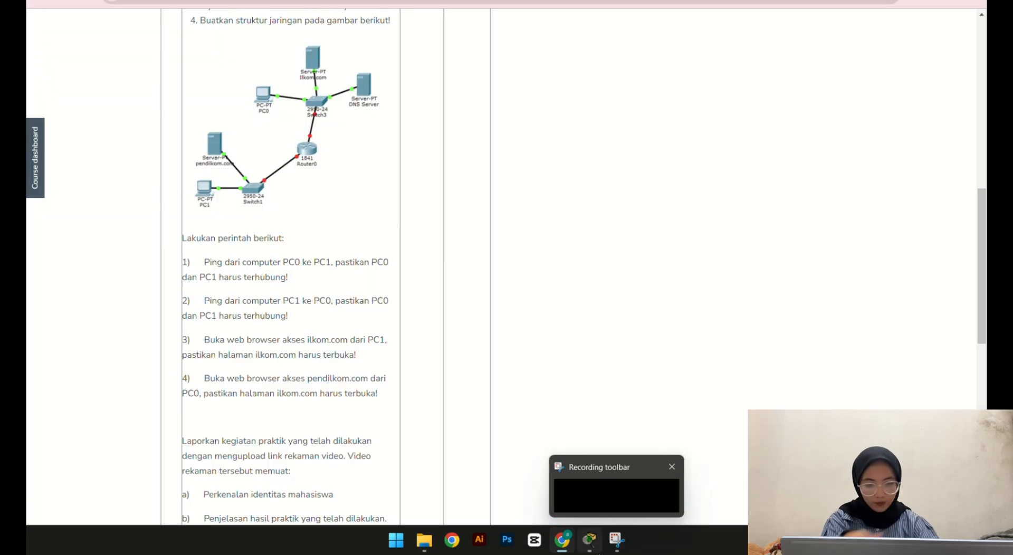
click(589, 543)
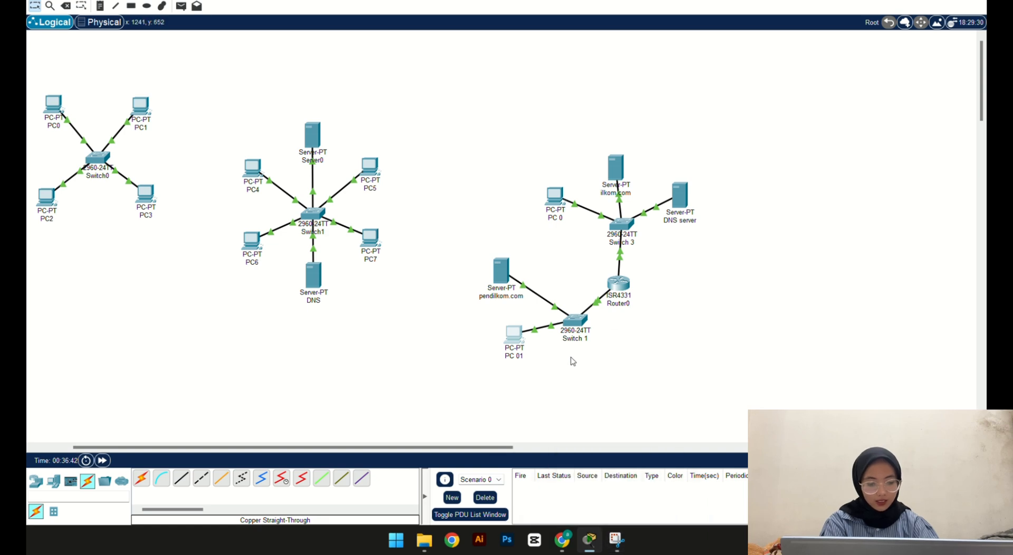
click(679, 199)
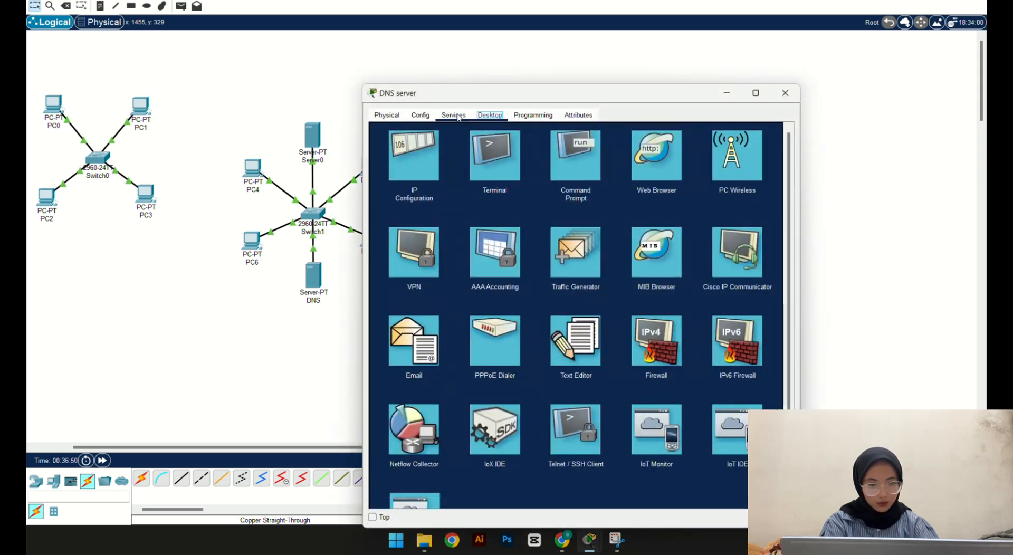
click(453, 115)
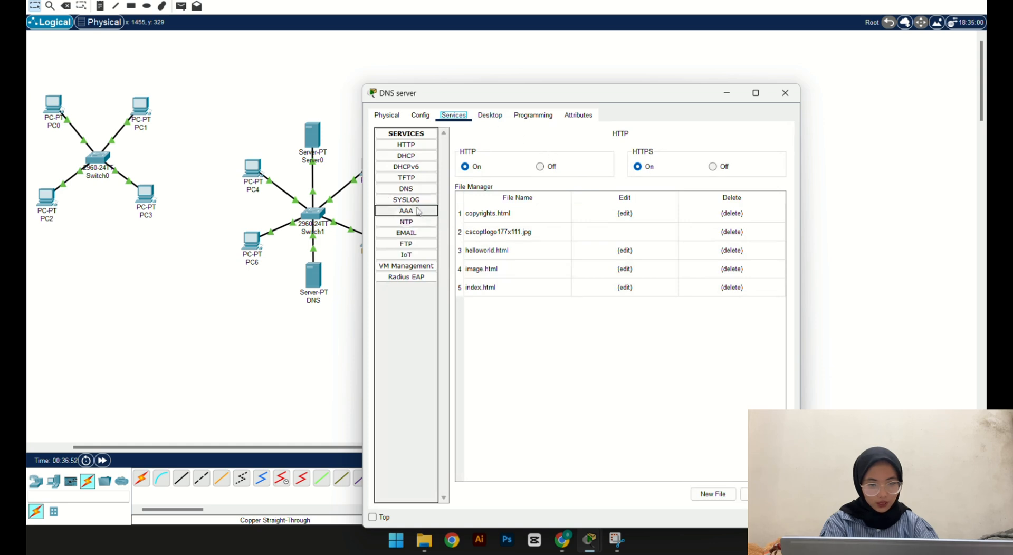
click(407, 188)
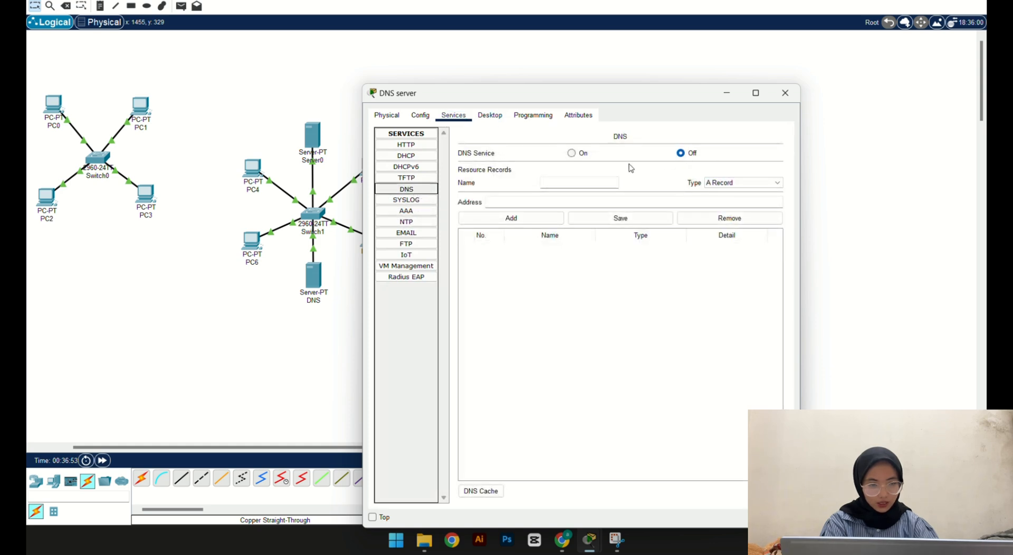
click(572, 153)
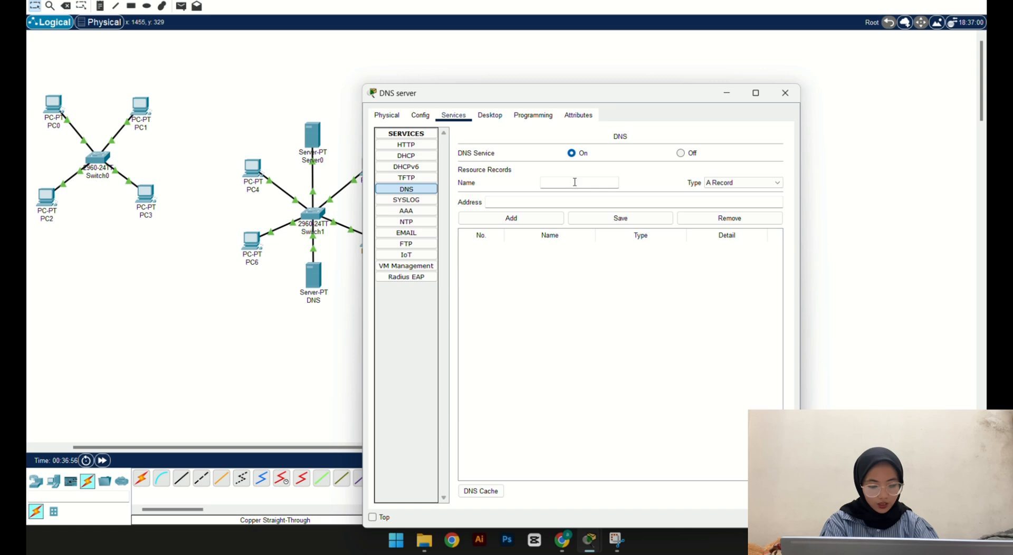
Step: Add a DNS A record named ilkom.com with the address 180.168.1.10
click(574, 182)
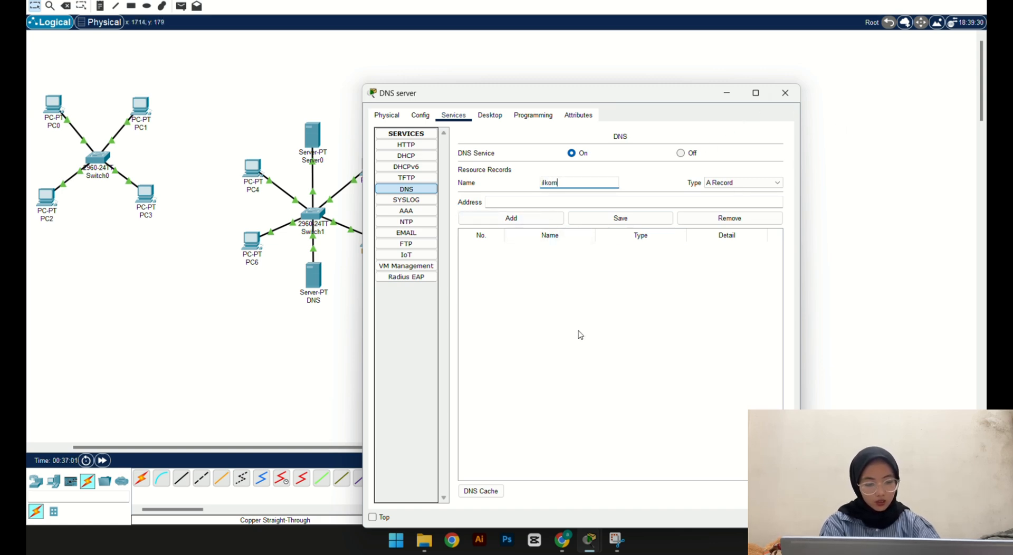
text(ilkom.com)
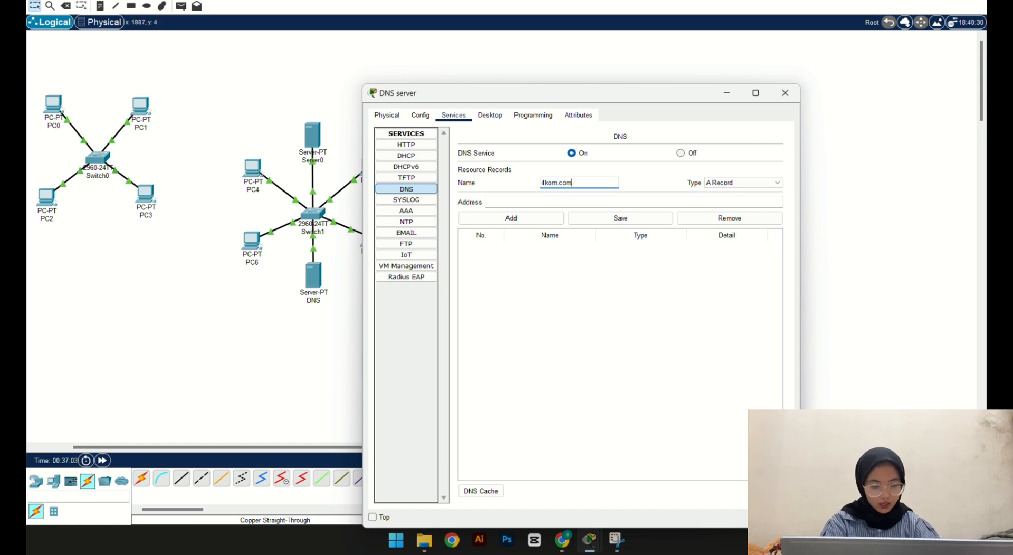
mouse_move(943, 0)
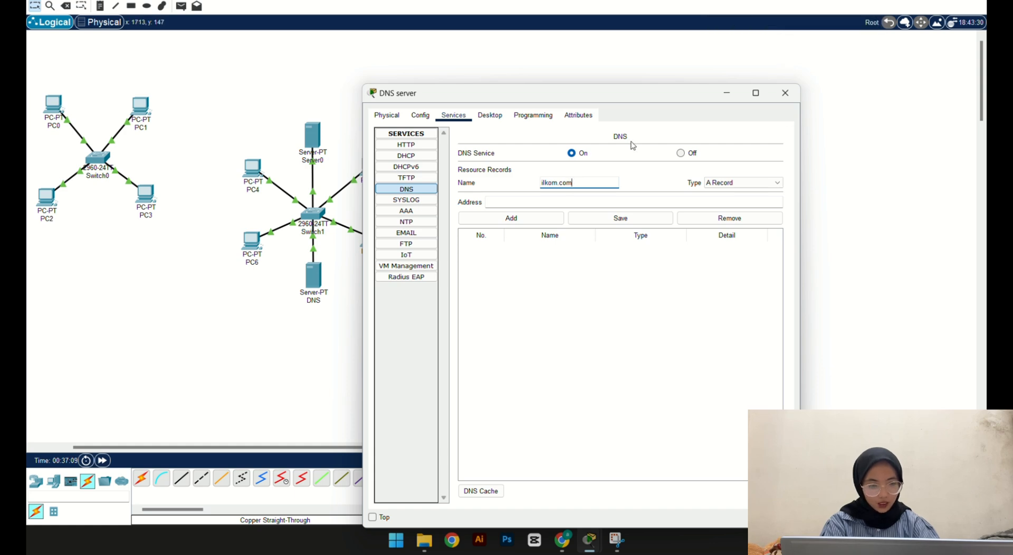
click(618, 202)
text(180)
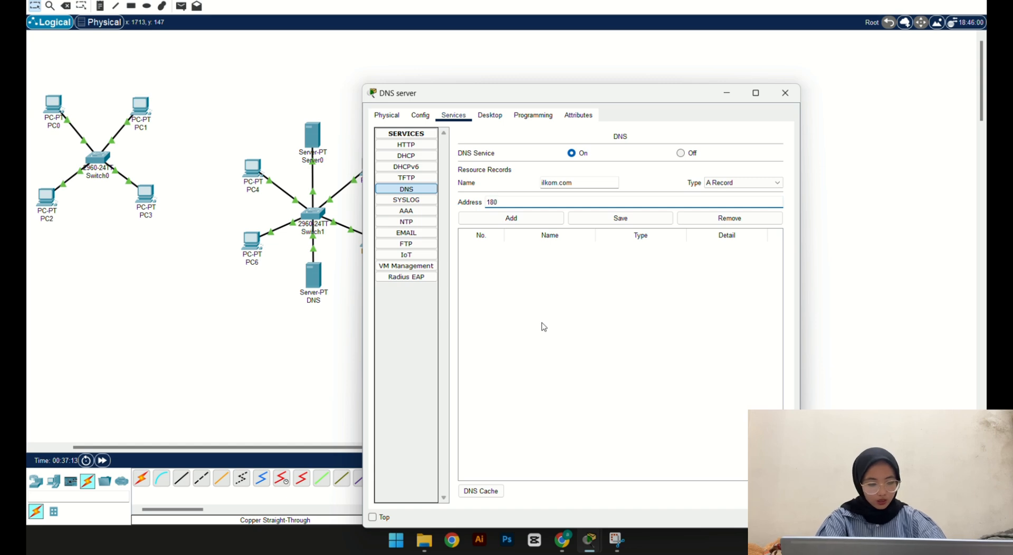
text(.168)
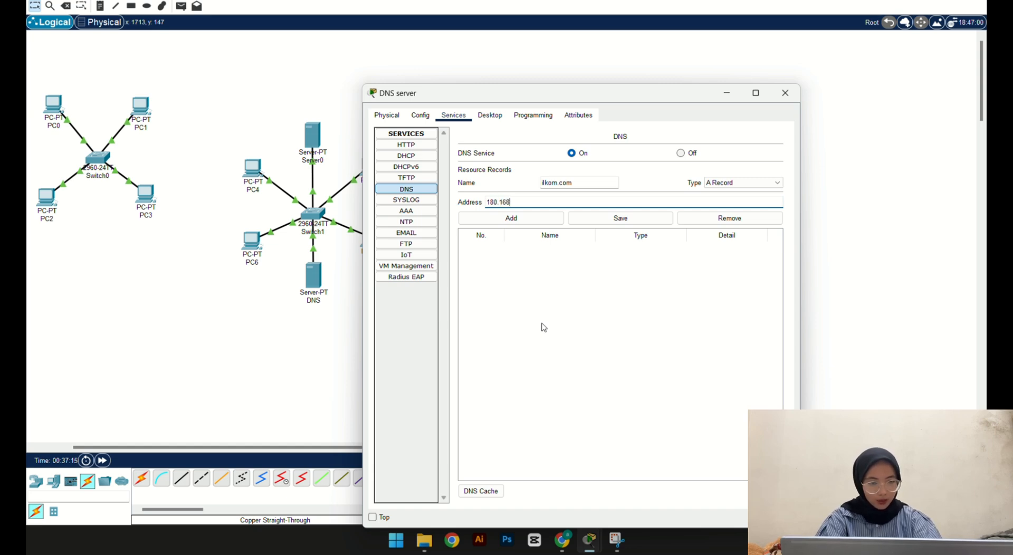
text(.1)
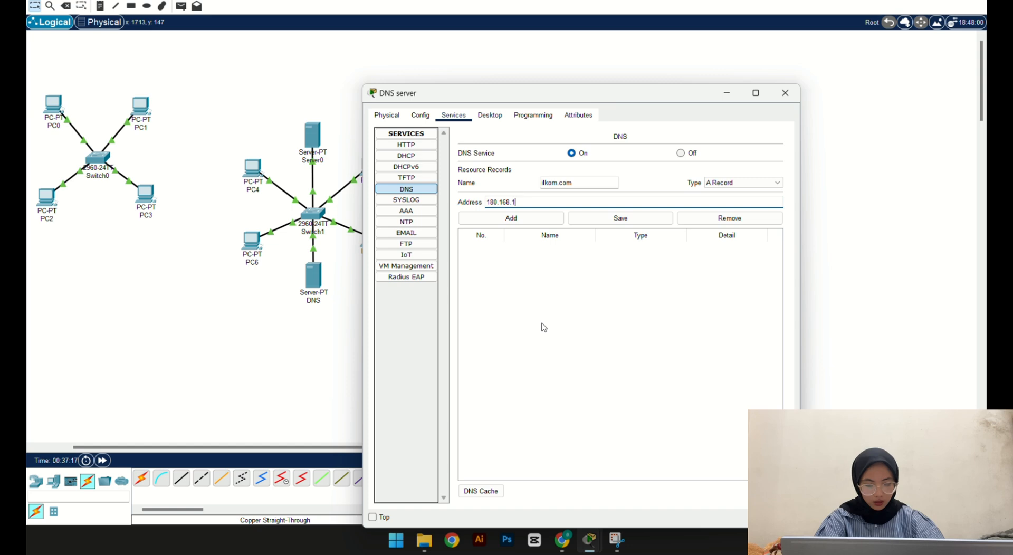
text(.10)
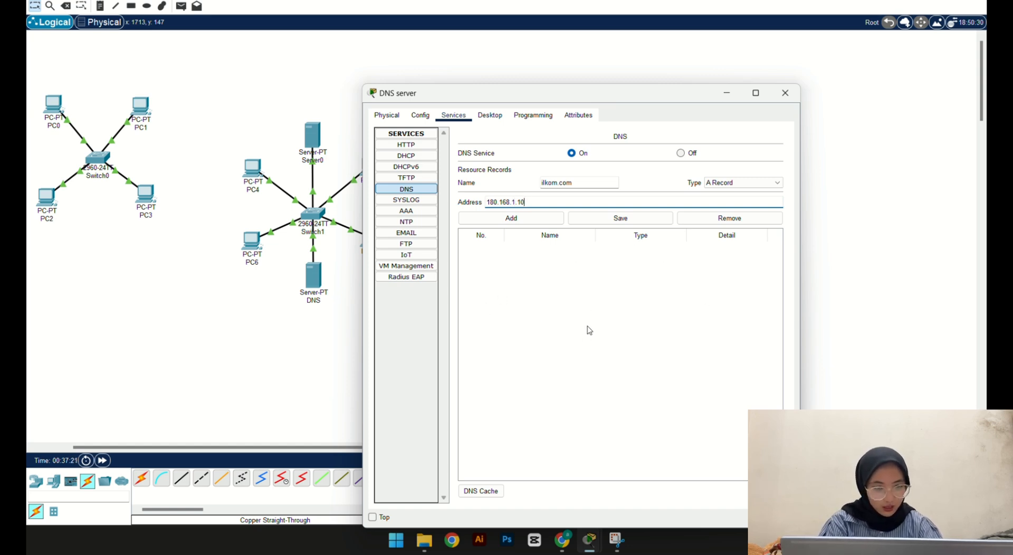
click(527, 219)
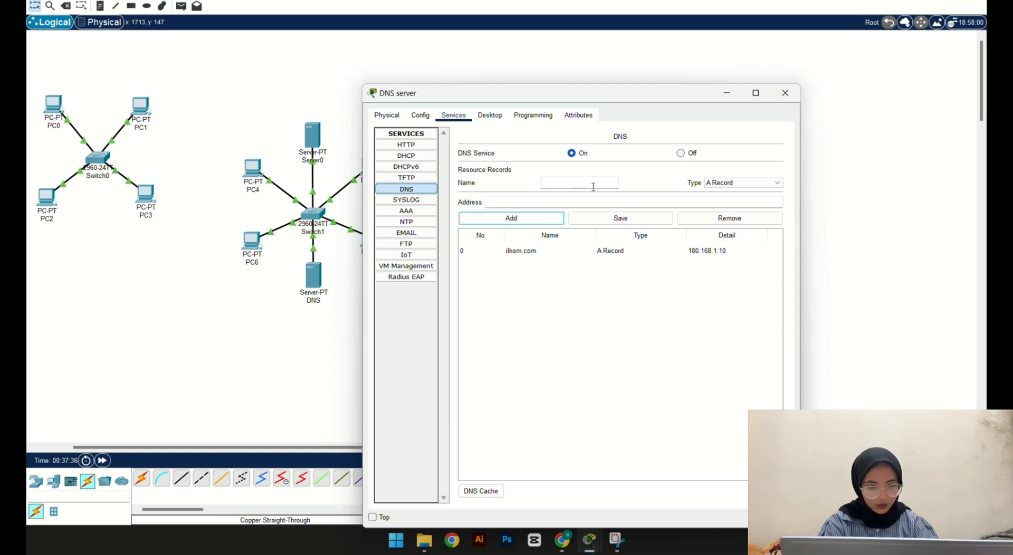
Step: Add a DNS A record named pendilkom.com with the address 10.0.0.10 and minimize the DNS server's window
click(558, 187)
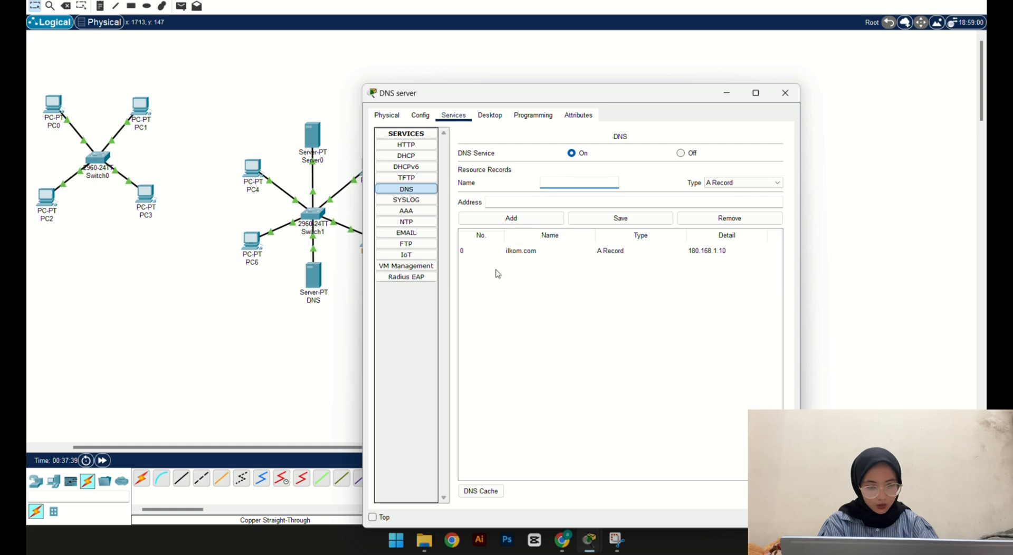
text(pe)
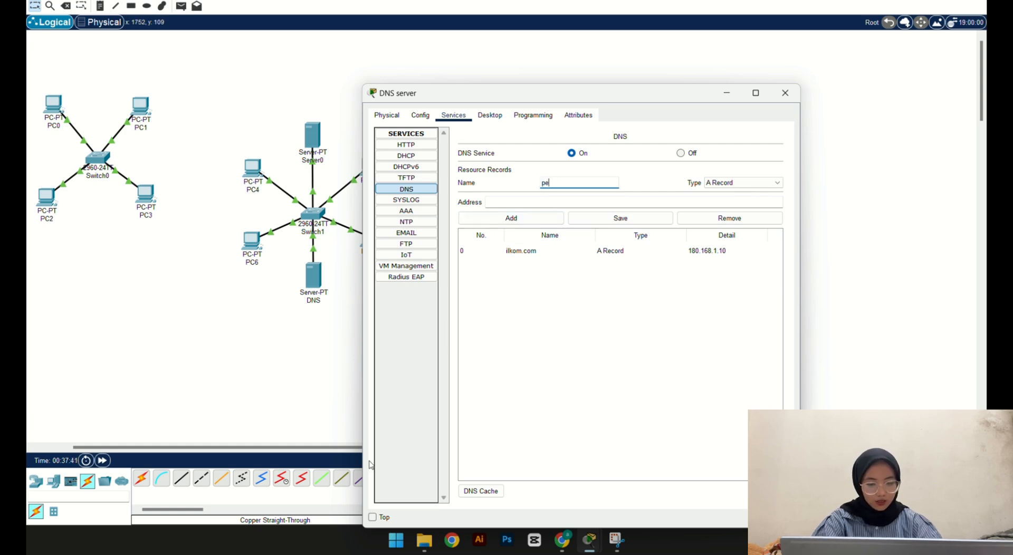
text(ndilkom.)
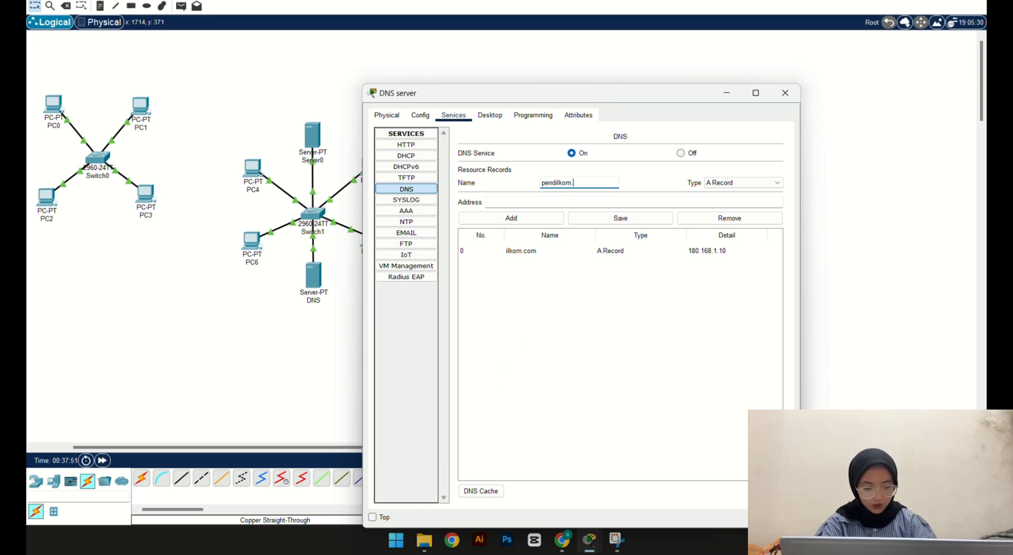
text(m)
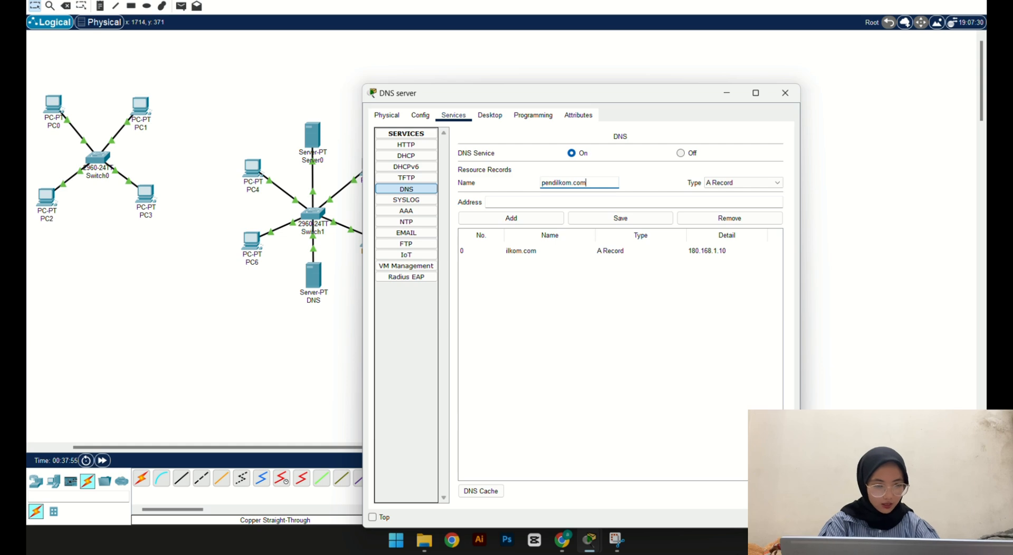
click(571, 201)
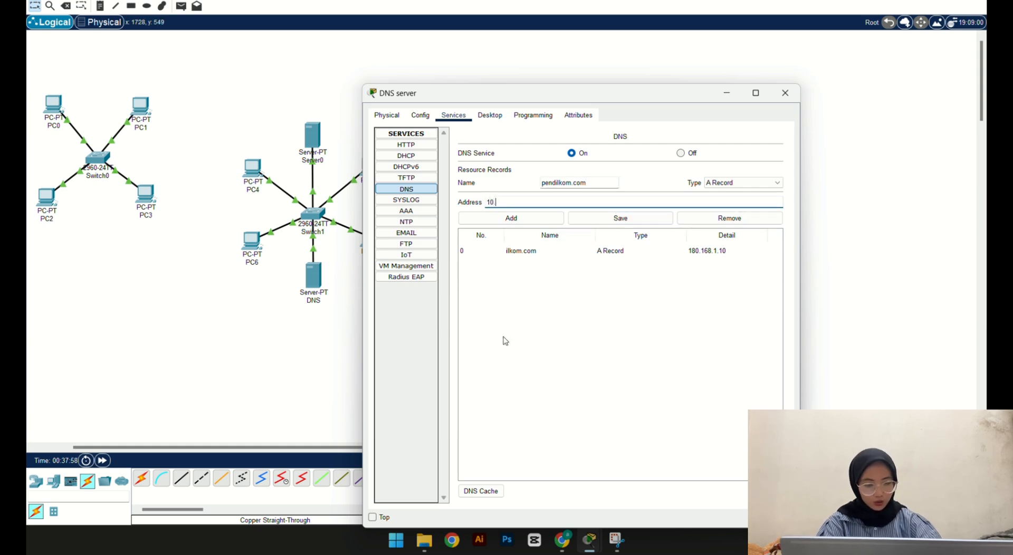
text(10.0.0.10)
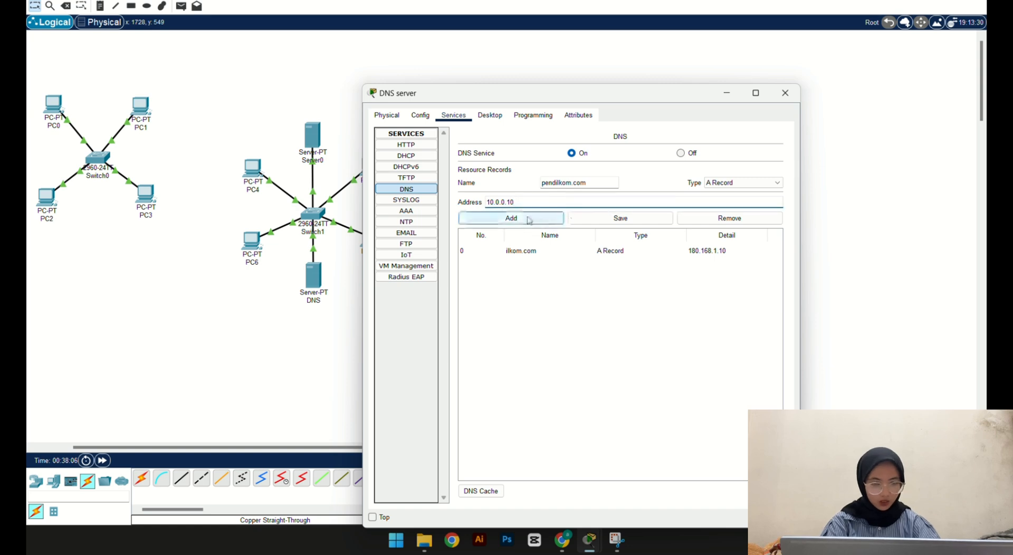
click(523, 224)
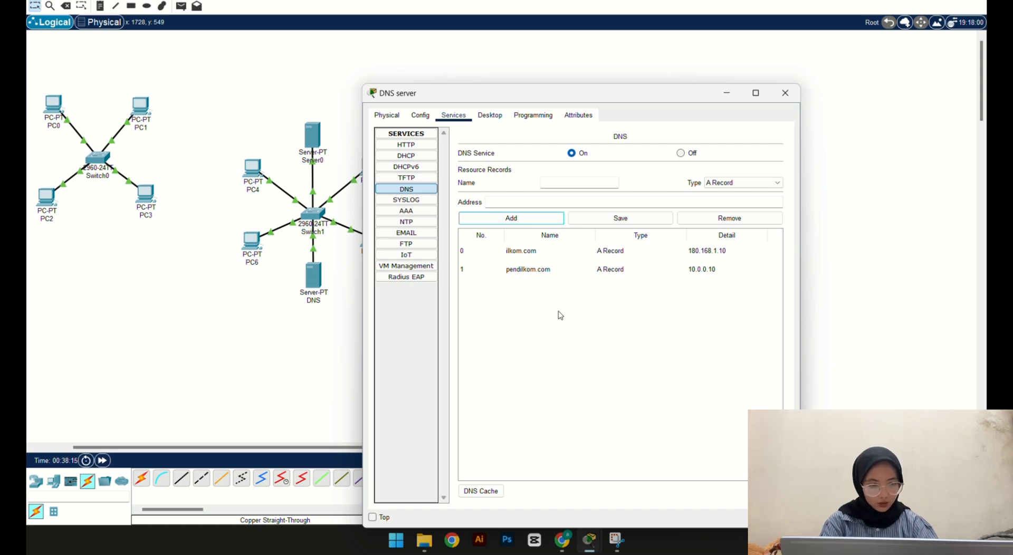
click(728, 93)
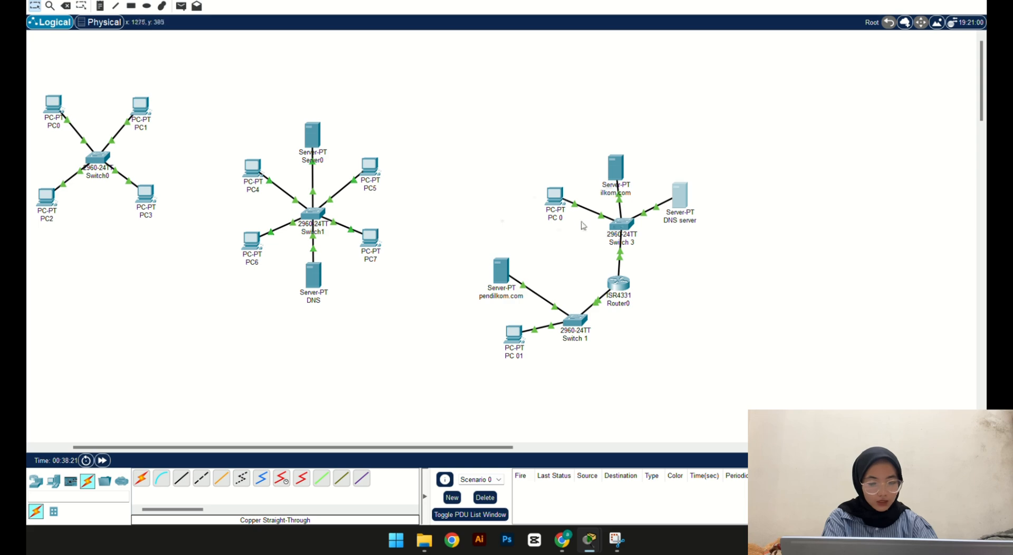
Step: Try to set PC 0's DNS server address to 180.168.11 in its IP configuration
click(556, 200)
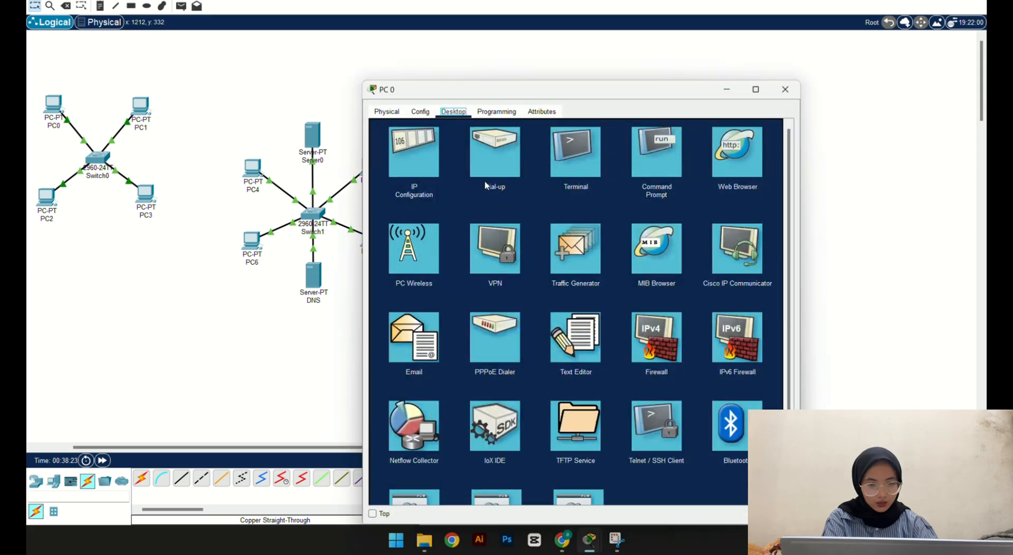
click(395, 173)
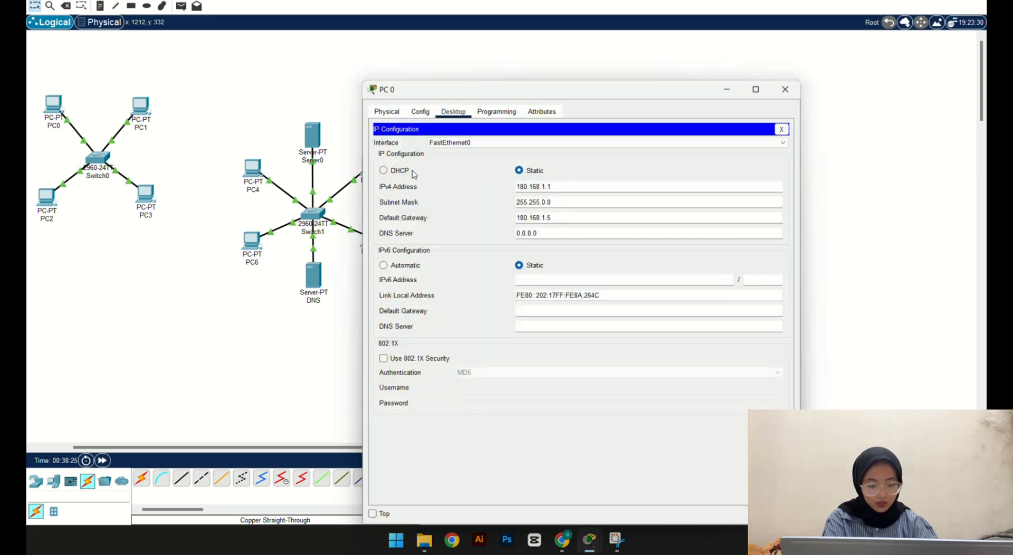
drag(548, 233, 512, 233)
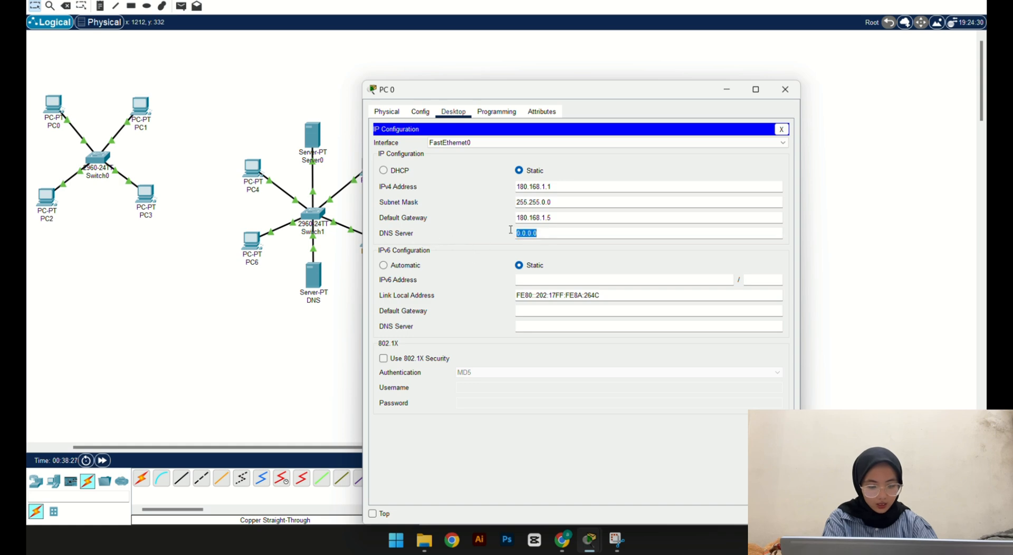
text(180.168.11)
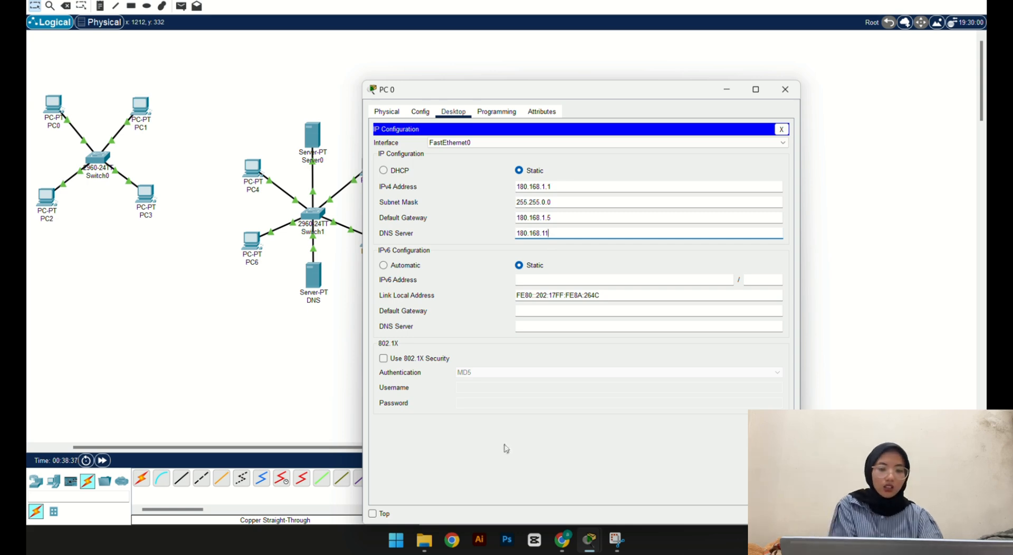
click(726, 89)
click(527, 254)
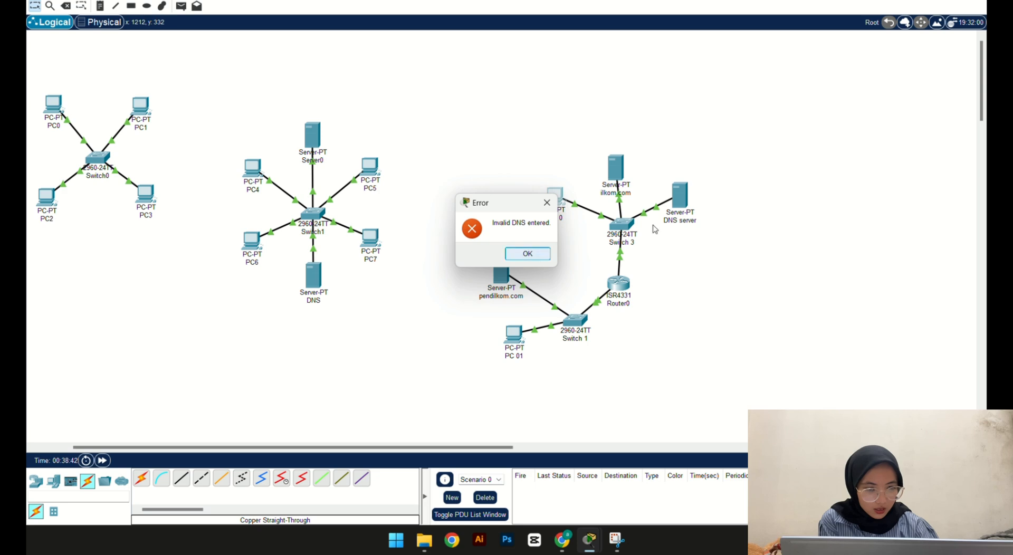
Step: Look through the DNS server's records, PC 0's settings and the ilkom.com server's IP configuration for the DNS server's address
click(679, 196)
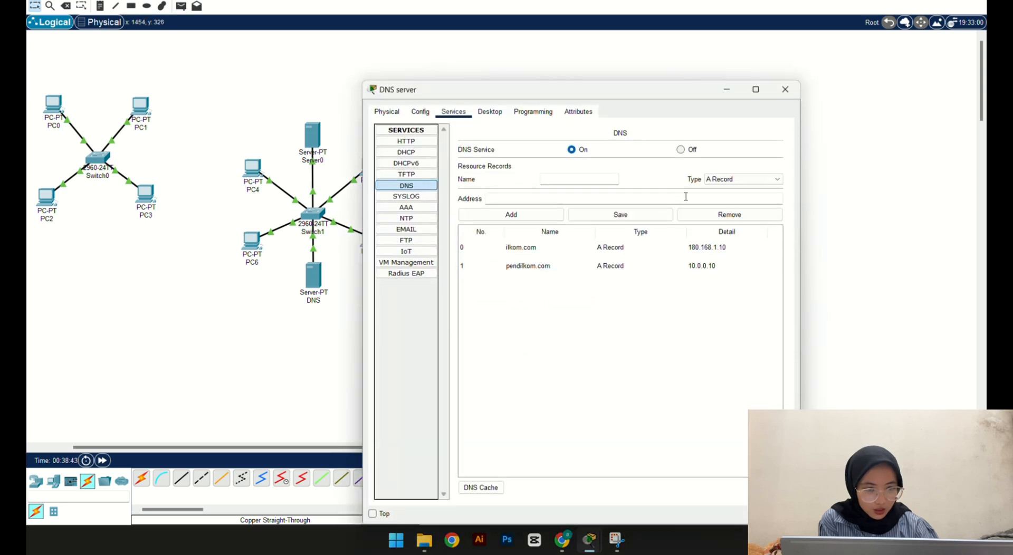
click(727, 90)
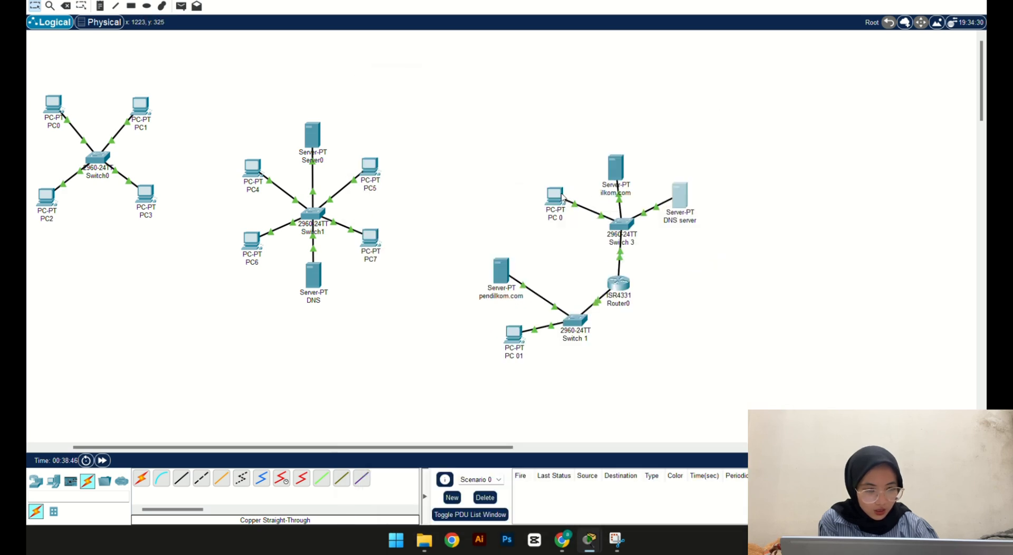
click(561, 198)
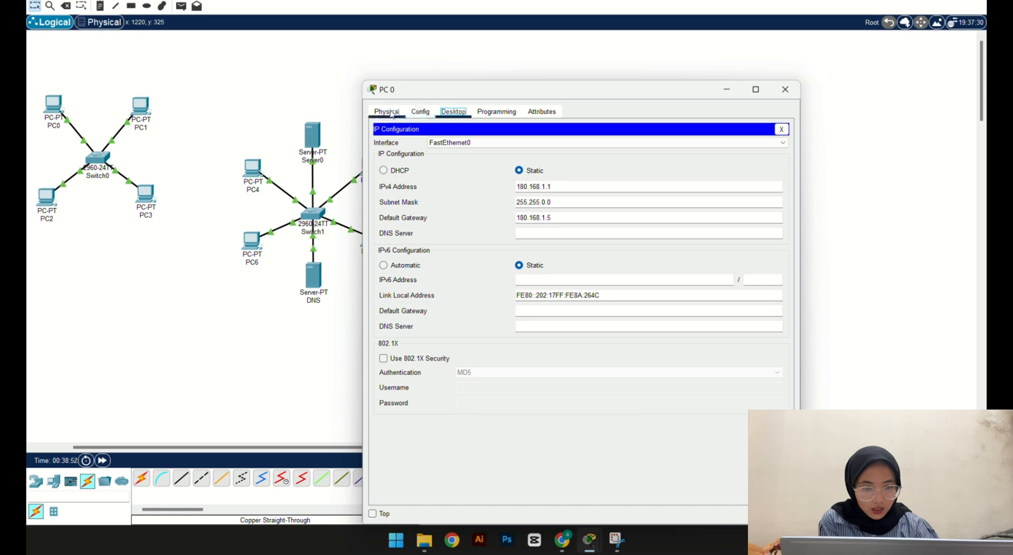
click(390, 112)
click(492, 113)
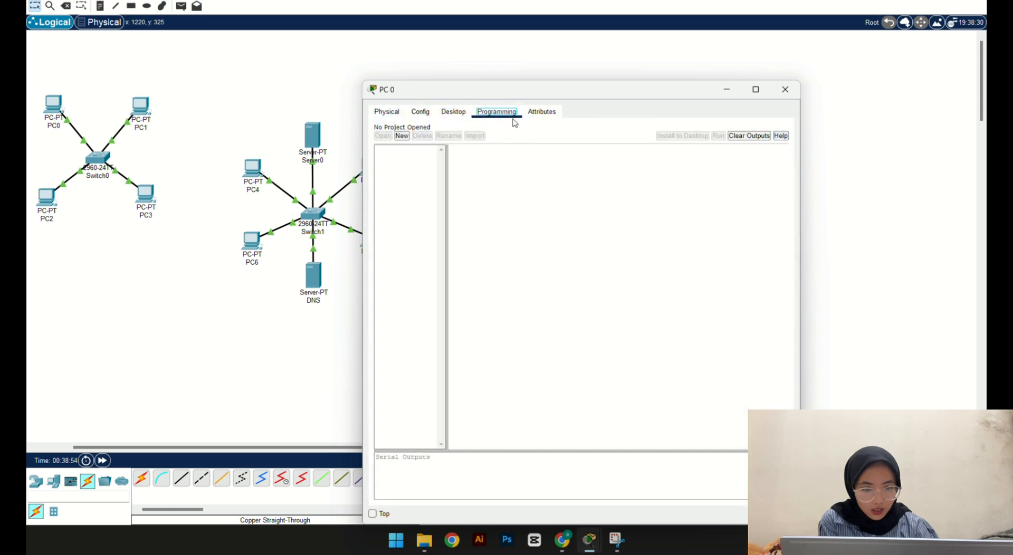
click(449, 113)
click(421, 151)
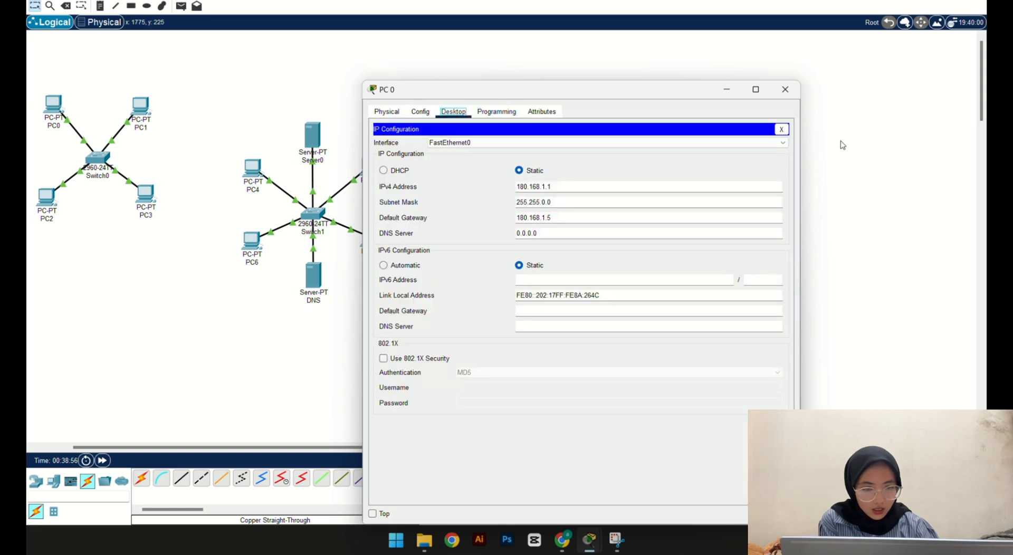
click(786, 89)
click(615, 168)
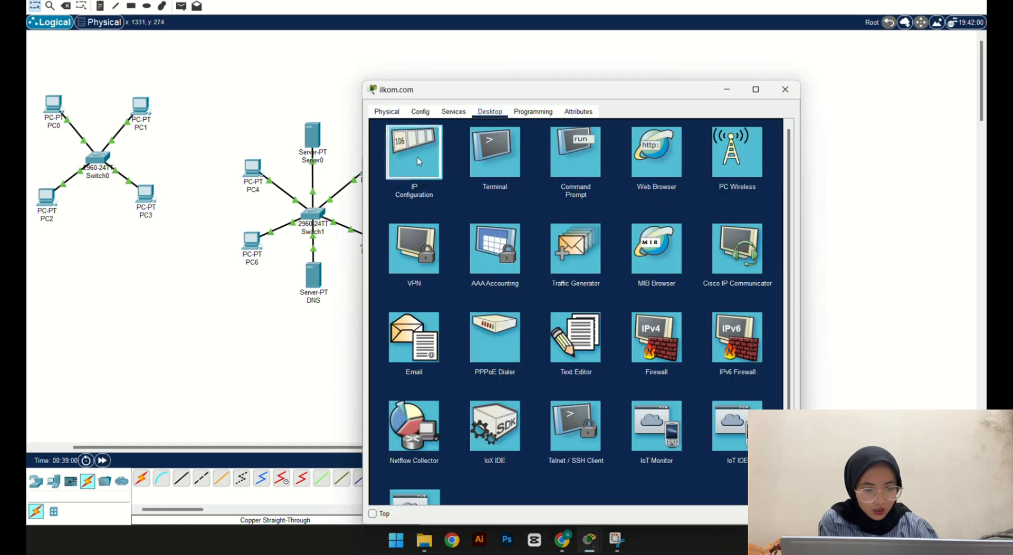
click(411, 176)
click(784, 90)
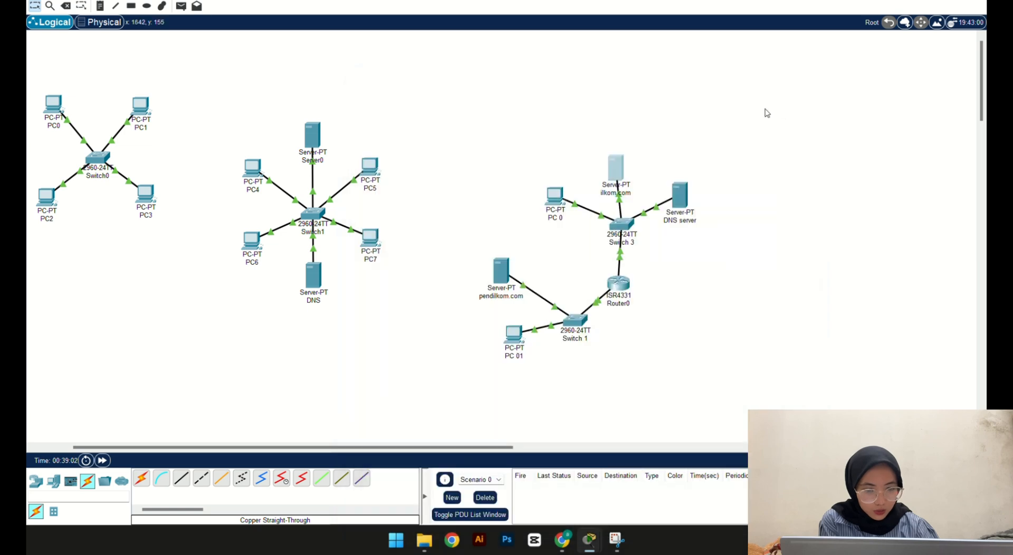
Step: Check the DNS server's own IP configuration and its DNS records, and close its window
click(680, 195)
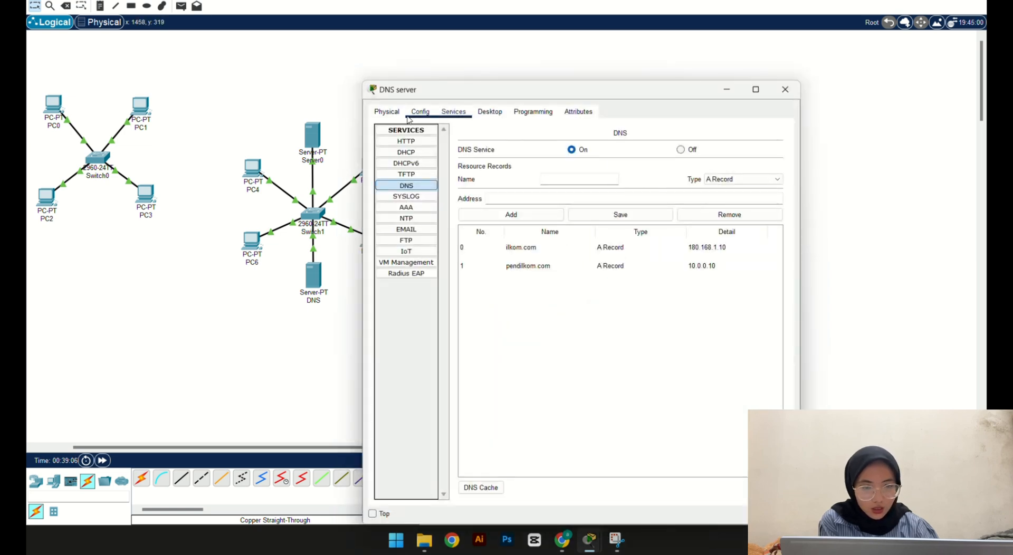
click(498, 113)
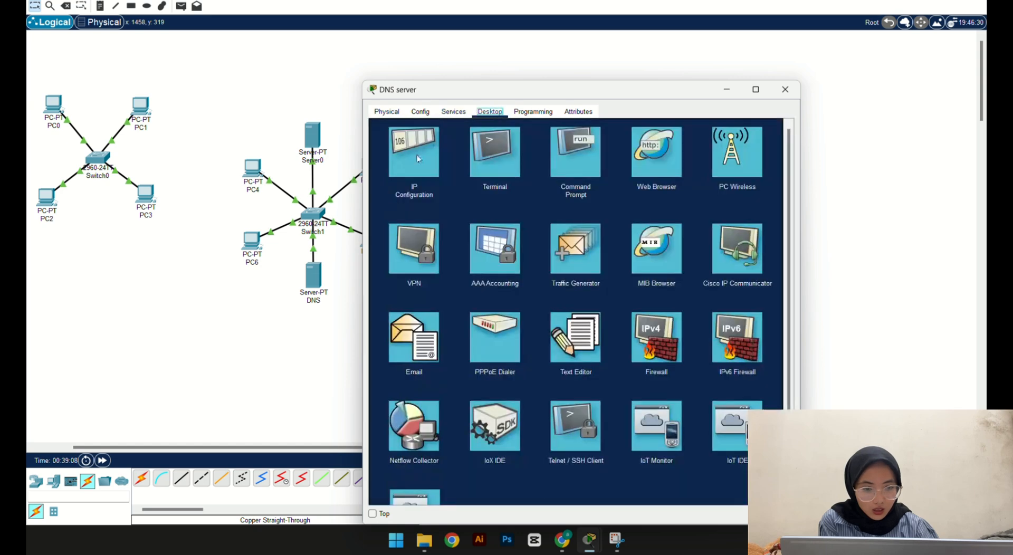
click(418, 158)
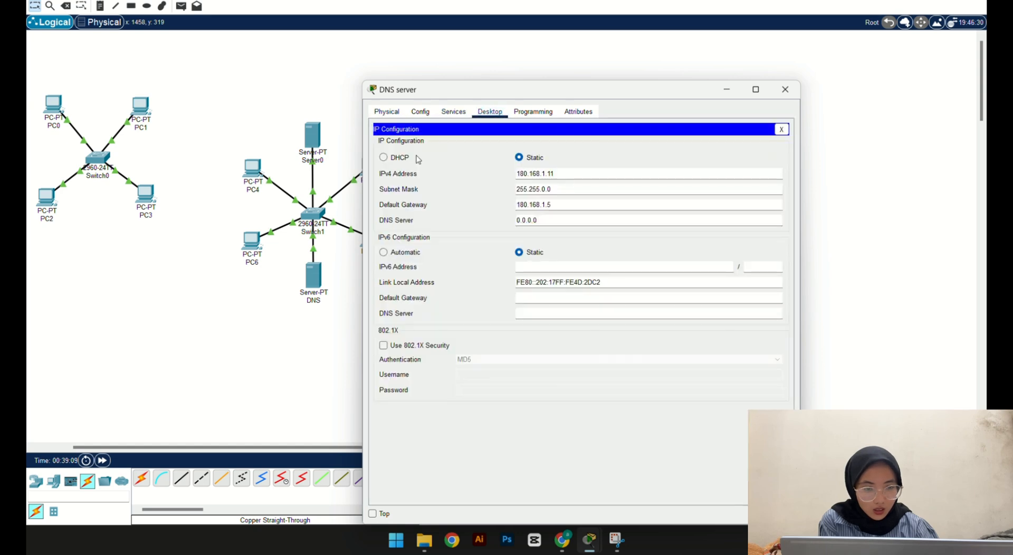
click(417, 112)
click(453, 111)
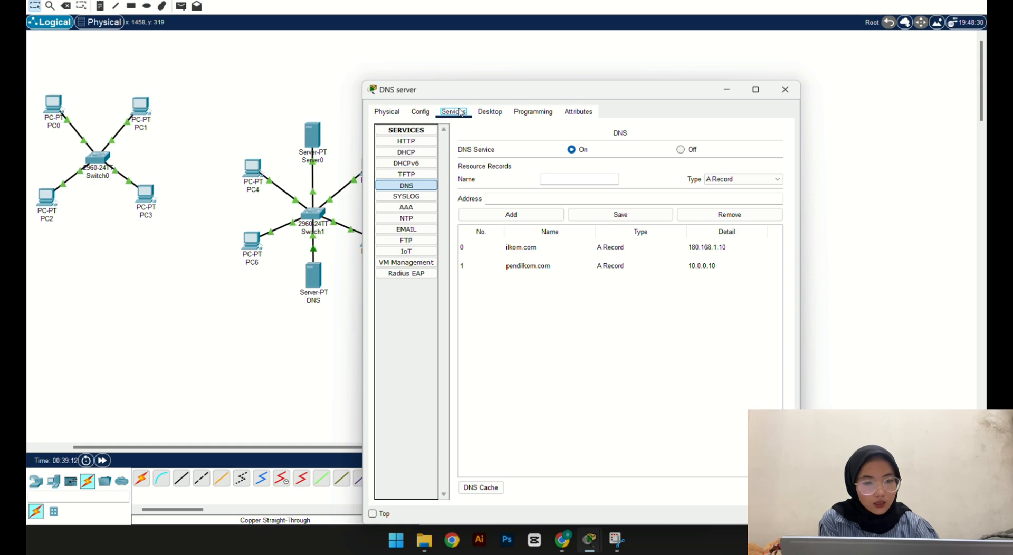
click(387, 112)
click(786, 89)
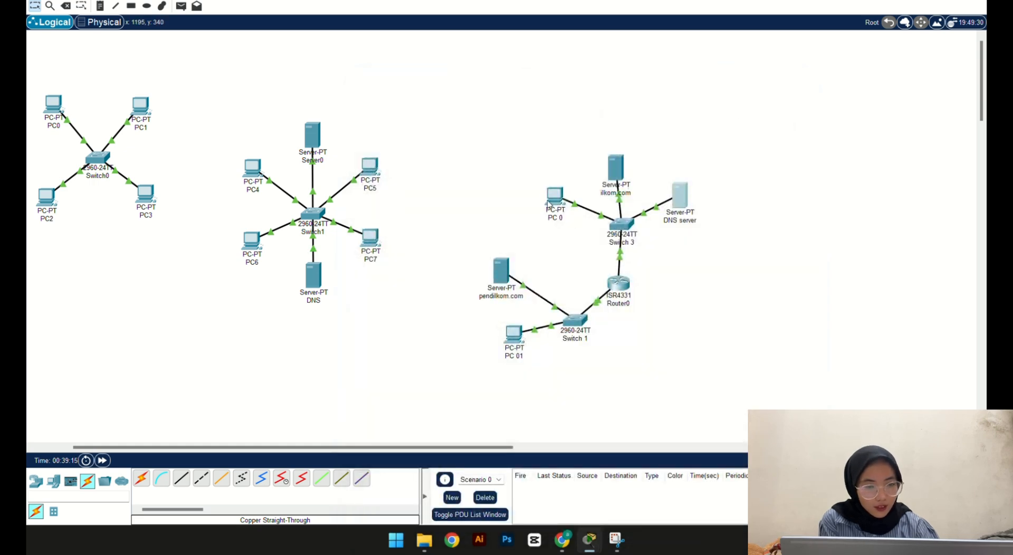
Step: Set the DNS server address in PC 0's IP configuration to 180.168.1.11
click(554, 196)
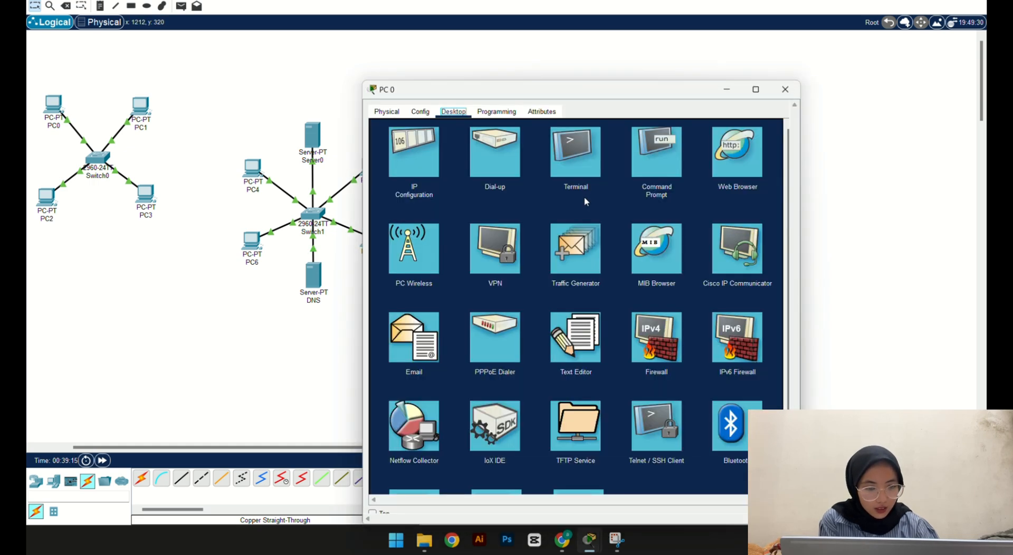
click(413, 159)
double_click(520, 232)
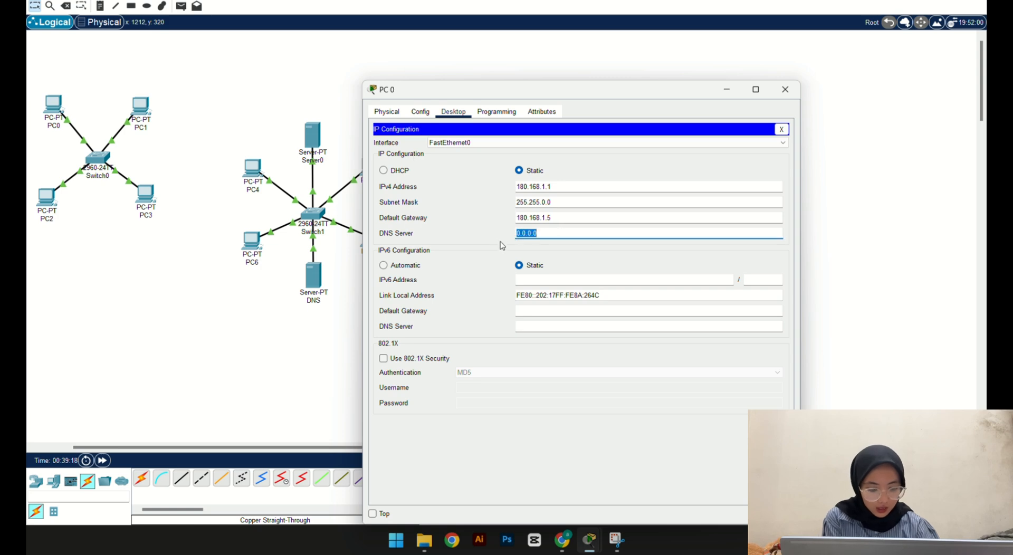
text(18)
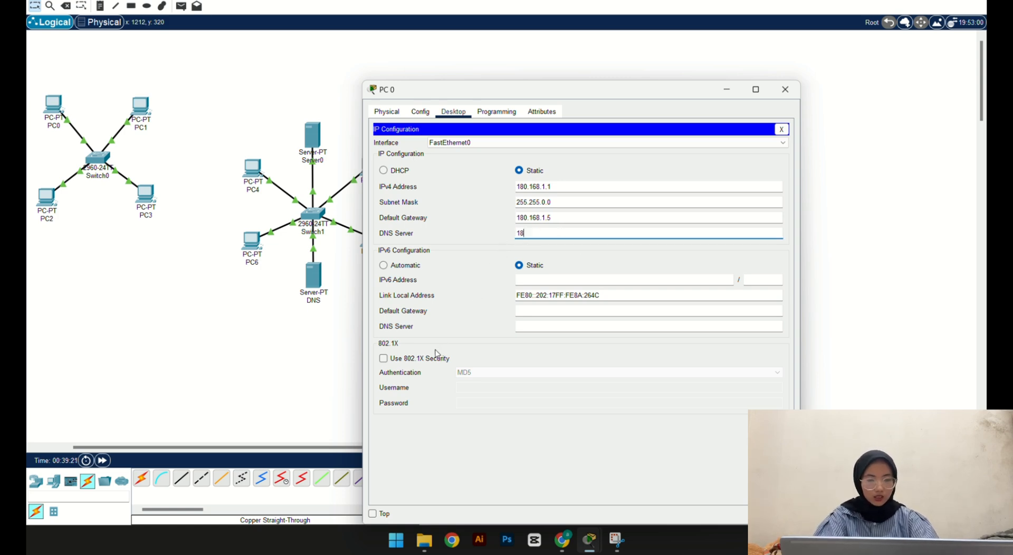
text(0.168)
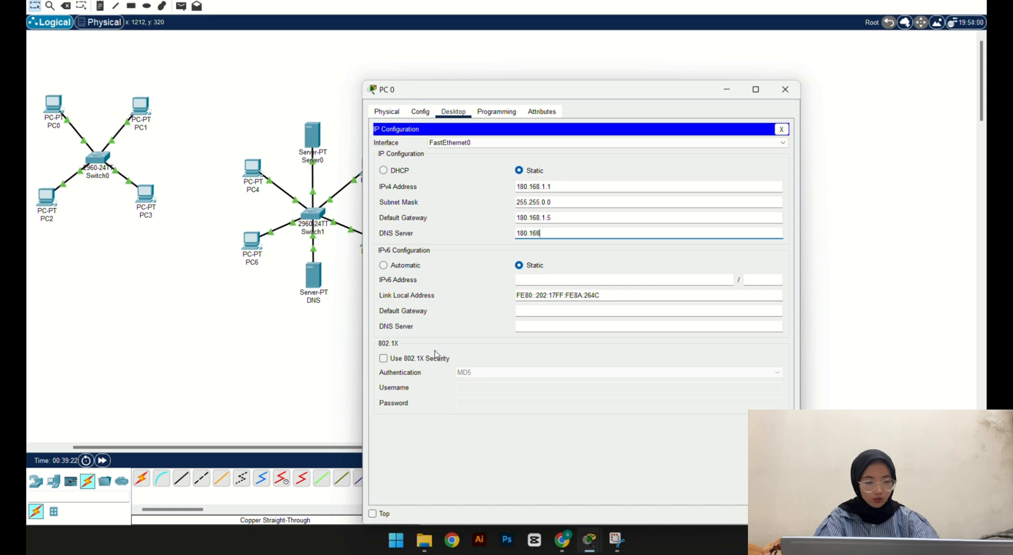
text(.1.11)
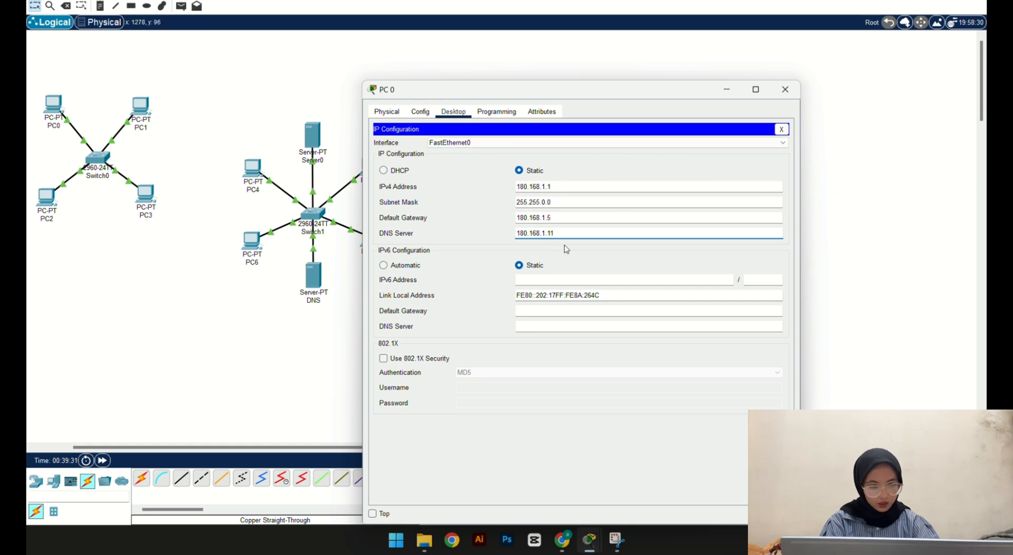
Step: Copy PC 0's DNS server address 180.168.1.11 into PC 01's IP configuration and close both PC windows
drag(560, 233, 494, 233)
key(ctrl+c)
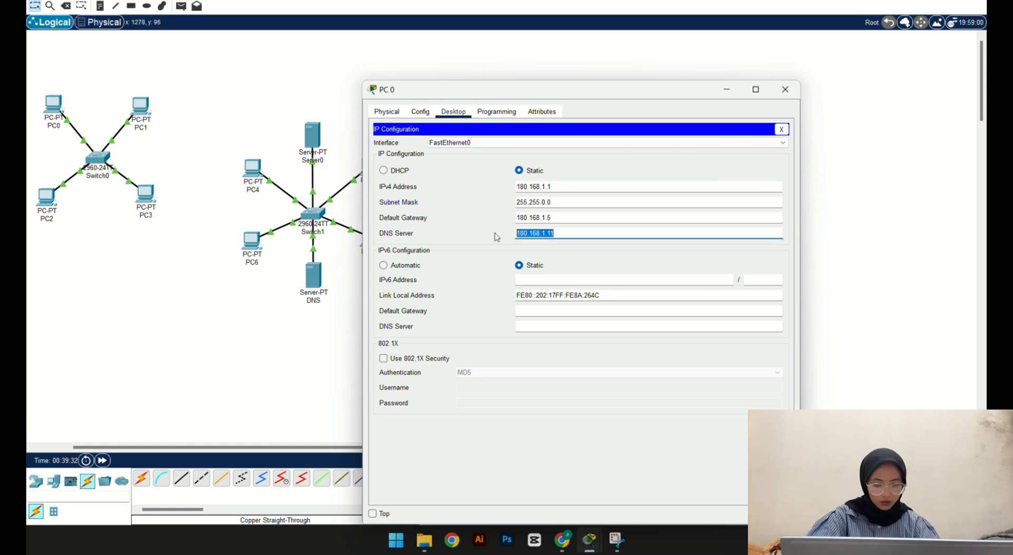
click(785, 89)
click(511, 339)
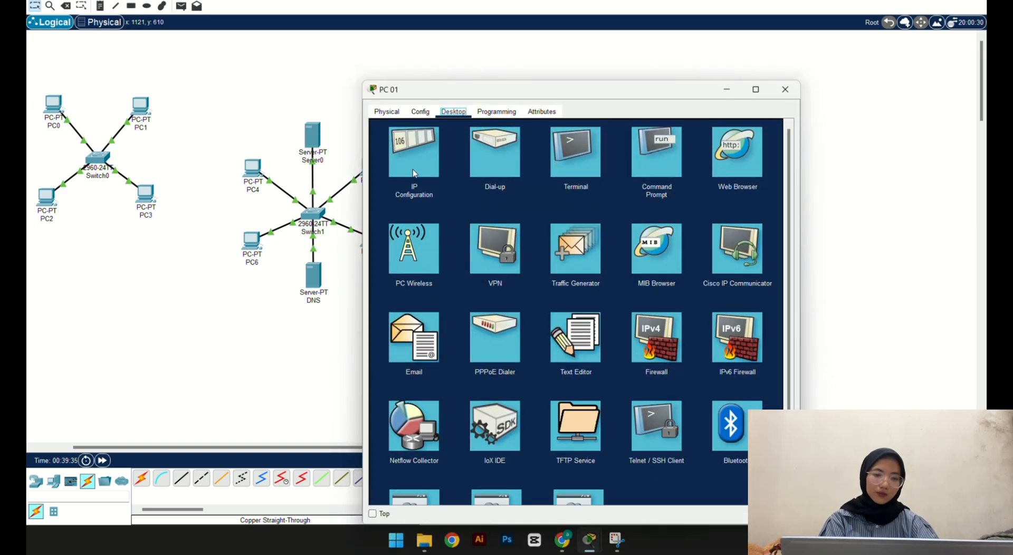
click(411, 150)
drag(554, 233, 472, 235)
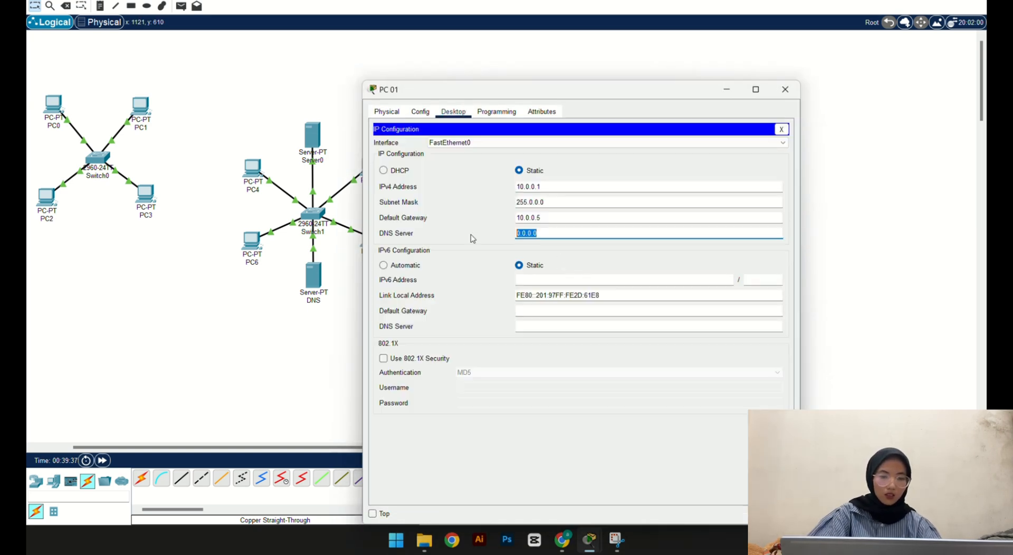
key(ctrl+v)
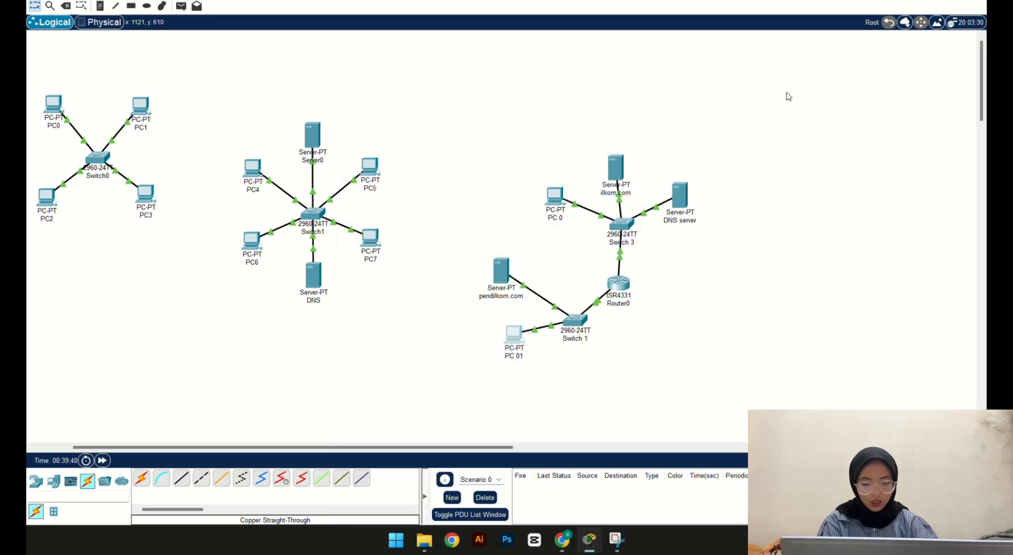
click(786, 93)
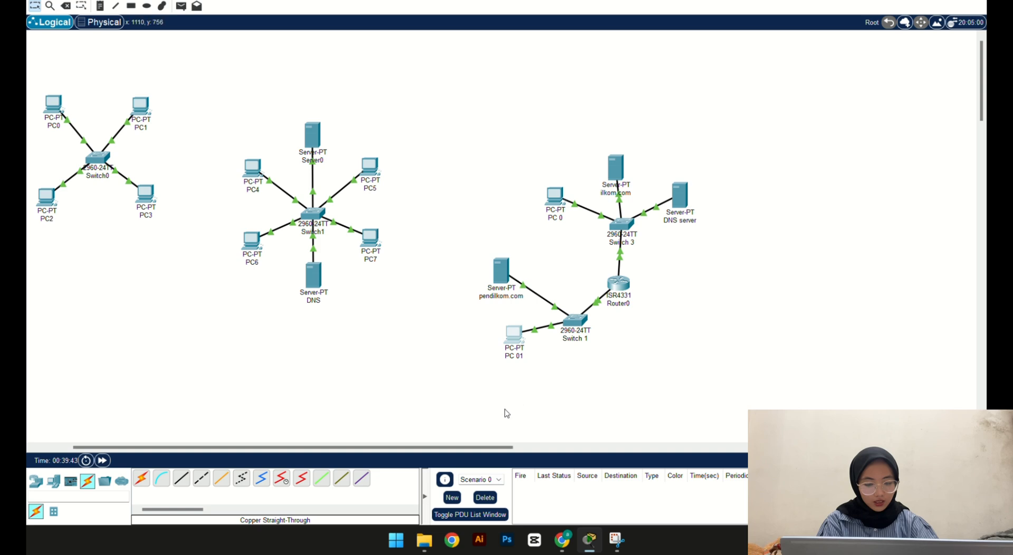
Step: Load ilkom.com in PC 01's web browser
click(513, 336)
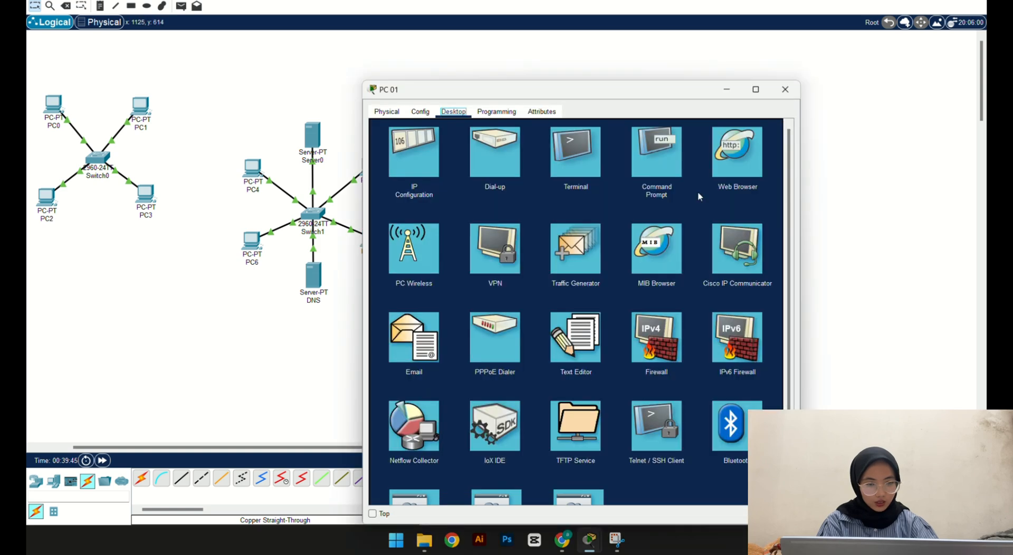
click(747, 152)
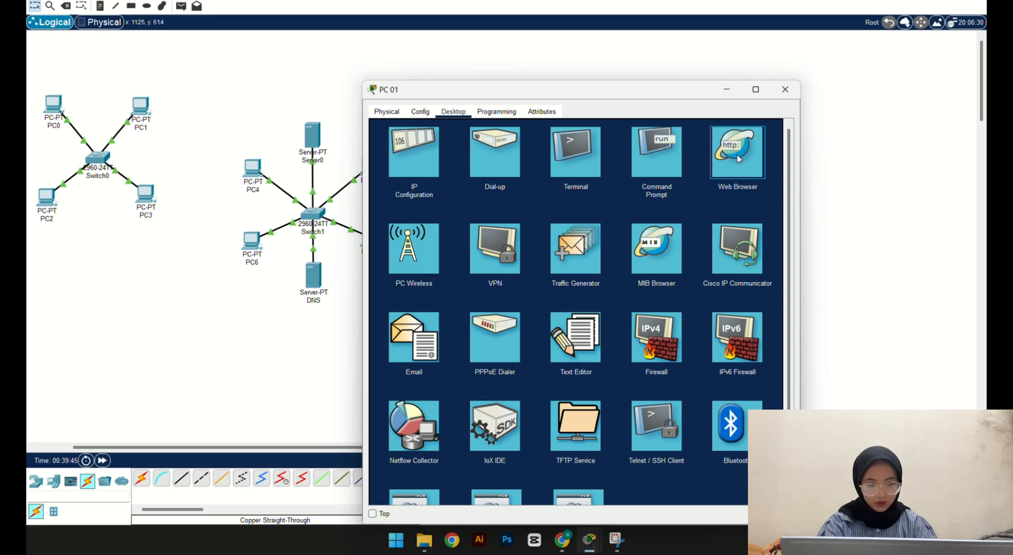
mouse_move(562, 539)
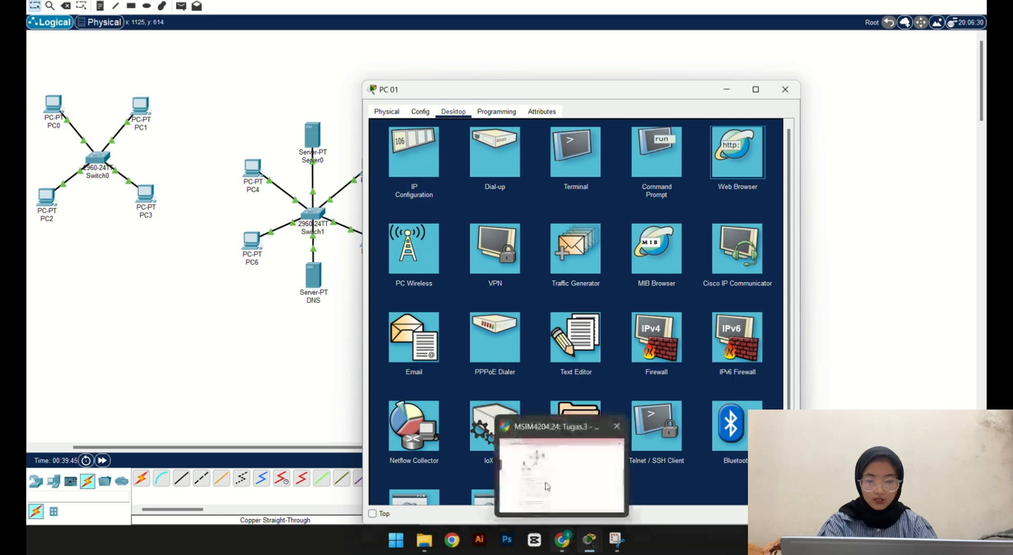
mouse_move(548, 486)
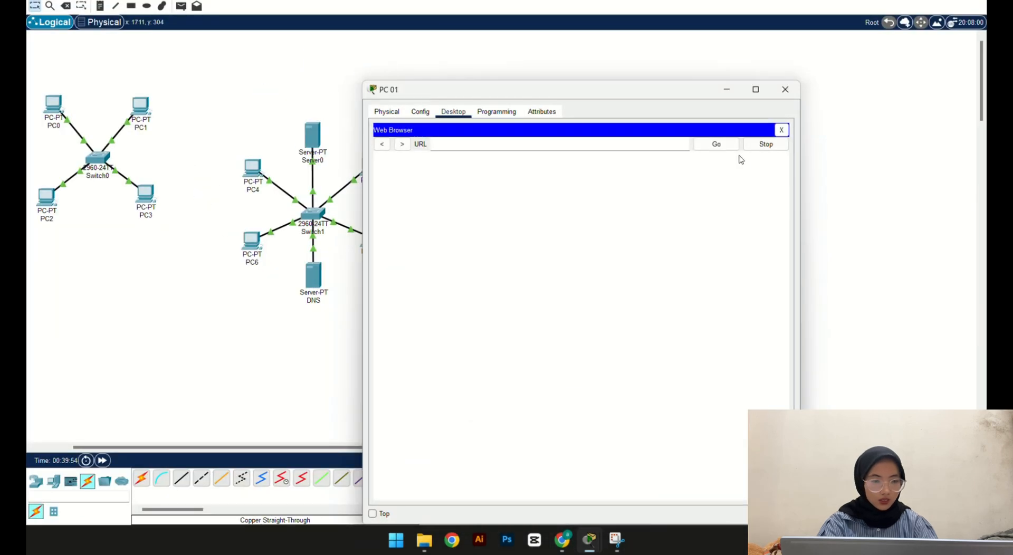
click(540, 146)
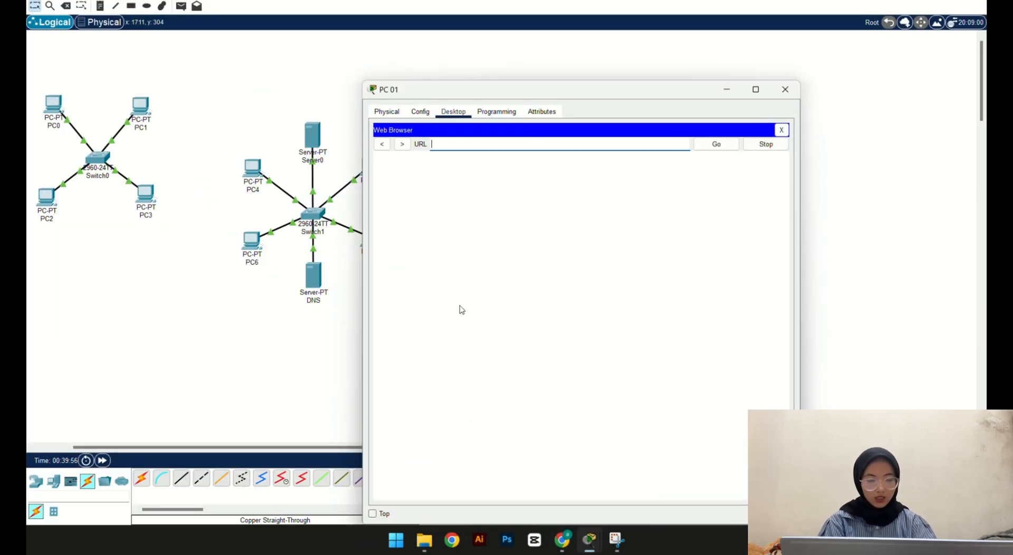
text(ilkom)
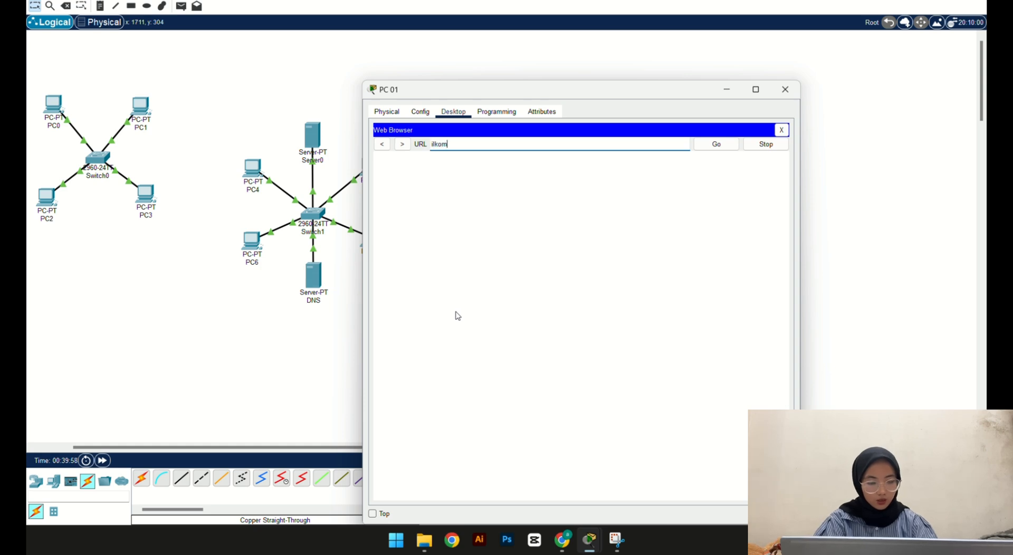
text(.com)
key(Return)
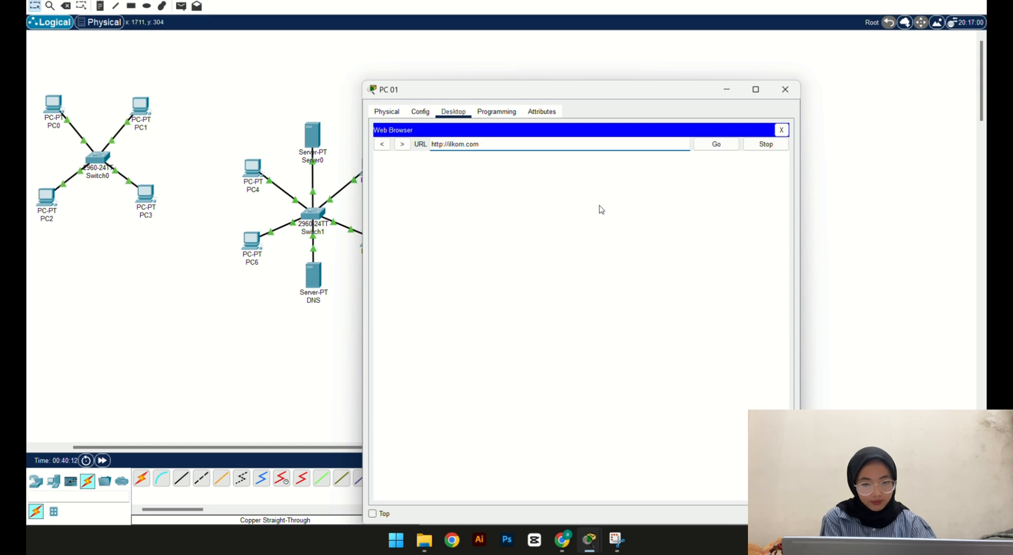
click(717, 144)
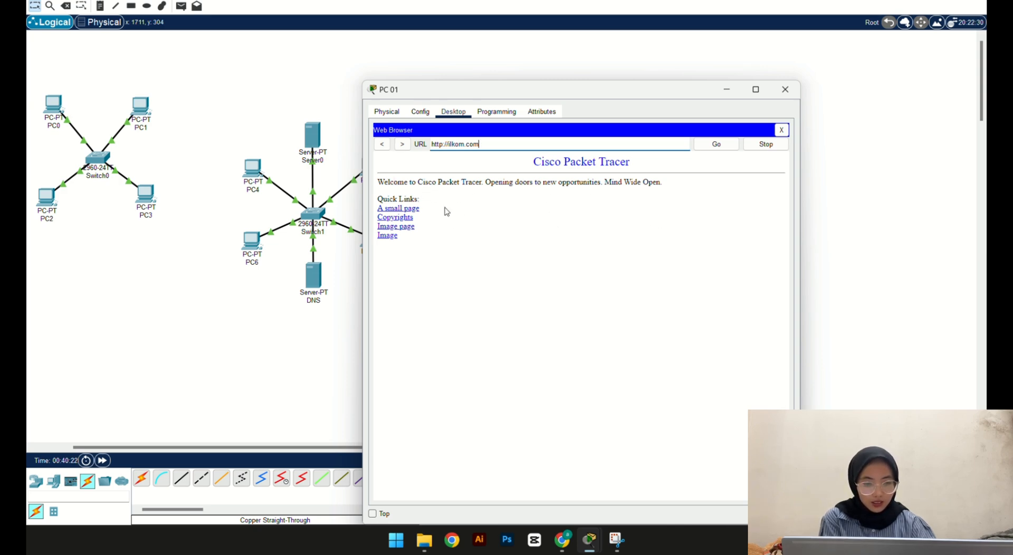
Step: Test the Image link on the ilkom.com page, return to the start page and minimize PC 01's window
click(395, 235)
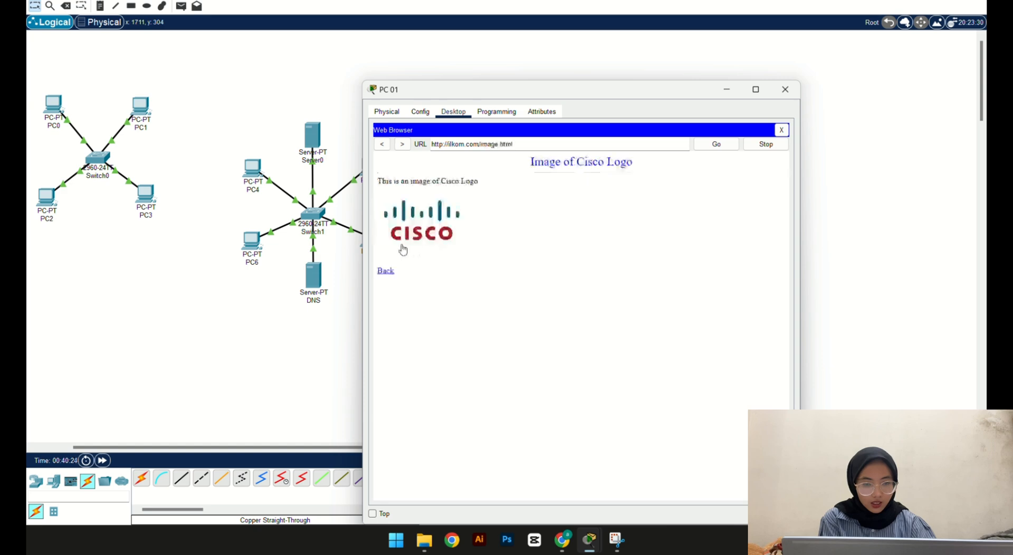
click(383, 145)
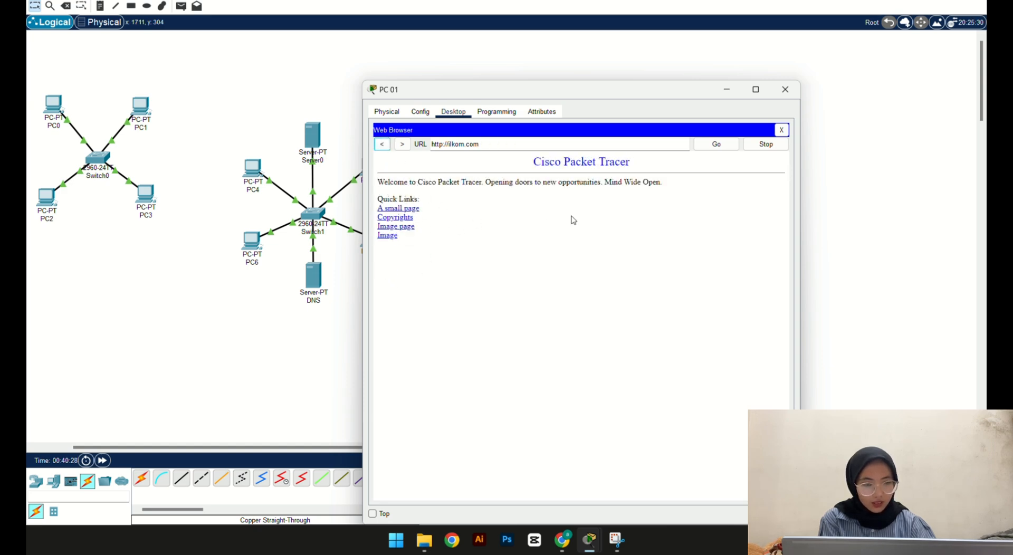
click(727, 89)
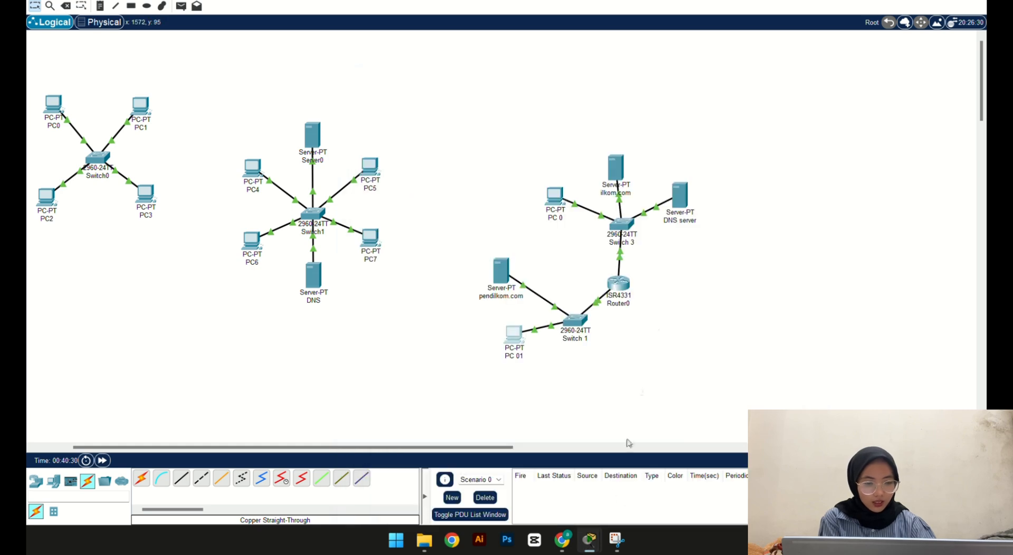
Step: Switch to Chrome to reread the assignment's ping and web access instructions, and return to the Packet Tracer workspace
click(562, 539)
scroll(295, 333, down, 1)
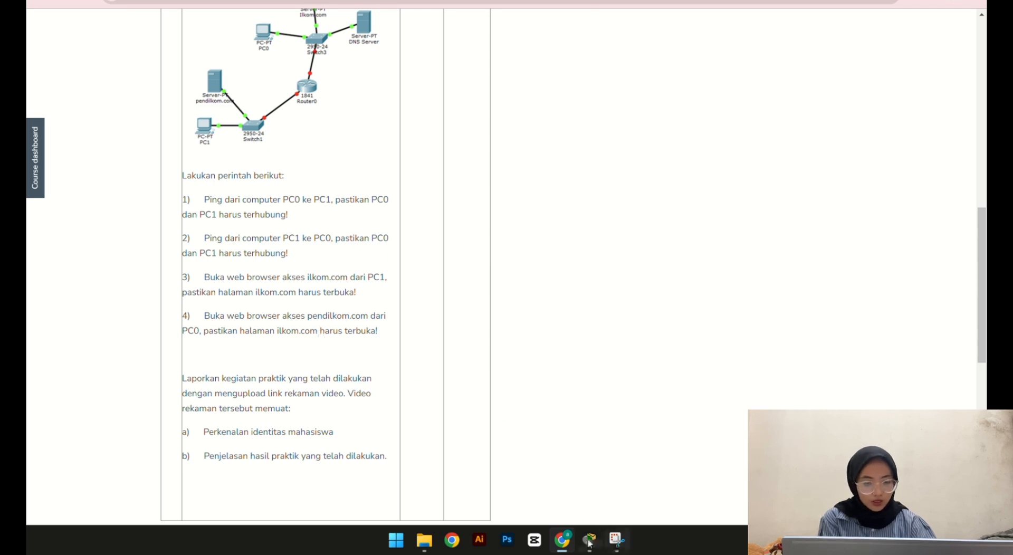
mouse_move(585, 544)
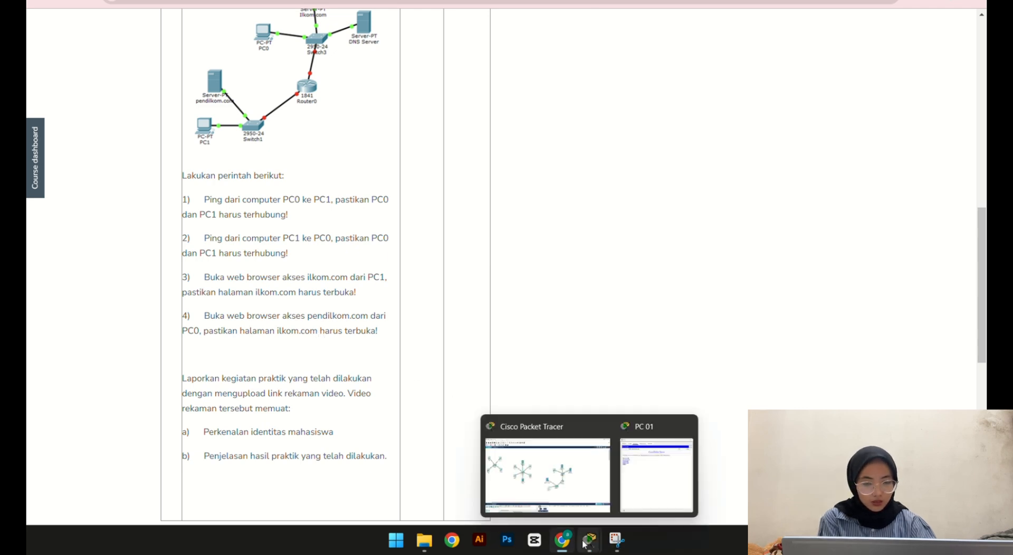
click(549, 470)
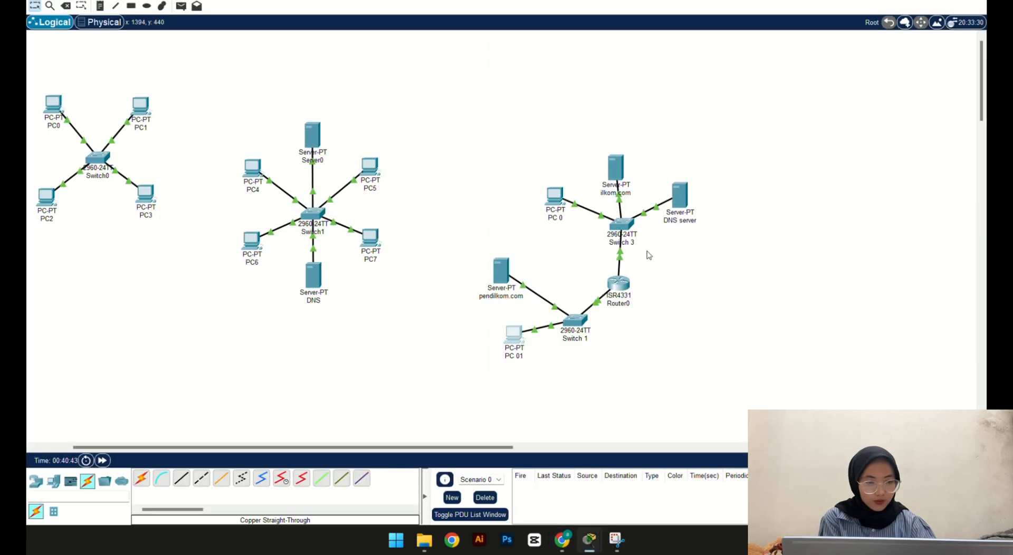
Step: Check PC 0's IP configuration and close its window
click(557, 197)
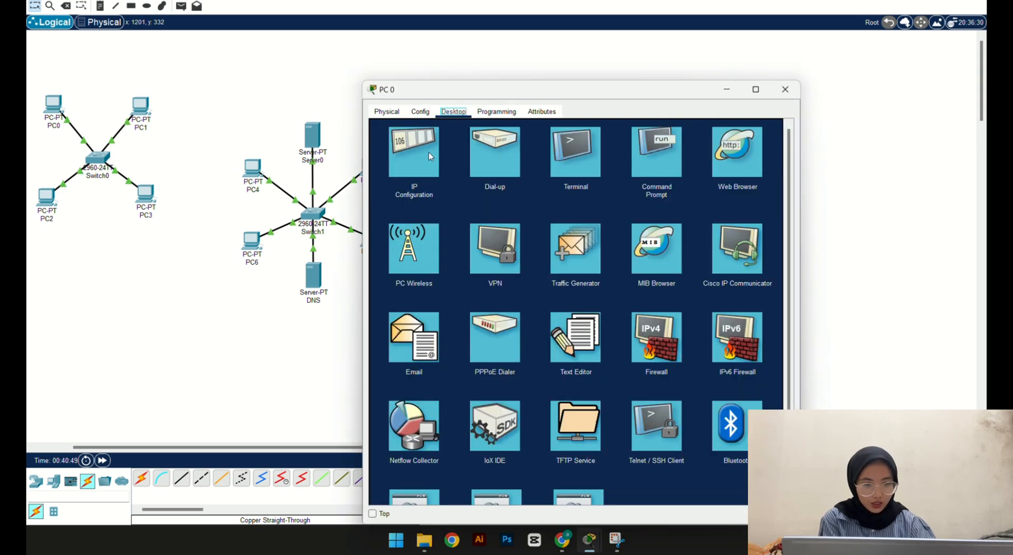
click(426, 155)
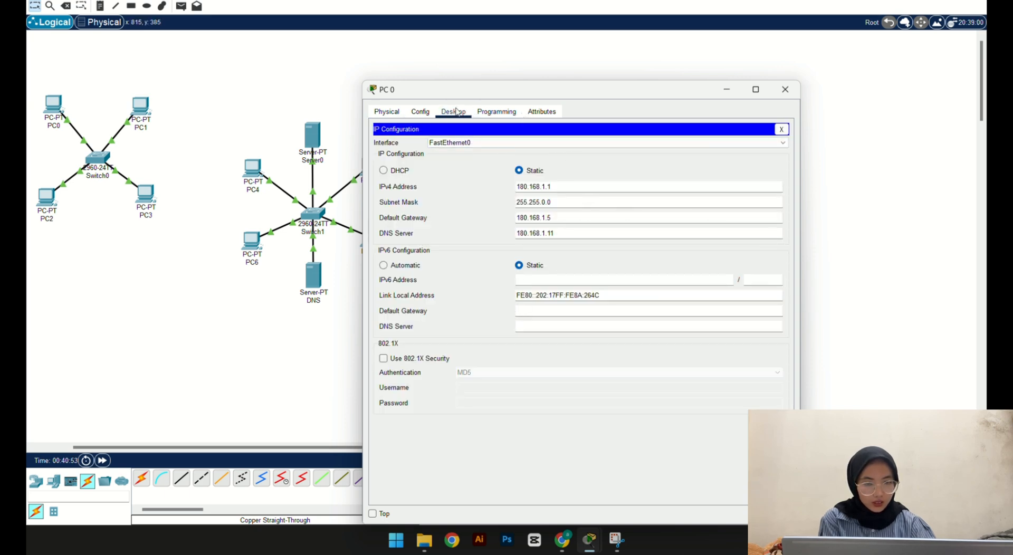
click(785, 89)
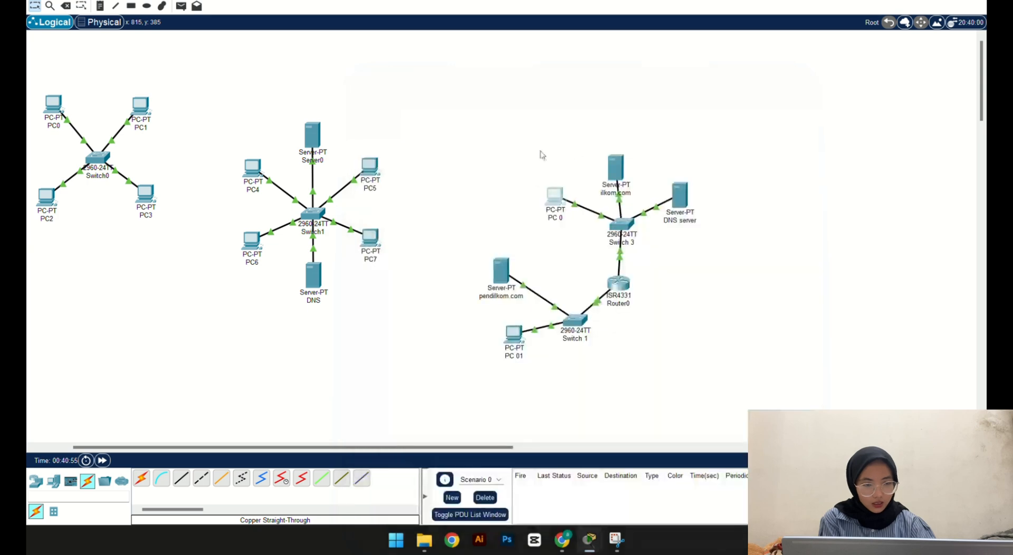
Step: Load pendilkom.com in PC 0's web browser
click(557, 203)
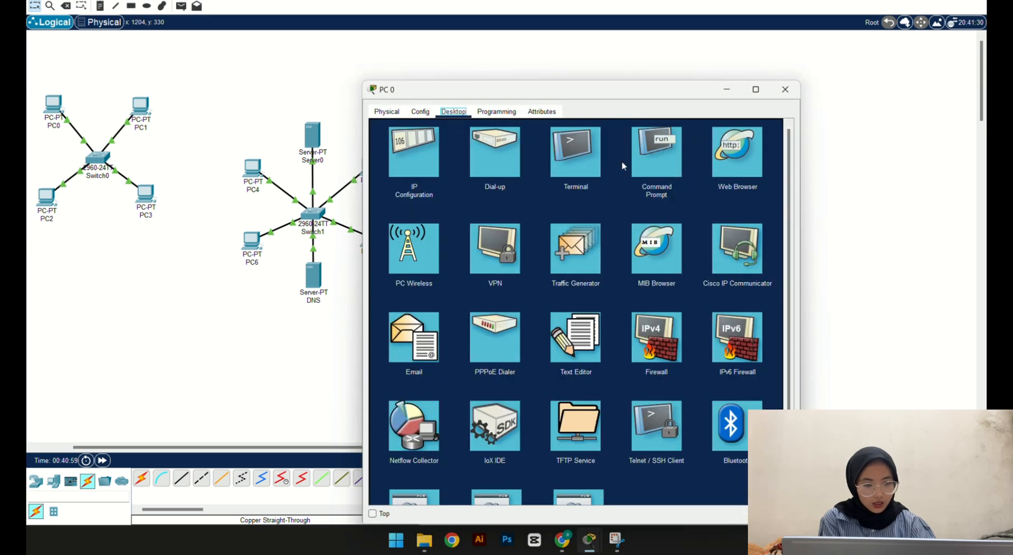
click(741, 152)
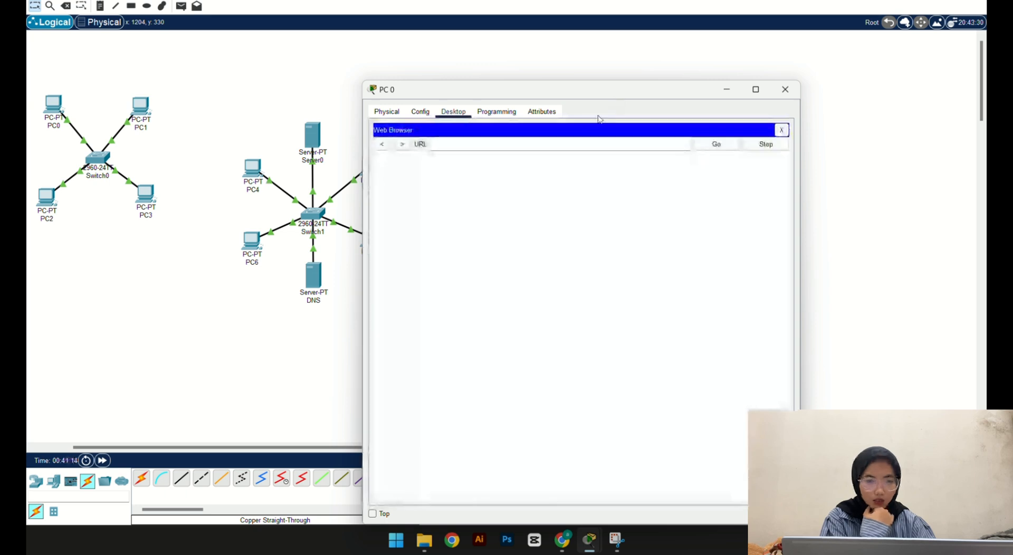
text(p)
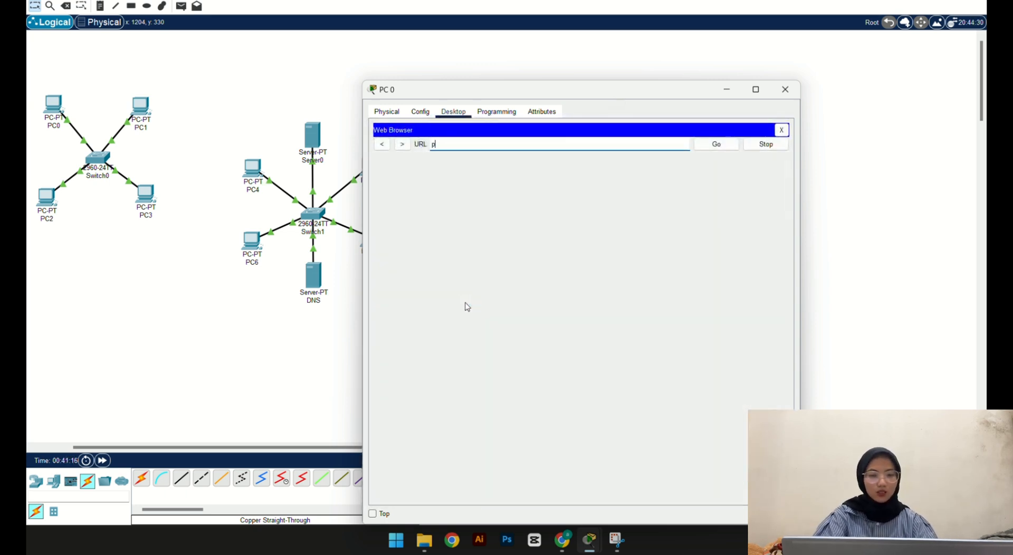
text(endilkom)
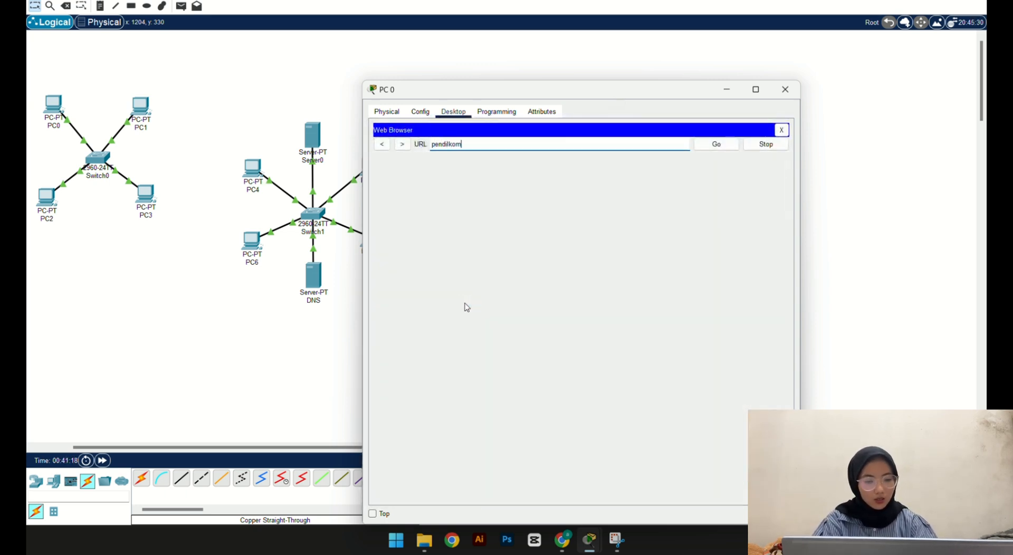
text(.com)
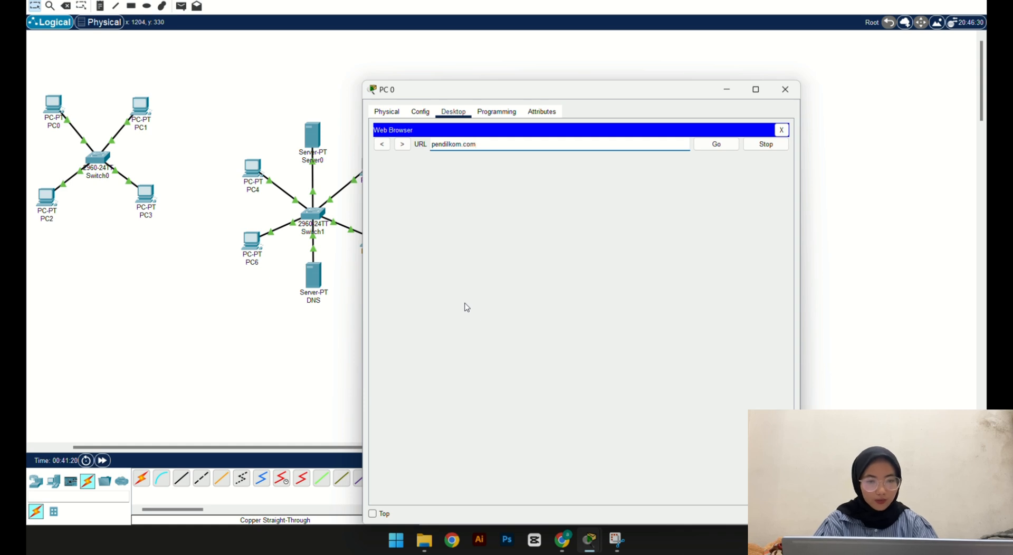
key(Return)
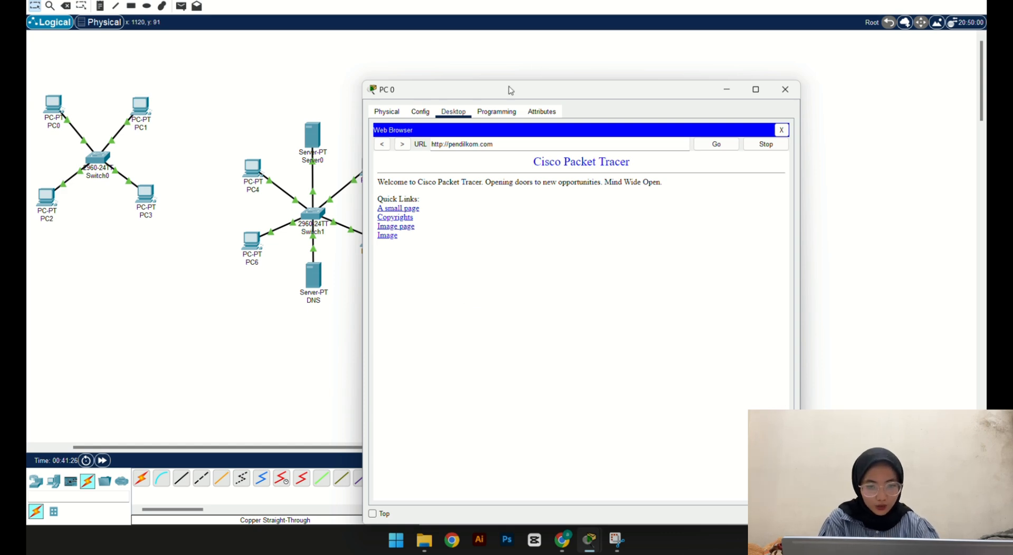
Step: Test the image page link on pendilkom.com, return to the start page and close PC 0's window
click(401, 228)
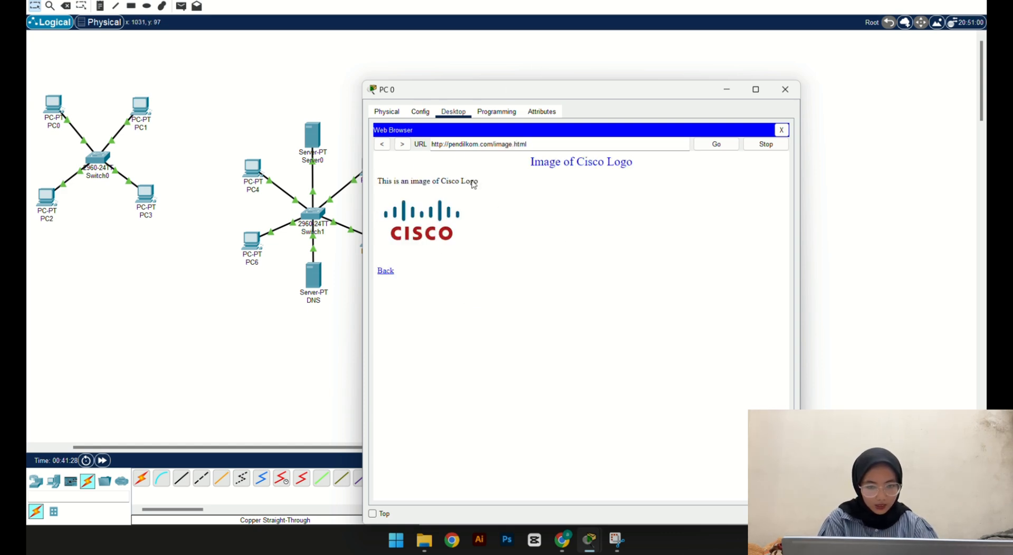
click(382, 144)
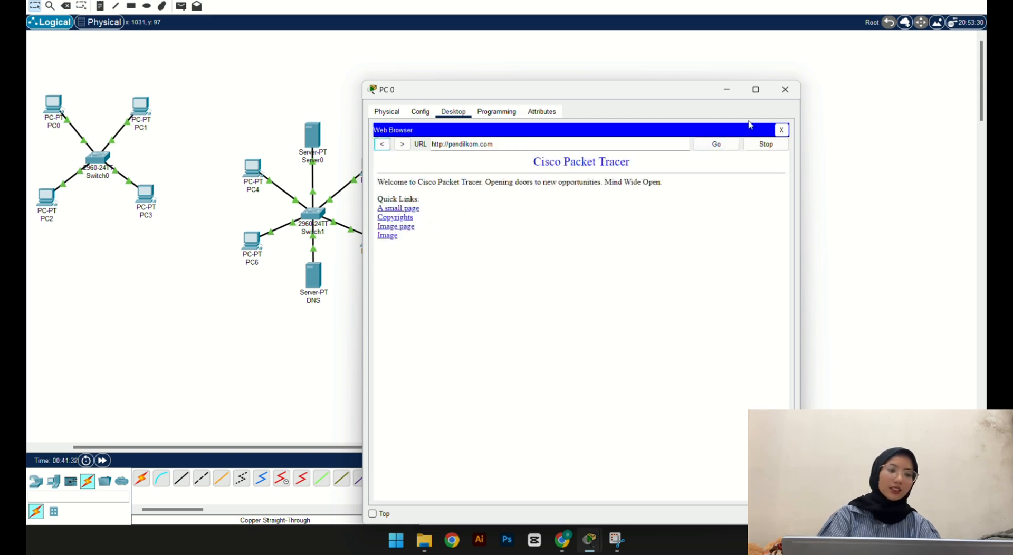
click(786, 89)
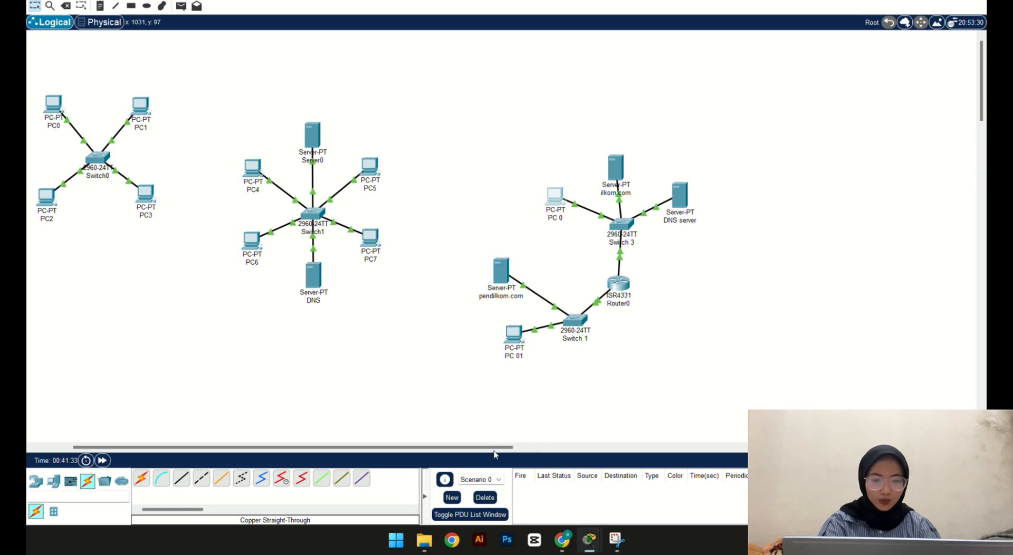
drag(495, 447, 441, 434)
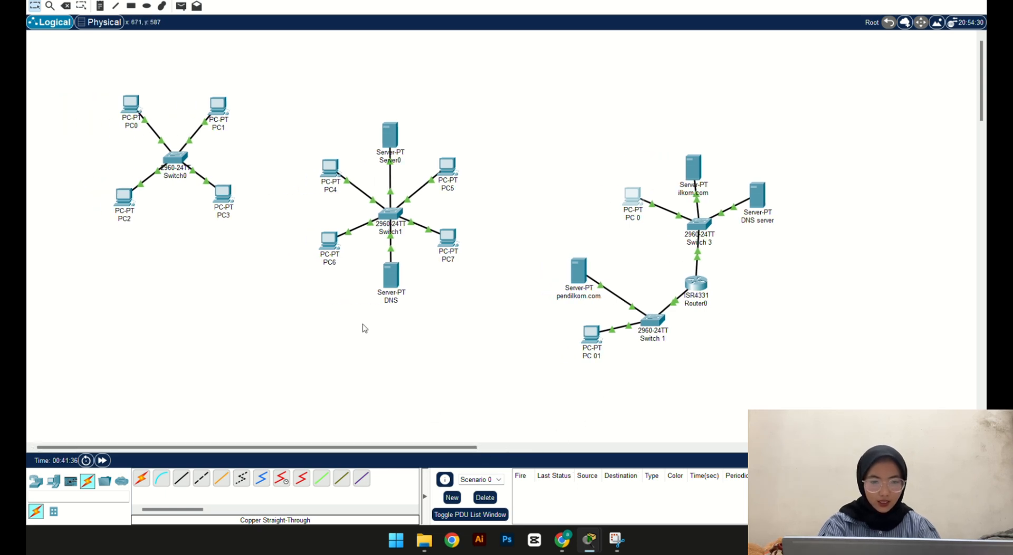